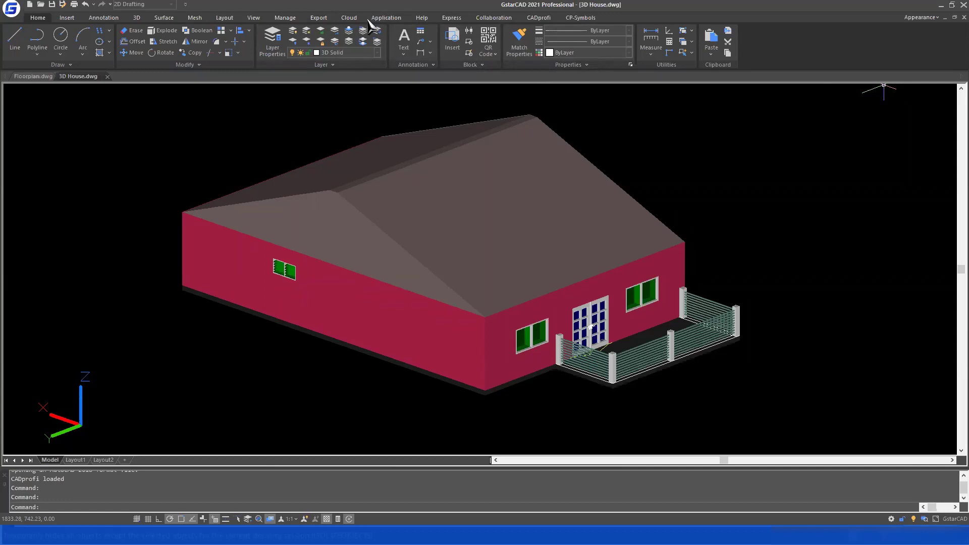
# Review the file types available for opening a drawing, and leave without opening one
pyautogui.click(18, 12)
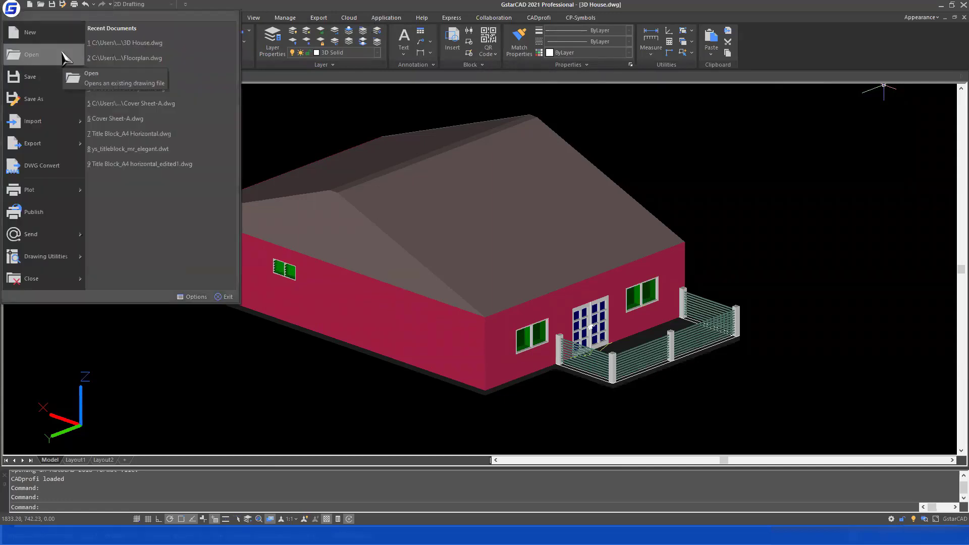
pyautogui.click(31, 55)
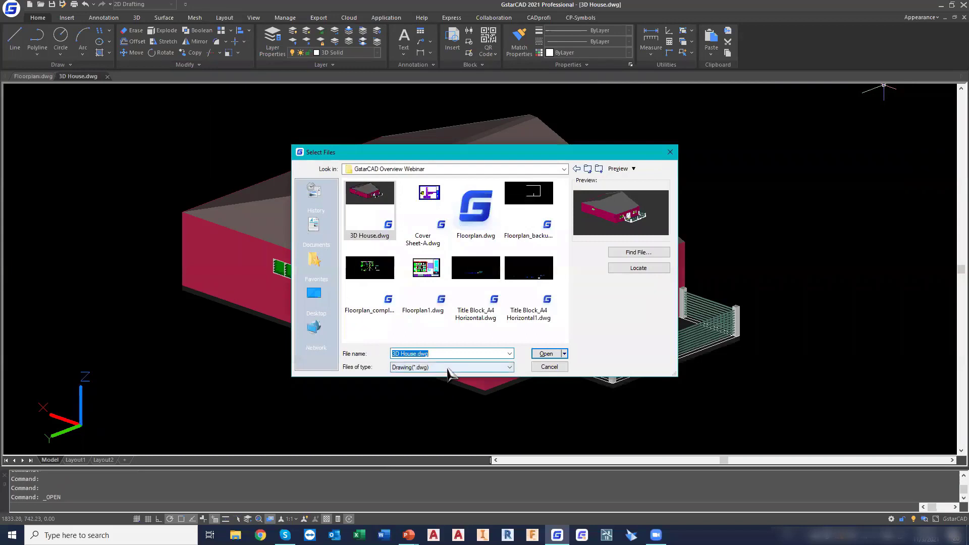
pyautogui.click(448, 369)
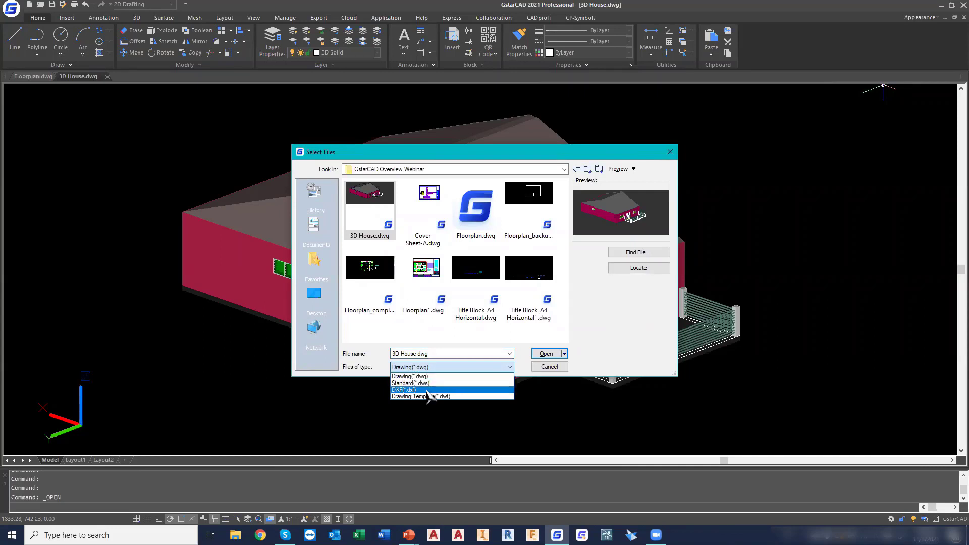
pyautogui.click(536, 365)
pyautogui.click(537, 368)
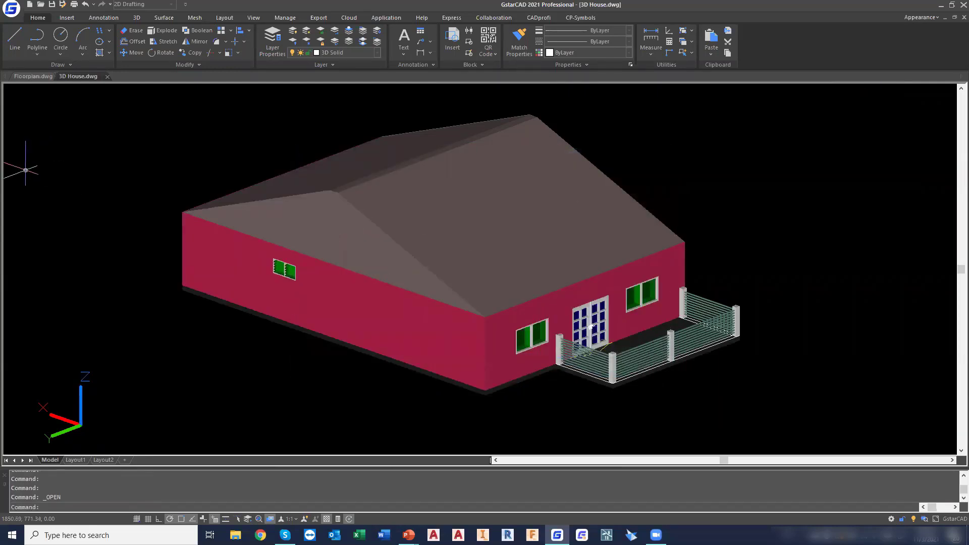
# Review the DWG and DXF version formats available for saving the drawing under another type, and leave without saving
pyautogui.click(12, 8)
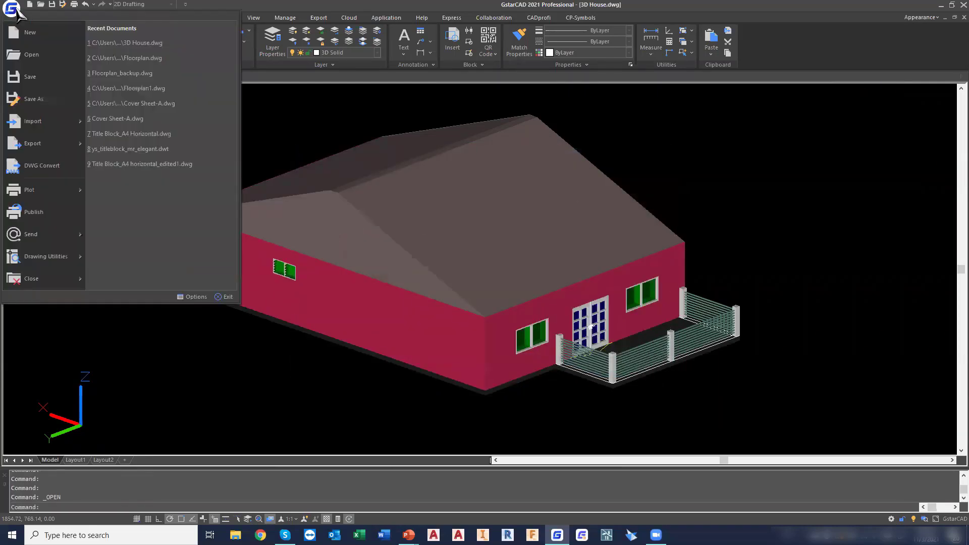
pyautogui.click(49, 99)
pyautogui.click(457, 368)
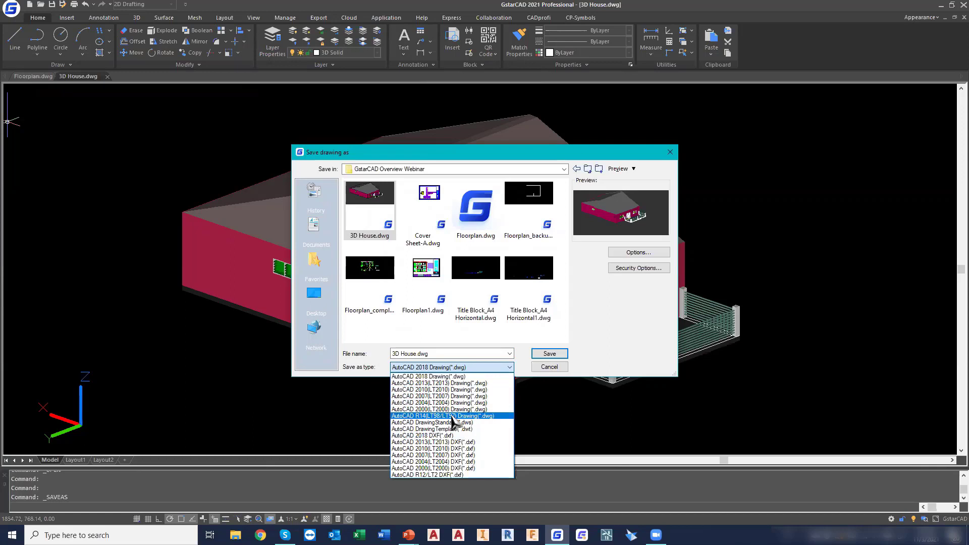
pyautogui.click(552, 370)
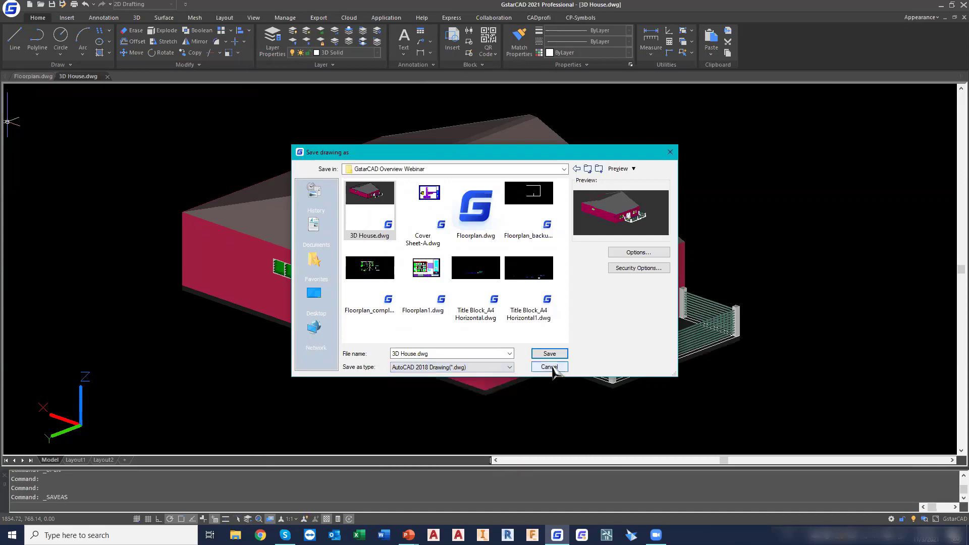
pyautogui.click(552, 368)
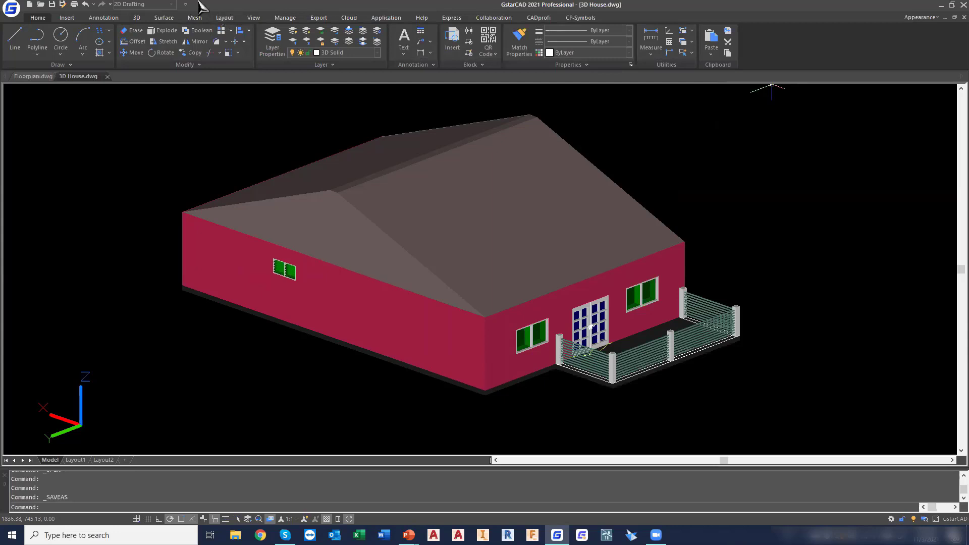
# Switch the workspace to GstarCAD Classic, and return it to 2D Drafting
pyautogui.click(159, 6)
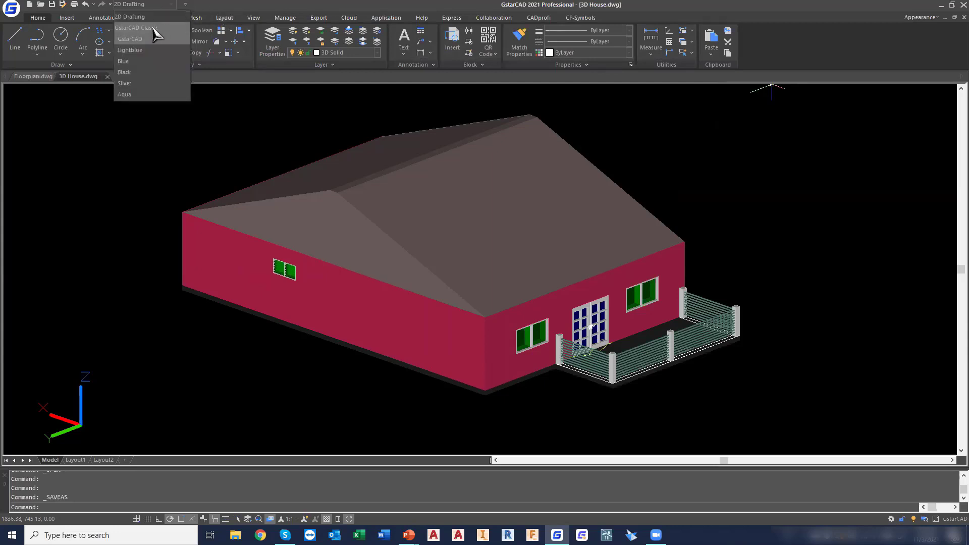
pyautogui.click(151, 28)
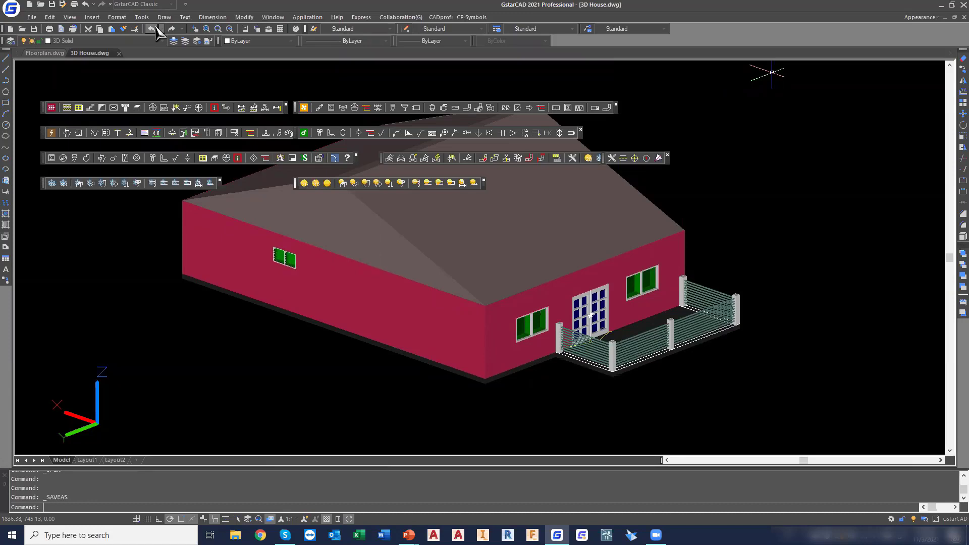
pyautogui.click(171, 4)
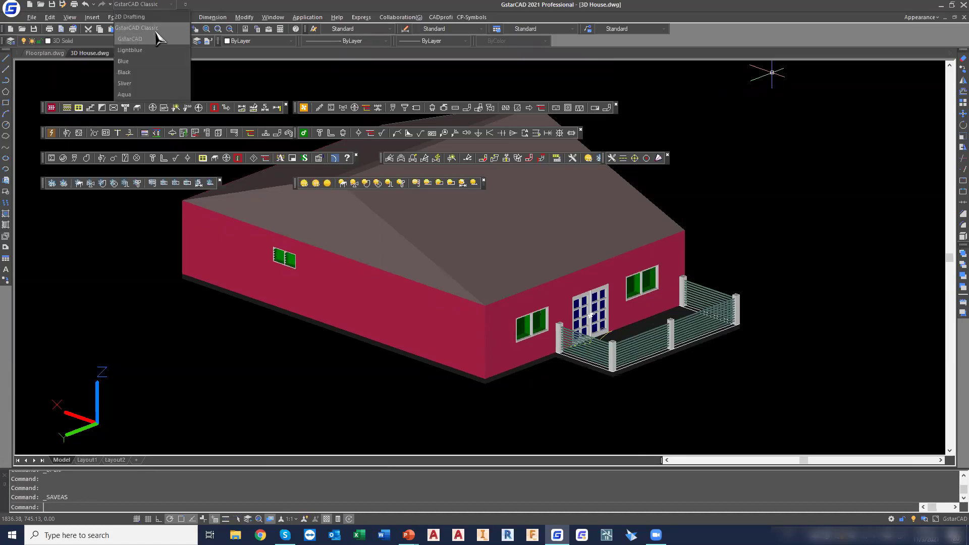
pyautogui.click(153, 28)
pyautogui.click(156, 8)
pyautogui.click(132, 17)
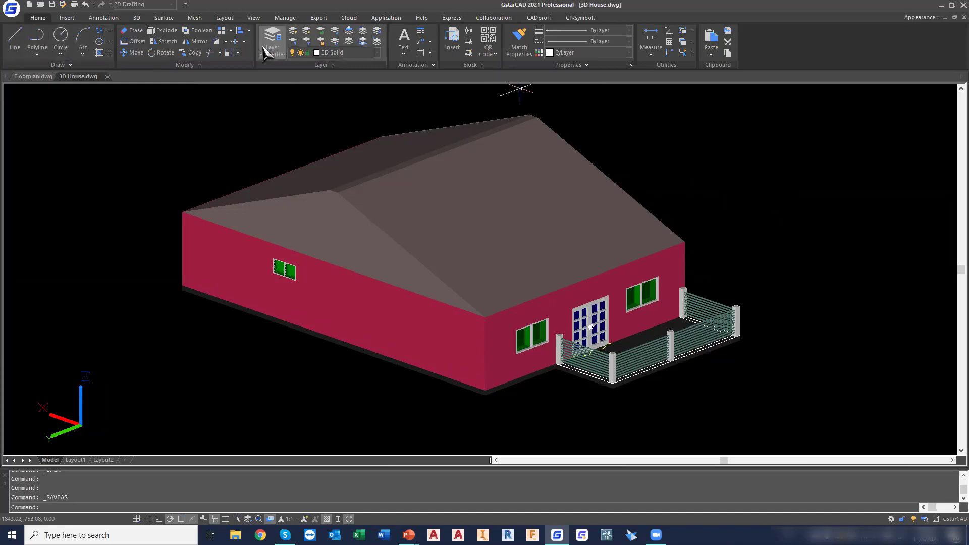
# Pan the 3D house slightly, and orbit it with Constrained Orbit to view its opposite side
pyautogui.click(254, 18)
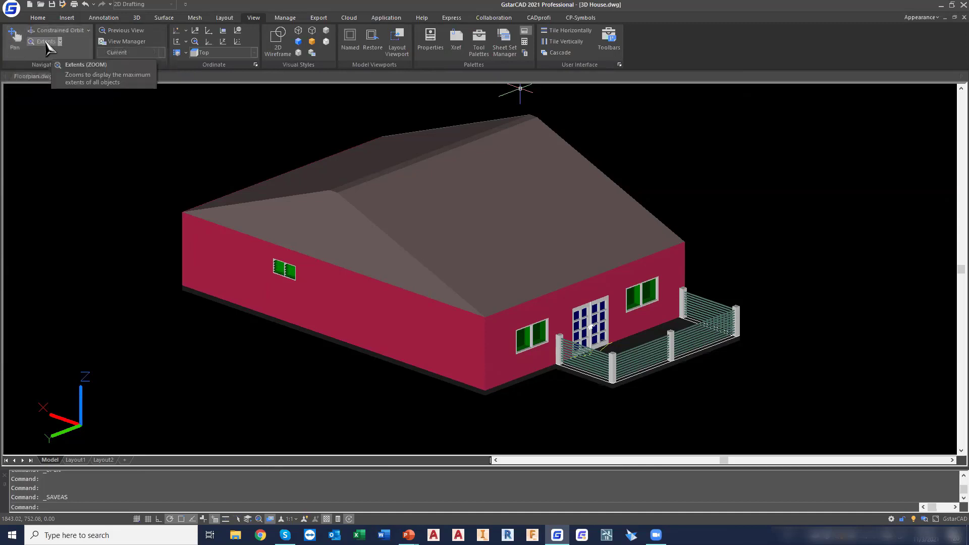
pyautogui.click(14, 43)
pyautogui.moveTo(465, 214)
pyautogui.mouseDown()
pyautogui.moveTo(643, 214)
pyautogui.moveTo(344, 214)
pyautogui.moveTo(479, 232)
pyautogui.moveTo(318, 201)
pyautogui.moveTo(619, 242)
pyautogui.moveTo(390, 194)
pyautogui.moveTo(584, 228)
pyautogui.moveTo(318, 217)
pyautogui.moveTo(562, 218)
pyautogui.moveTo(346, 205)
pyautogui.moveTo(402, 197)
pyautogui.moveTo(454, 208)
pyautogui.mouseUp()
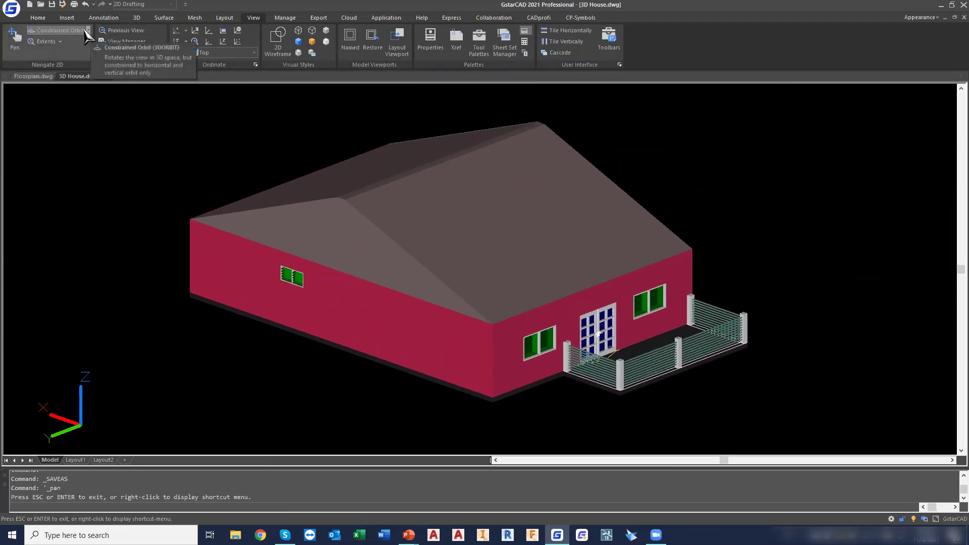
pyautogui.click(60, 32)
pyautogui.moveTo(463, 227); pyautogui.dragTo(323, 239)
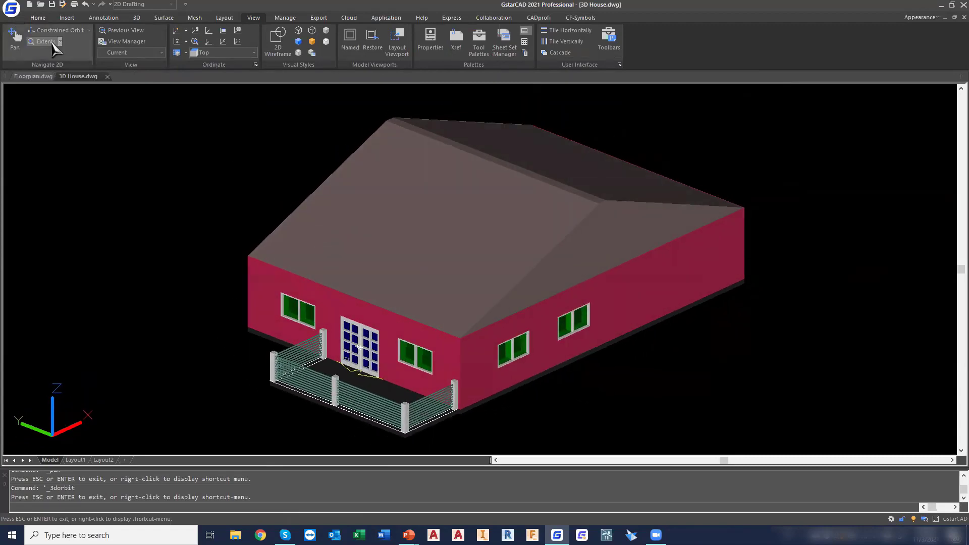
pyautogui.moveTo(581, 212); pyautogui.dragTo(526, 226)
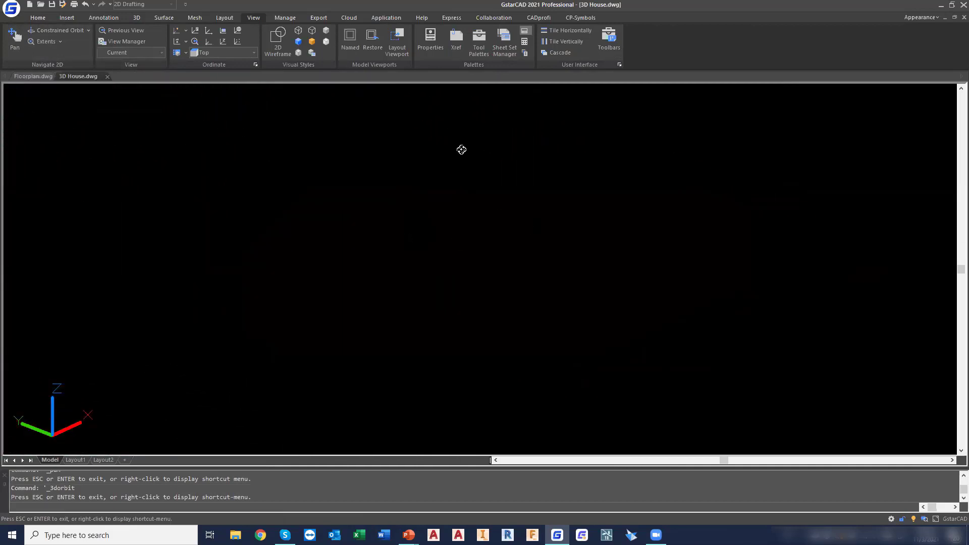
# Zoom to the extents of the house, and use a zoom window to view the front door and porch closely
pyautogui.click(60, 41)
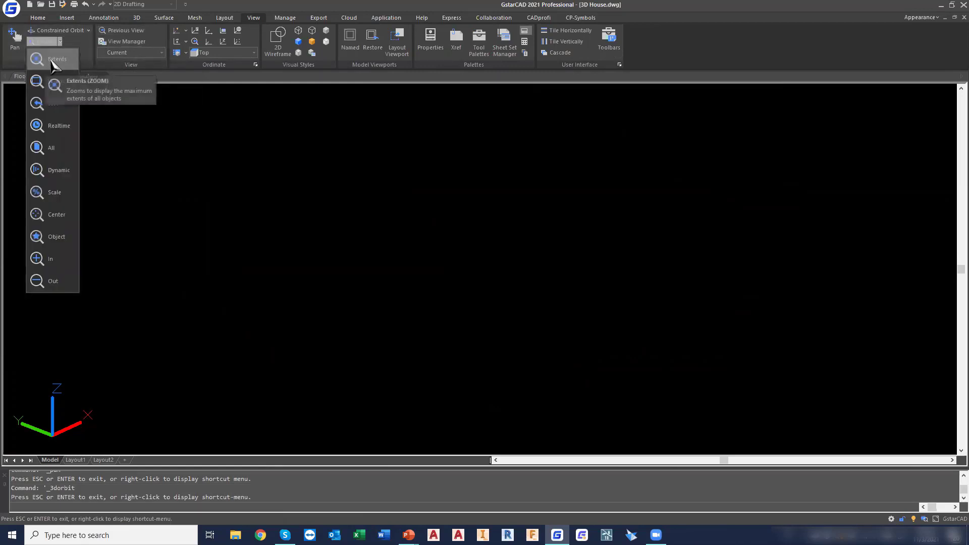
pyautogui.click(54, 64)
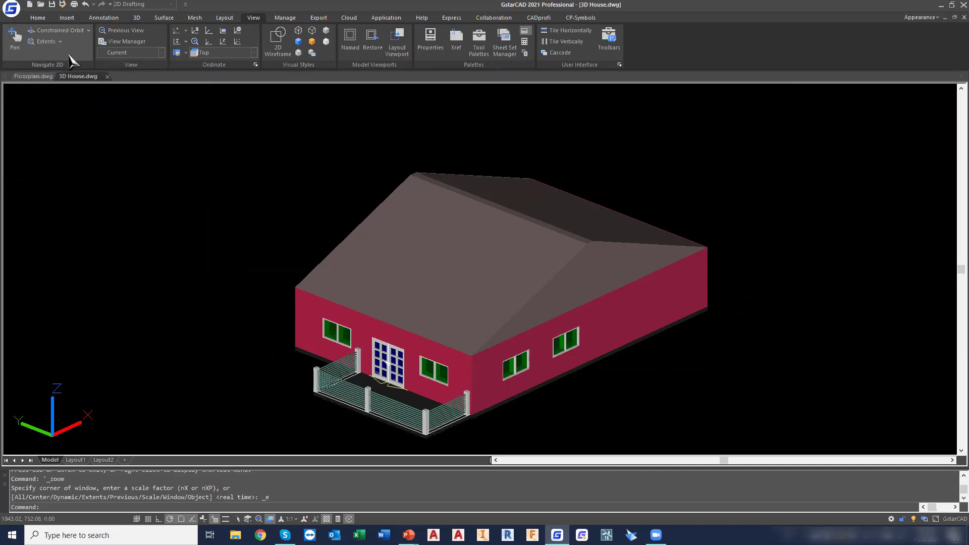
pyautogui.click(59, 41)
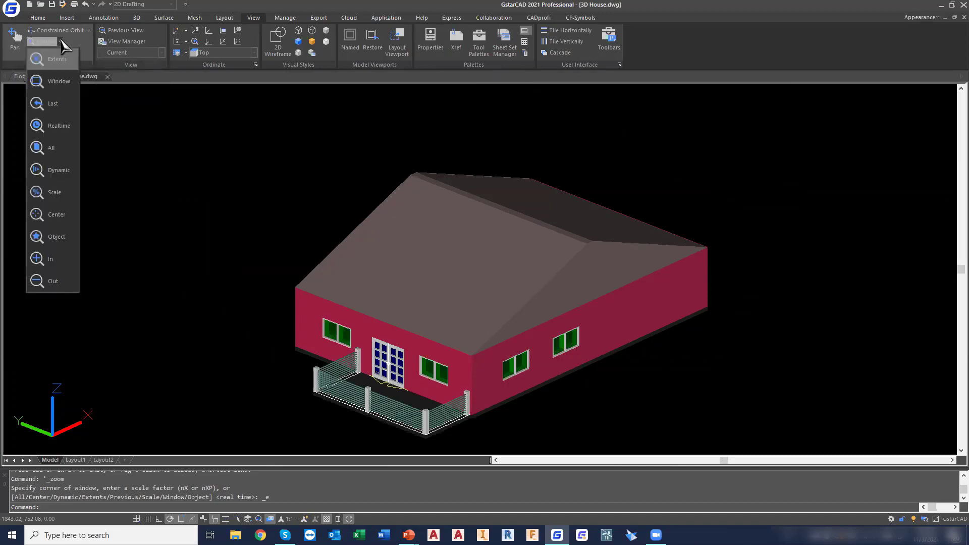
pyautogui.click(59, 82)
pyautogui.click(345, 321)
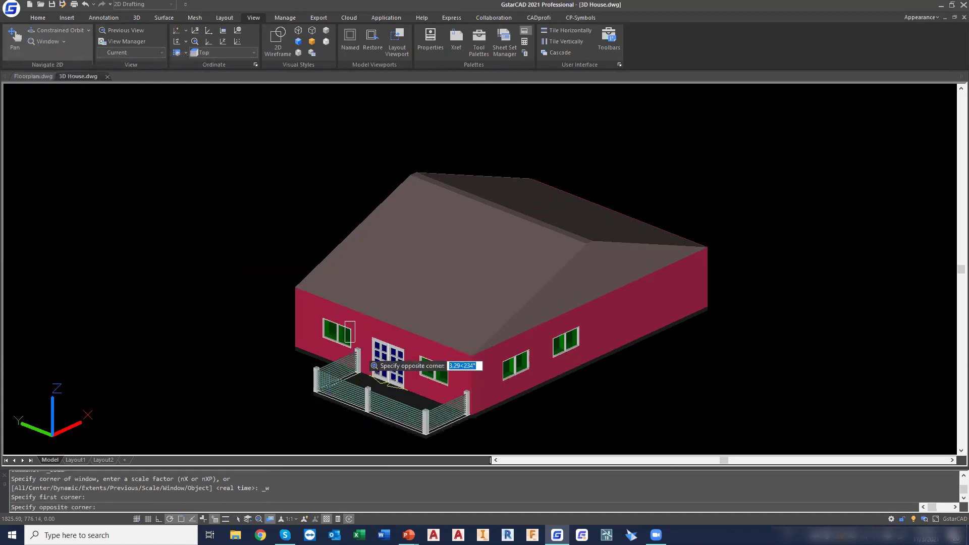
pyautogui.click(420, 402)
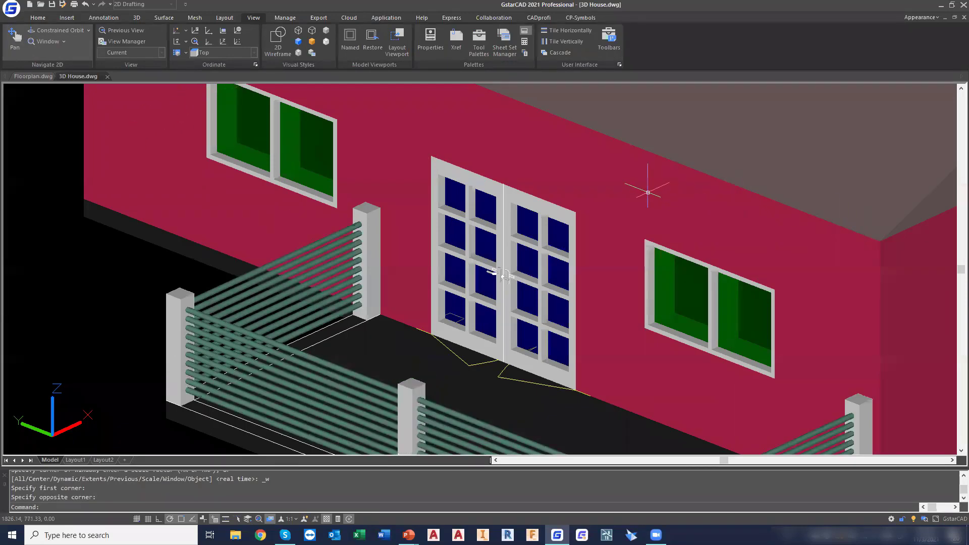
# Zoom in and out around the entrance, and return to the full extents of the house
pyautogui.scroll(4, 647, 191)
pyautogui.scroll(-6, 647, 191)
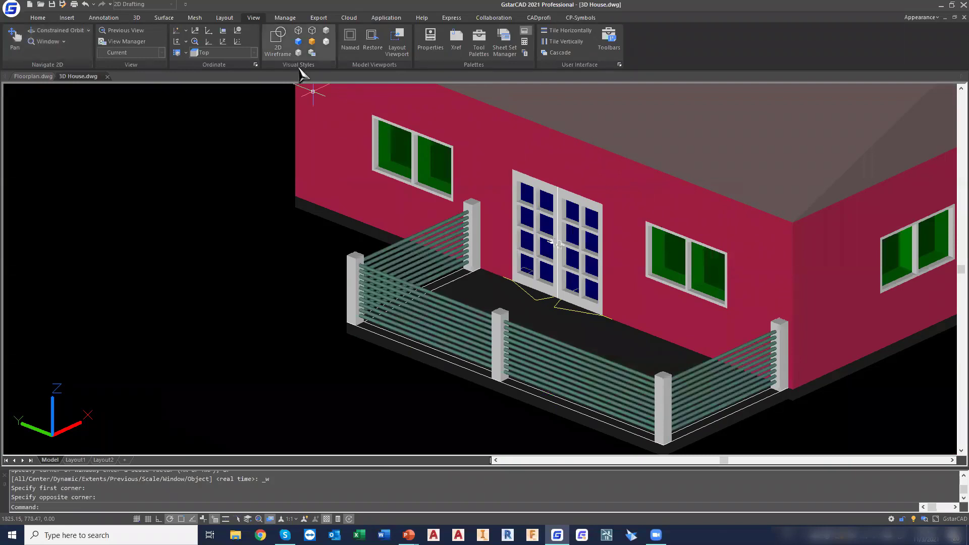
pyautogui.middleClick(605, 170)
pyautogui.middleClick(605, 170)
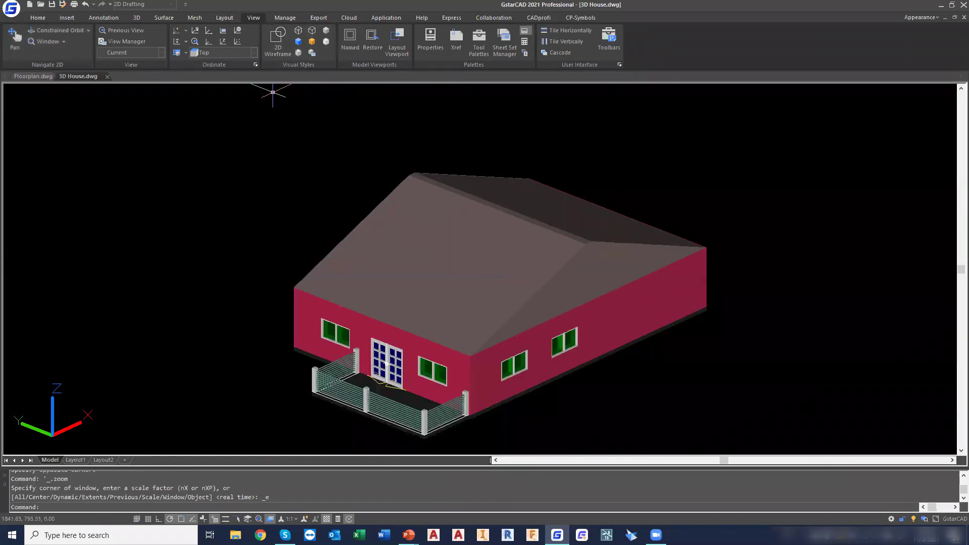
# Preview the house in the Wireframe, Hidden, Conceptual and Shades of Gray visual styles, and return it to Shaded
pyautogui.click(299, 31)
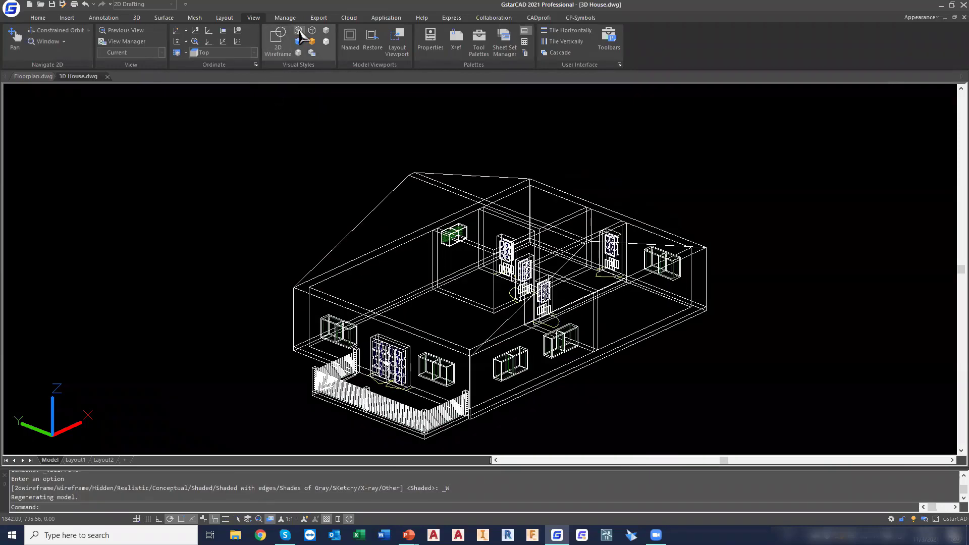
pyautogui.click(312, 31)
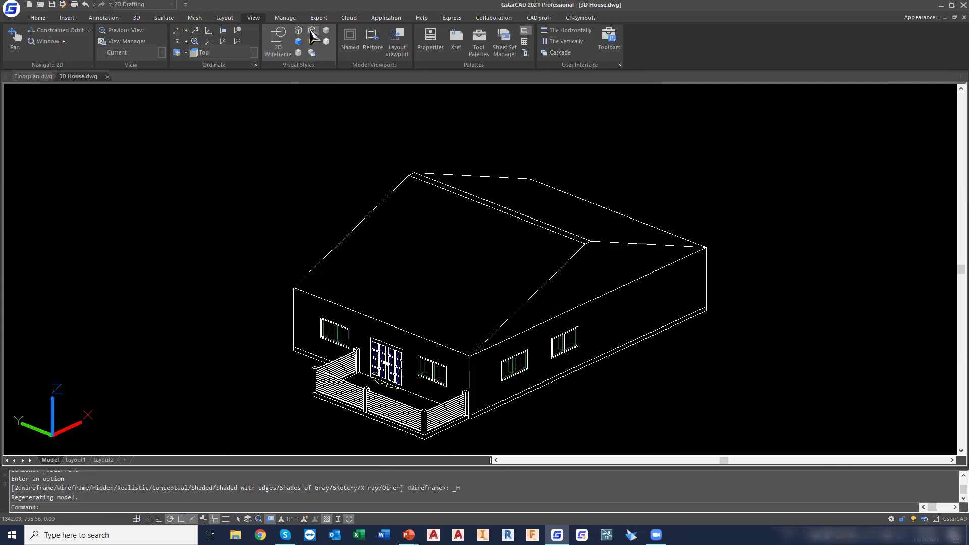
pyautogui.click(325, 31)
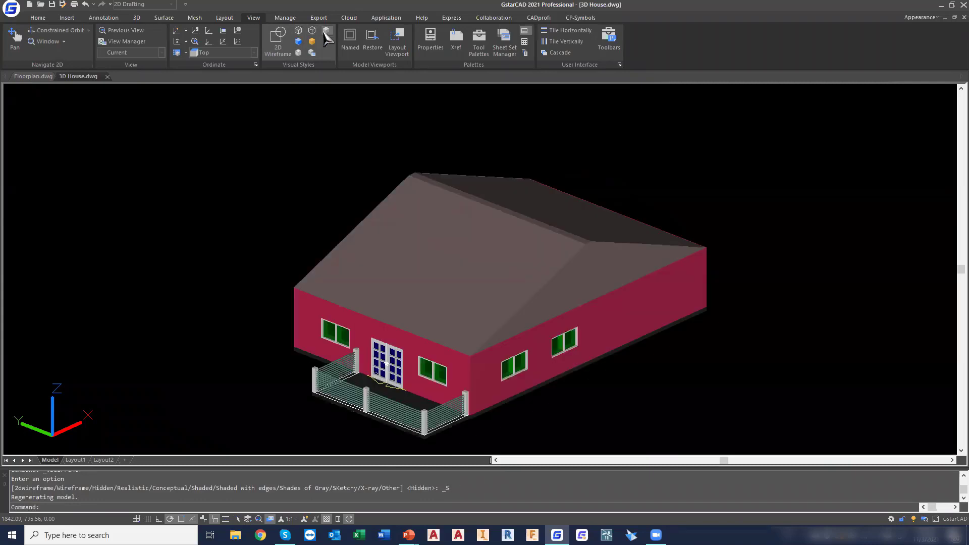
pyautogui.click(299, 42)
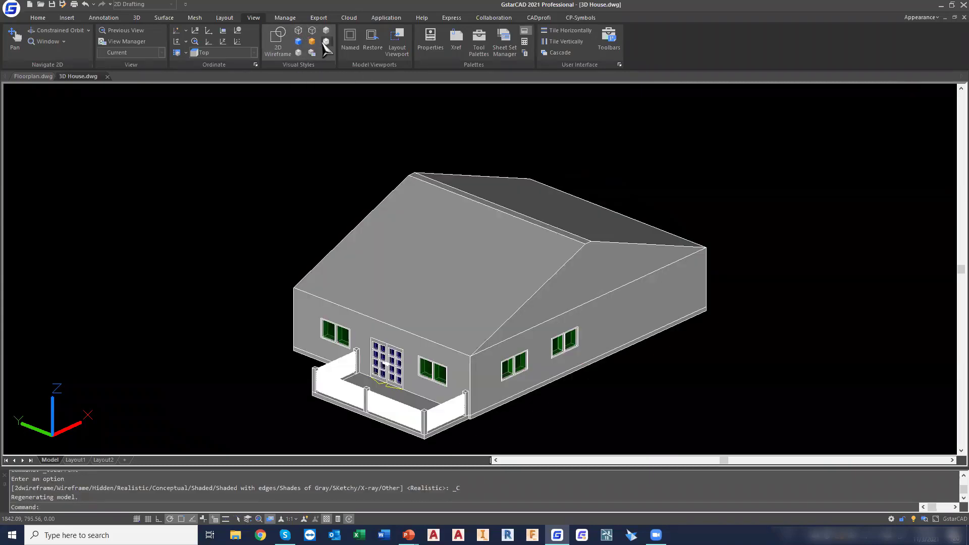
pyautogui.click(312, 52)
pyautogui.click(323, 42)
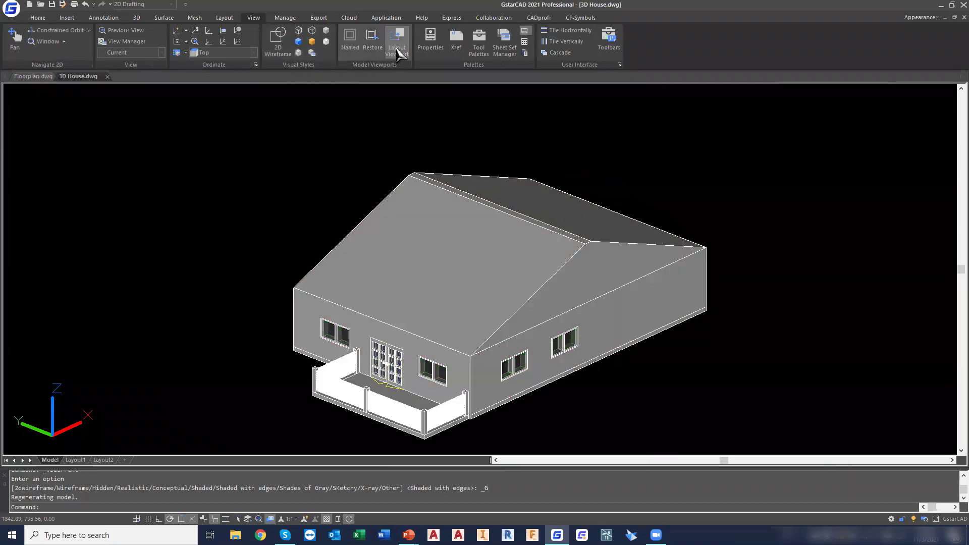
pyautogui.click(310, 31)
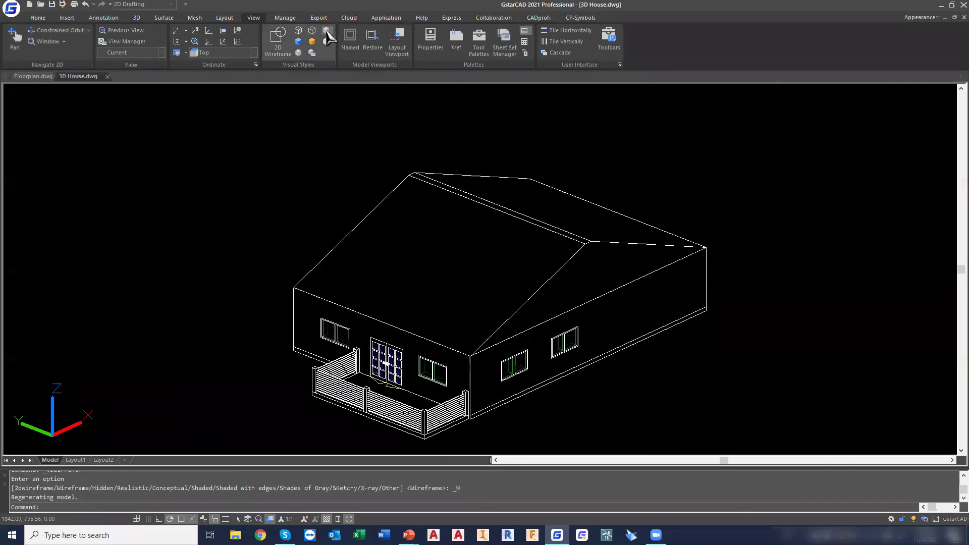
pyautogui.click(312, 41)
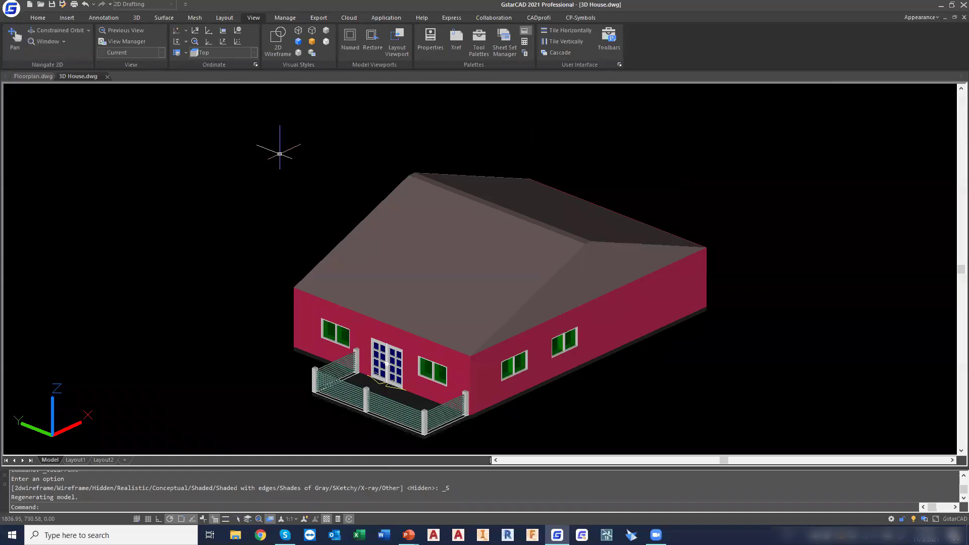
# Switch to the Floorplan.dwg drawing with nothing selected
pyautogui.click(33, 76)
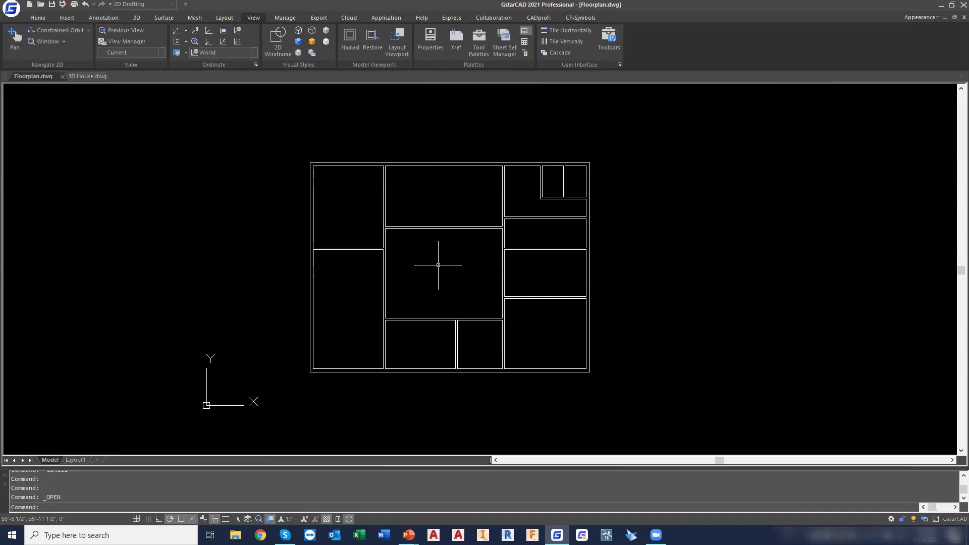
pyautogui.click(411, 249)
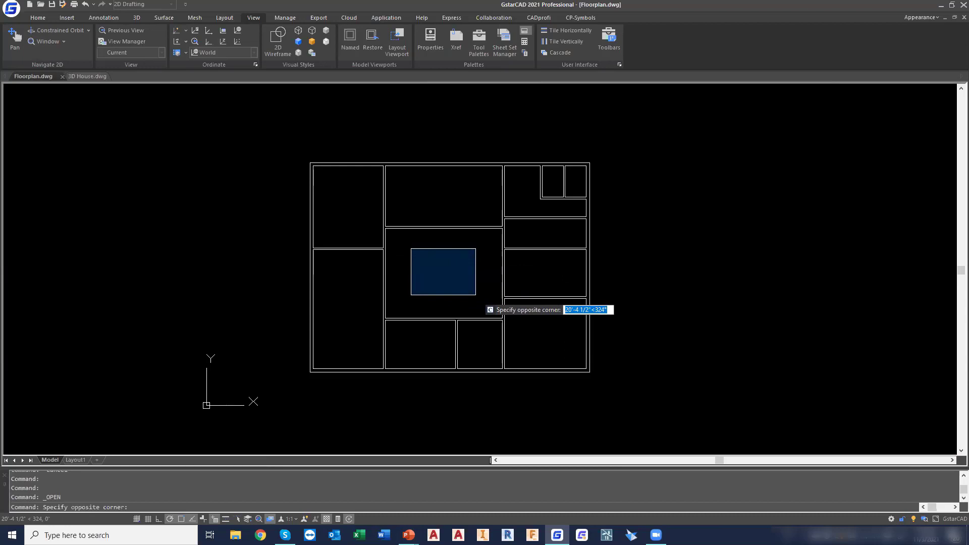
pyautogui.press('Escape')
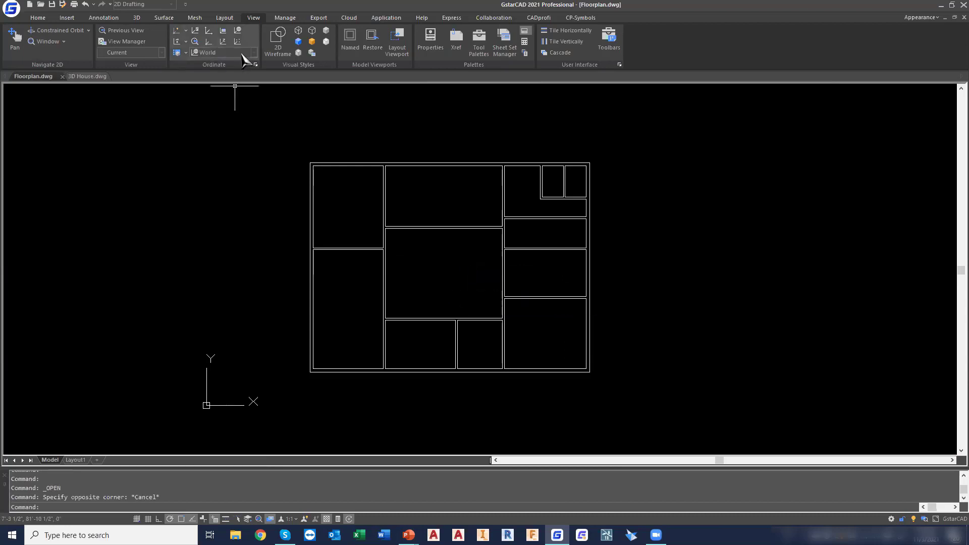
# Try to draw a 19' horizontal line in the lower part of the central room
pyautogui.click(38, 17)
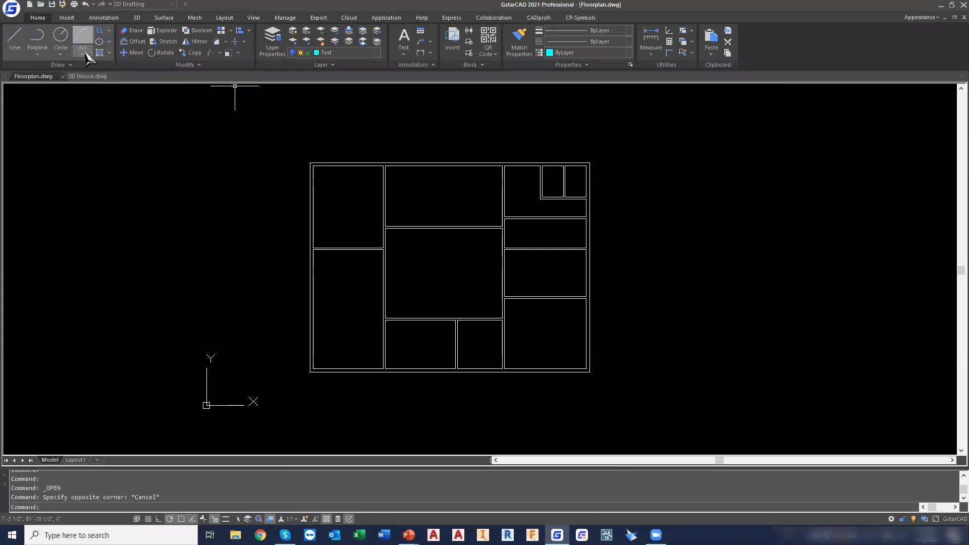
pyautogui.click(15, 45)
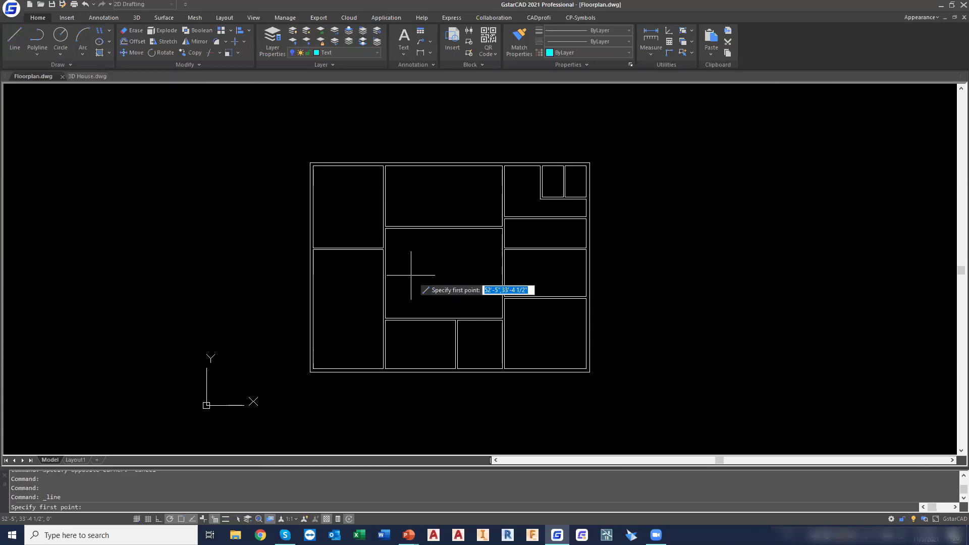
pyautogui.click(412, 304)
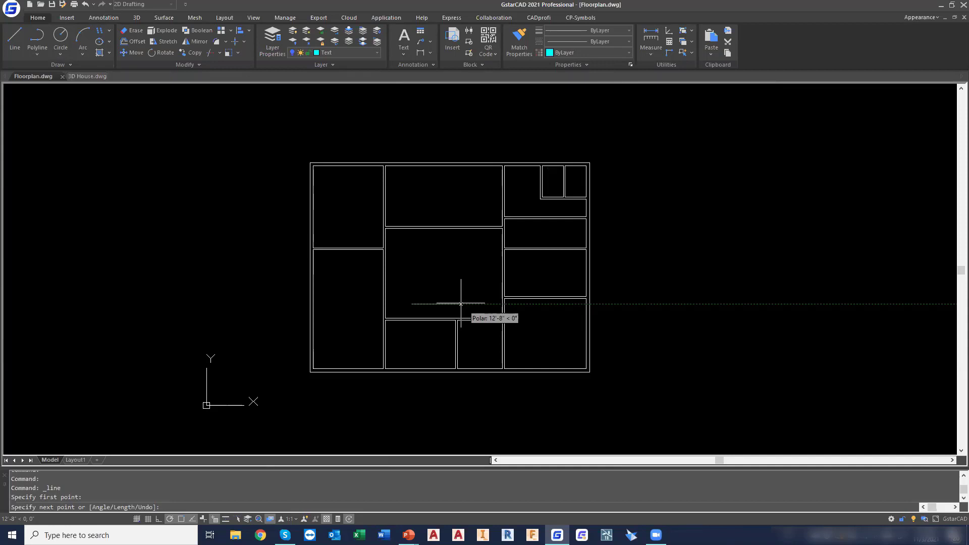
pyautogui.write('19')
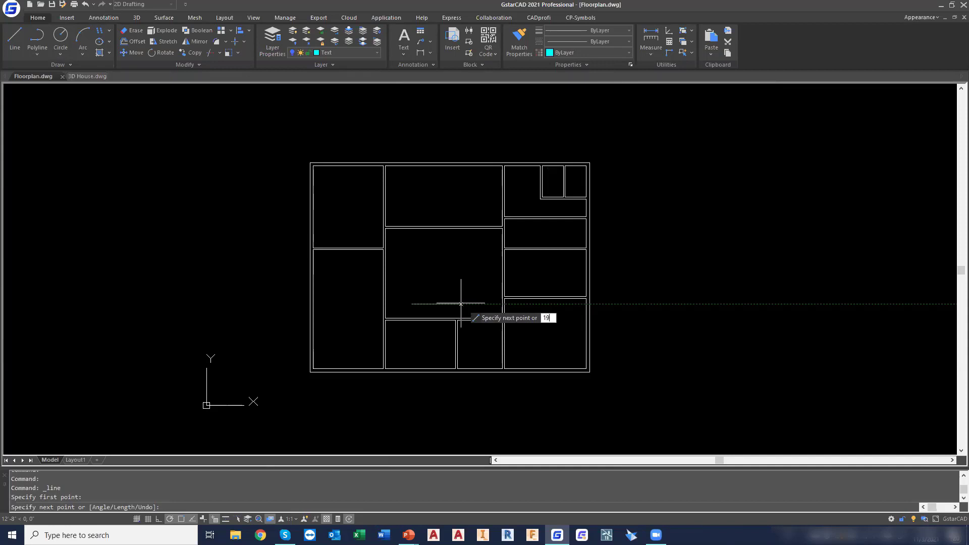
pyautogui.write("'")
pyautogui.press('Return')
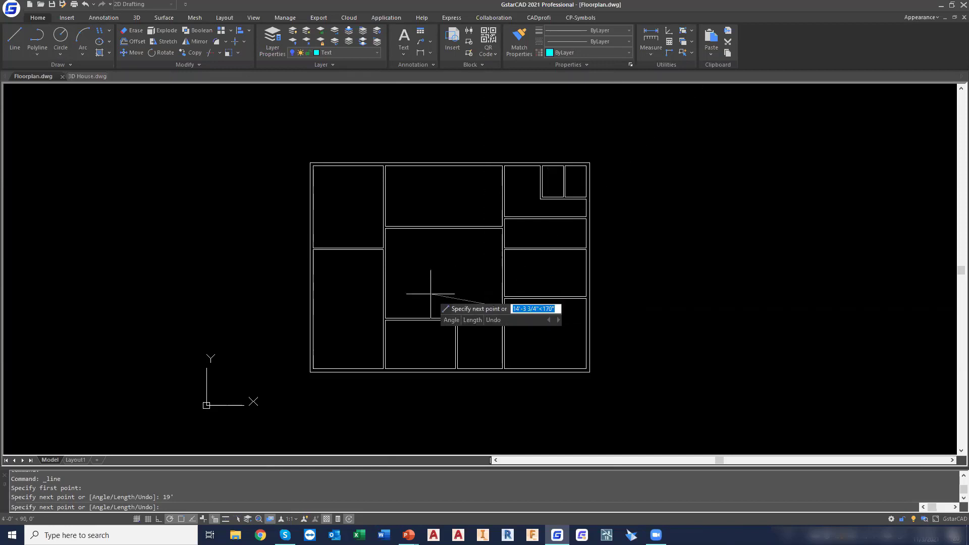
pyautogui.click(14, 38)
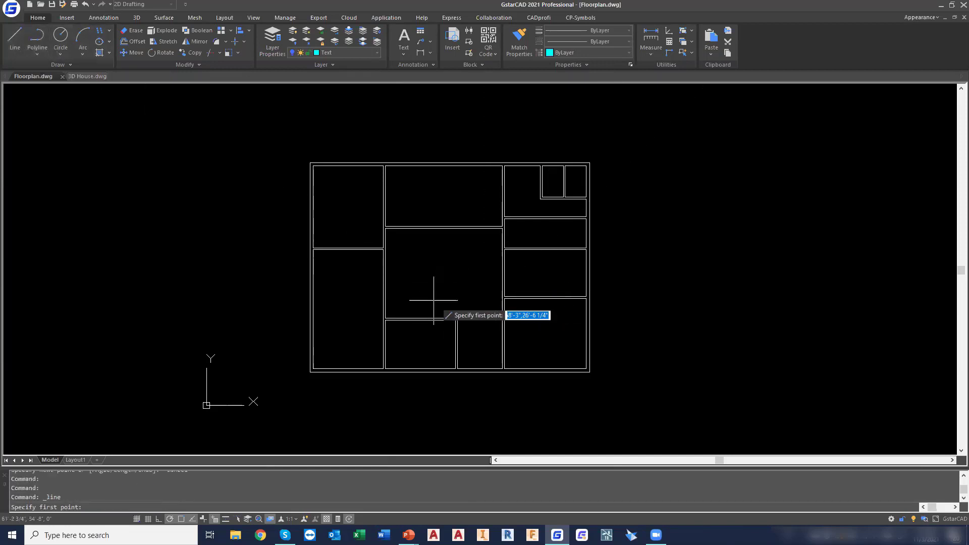
pyautogui.click(406, 302)
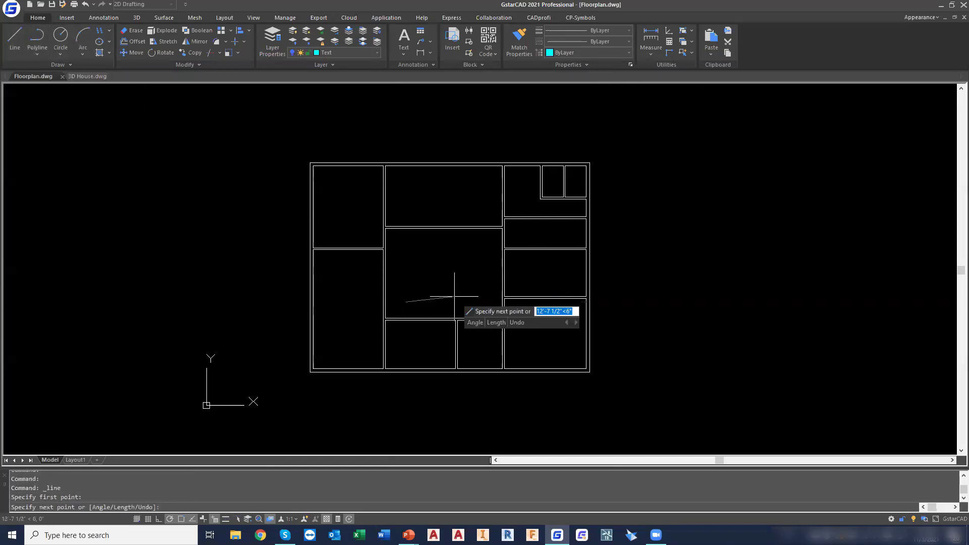
pyautogui.write('19')
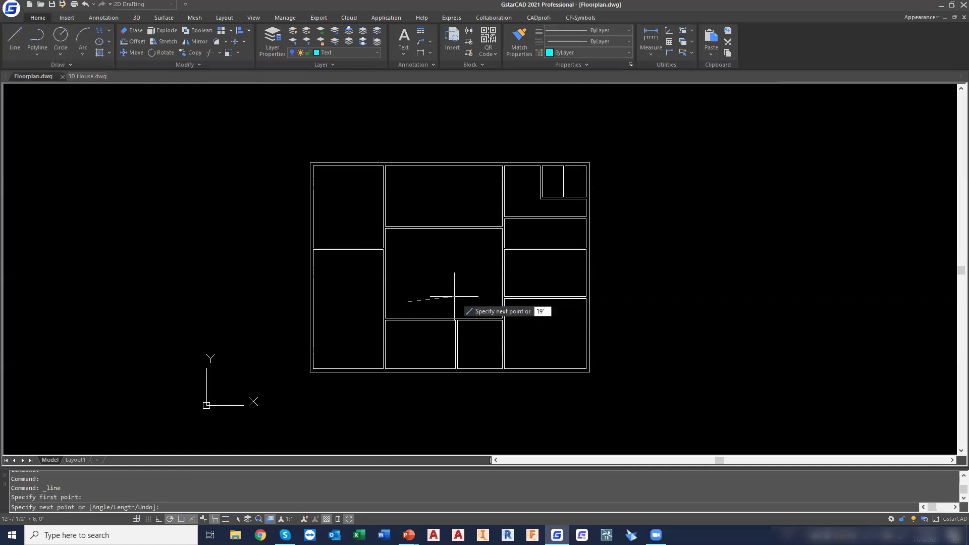
pyautogui.press('Escape')
# Try again to draw a horizontal 19' line in the central room, and end the Line command
pyautogui.click(12, 39)
pyautogui.click(408, 300)
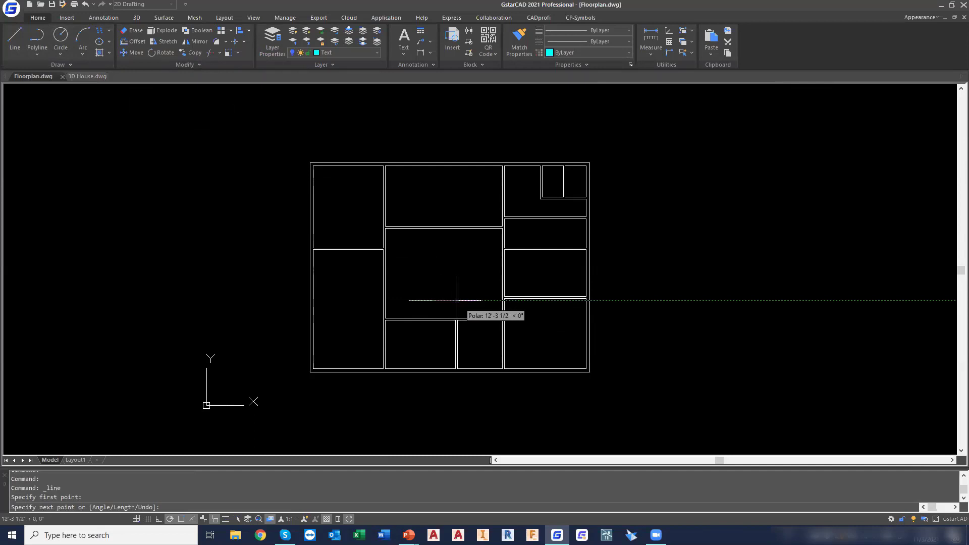
pyautogui.write("19'")
pyautogui.press('Return')
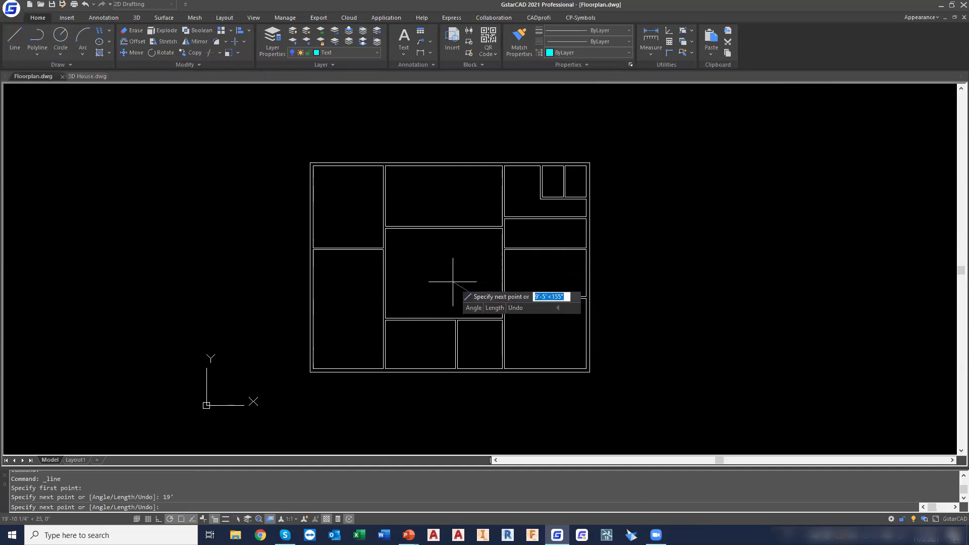
pyautogui.press('Escape')
pyautogui.press('Escape')
pyautogui.press('Escape')
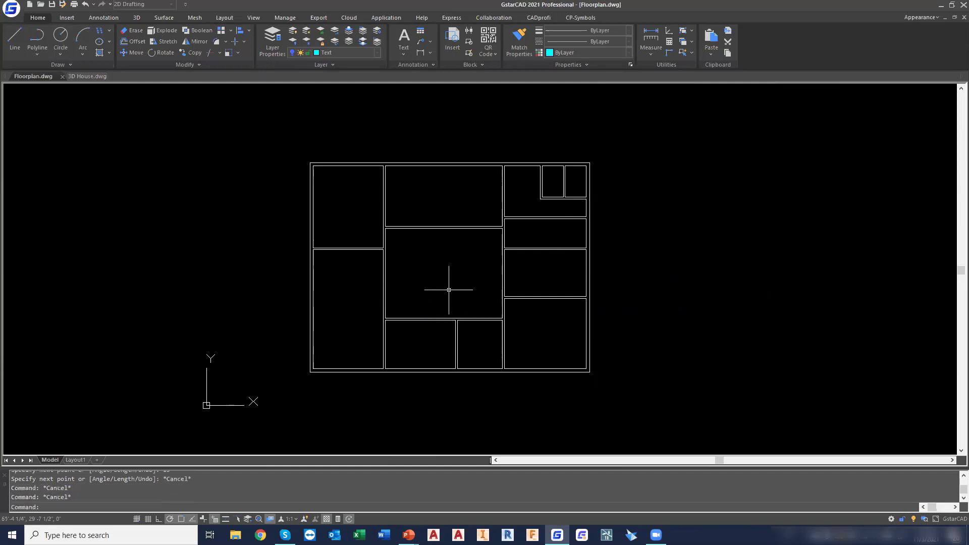
# Make the Walls layer the current layer
pyautogui.click(335, 53)
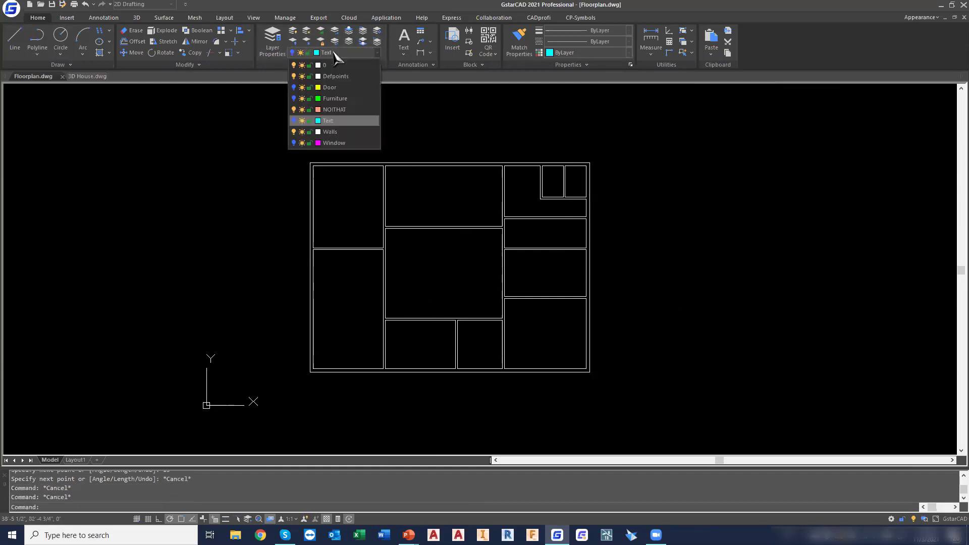
pyautogui.click(355, 134)
pyautogui.press('Escape')
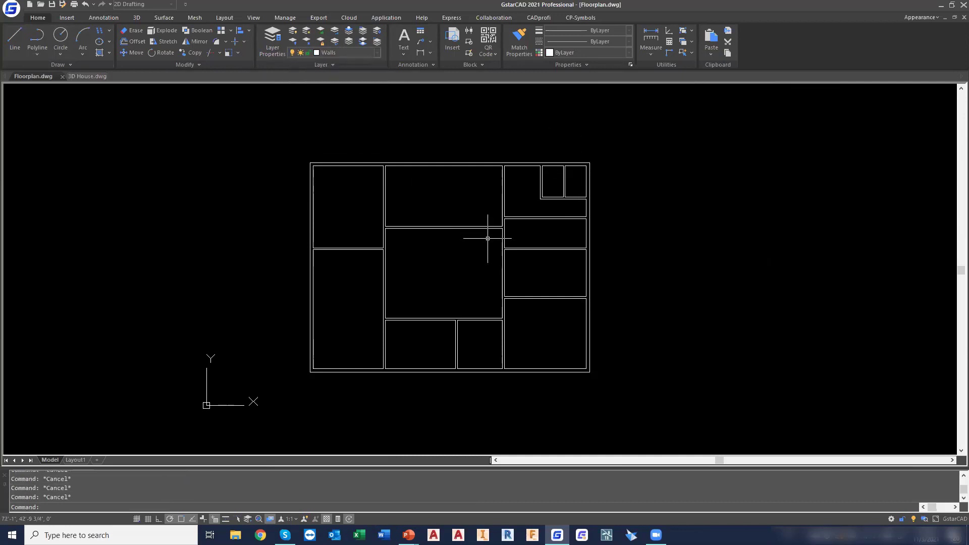
# Draw a 19' horizontal line from left to right in the lower part of the central room
pyautogui.click(11, 38)
pyautogui.click(408, 300)
pyautogui.write('19')
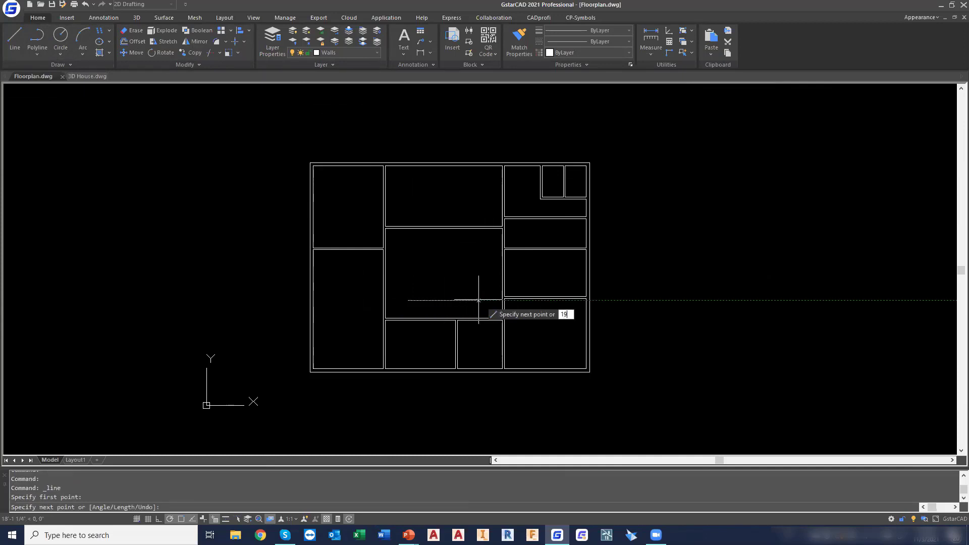
pyautogui.write("'")
pyautogui.press('Return')
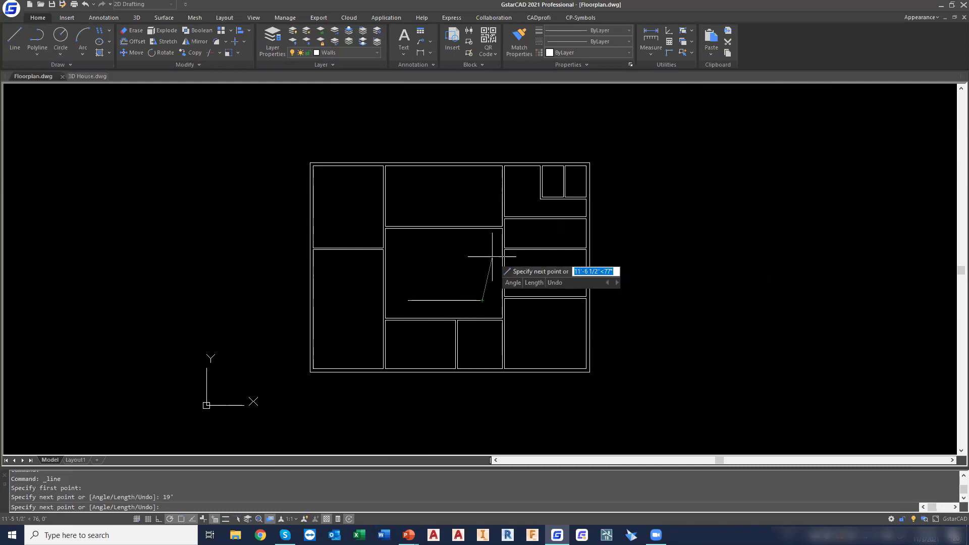
# Continue the line 12' straight up, and close the rectangle through the aligned upper-left corner and the starting endpoint
pyautogui.scroll(2, 489, 268)
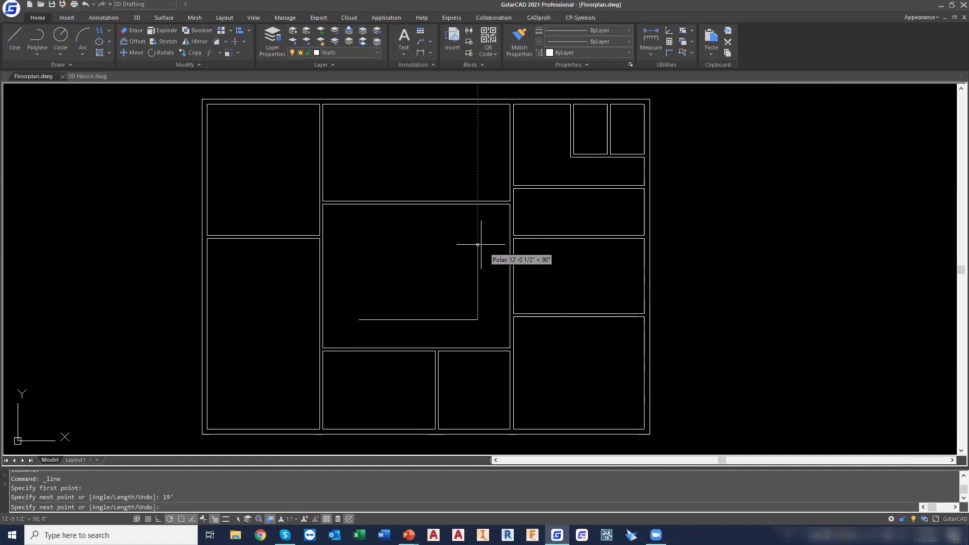
pyautogui.write("12'")
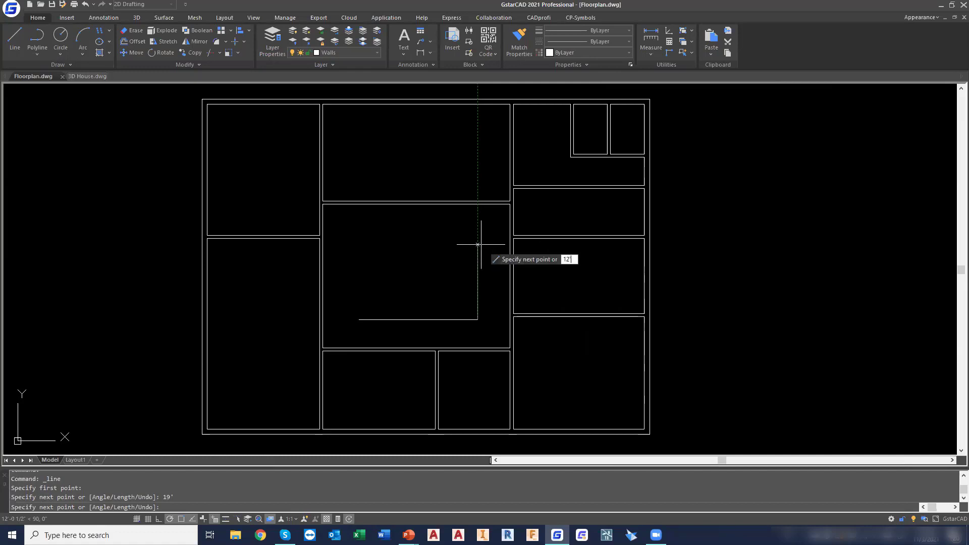
pyautogui.press('Return')
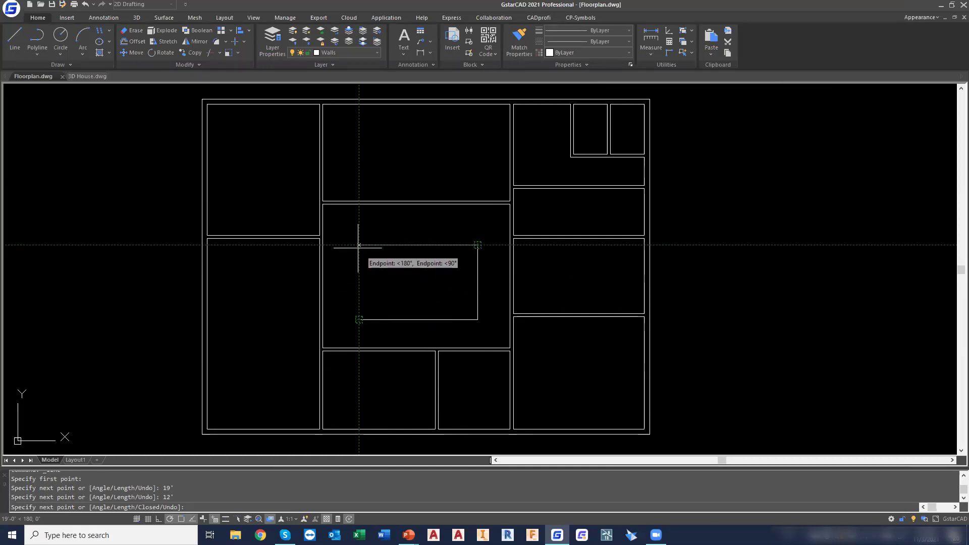
pyautogui.click(358, 246)
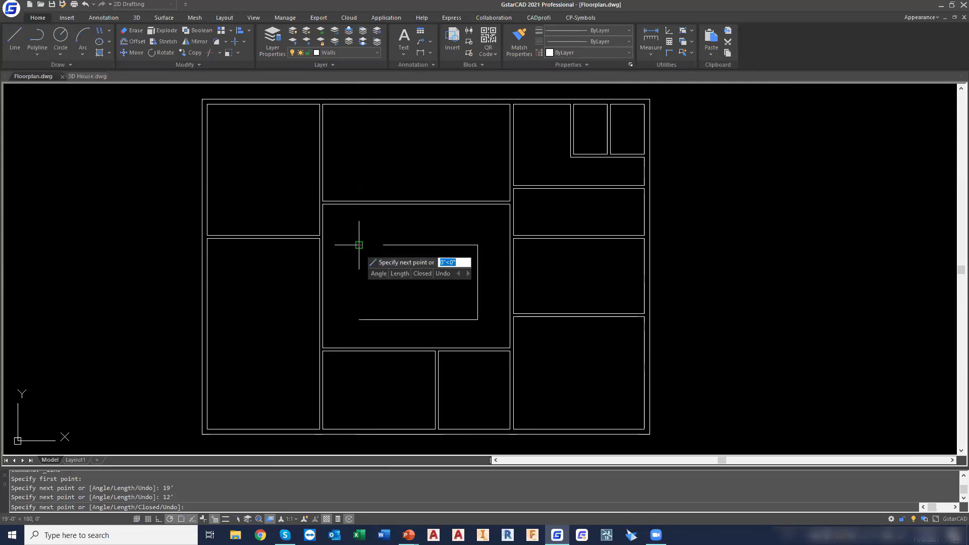
pyautogui.click(359, 319)
pyautogui.press('Escape')
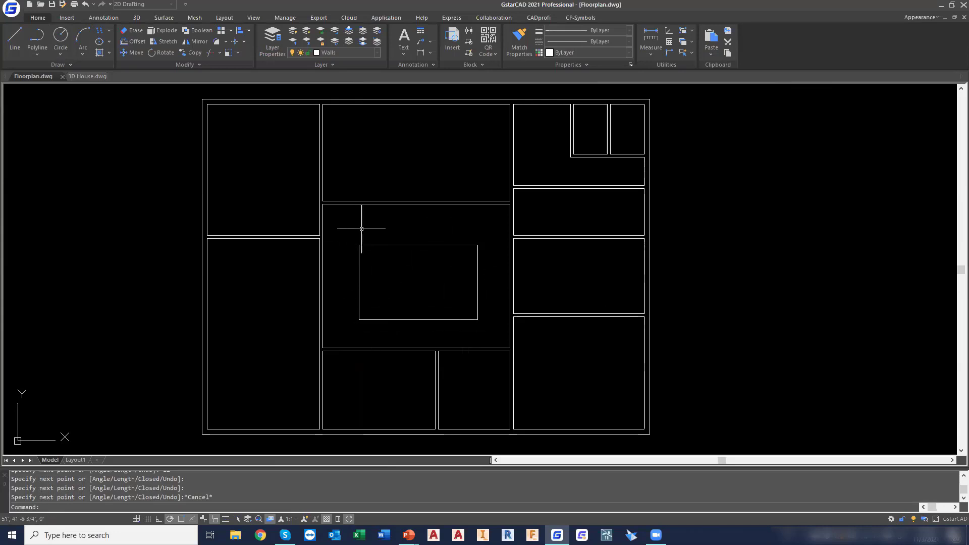
# Select the central room's wall outline to check how it is built, and clear the selection
pyautogui.click(381, 204)
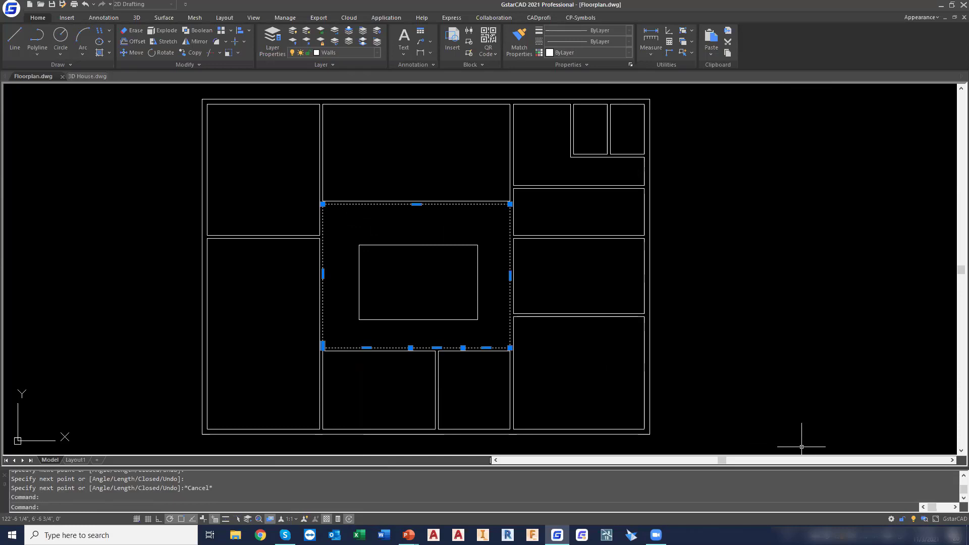
pyautogui.press('Escape')
pyautogui.press('Escape')
pyautogui.press('Escape')
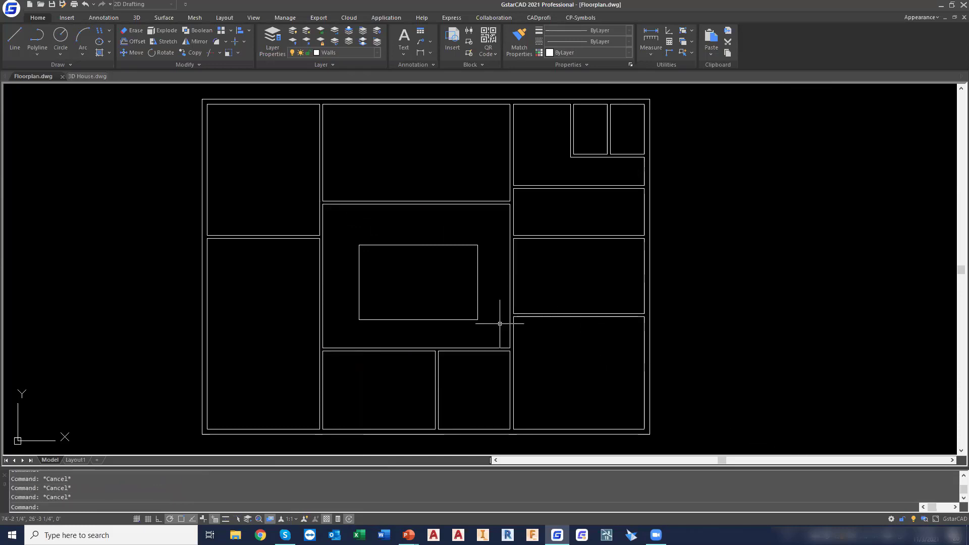
# Select the sides of the inner rectangle individually, view their properties, and clear the selection
pyautogui.click(433, 245)
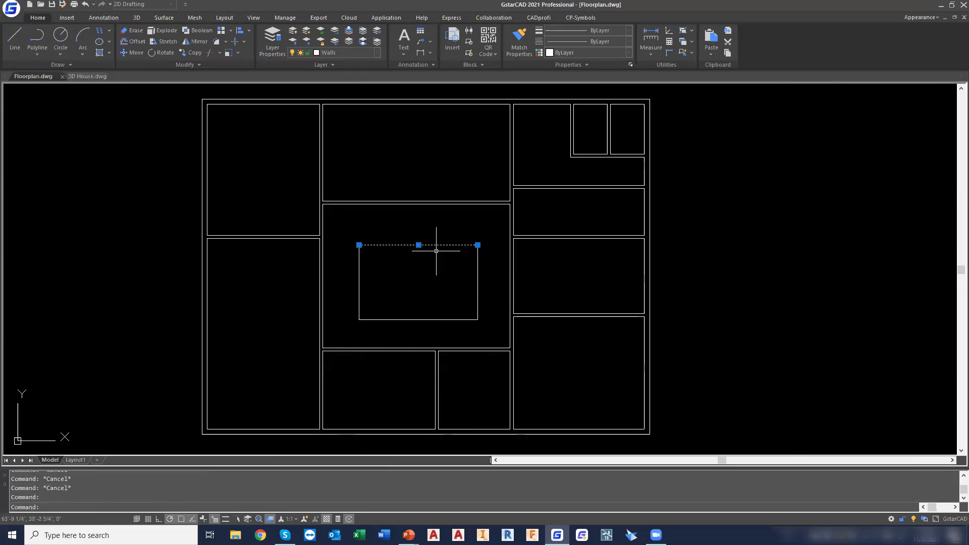
pyautogui.click(478, 277)
pyautogui.click(447, 320)
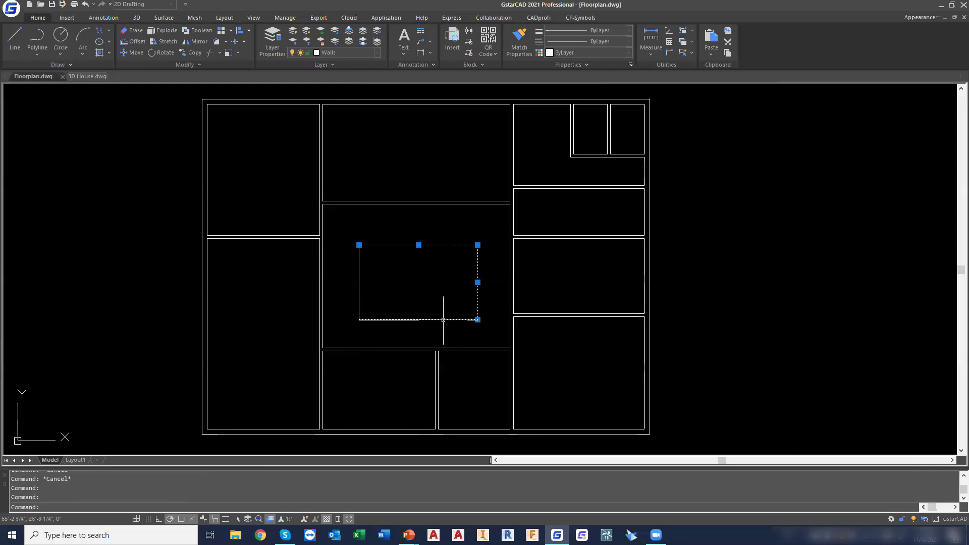
pyautogui.click(361, 279)
pyautogui.click(360, 278)
pyautogui.hotkey('ctrl', '1')
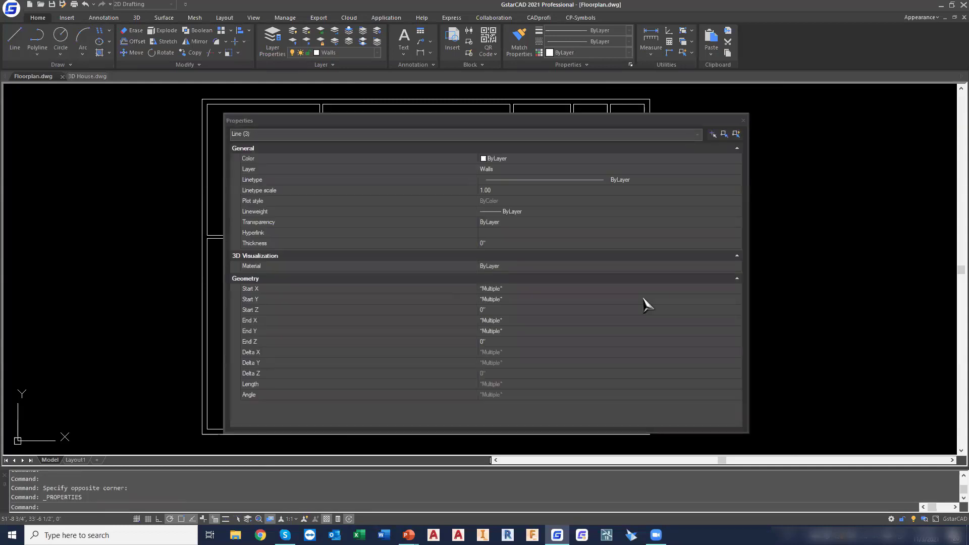
pyautogui.click(743, 121)
pyautogui.press('Escape')
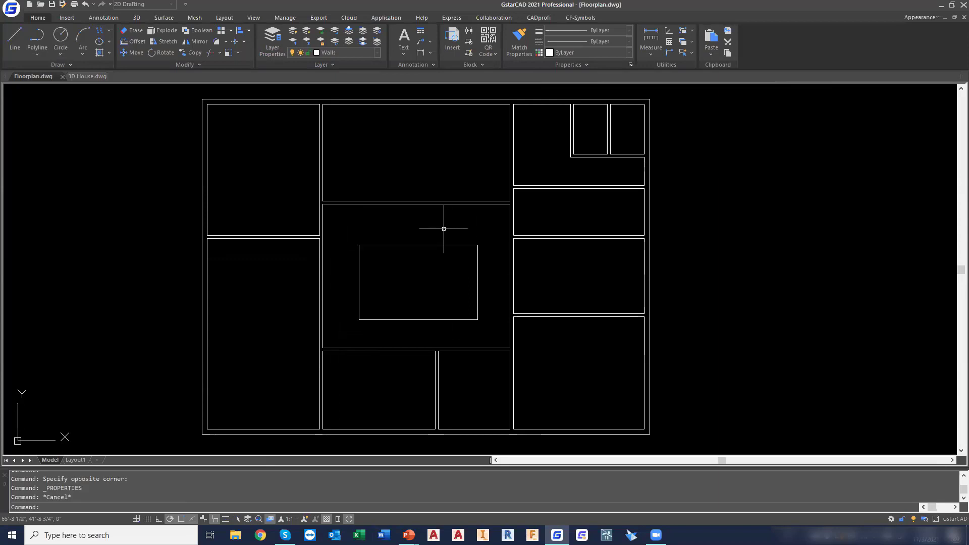
# Join the four lines of the inner rectangle into one polyline
pyautogui.write('join')
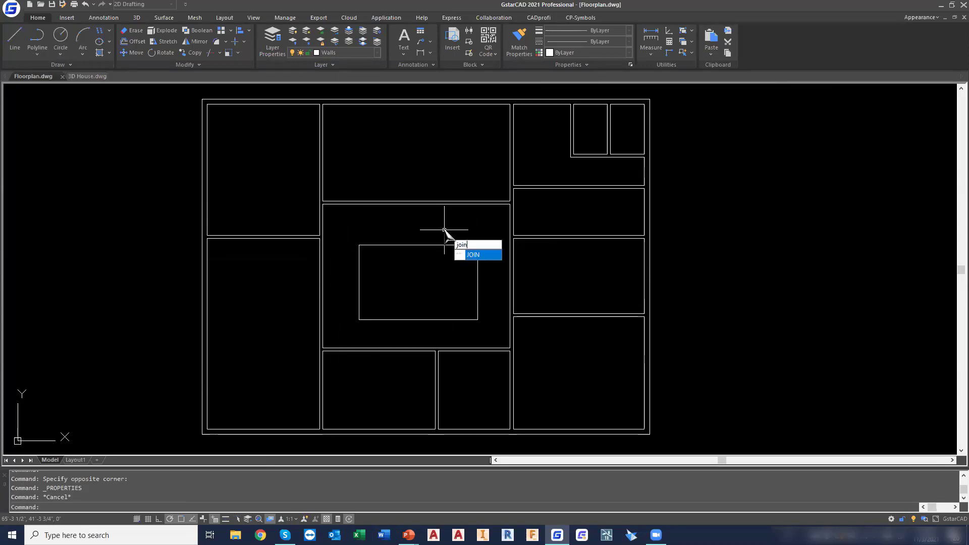
pyautogui.press('Return')
pyautogui.click(346, 229)
pyautogui.click(480, 326)
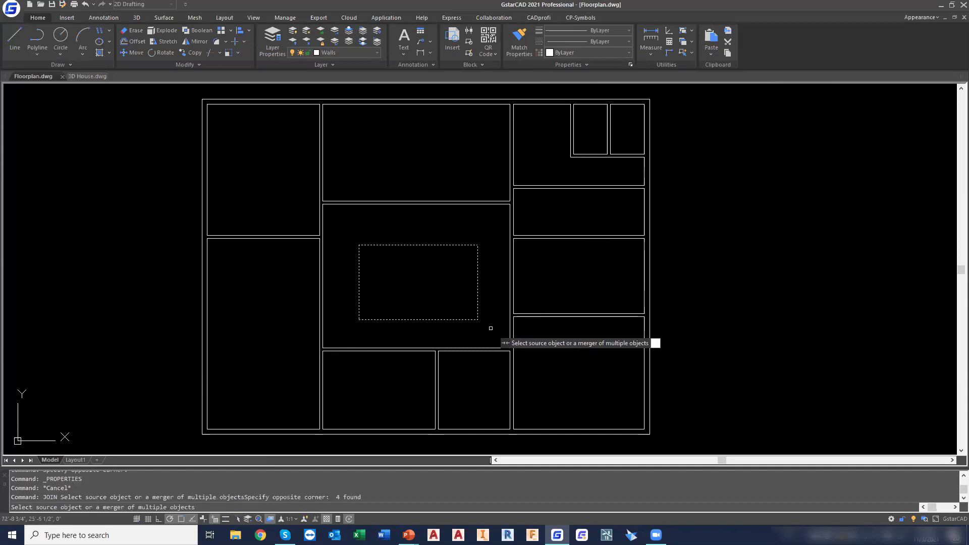
pyautogui.press('Return')
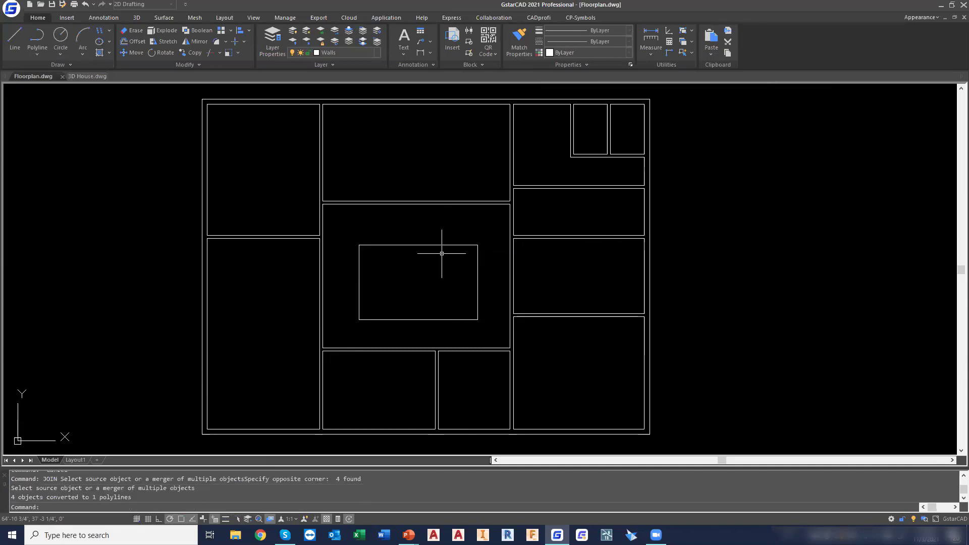
# Inspect the joined rectangle's object type and grips by selecting it, and deselect it
pyautogui.moveTo(441, 247)
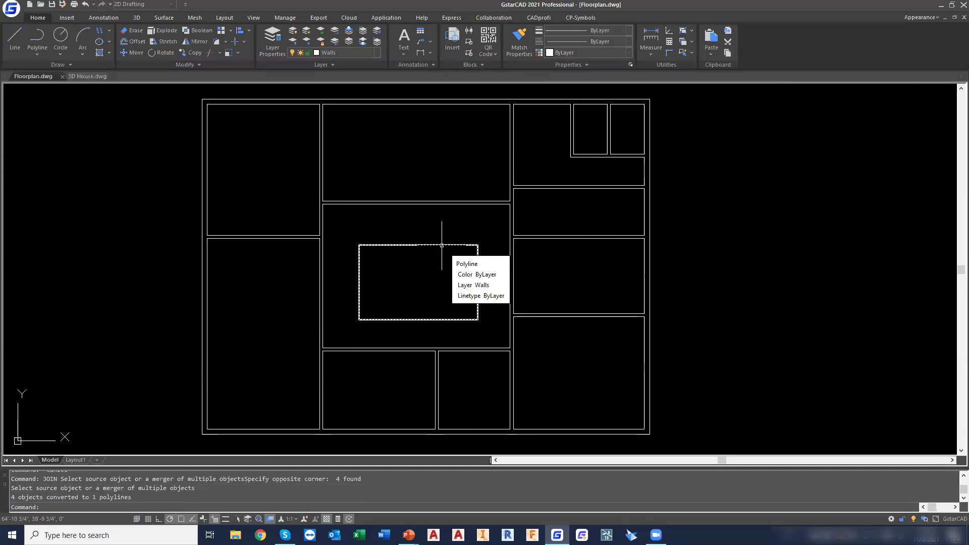
pyautogui.click(441, 246)
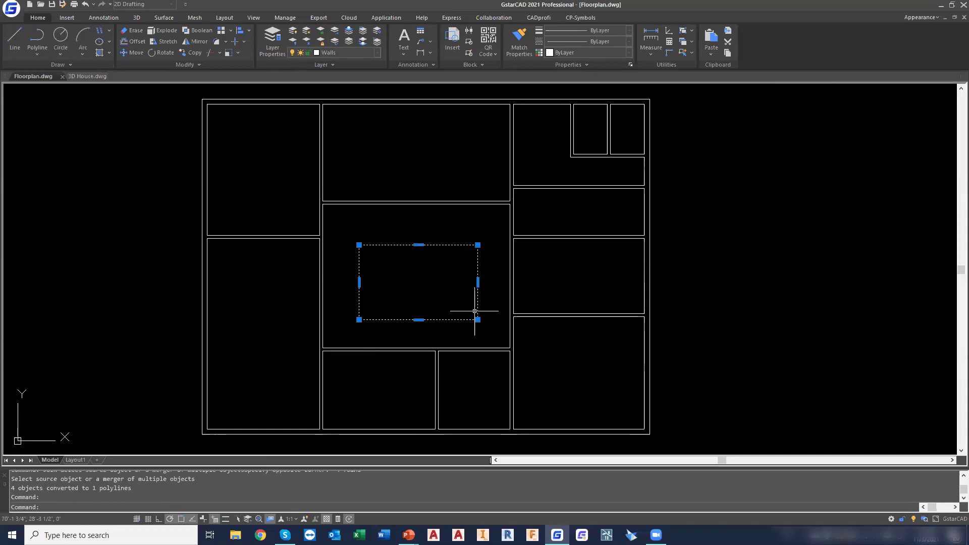
pyautogui.press('Escape')
pyautogui.press('Escape')
pyautogui.press('Escape')
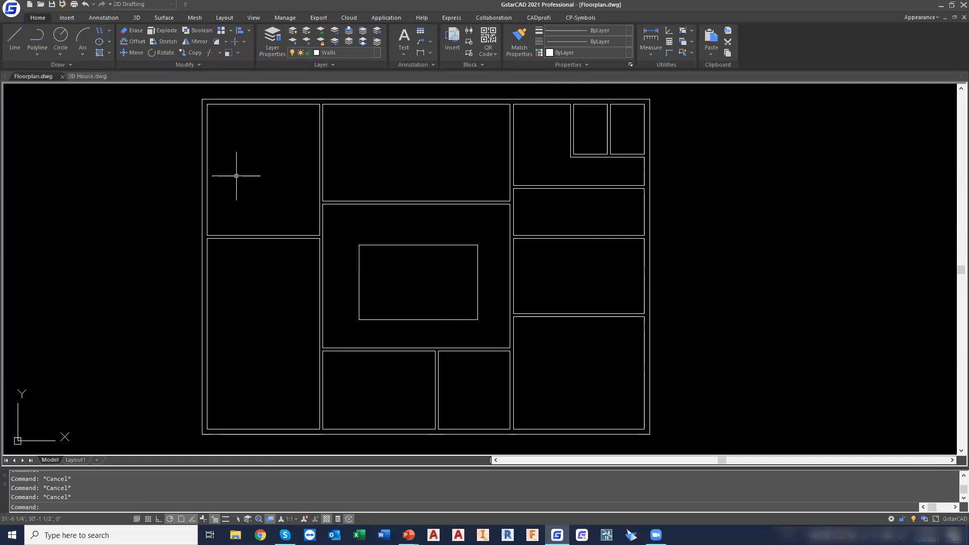
# Move the inner rectangle by its centre onto the centre of the central room, aligning with the midpoints of the room's sides
pyautogui.click(135, 53)
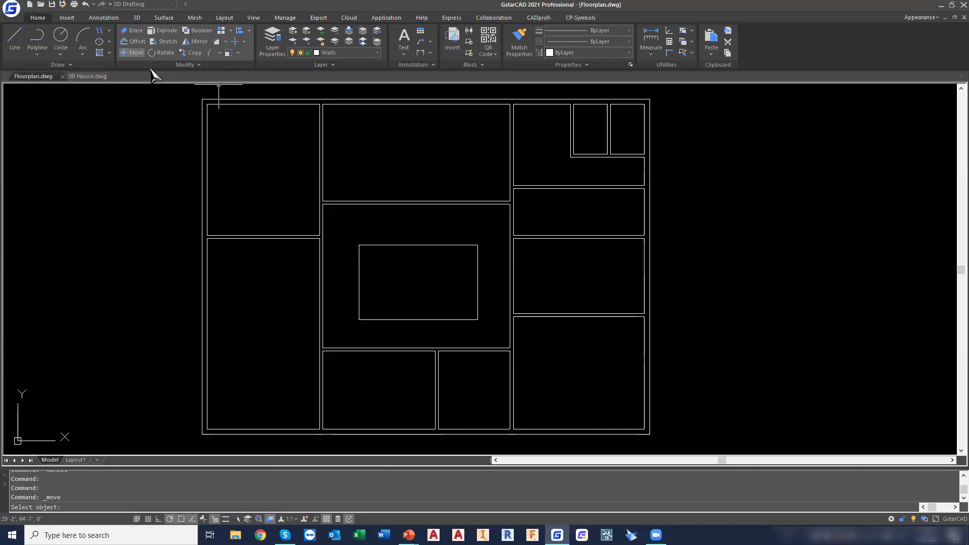
pyautogui.click(346, 220)
pyautogui.click(491, 332)
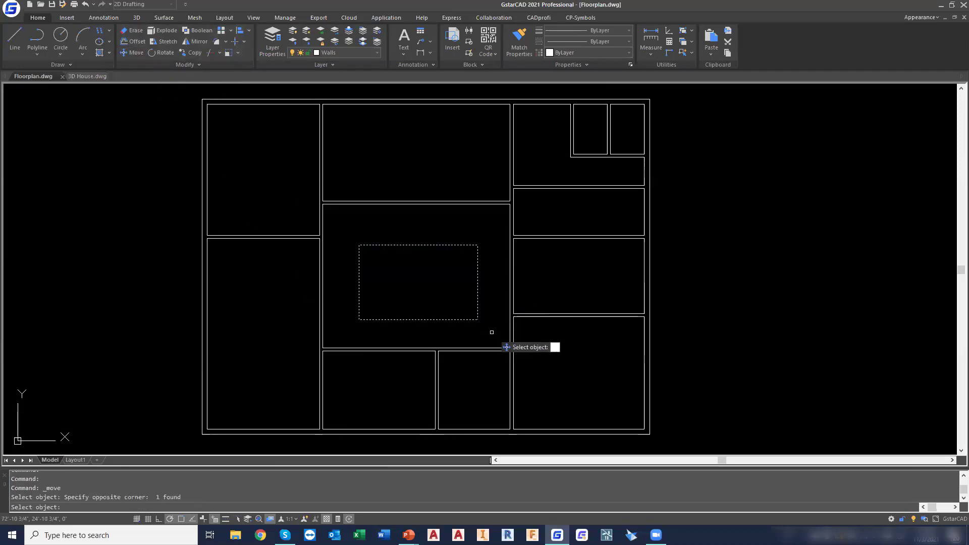
pyautogui.press('Return')
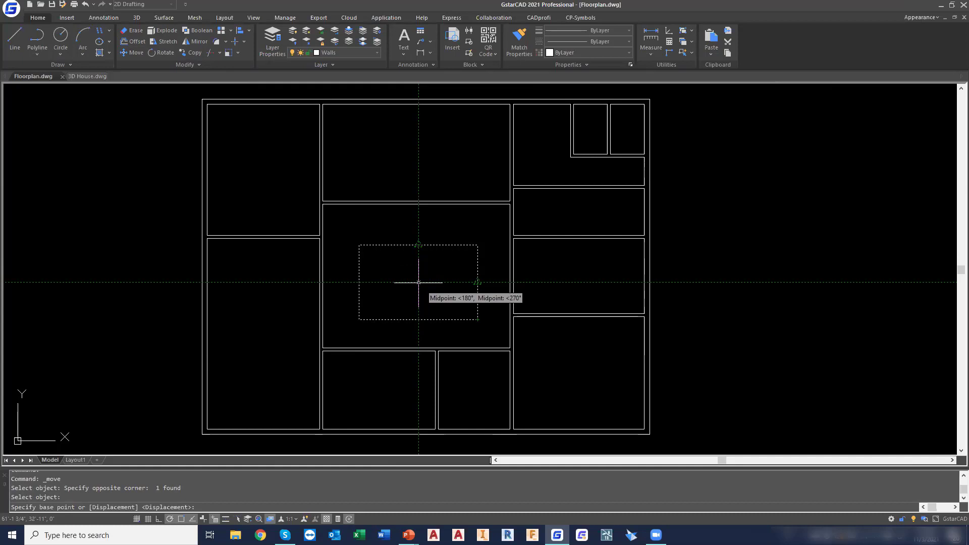
pyautogui.click(419, 282)
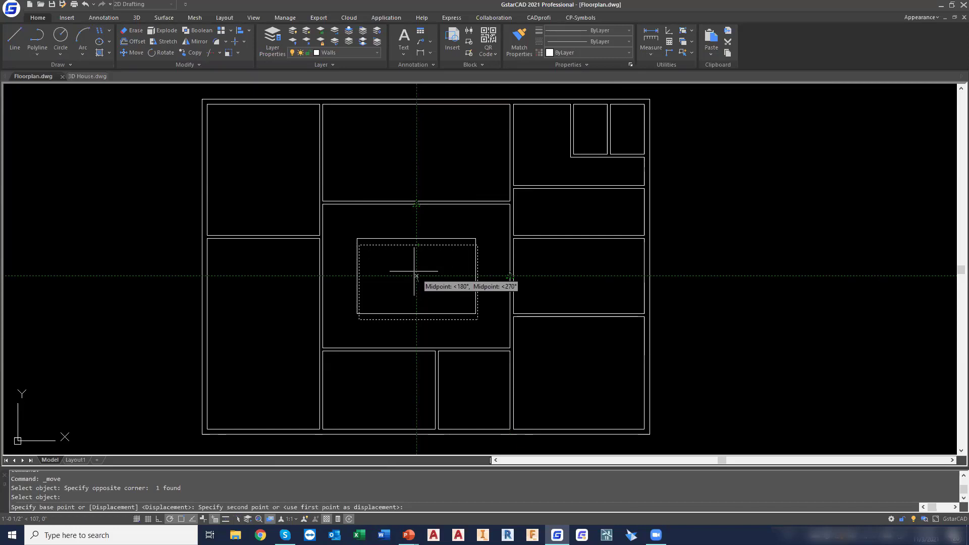
pyautogui.click(416, 276)
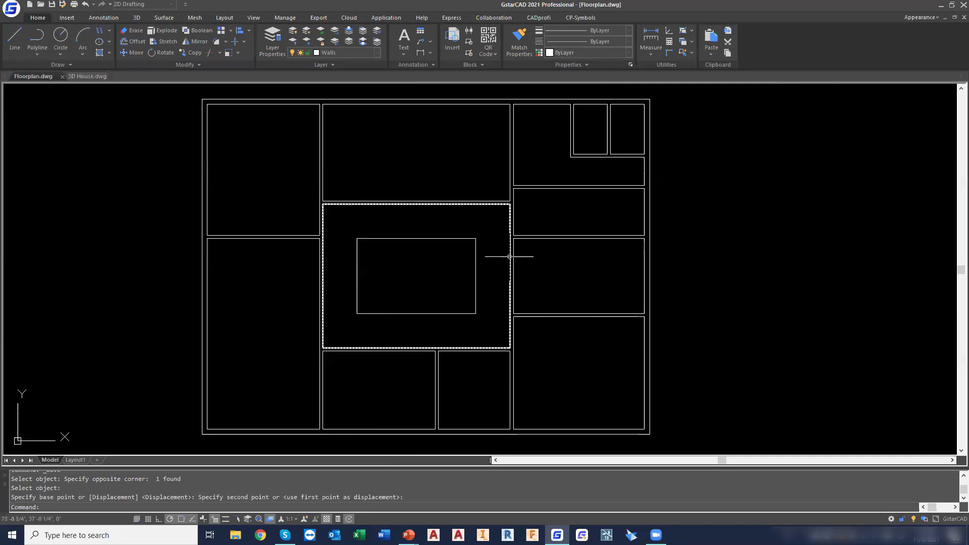
# Offset the rectangle in the central room 6" to its inside
pyautogui.click(137, 43)
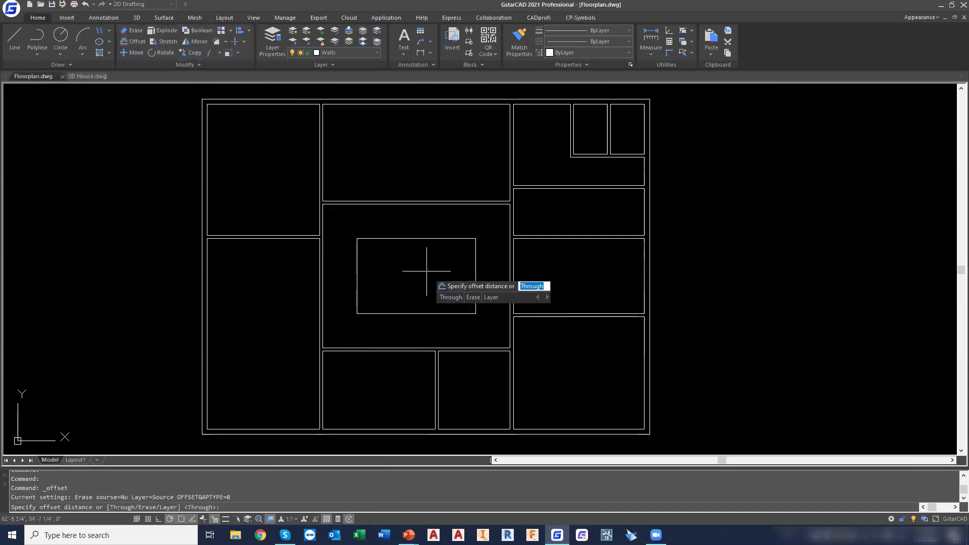
pyautogui.write('6')
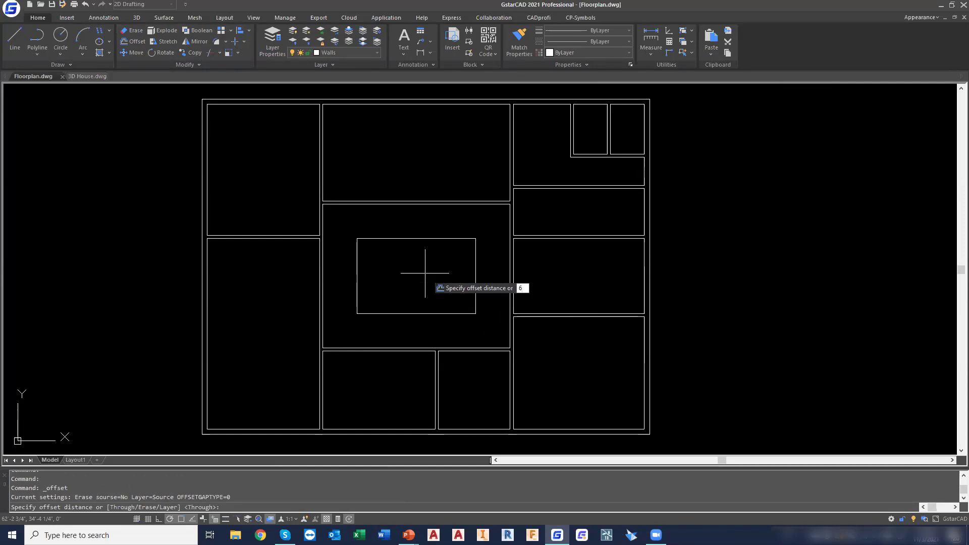
pyautogui.press('Return')
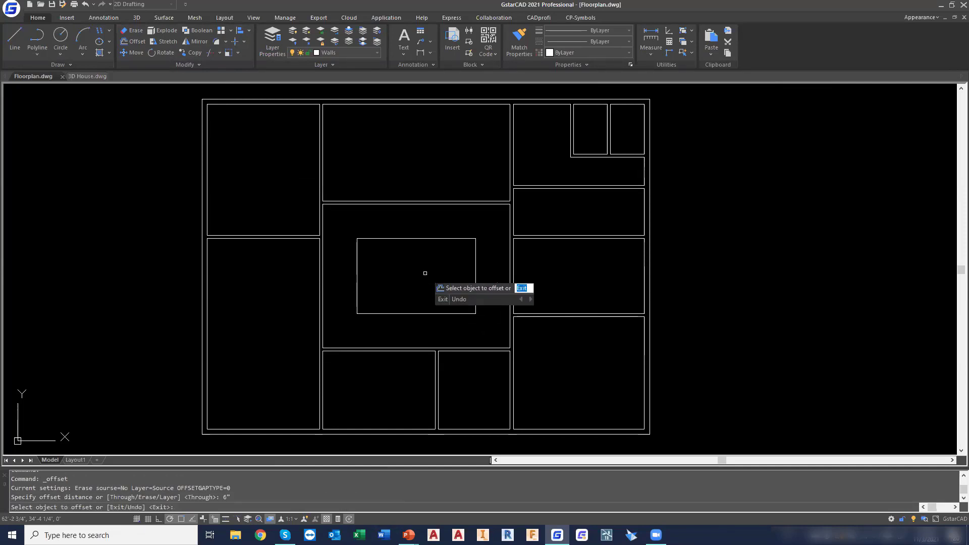
pyautogui.click(413, 238)
pyautogui.rightClick(414, 258)
pyautogui.click(418, 262)
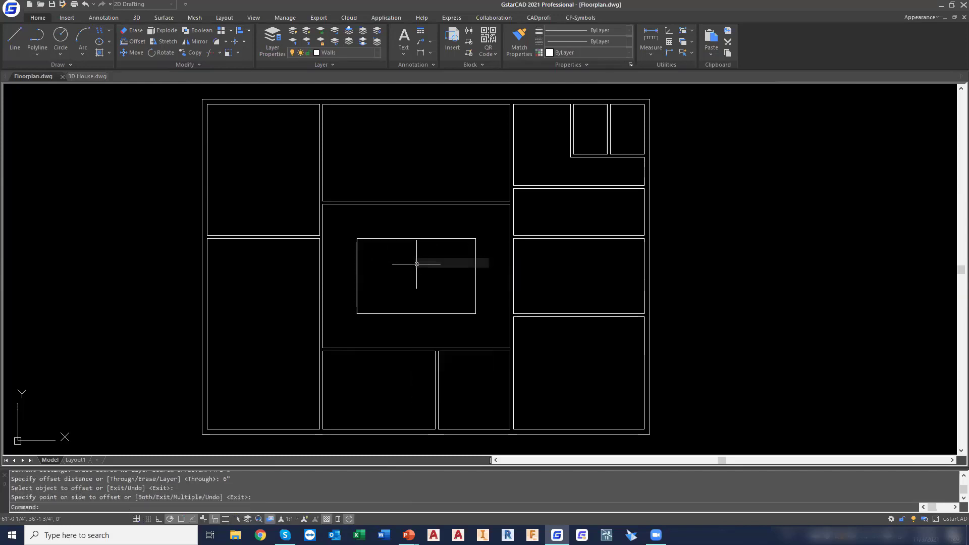
pyautogui.press('Escape')
pyautogui.press('Escape')
pyautogui.click(142, 44)
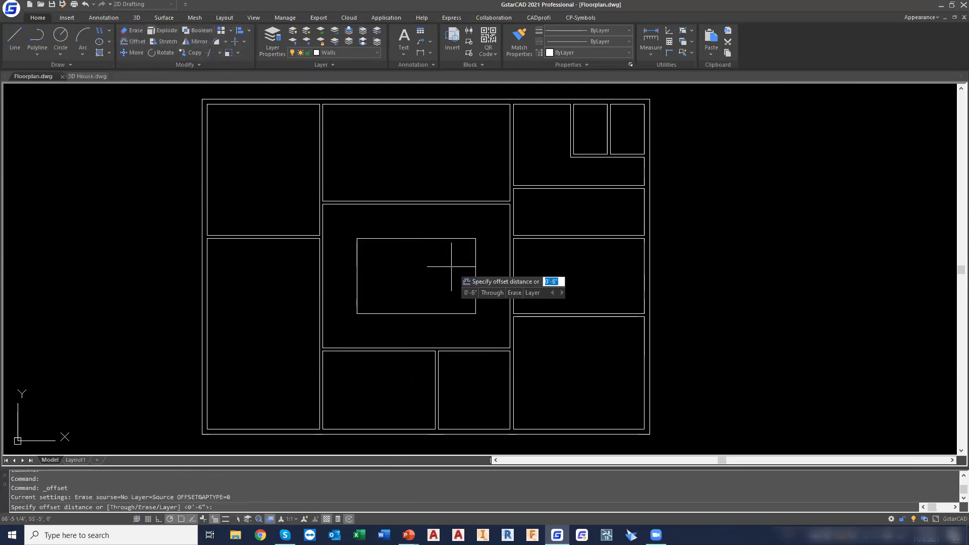
pyautogui.press('Return')
pyautogui.click(434, 238)
pyautogui.click(426, 260)
pyautogui.press('Escape')
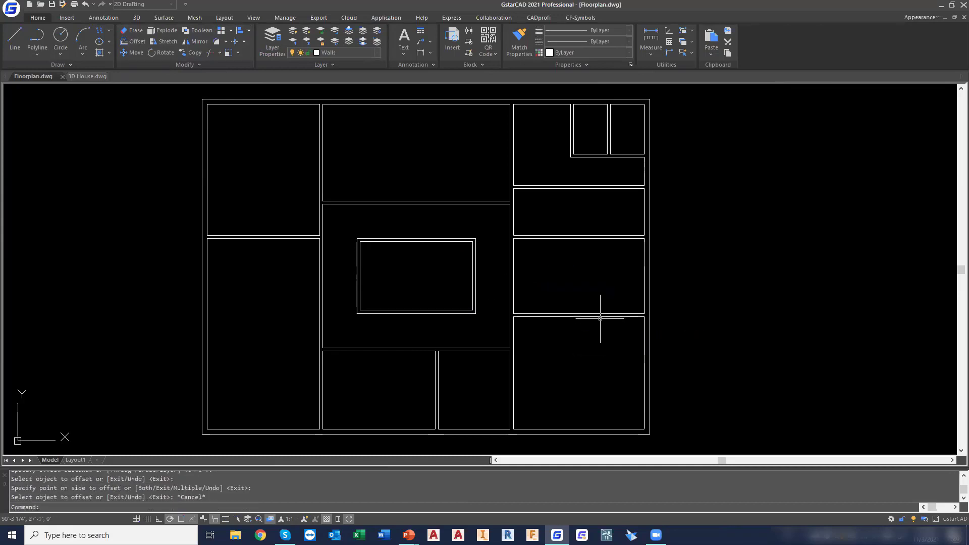
pyautogui.scroll(2, 435, 271)
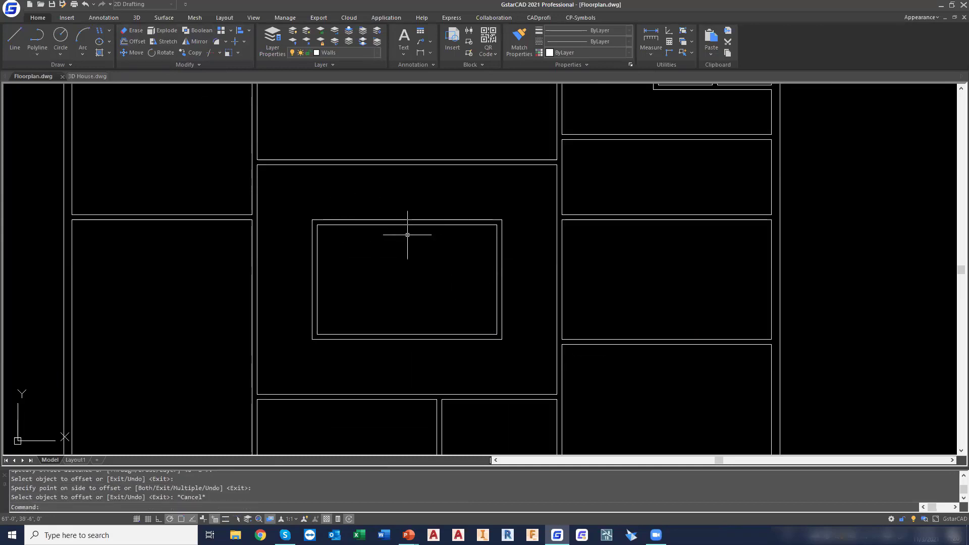
pyautogui.scroll(-2, 631, 257)
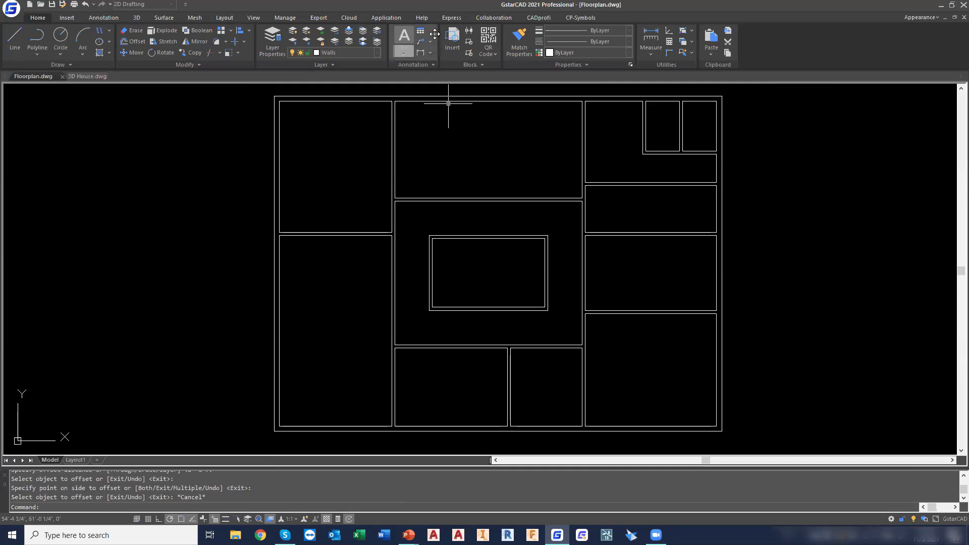
# Close 3D House.dwg without saving its changes and open Floorplan_backup.dwg
pyautogui.click(451, 18)
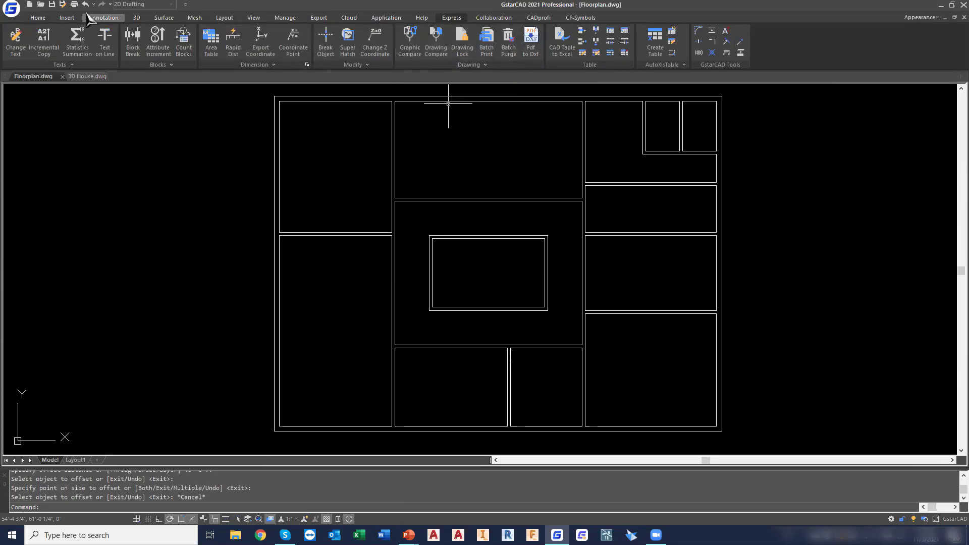
pyautogui.click(95, 76)
pyautogui.click(107, 76)
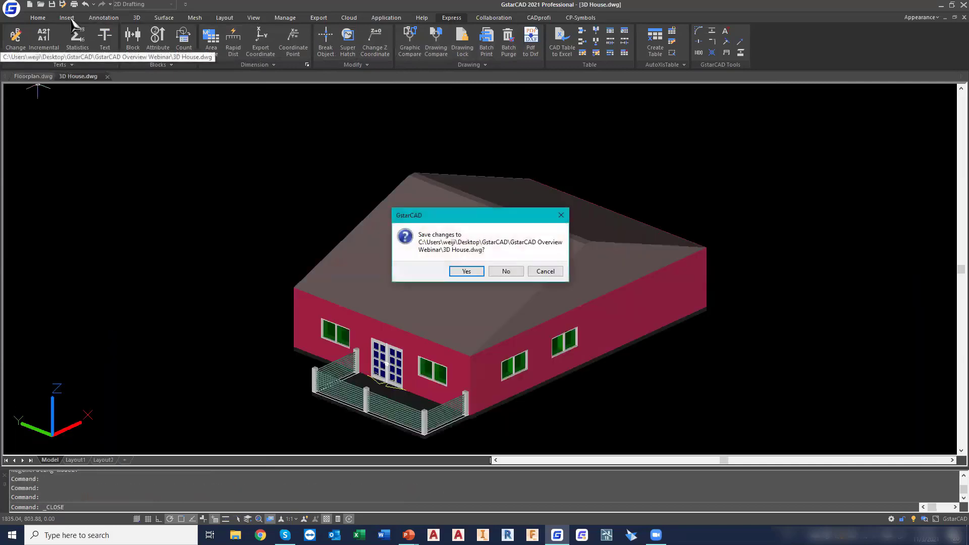
pyautogui.click(503, 270)
pyautogui.click(40, 4)
pyautogui.doubleClick(515, 215)
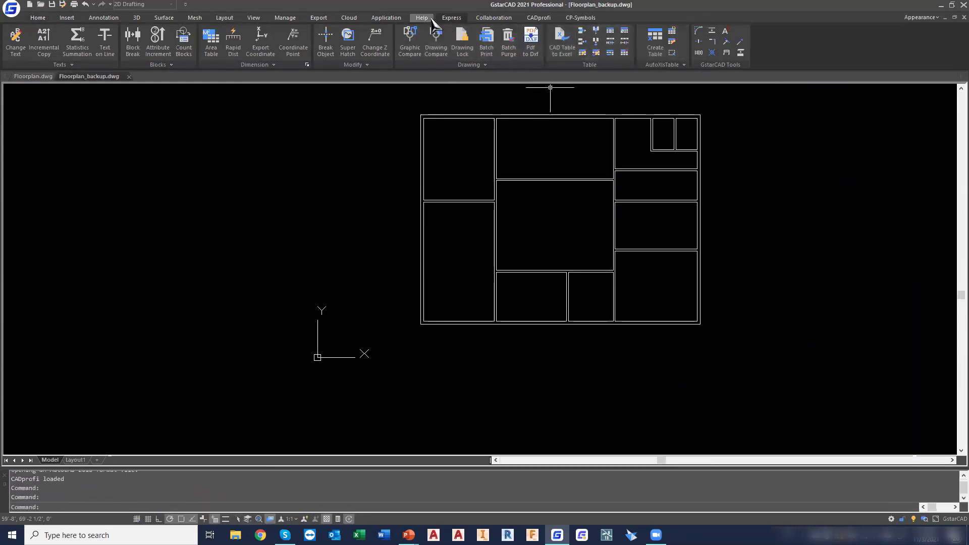
# Tile Floorplan_backup.dwg and Floorplan.dwg vertically side by side, and make Floorplan.dwg the active drawing
pyautogui.click(422, 18)
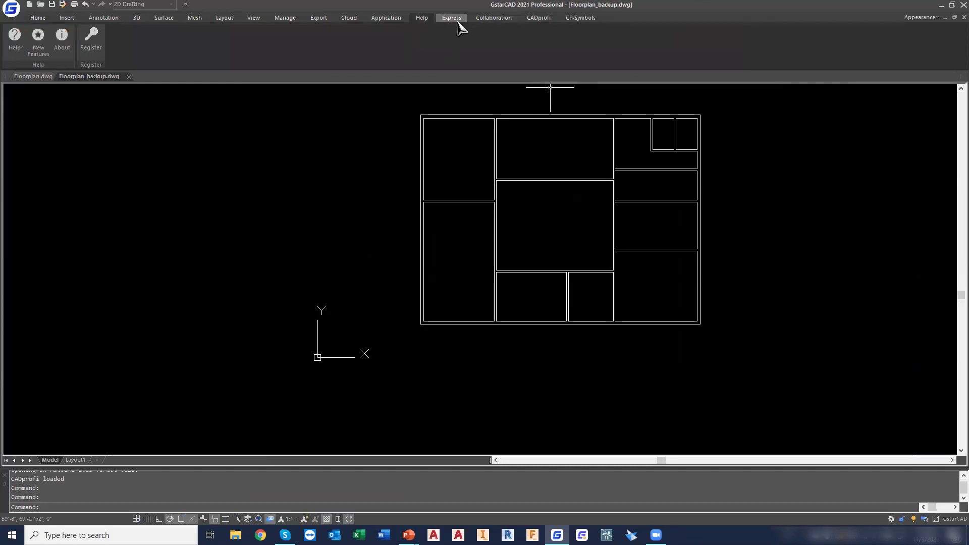
pyautogui.click(255, 19)
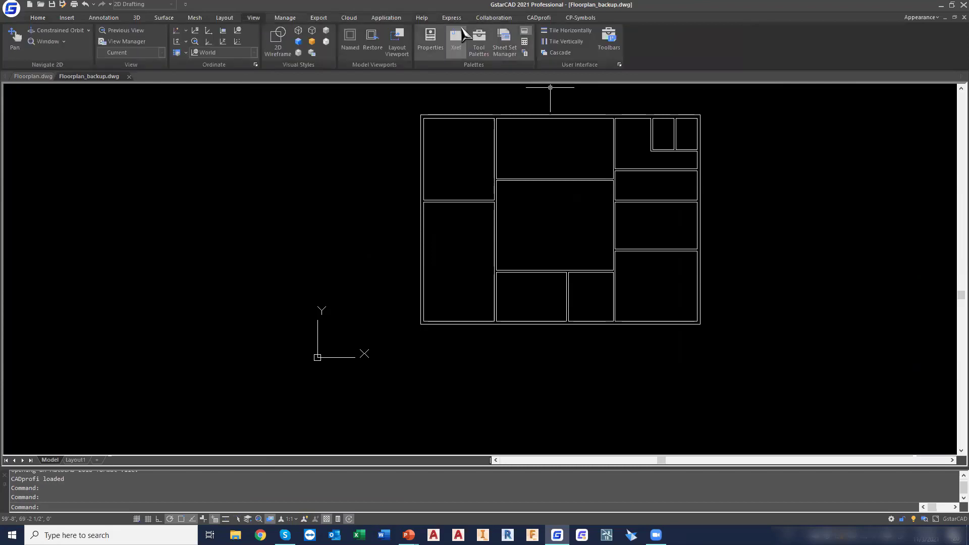
pyautogui.click(566, 41)
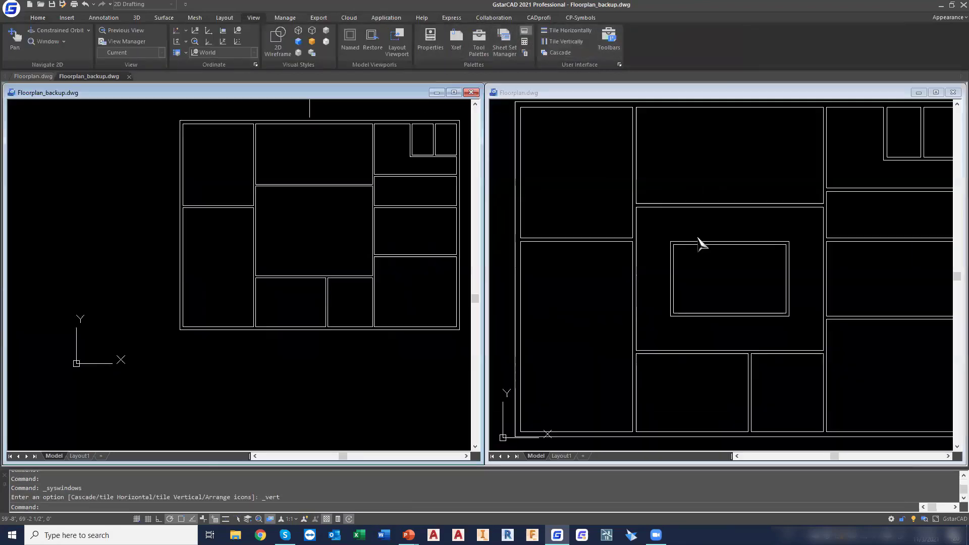
pyautogui.moveTo(353, 210); pyautogui.dragTo(263, 248, button='middle')
pyautogui.click(712, 252)
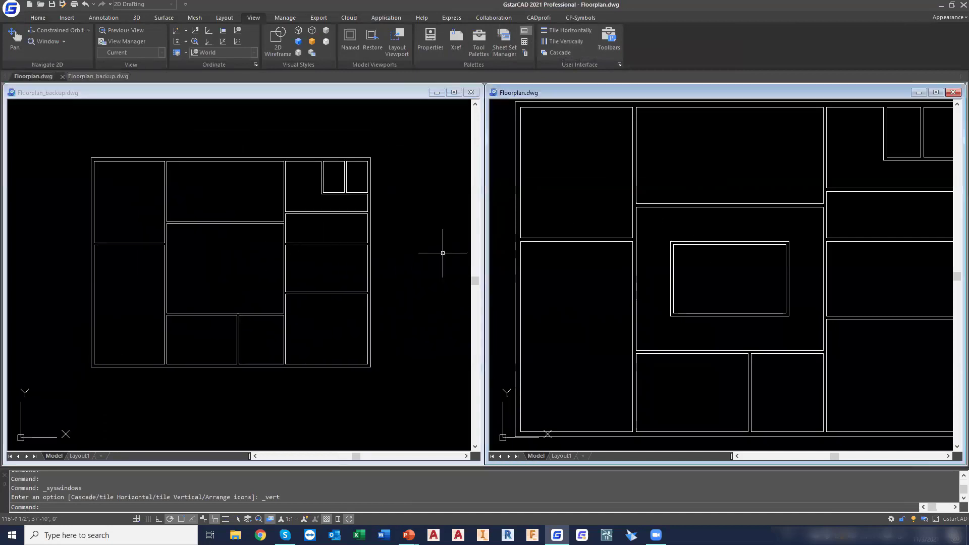
pyautogui.scroll(-2, 714, 247)
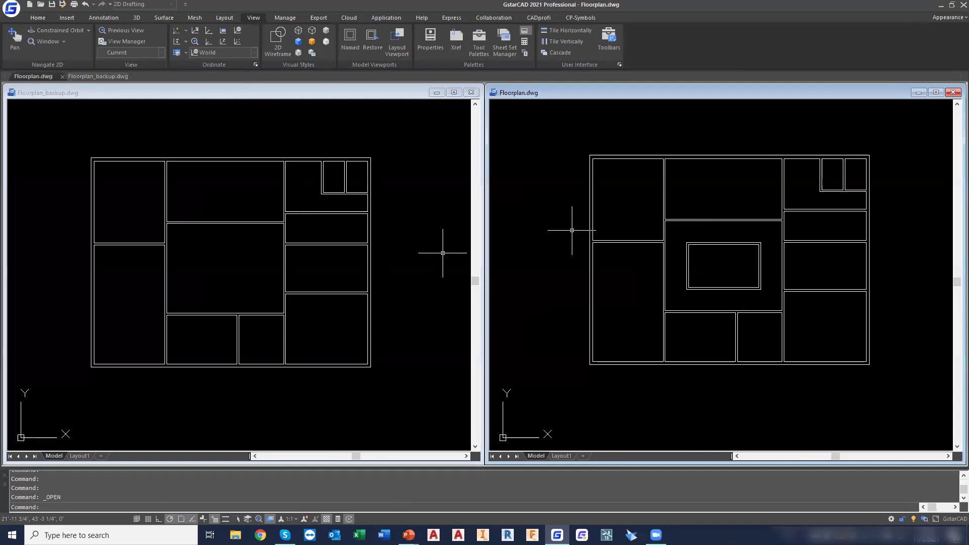
# Start a Graphic Compare between files and set Floorplan_backup.dwg from the GstarCAD Overview Webinar folder as the base file
pyautogui.click(451, 17)
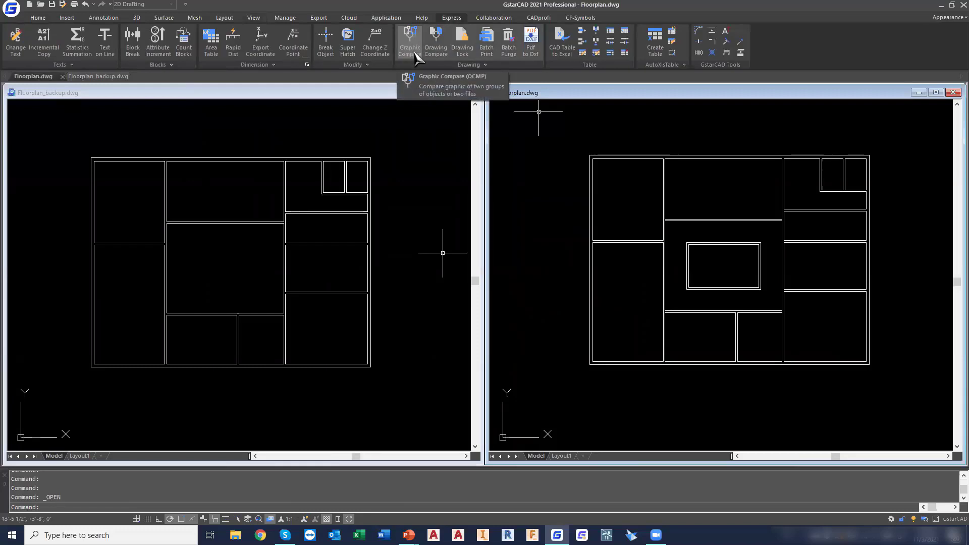
pyautogui.click(410, 48)
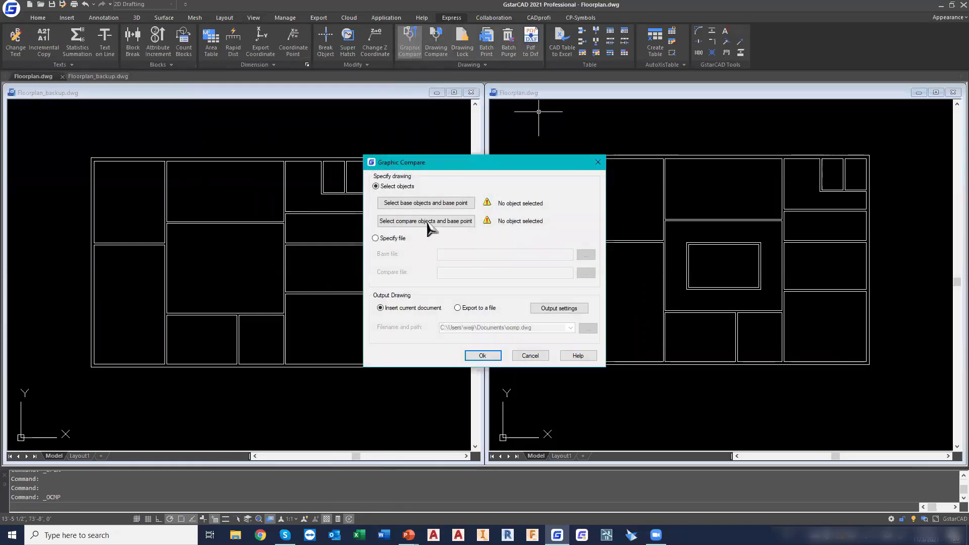
pyautogui.click(385, 240)
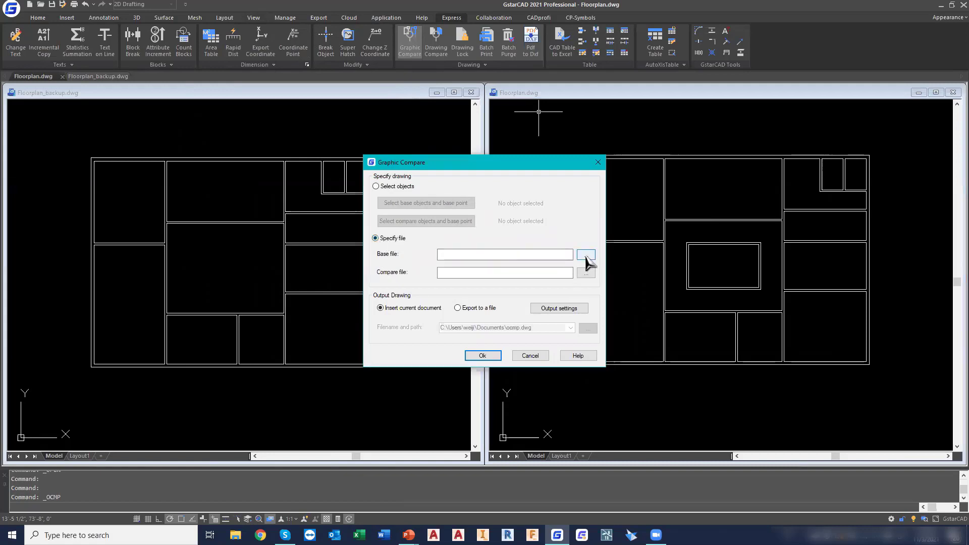
pyautogui.click(585, 255)
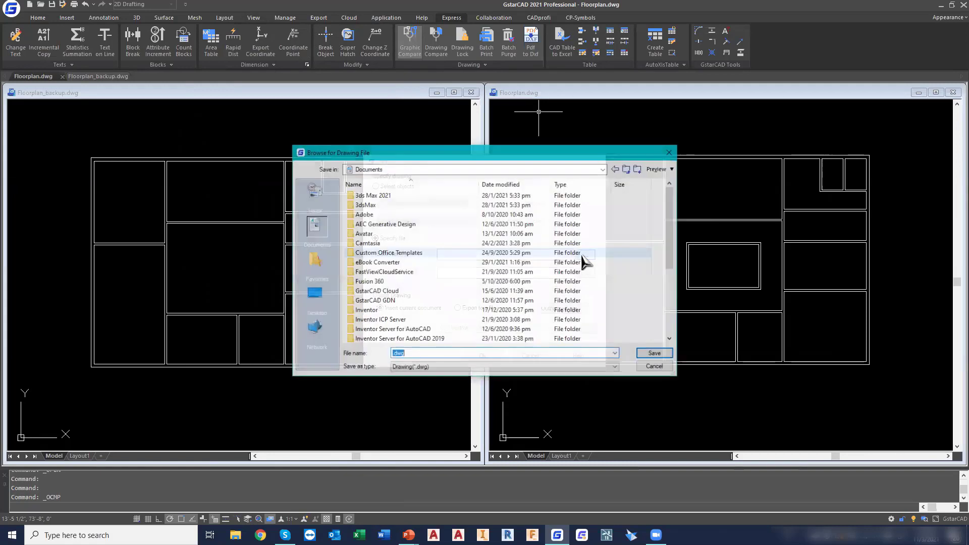
pyautogui.click(314, 294)
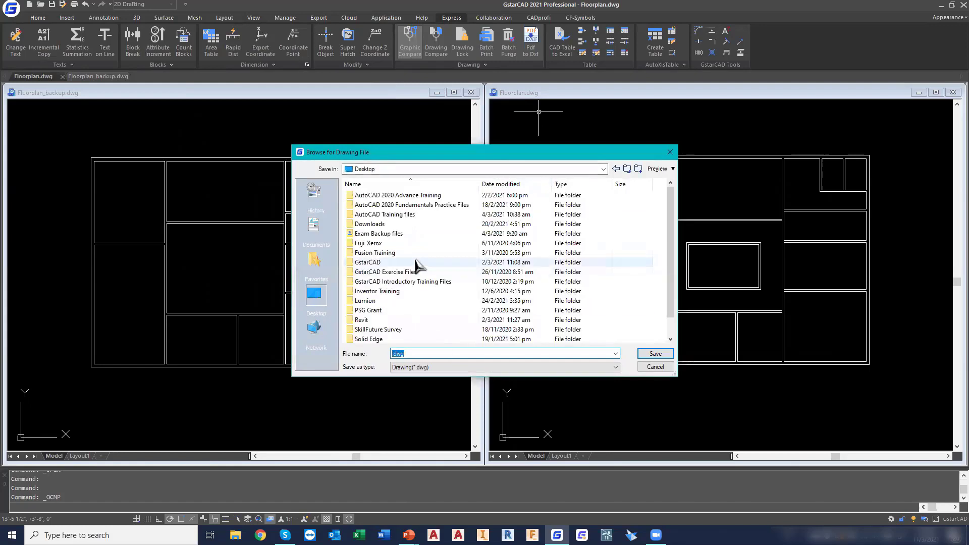
pyautogui.click(389, 262)
pyautogui.scroll(-1, 411, 263)
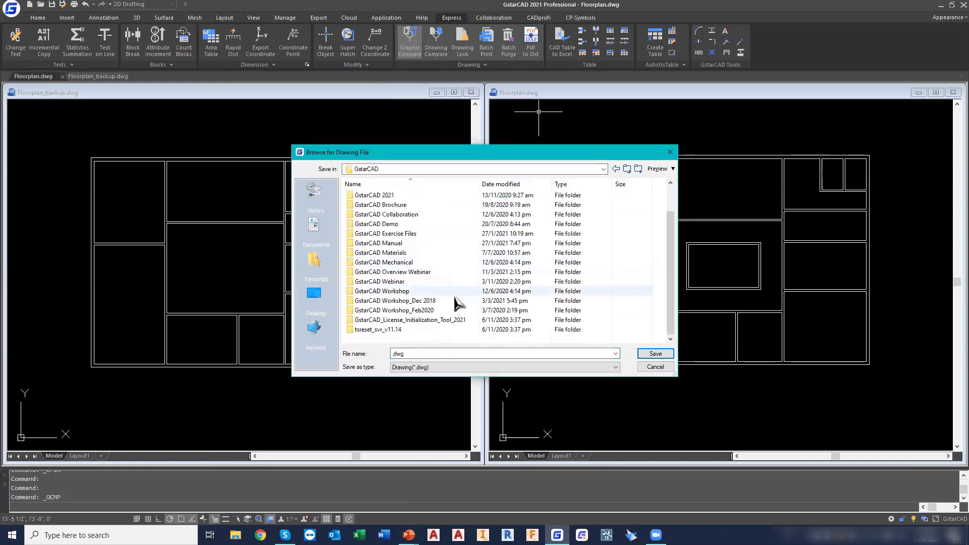
pyautogui.doubleClick(434, 272)
pyautogui.click(526, 213)
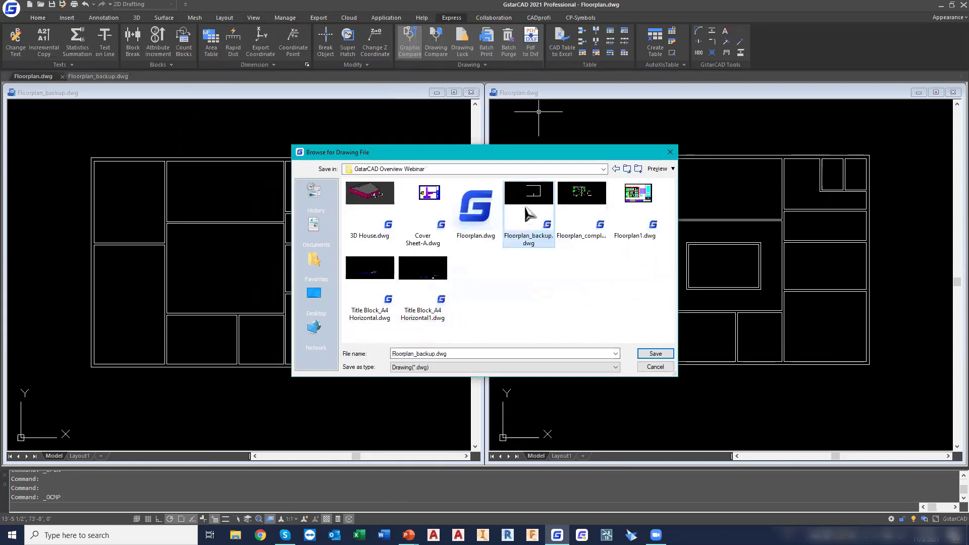
pyautogui.doubleClick(526, 212)
# Set Floorplan.dwg as the compare file of the Graphic Compare
pyautogui.click(583, 275)
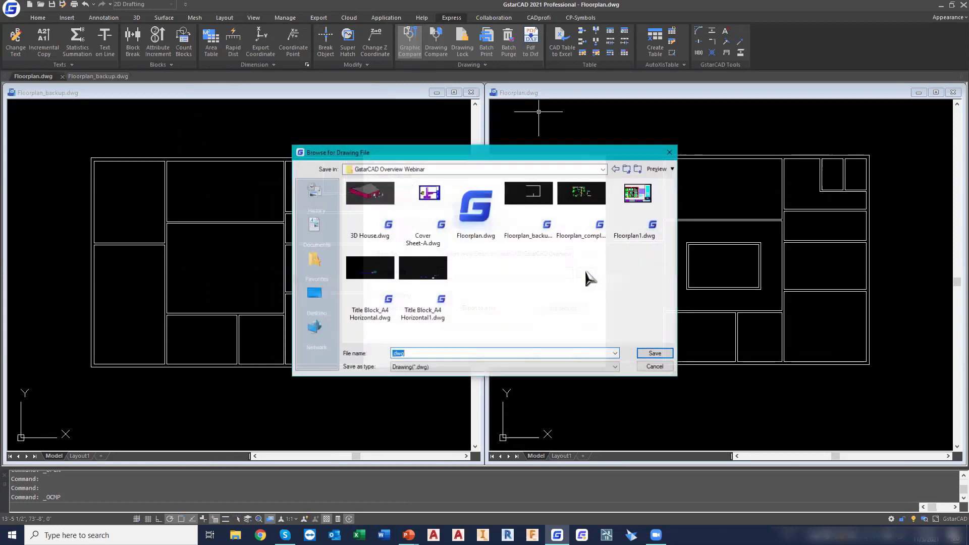
pyautogui.click(477, 210)
pyautogui.doubleClick(477, 210)
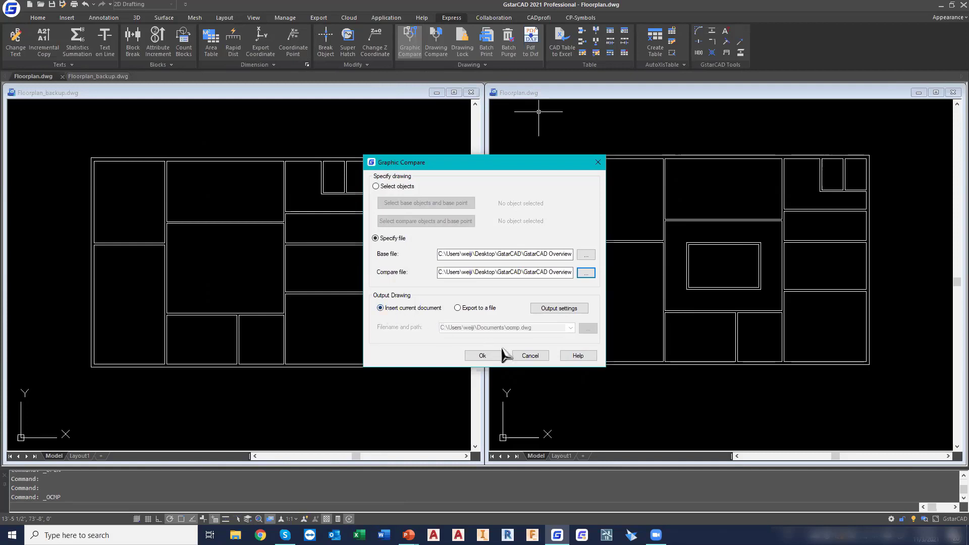
# Insert the comparison result into Floorplan.dwg beside the existing plan, and undo the insertion
pyautogui.click(483, 356)
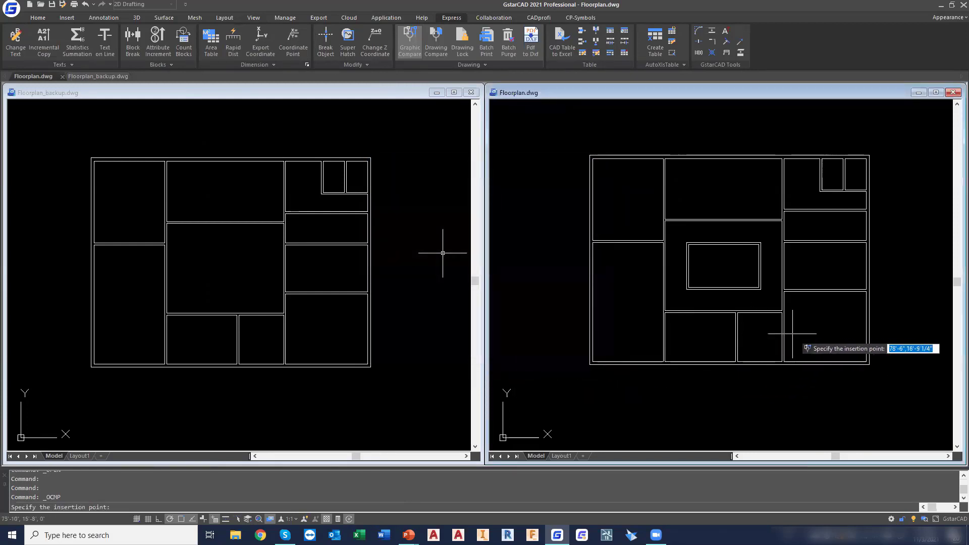
pyautogui.moveTo(808, 339); pyautogui.dragTo(697, 346, button='middle')
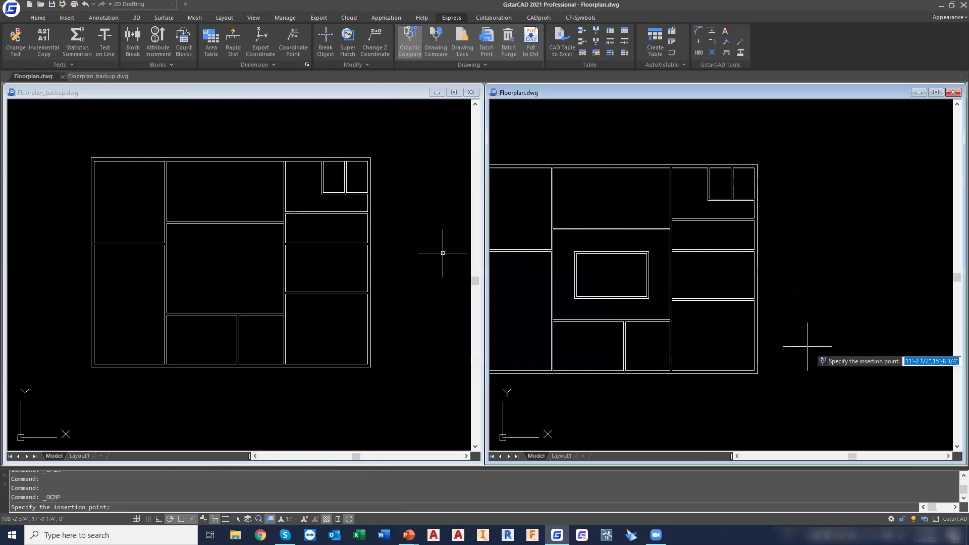
pyautogui.click(754, 389)
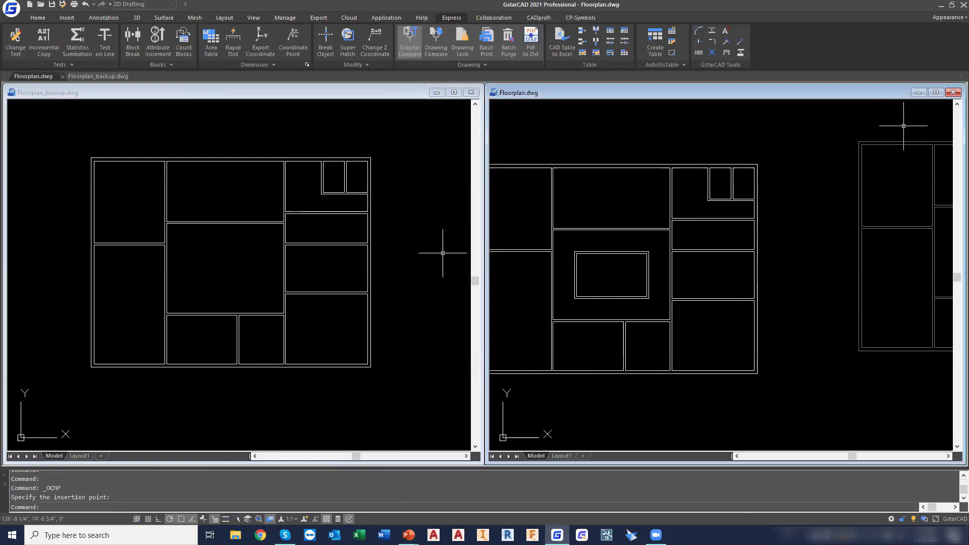
pyautogui.hotkey('ctrl', 'z')
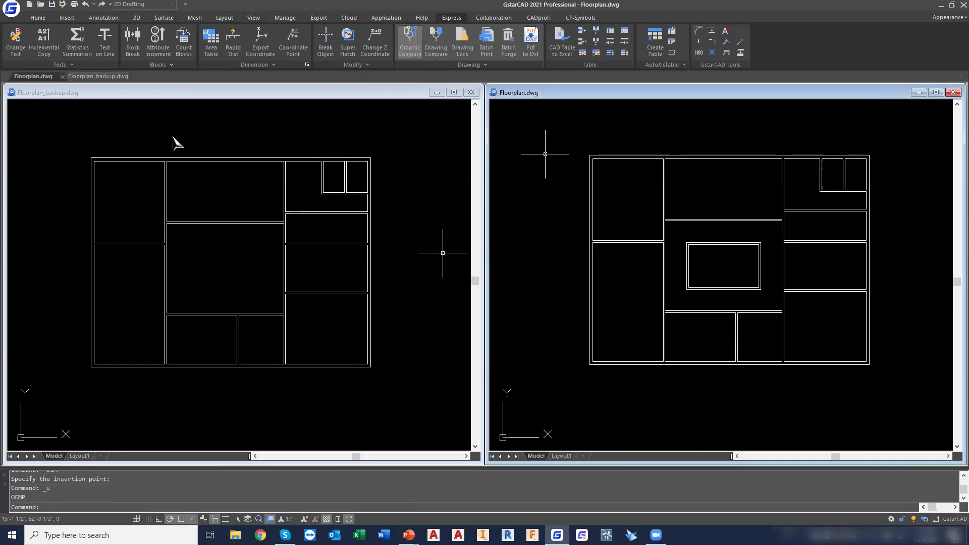
# Save Floorplan.dwg, and start a Graphic Compare between files with Floorplan_backup.dwg as the base file
pyautogui.click(52, 5)
pyautogui.click(413, 51)
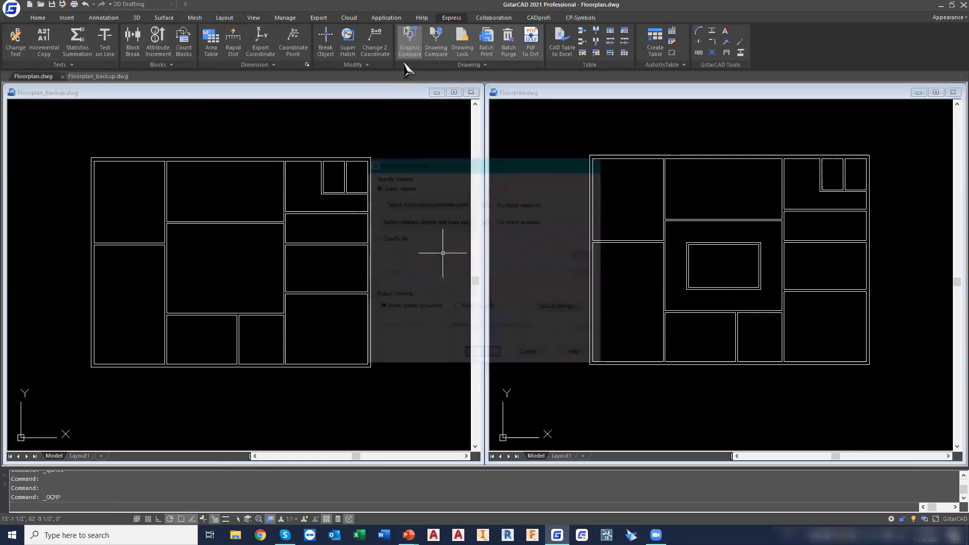
pyautogui.click(388, 239)
pyautogui.click(586, 254)
pyautogui.click(525, 205)
pyautogui.doubleClick(525, 205)
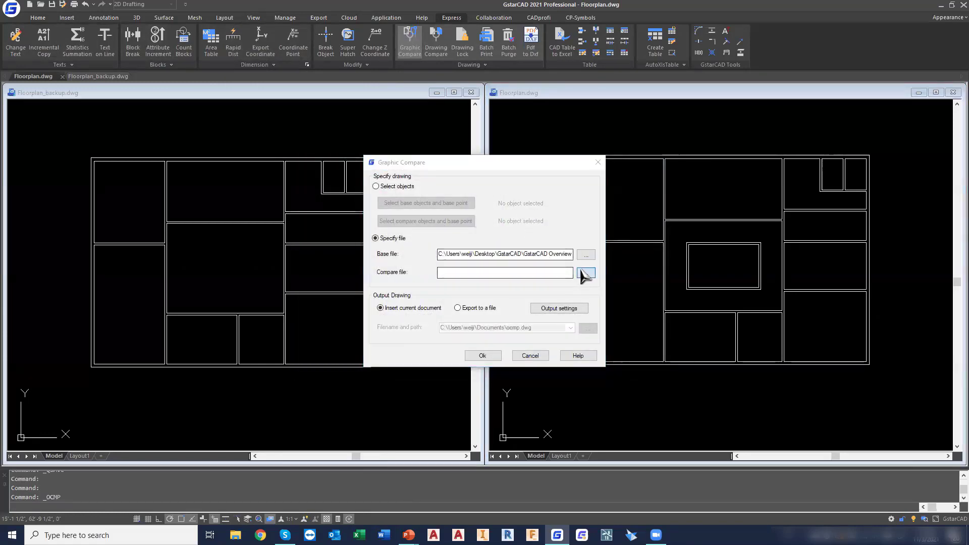
# Set Floorplan.dwg as the compare file, and insert the comparison result beside the existing plan
pyautogui.click(585, 272)
pyautogui.doubleClick(487, 211)
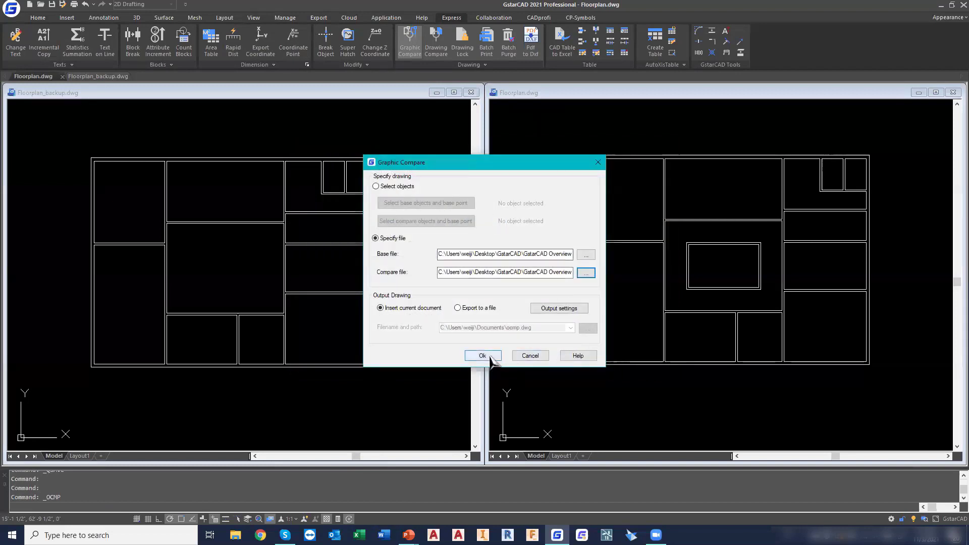
pyautogui.click(489, 356)
pyautogui.click(869, 369)
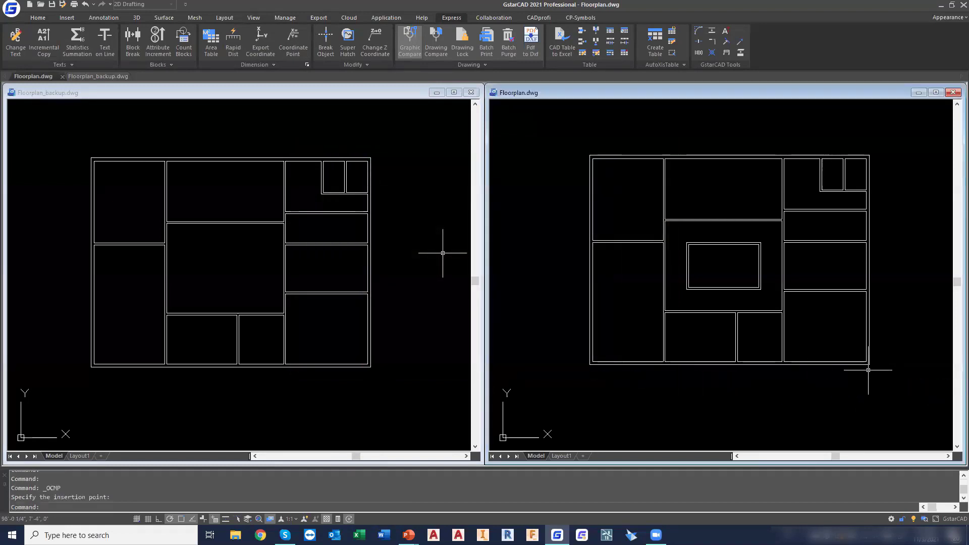
pyautogui.moveTo(819, 370)
pyautogui.mouseDown(button='middle')
pyautogui.moveTo(710, 377)
pyautogui.moveTo(773, 325)
pyautogui.mouseUp(button='middle')
pyautogui.scroll(-2, 735, 348)
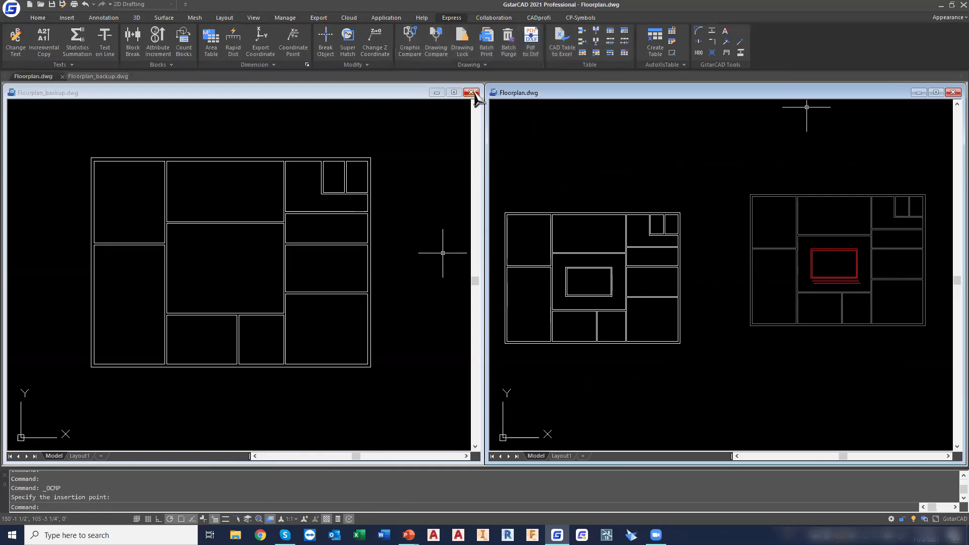
# Close Floorplan_backup.dwg and maximize the Floorplan.dwg drawing window
pyautogui.click(471, 93)
pyautogui.click(505, 272)
pyautogui.click(937, 92)
# Erase the inserted comparison result beside the floor plan
pyautogui.click(481, 152)
pyautogui.click(772, 372)
pyautogui.press('Delete')
pyautogui.moveTo(441, 276)
pyautogui.mouseDown(button='middle')
pyautogui.moveTo(514, 266)
pyautogui.moveTo(552, 268)
pyautogui.moveTo(547, 275)
pyautogui.mouseUp(button='middle')
pyautogui.scroll(2, 515, 266)
pyautogui.scroll(2, 508, 268)
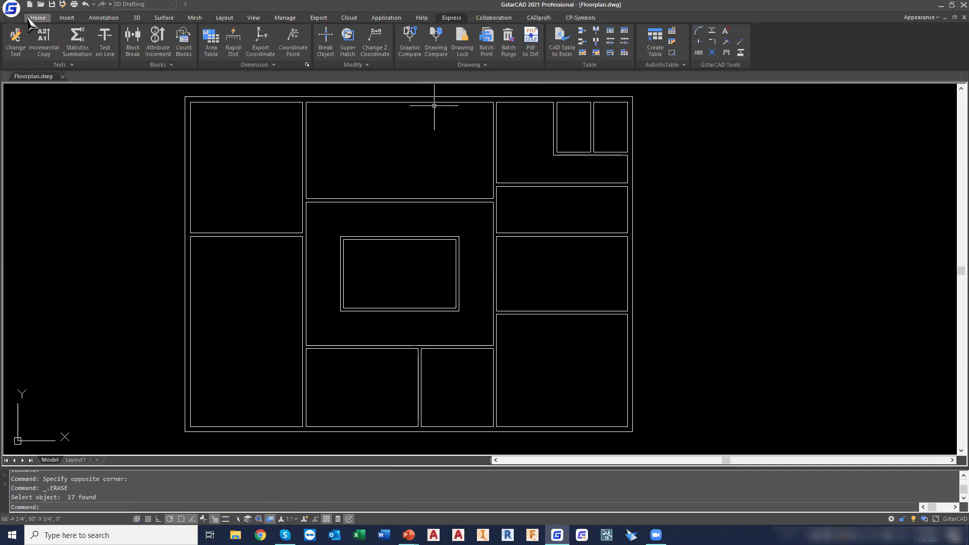
# Create a new layer named Dimensions with the color Red
pyautogui.click(38, 18)
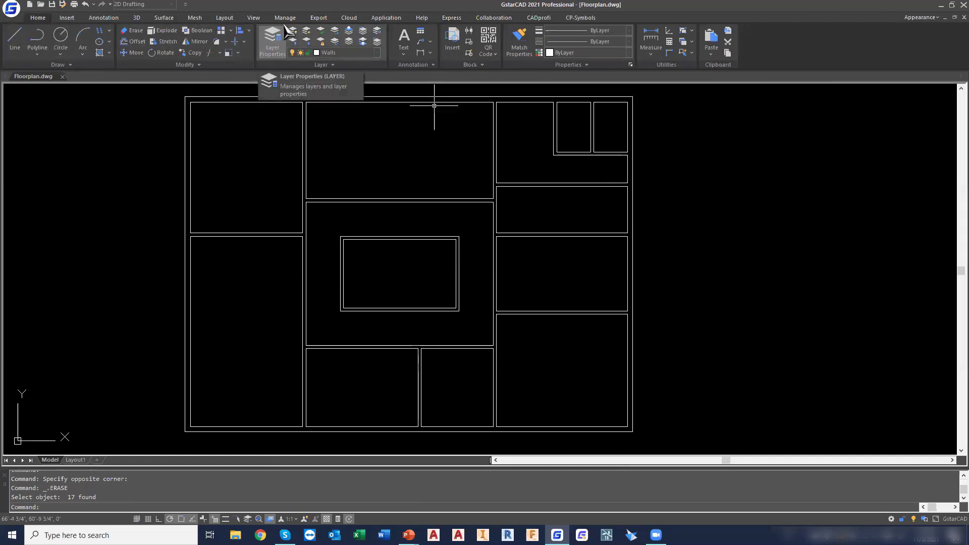
pyautogui.click(273, 42)
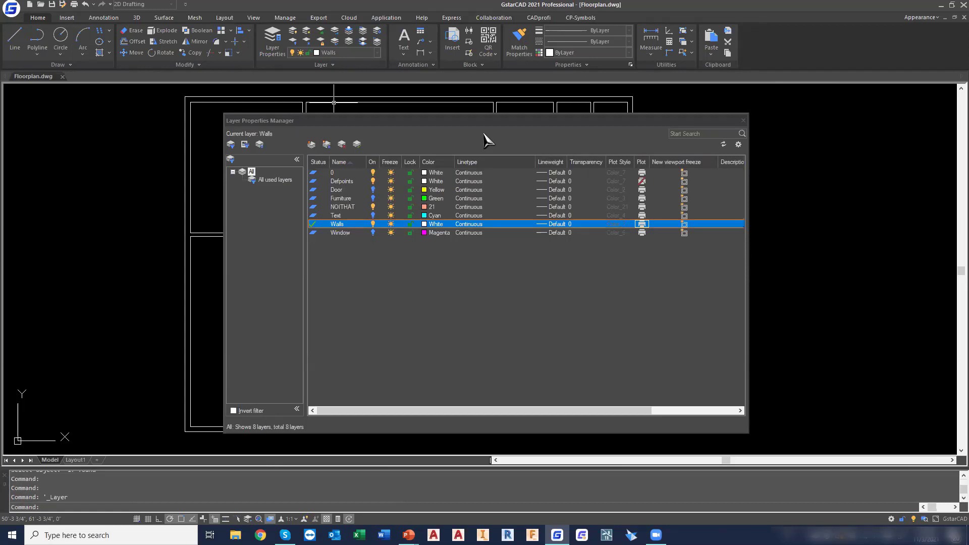
pyautogui.click(311, 145)
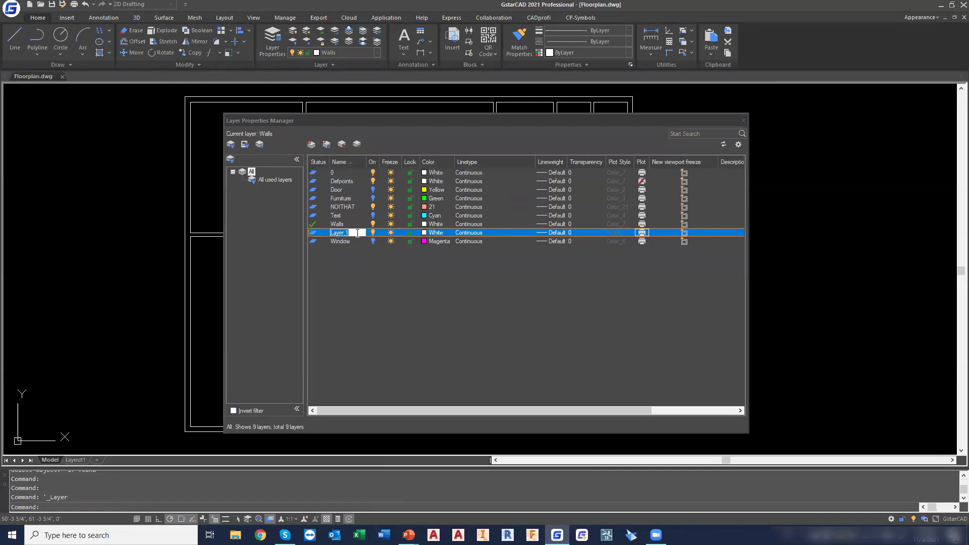
pyautogui.write('D')
pyautogui.press('Return')
pyautogui.click(441, 239)
pyautogui.click(501, 312)
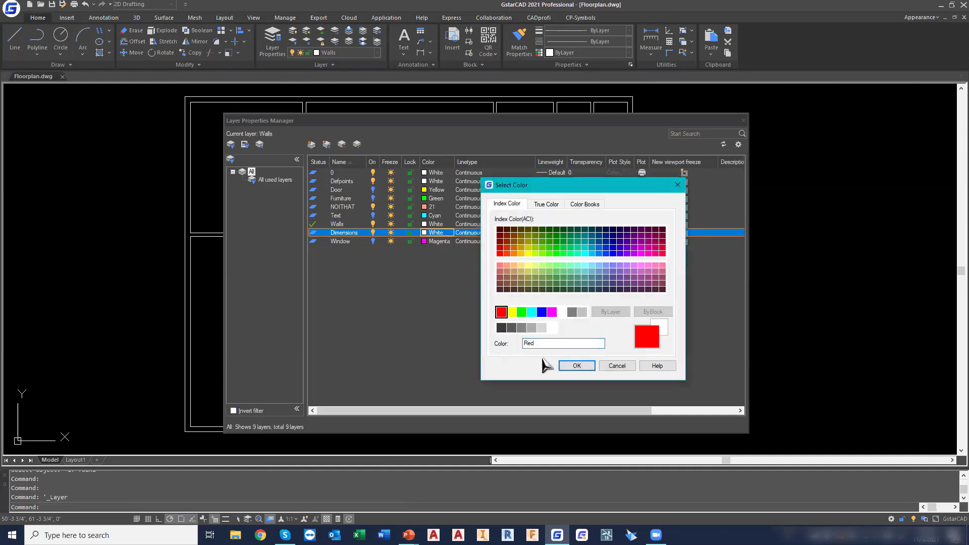
pyautogui.click(573, 366)
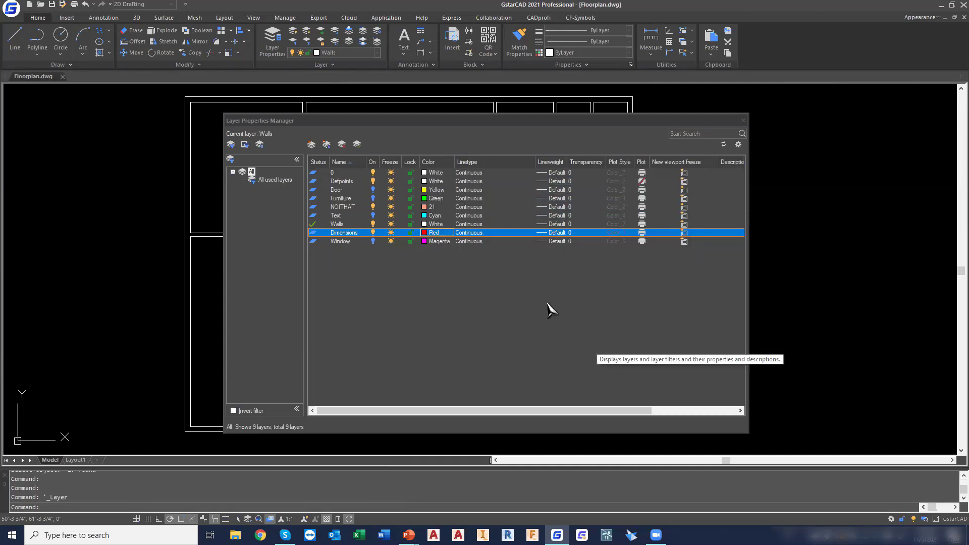
pyautogui.click(743, 121)
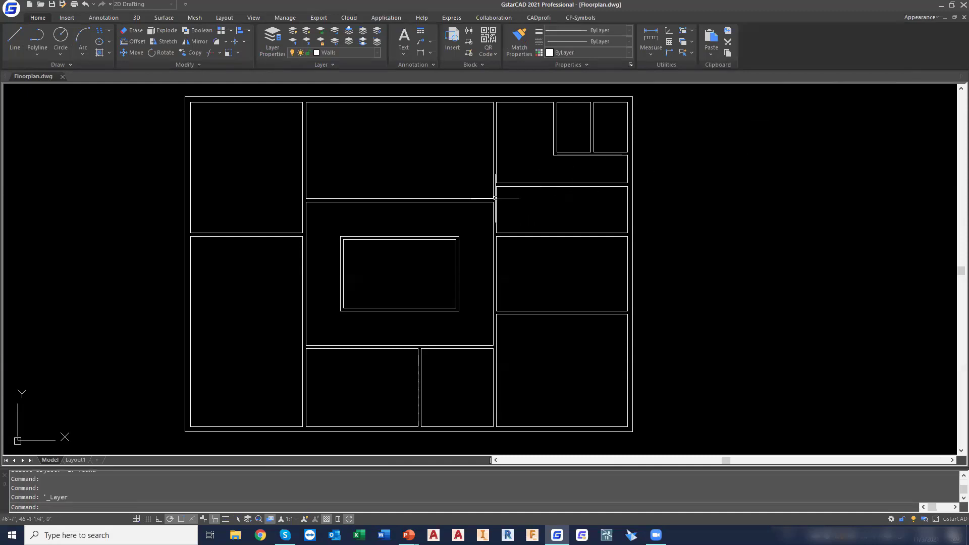
# Clear all existing command-to-layer settings in Autolayer and enable Autolayer
pyautogui.rightClick(247, 519)
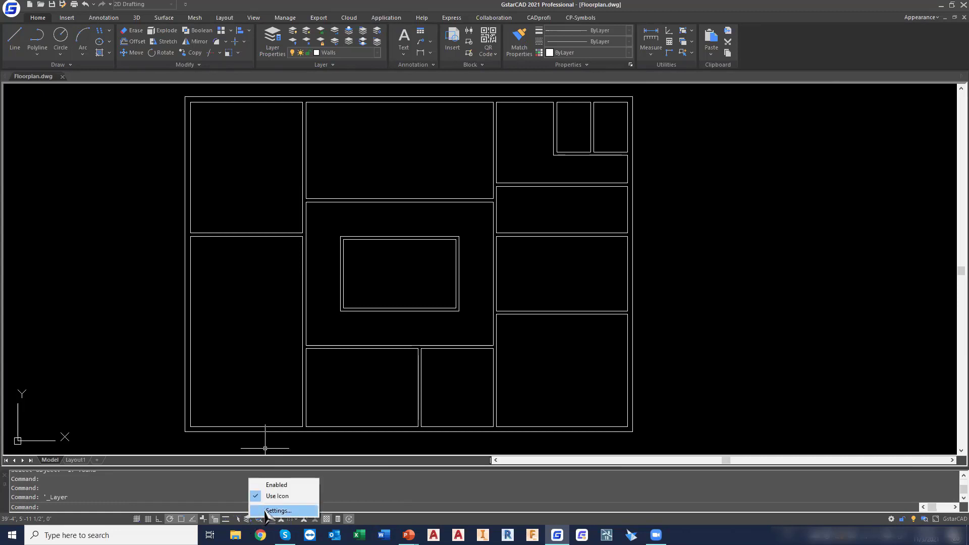
pyautogui.click(265, 510)
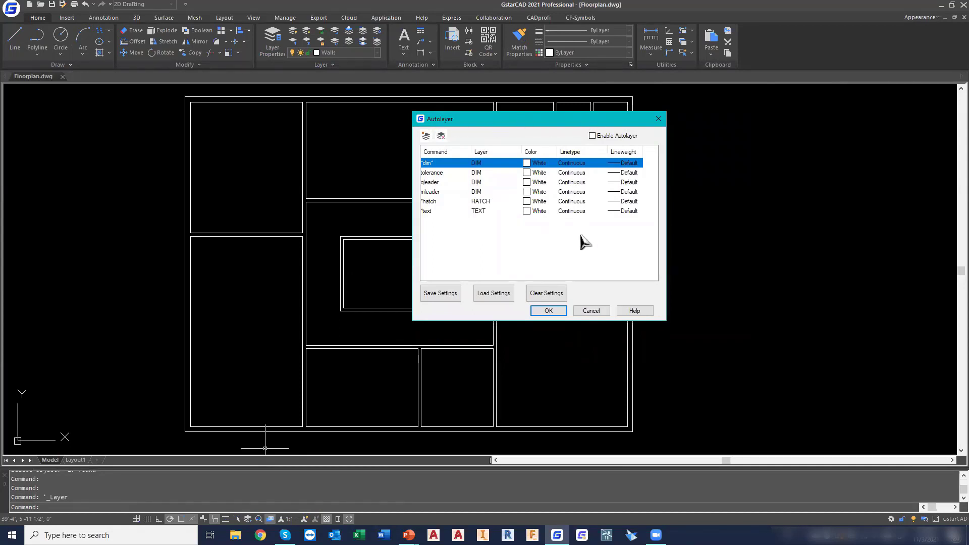
pyautogui.click(557, 297)
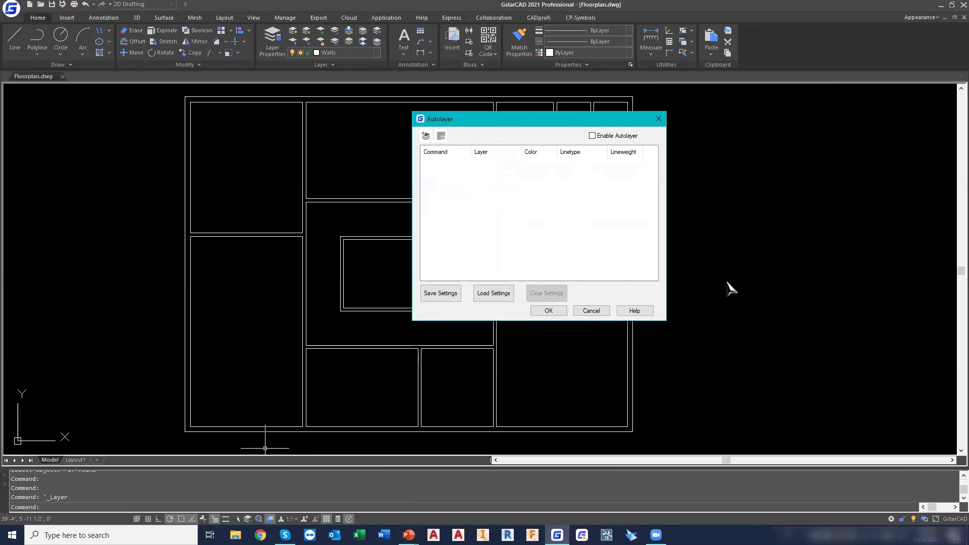
pyautogui.click(593, 136)
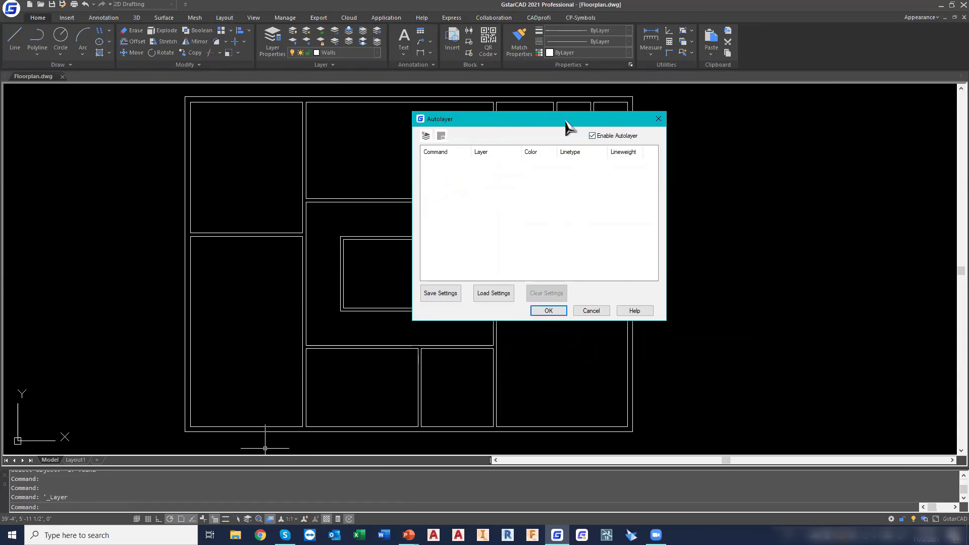
# Add an Autolayer setting that assigns the areatable command to a layer named Area with index color 191
pyautogui.click(425, 136)
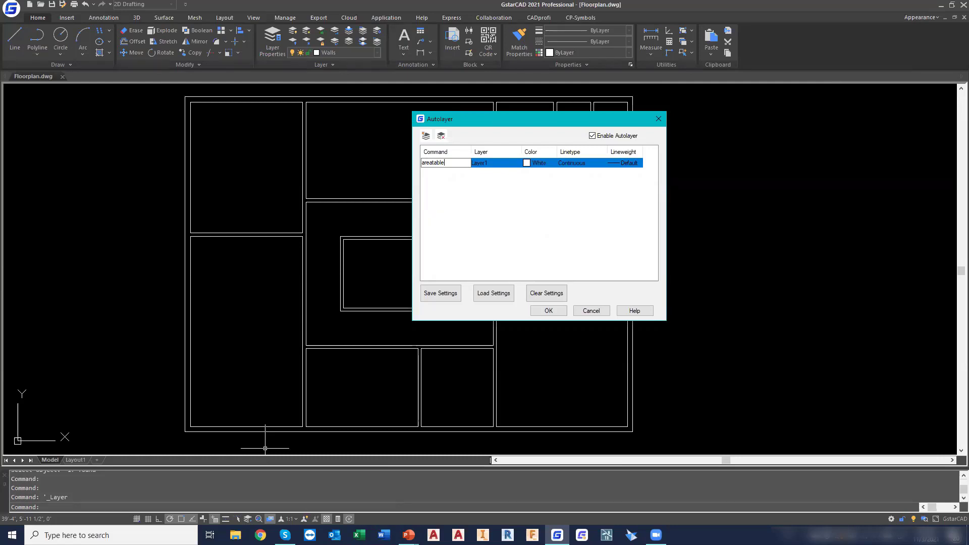
pyautogui.click(498, 163)
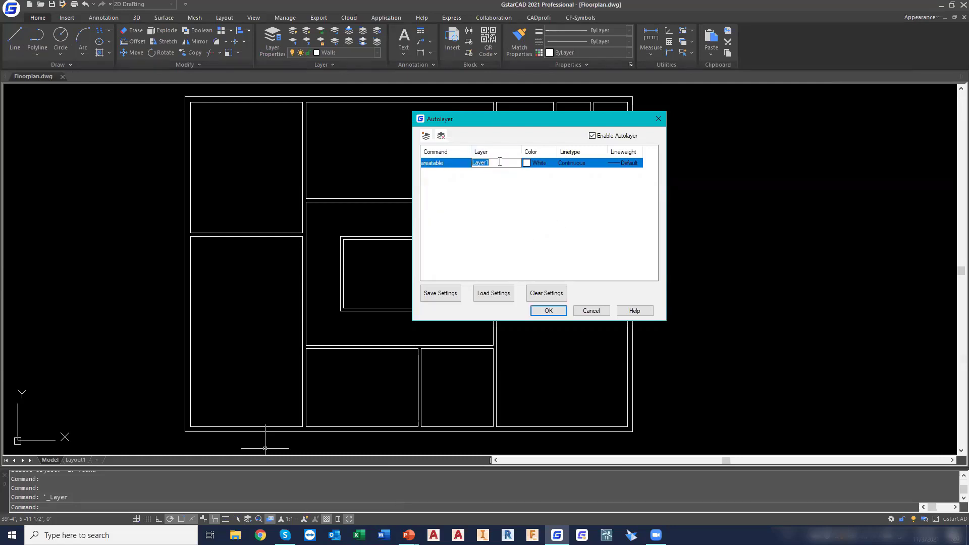
pyautogui.write('Area')
pyautogui.click(539, 163)
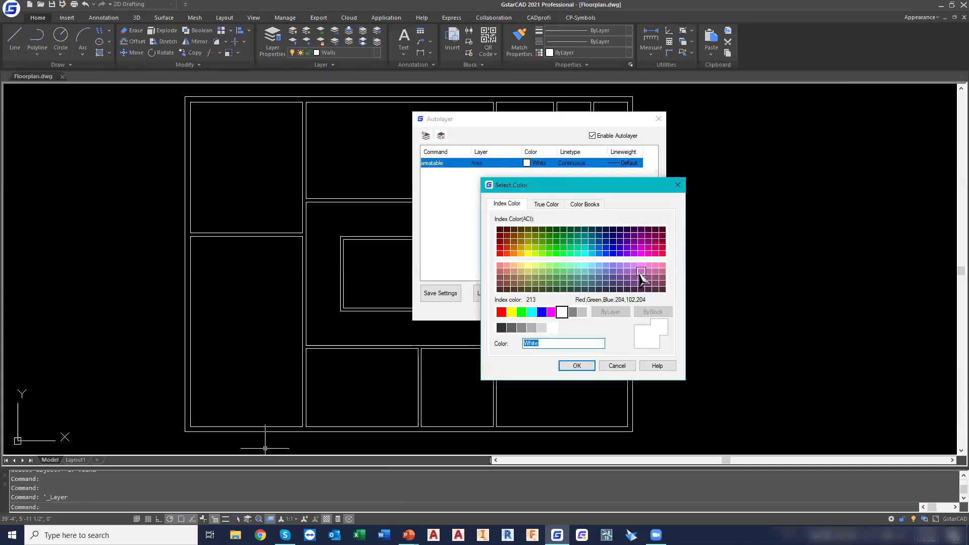
pyautogui.click(627, 265)
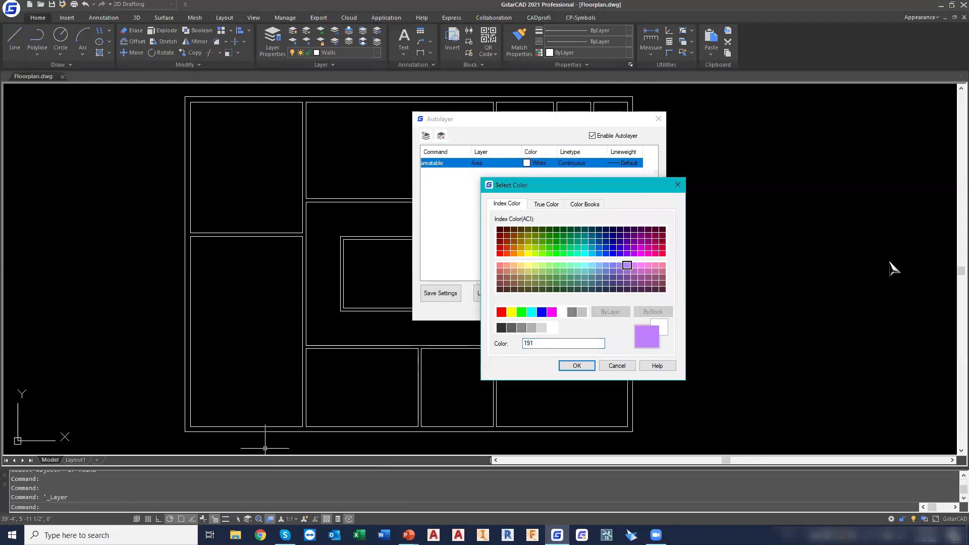
pyautogui.click(577, 366)
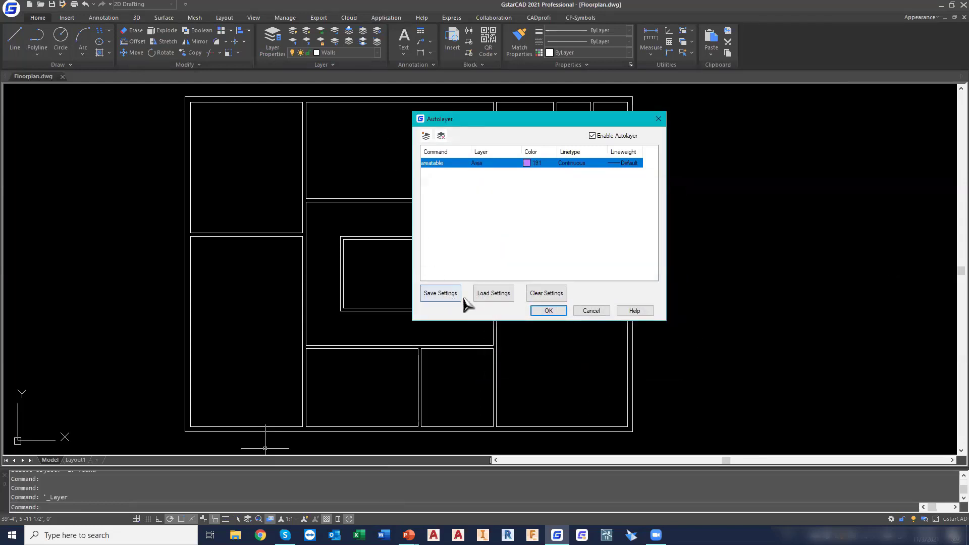
# Add an Autolayer setting that assigns the Hatch command to a layer named Hatch in Blue, and apply the settings
pyautogui.click(425, 136)
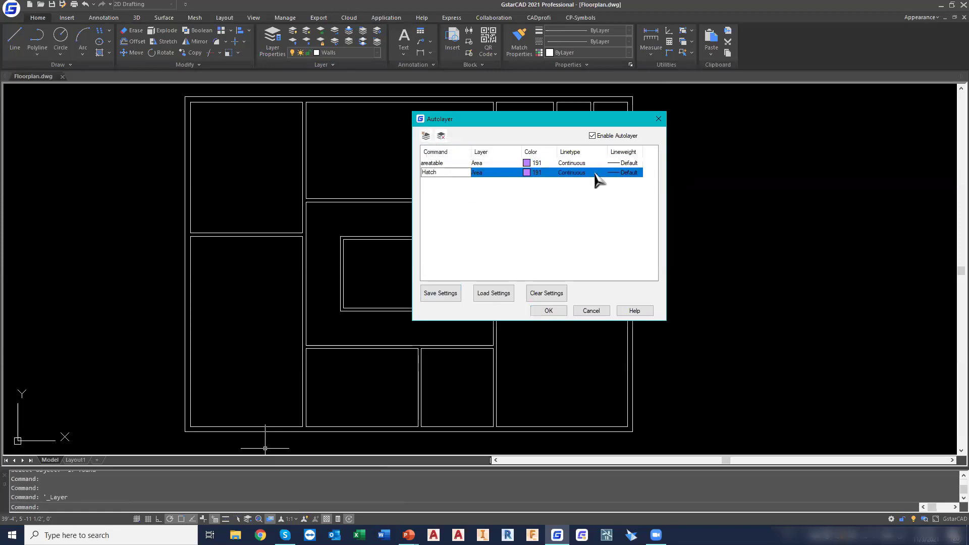
pyautogui.click(477, 173)
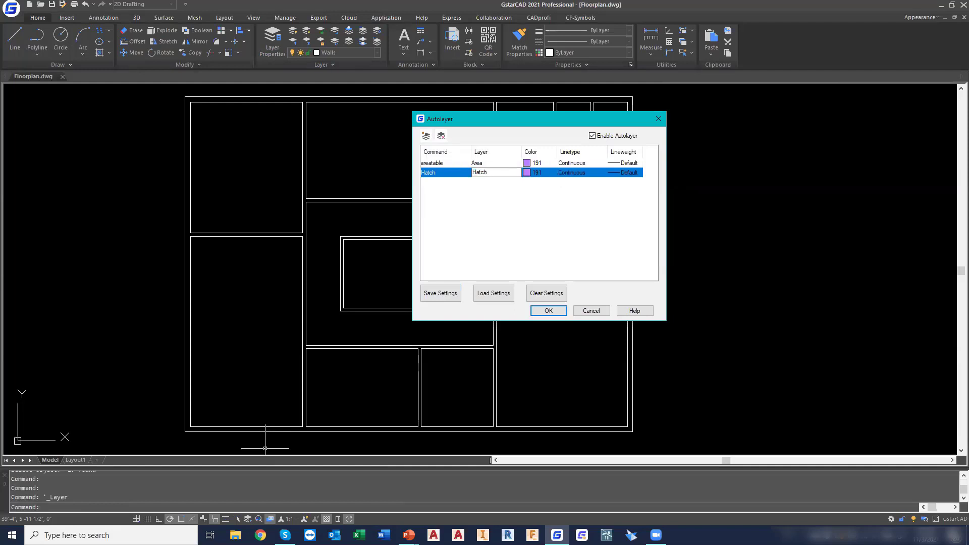
pyautogui.click(532, 173)
pyautogui.click(541, 311)
pyautogui.click(576, 365)
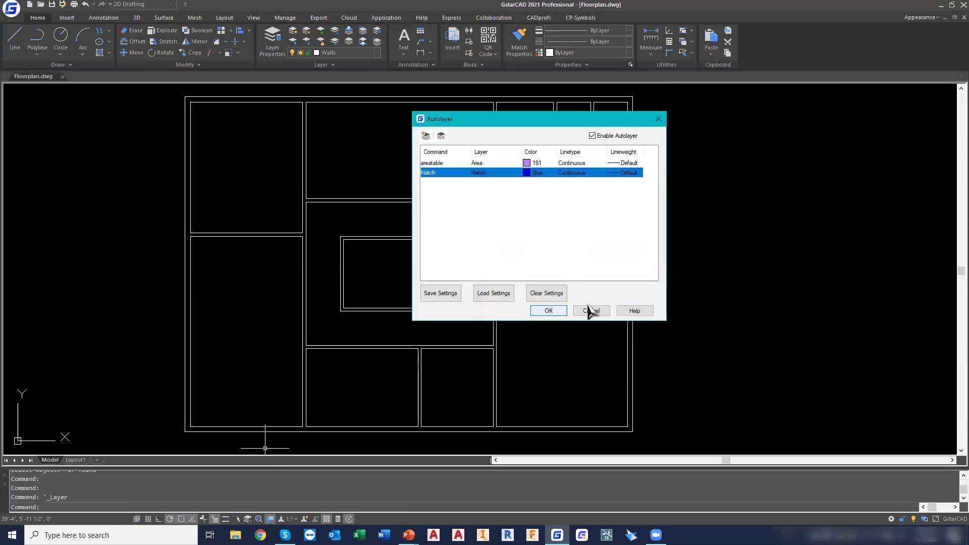
pyautogui.click(548, 311)
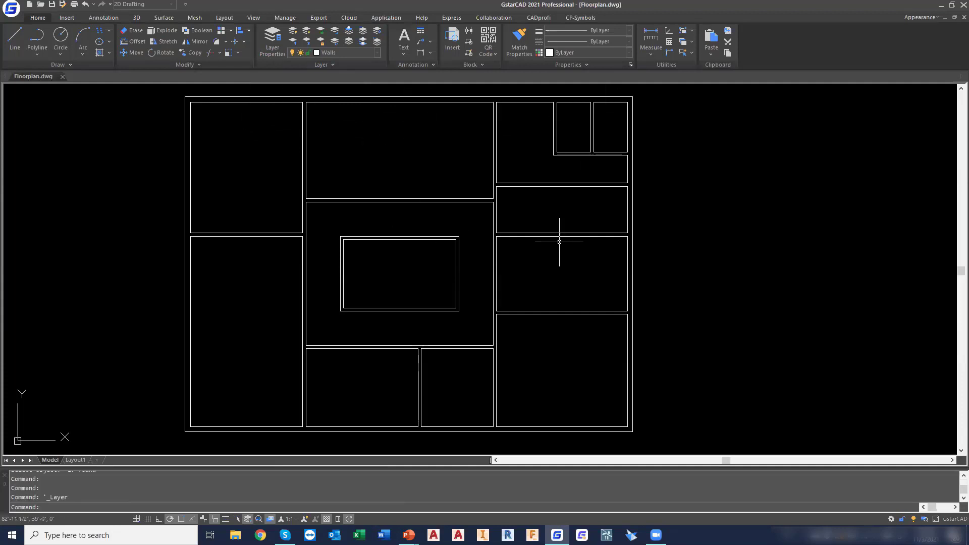
# Examine the drawing's current list of layers
pyautogui.click(445, 22)
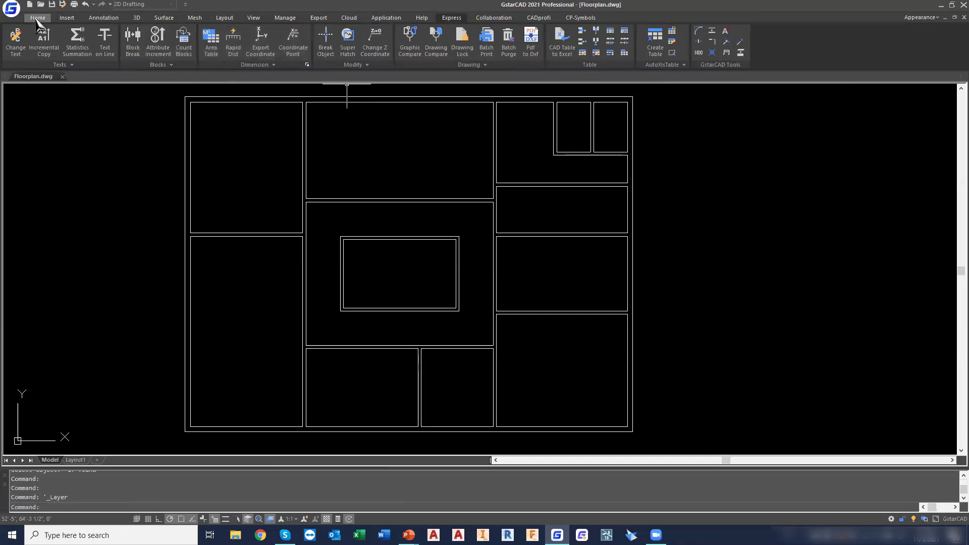
pyautogui.click(38, 17)
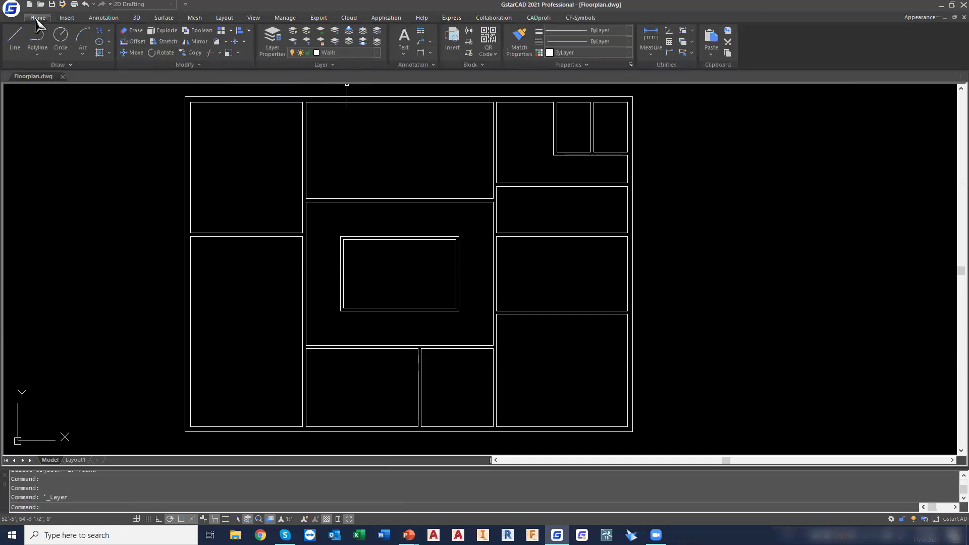
pyautogui.click(376, 53)
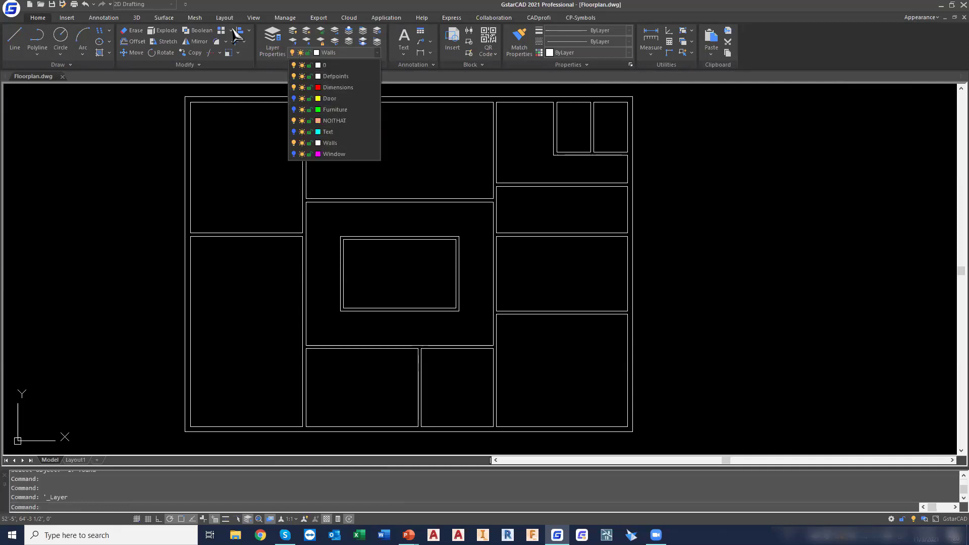
# Start an Area Table with start number 1, defining the areas by selecting closed objects
pyautogui.click(451, 18)
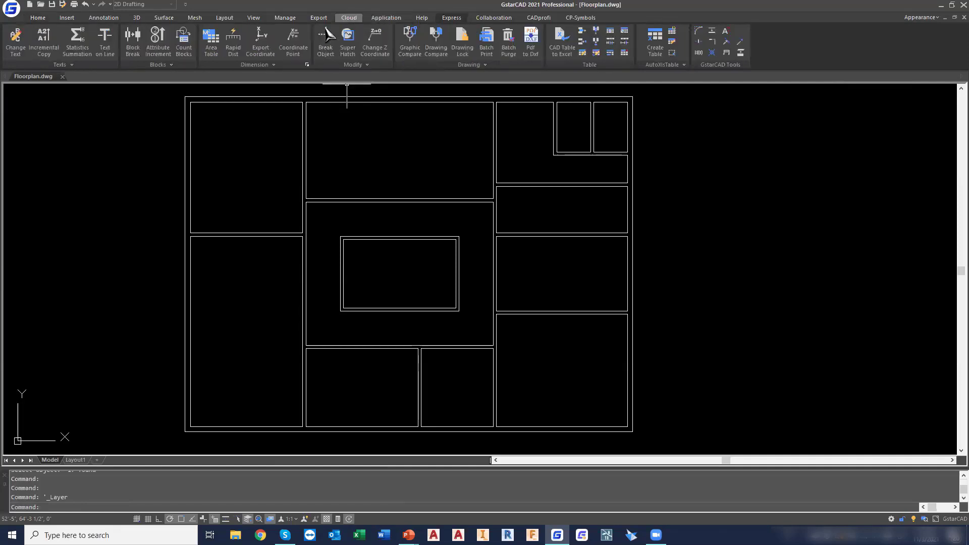
pyautogui.click(211, 50)
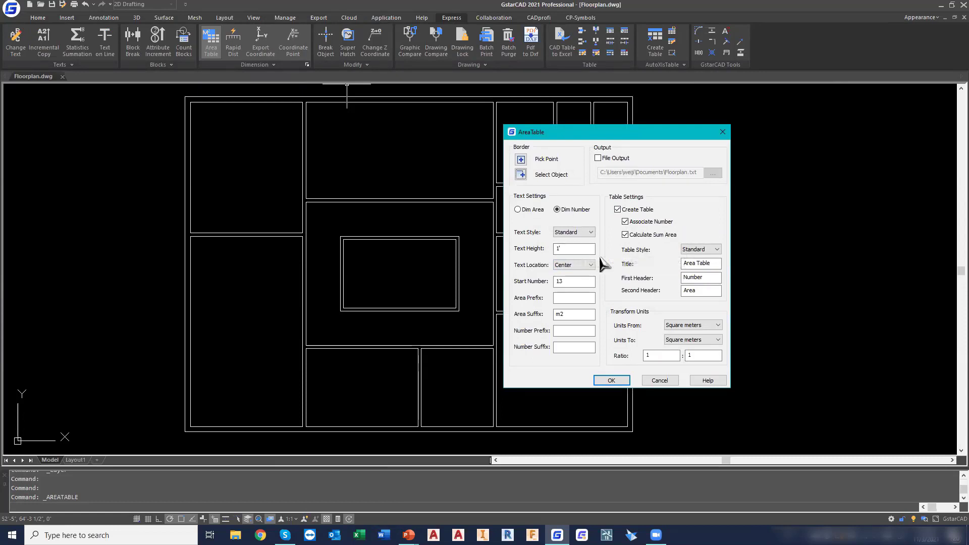
pyautogui.doubleClick(575, 281)
pyautogui.write('1')
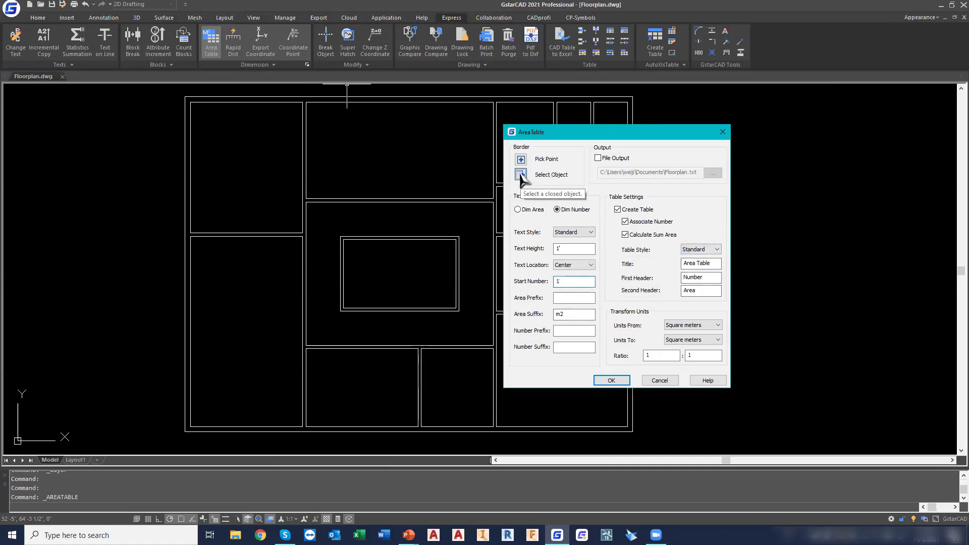
pyautogui.click(520, 175)
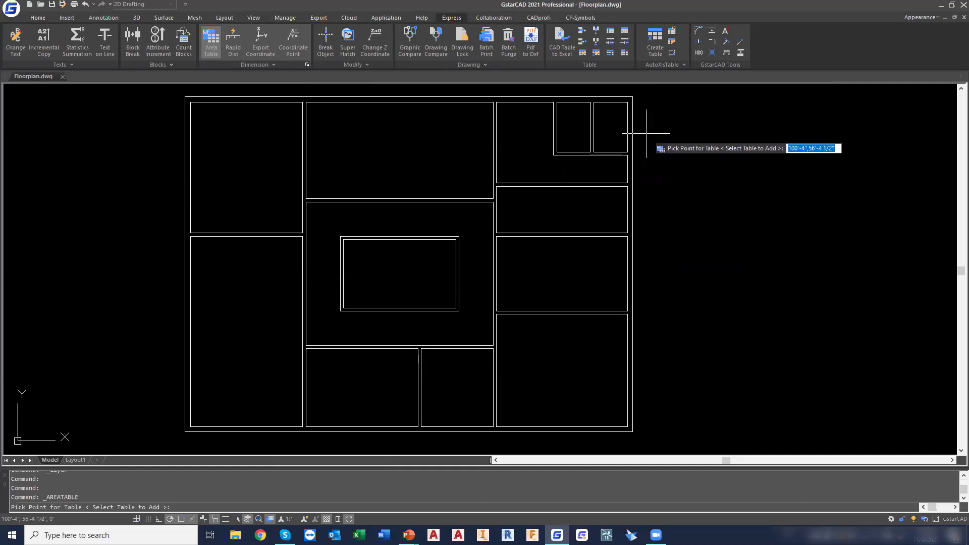
# Place the area table beside the plan's upper-right corner and add the two left rooms and the four middle rooms to it
pyautogui.click(646, 134)
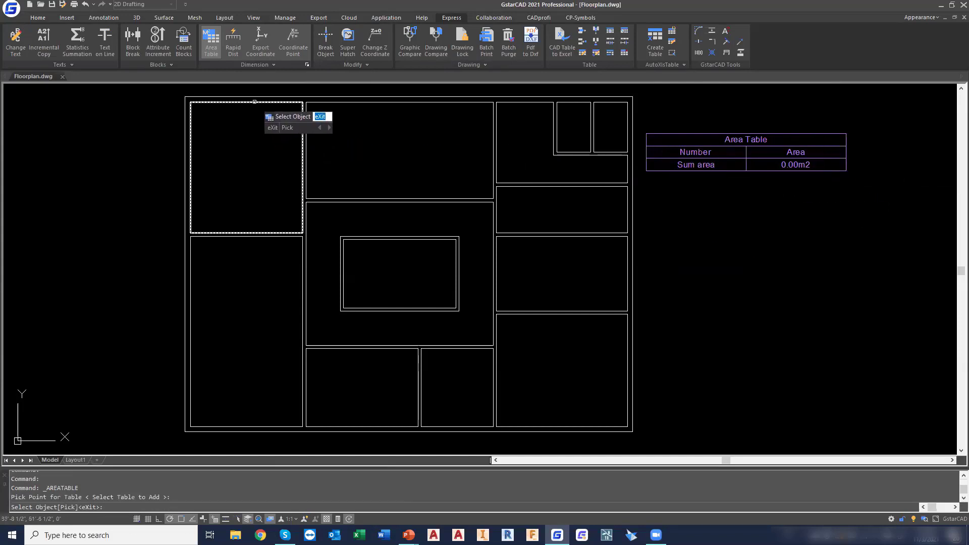
pyautogui.click(254, 102)
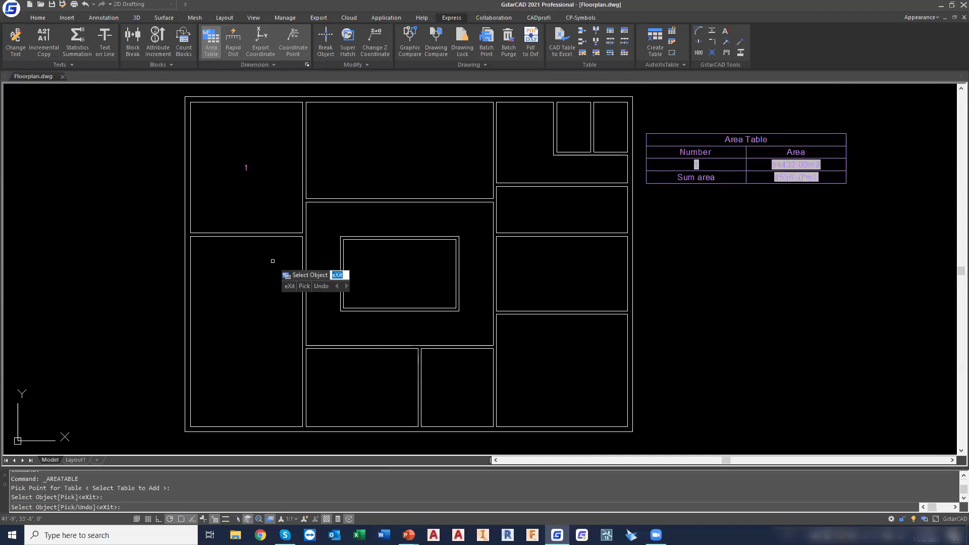
pyautogui.click(264, 237)
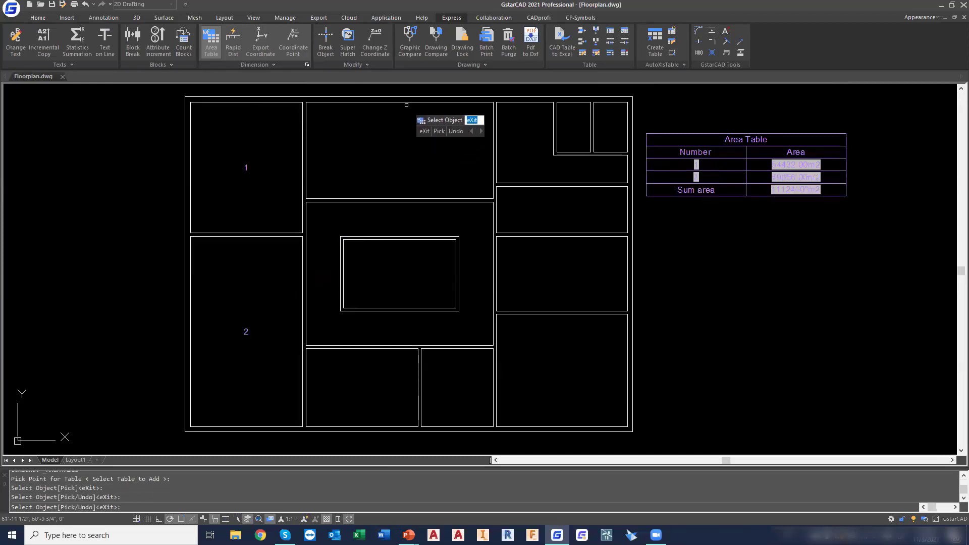
pyautogui.click(406, 104)
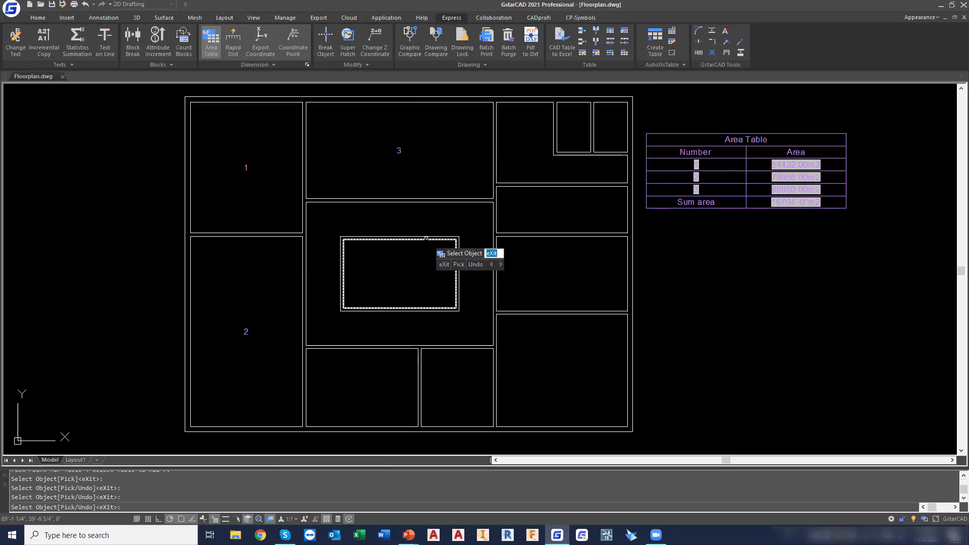
pyautogui.click(427, 239)
pyautogui.click(387, 355)
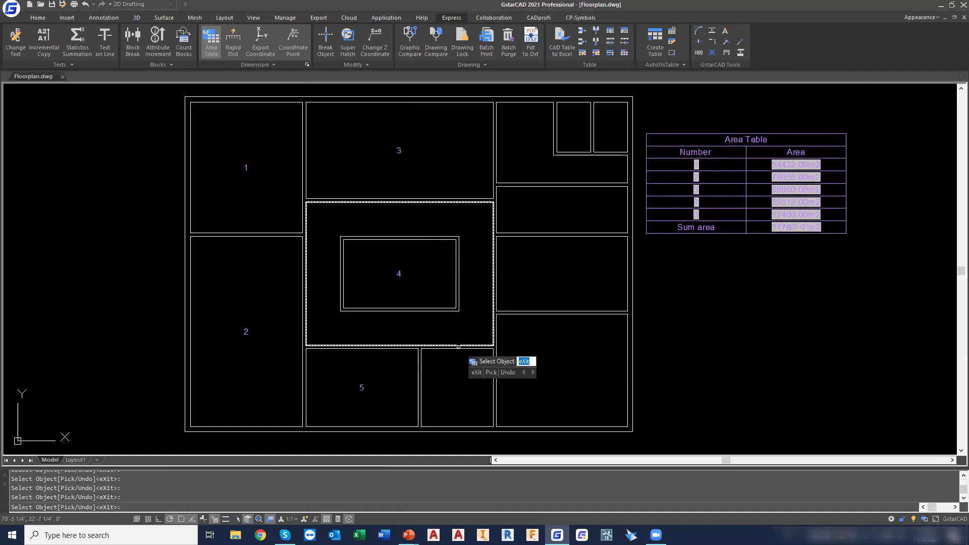
pyautogui.click(455, 351)
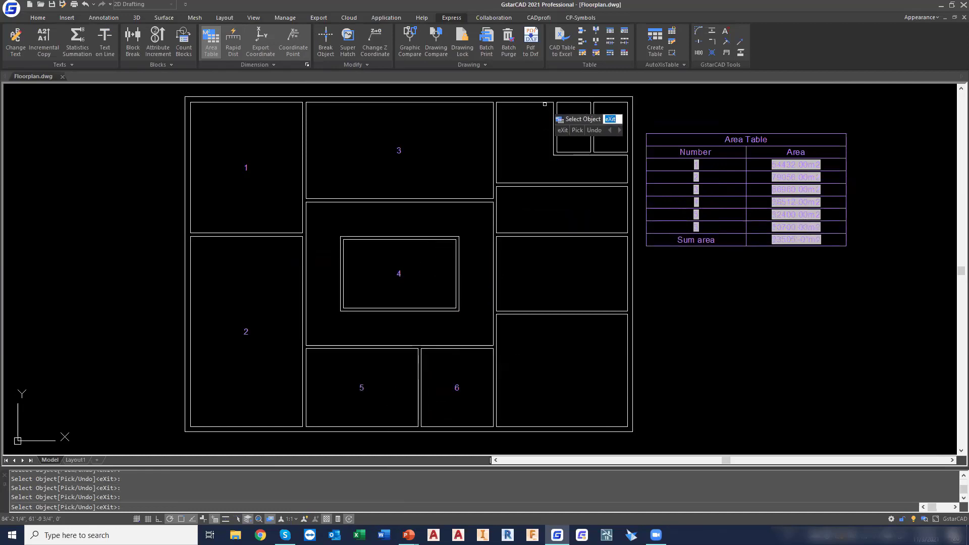
# Add the six rooms on the plan's right side to the area table, from top to bottom, and finish the table
pyautogui.click(547, 103)
pyautogui.click(566, 102)
pyautogui.click(612, 115)
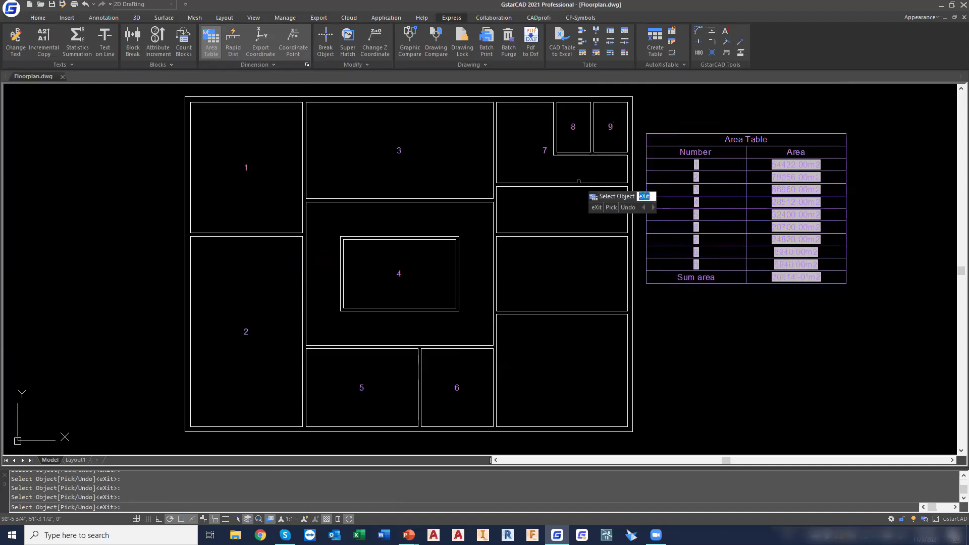
pyautogui.click(589, 198)
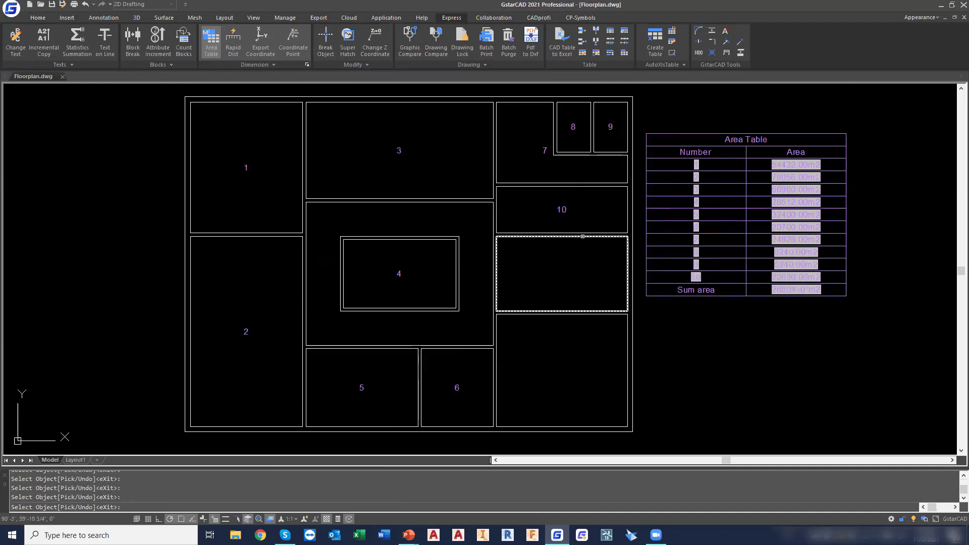
pyautogui.click(581, 236)
pyautogui.click(584, 314)
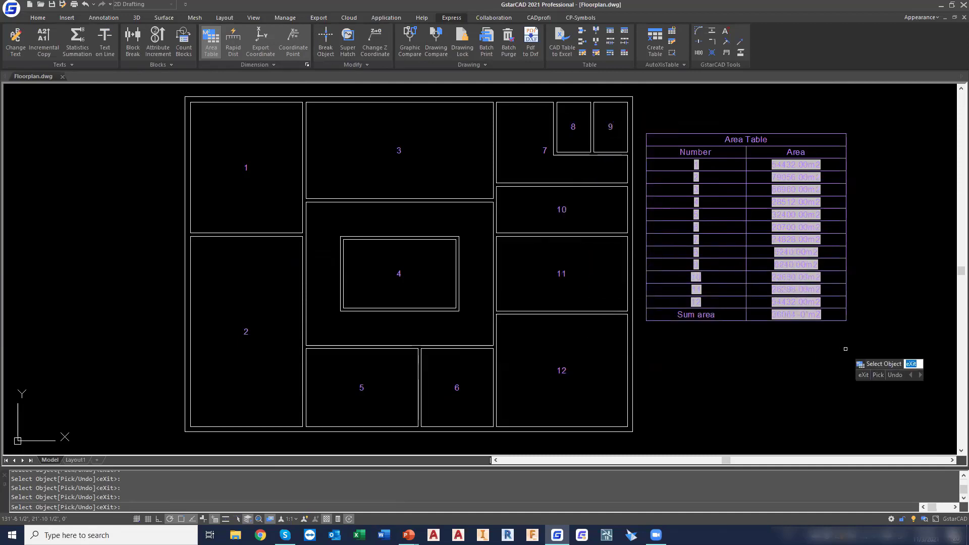
pyautogui.press('Escape')
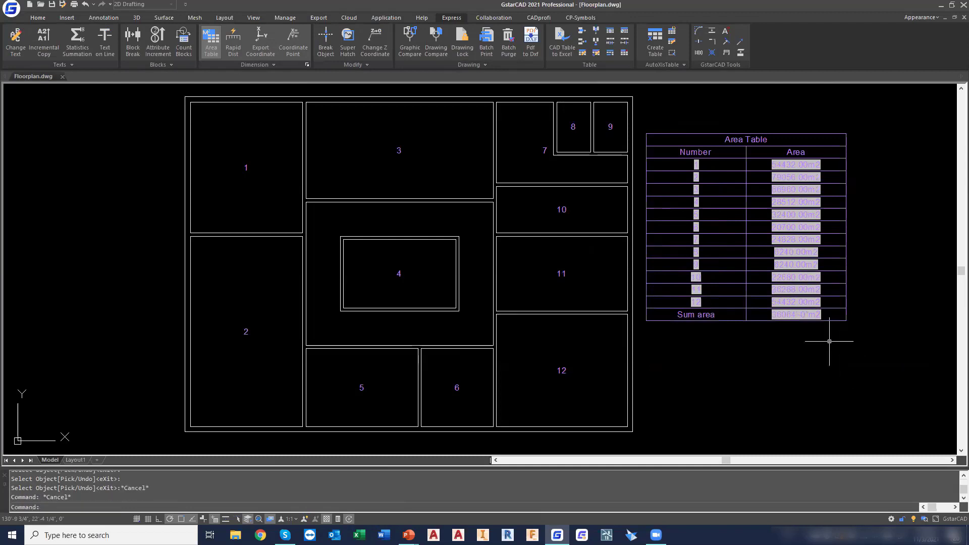
# Try stretching the upper edge of room 11 down by about 3'-8 1/2" and undo the stretch
pyautogui.scroll(4, 804, 235)
pyautogui.scroll(-2, 803, 236)
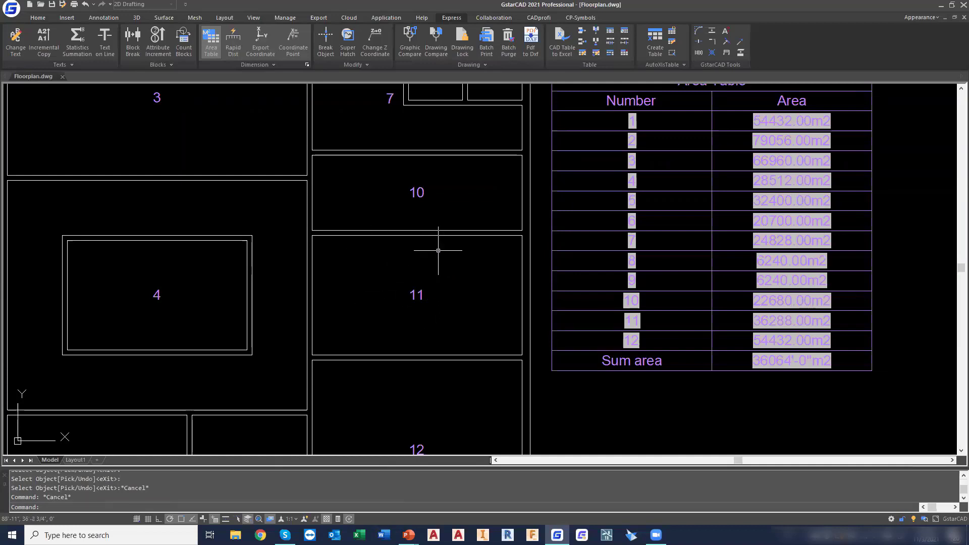
pyautogui.click(433, 235)
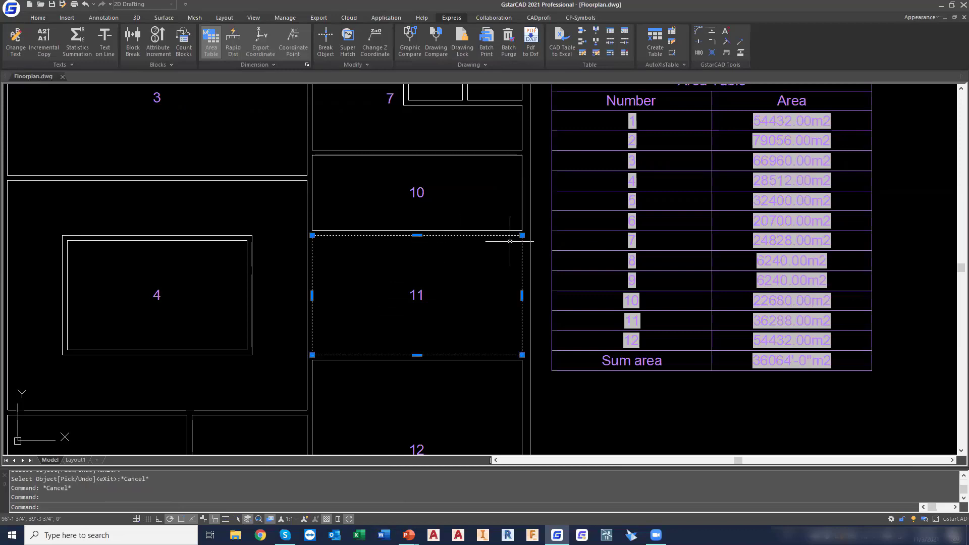
pyautogui.click(416, 235)
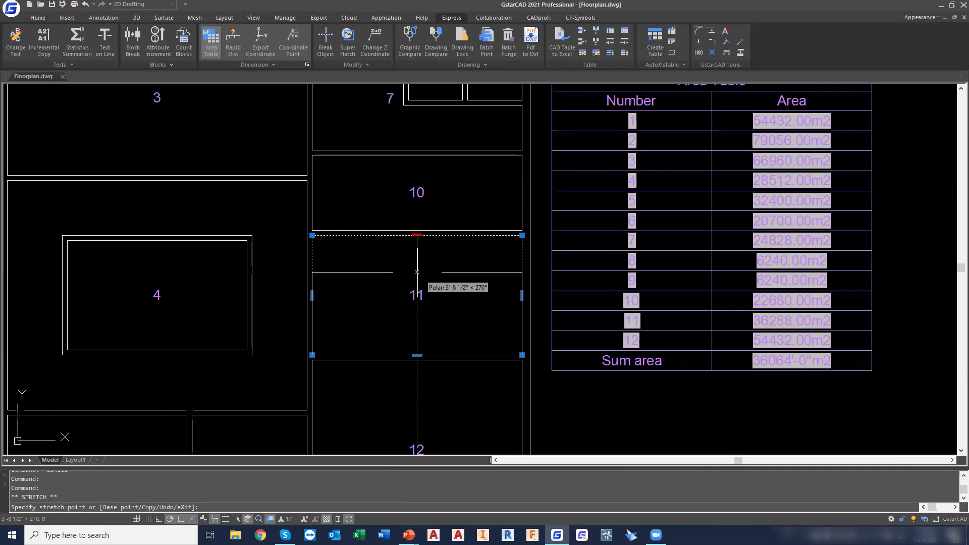
pyautogui.click(417, 273)
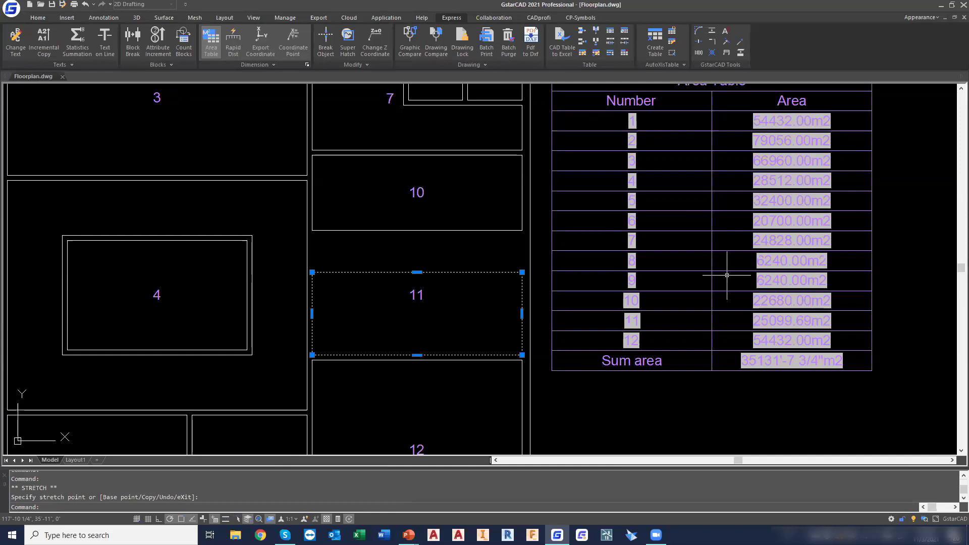
pyautogui.hotkey('ctrl', 'z')
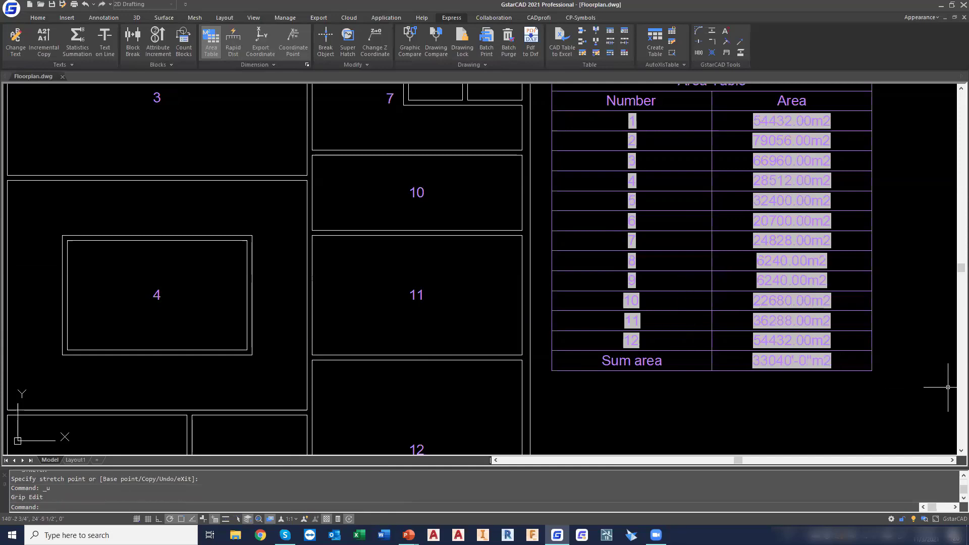
# Make Door the current layer and turn the Door layer on
pyautogui.scroll(-3, 636, 288)
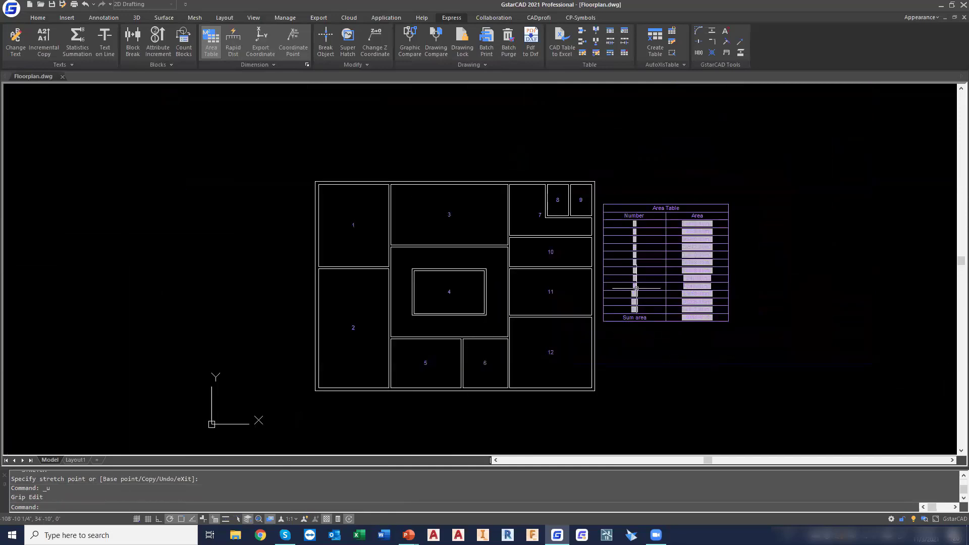
pyautogui.scroll(4, 635, 288)
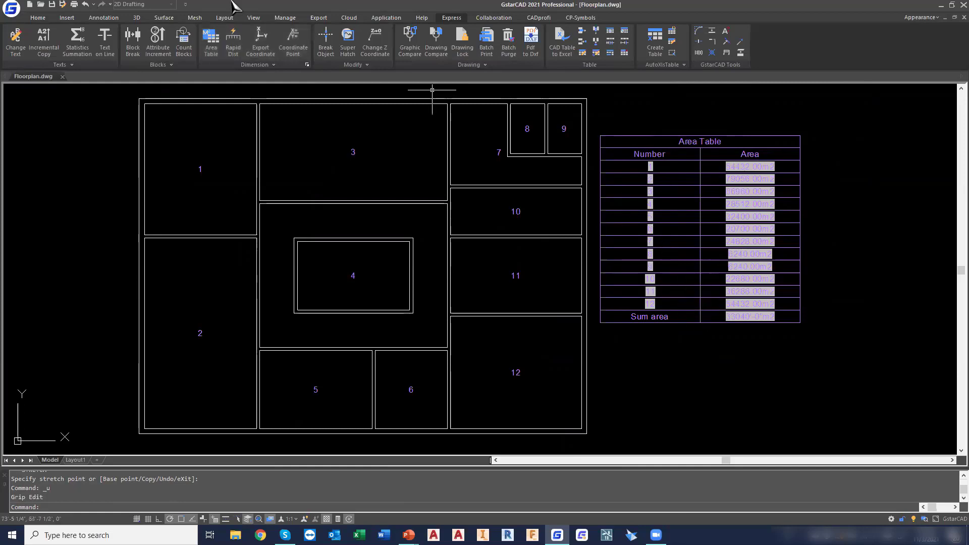
pyautogui.click(37, 17)
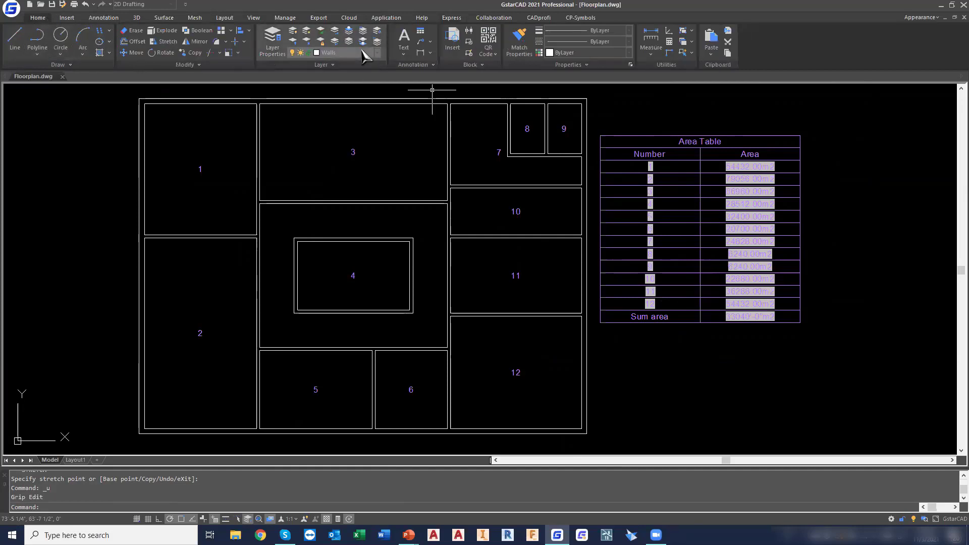
pyautogui.click(362, 52)
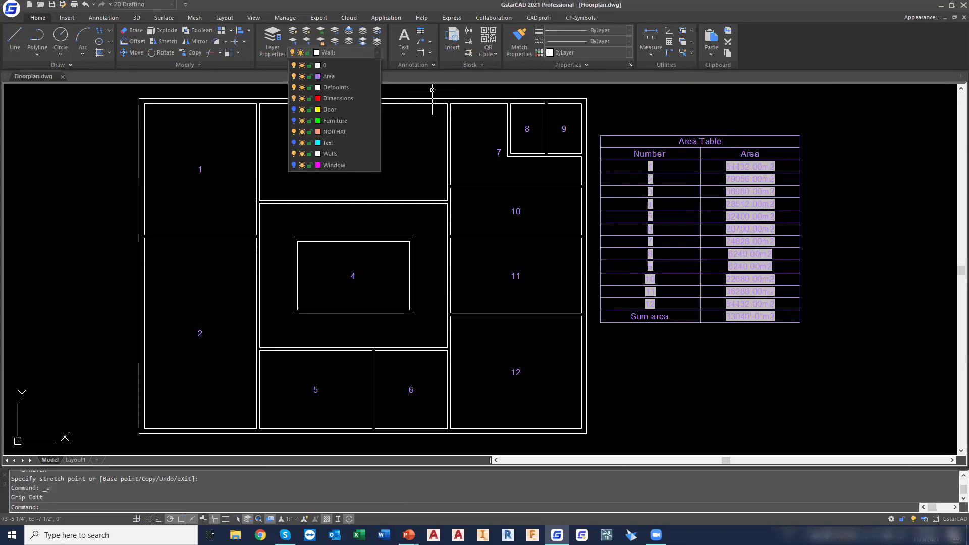
pyautogui.click(432, 90)
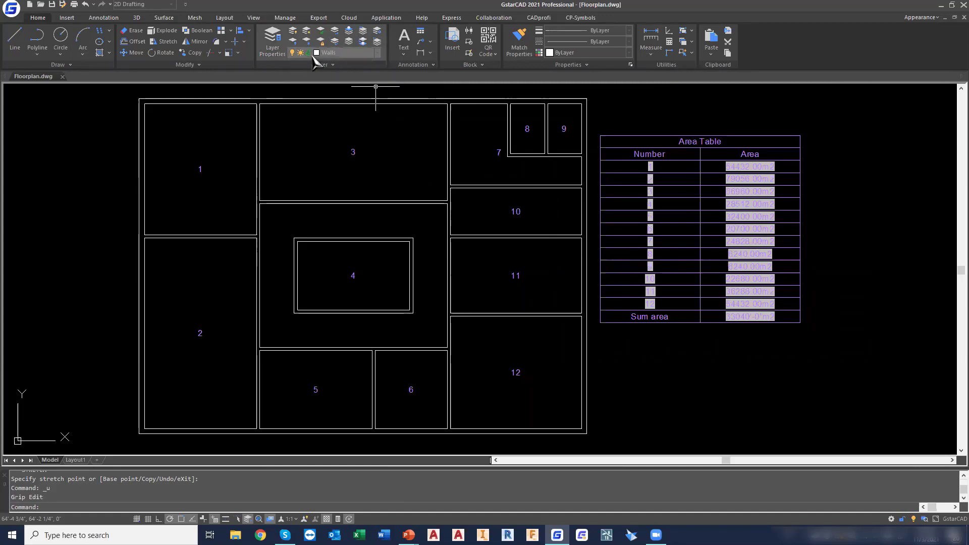
pyautogui.click(331, 53)
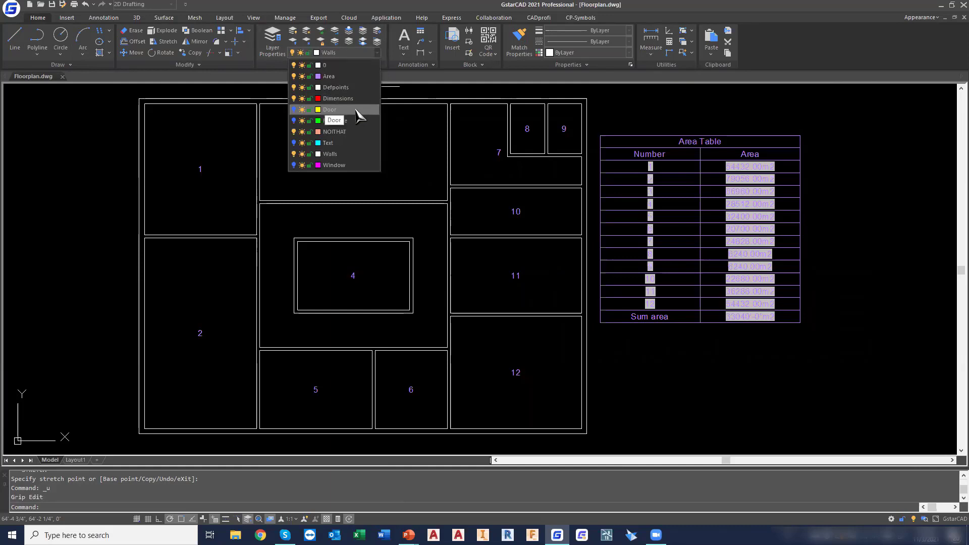
pyautogui.click(334, 109)
pyautogui.click(553, 271)
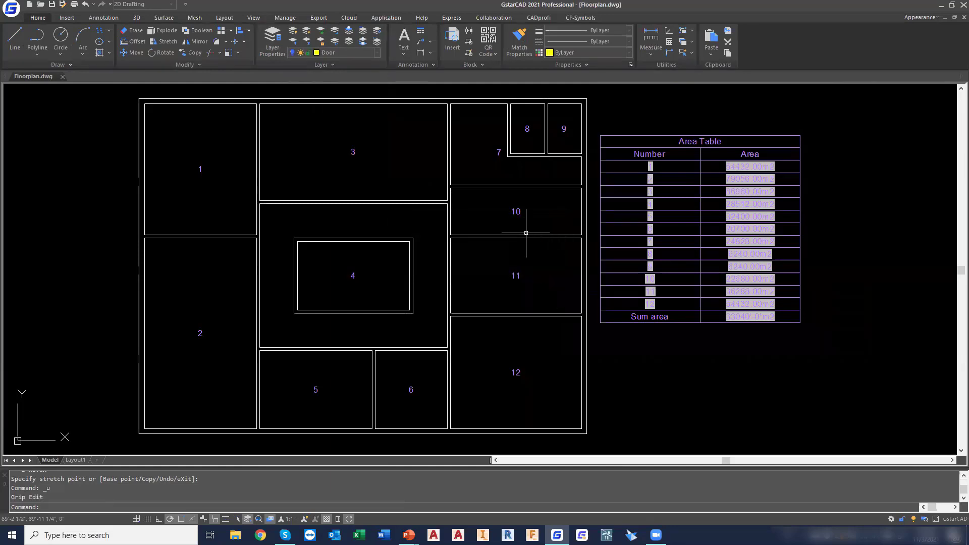
pyautogui.click(339, 53)
pyautogui.click(293, 109)
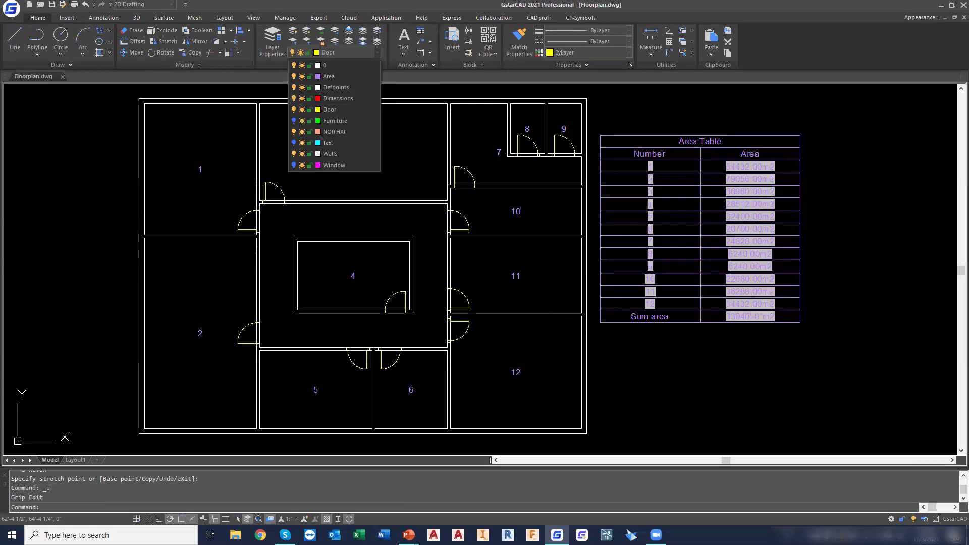
pyautogui.click(858, 306)
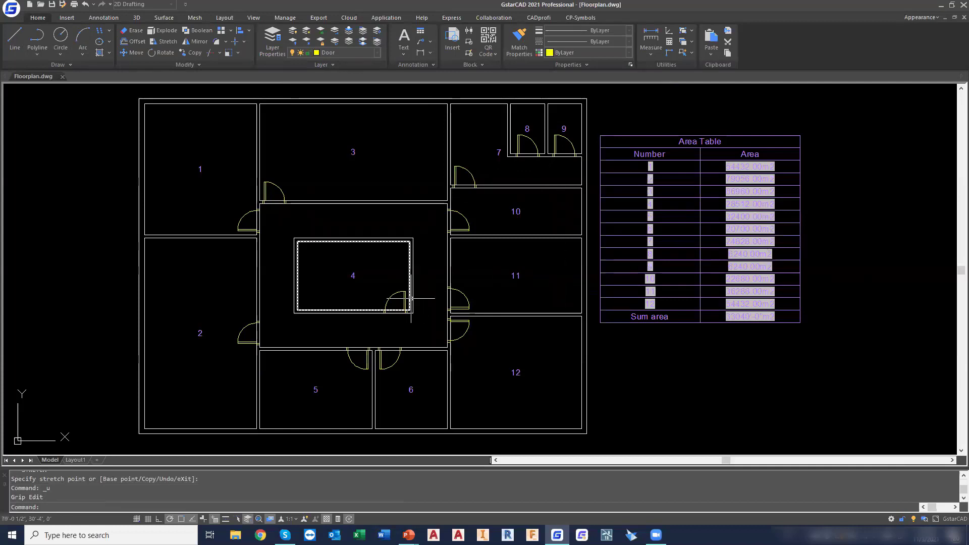
# Draw a rectangle 6" wide and 10" high in the empty space left of the floor plan
pyautogui.moveTo(353, 293); pyautogui.dragTo(557, 290, button='middle')
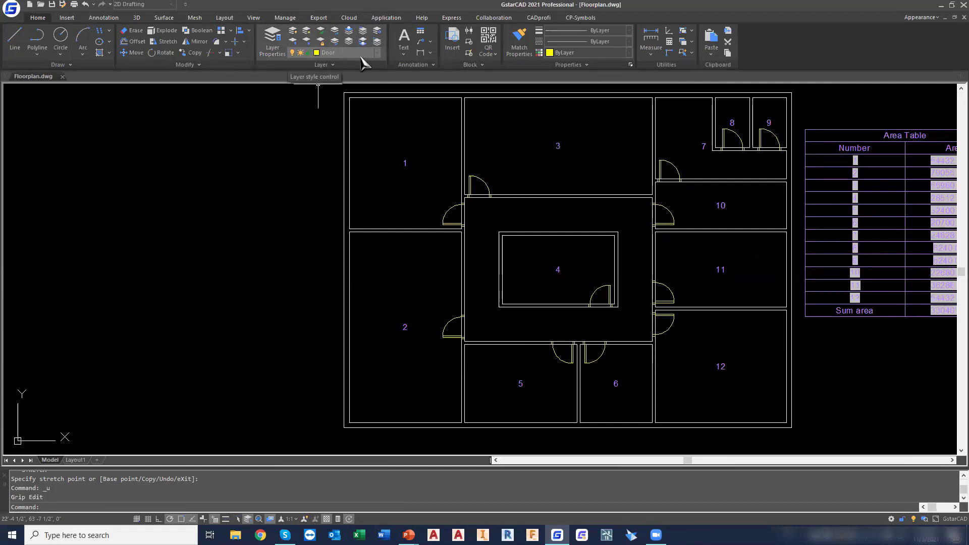
pyautogui.click(341, 54)
pyautogui.click(340, 54)
pyautogui.click(36, 54)
pyautogui.click(58, 93)
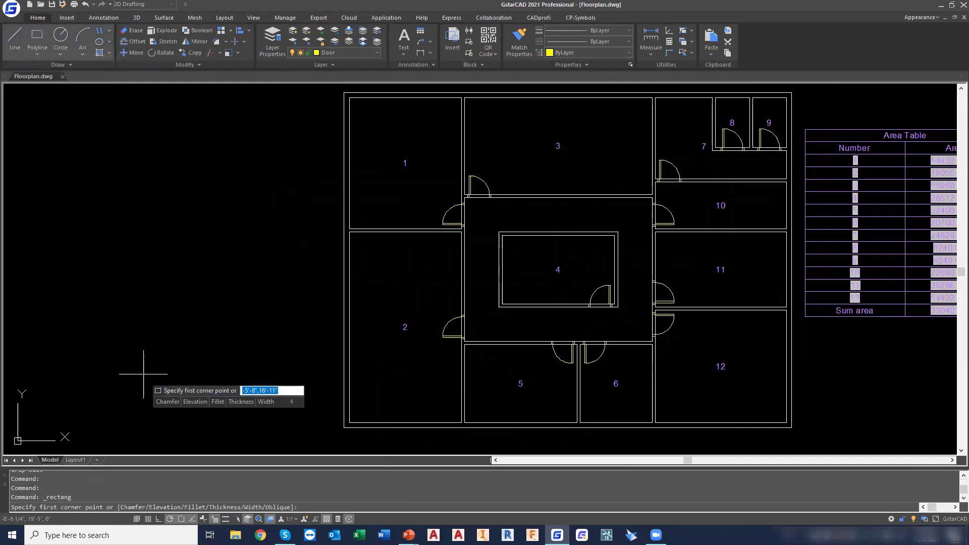
pyautogui.scroll(5, 141, 378)
pyautogui.click(137, 348)
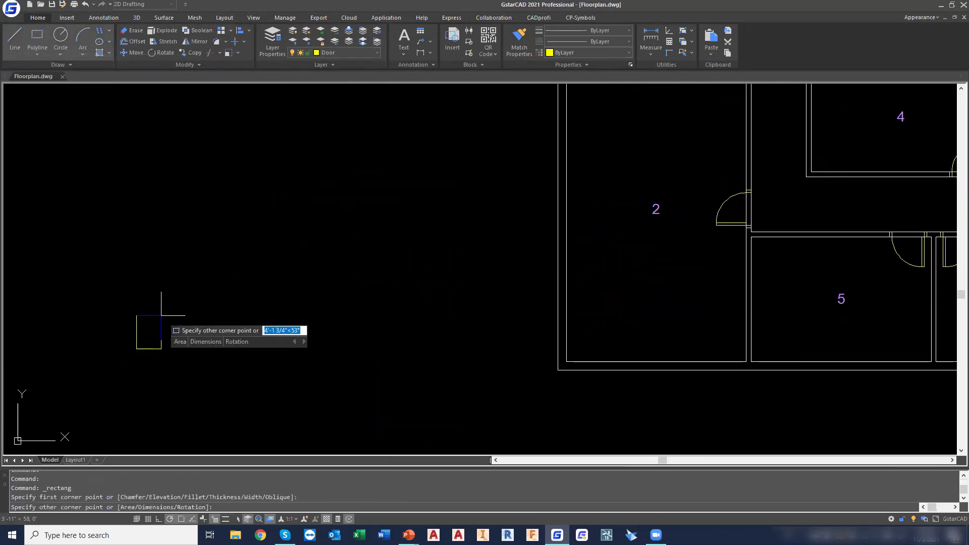
pyautogui.write('6",10')
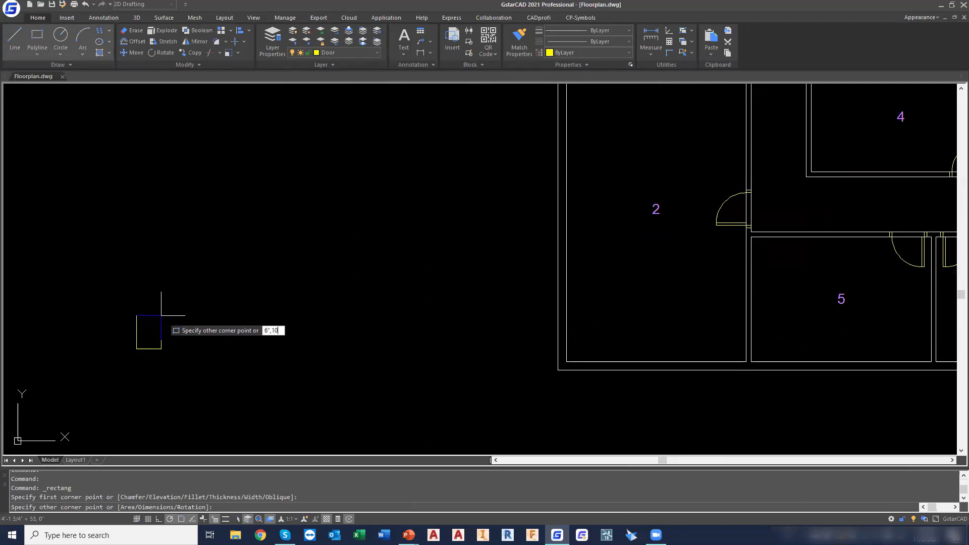
pyautogui.write('"')
pyautogui.press('Return')
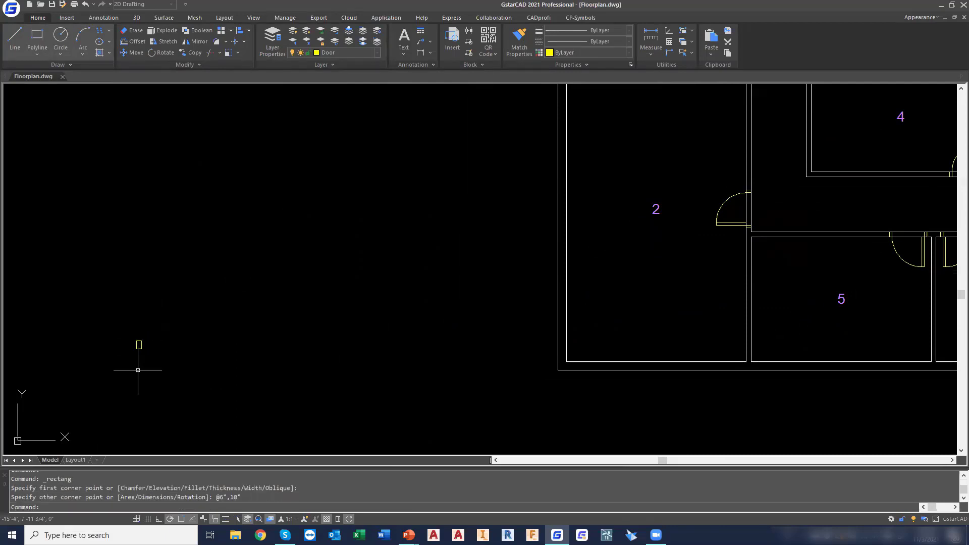
# Copy the small rectangle with a displacement of 5',0'
pyautogui.scroll(4, 141, 356)
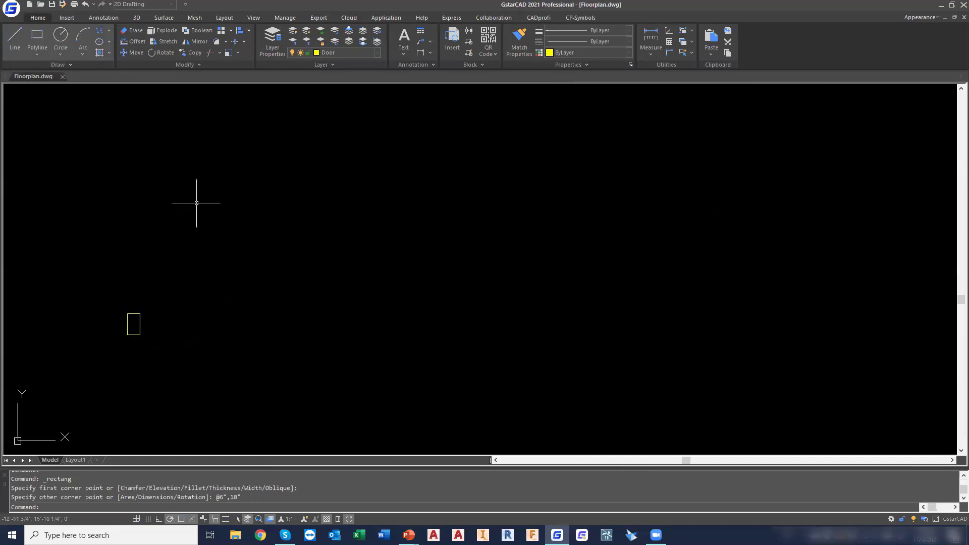
pyautogui.click(192, 52)
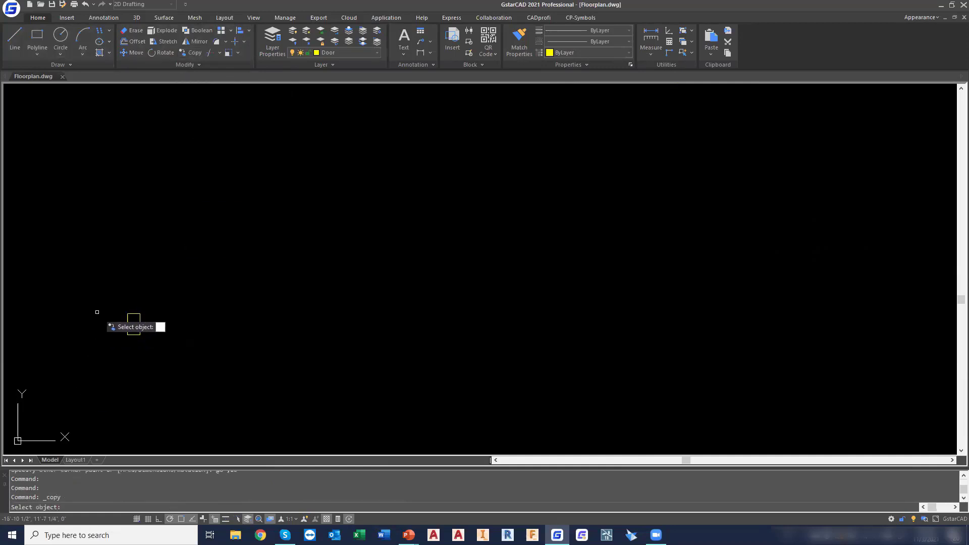
pyautogui.click(117, 298)
pyautogui.click(149, 351)
pyautogui.press('Return')
pyautogui.write('d')
pyautogui.press('Return')
pyautogui.write("5',0")
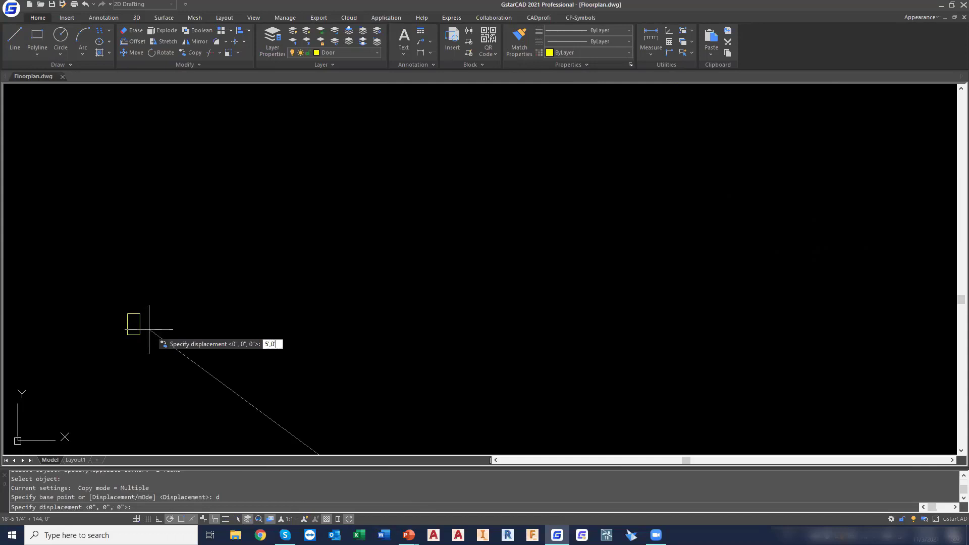
pyautogui.press('Return')
pyautogui.press('Escape')
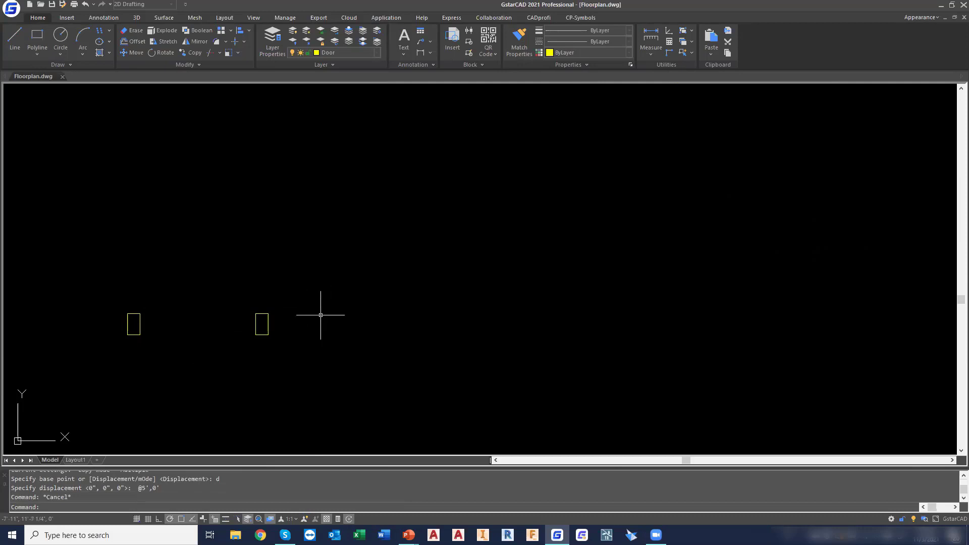
# Draw the door leaf as a rectangle from the right jamb's upper-left corner to an opposite corner at -6",4'
pyautogui.click(37, 36)
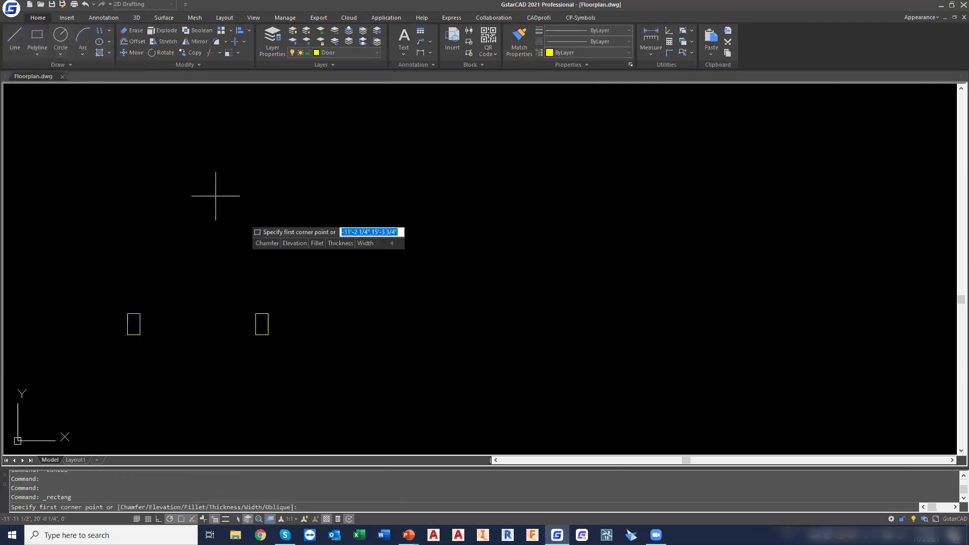
pyautogui.click(255, 314)
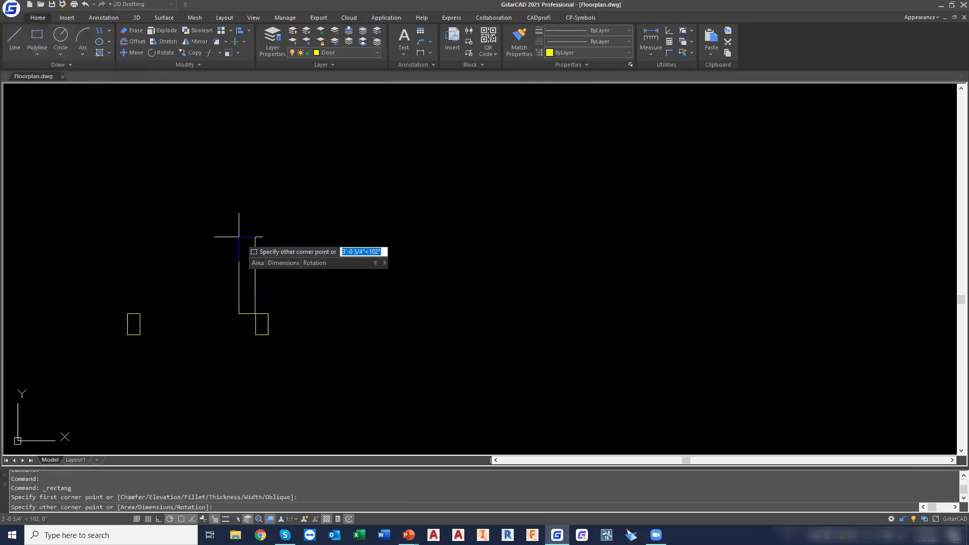
pyautogui.write('-6",4')
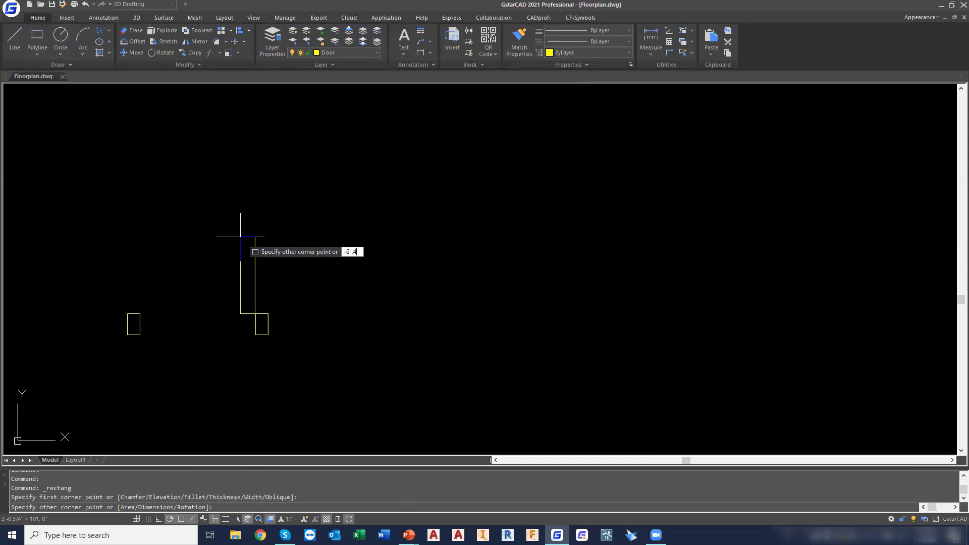
pyautogui.write("'")
pyautogui.press('Return')
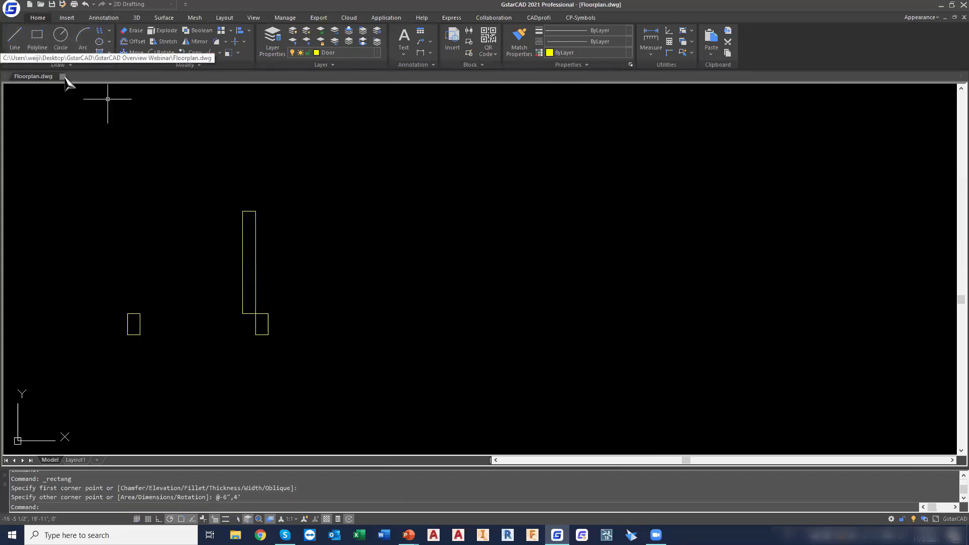
# Draw a Start, Center, End arc from the leaf's upper-left corner, centred on its lower-left corner, to the left jamb
pyautogui.click(83, 53)
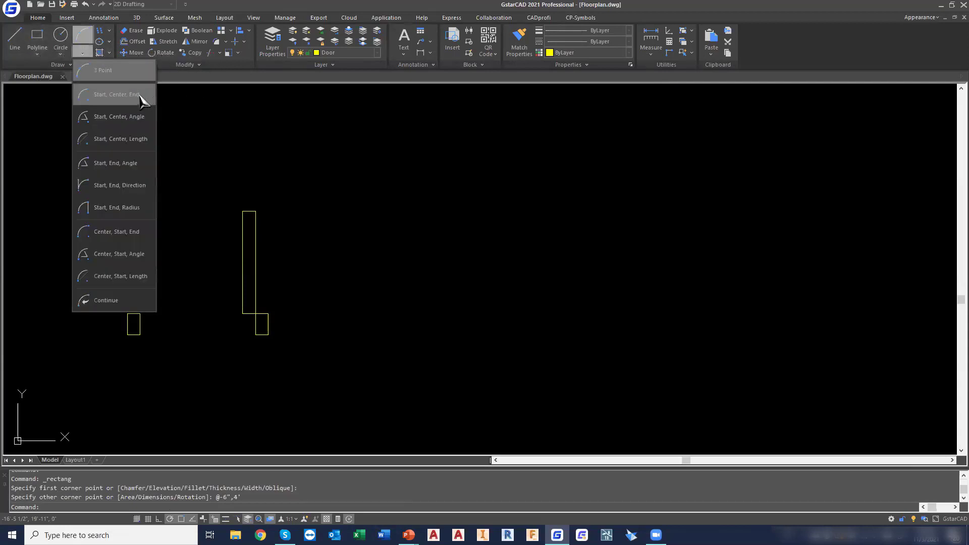
pyautogui.click(104, 103)
pyautogui.click(243, 212)
pyautogui.click(243, 313)
pyautogui.click(133, 315)
pyautogui.press('Escape')
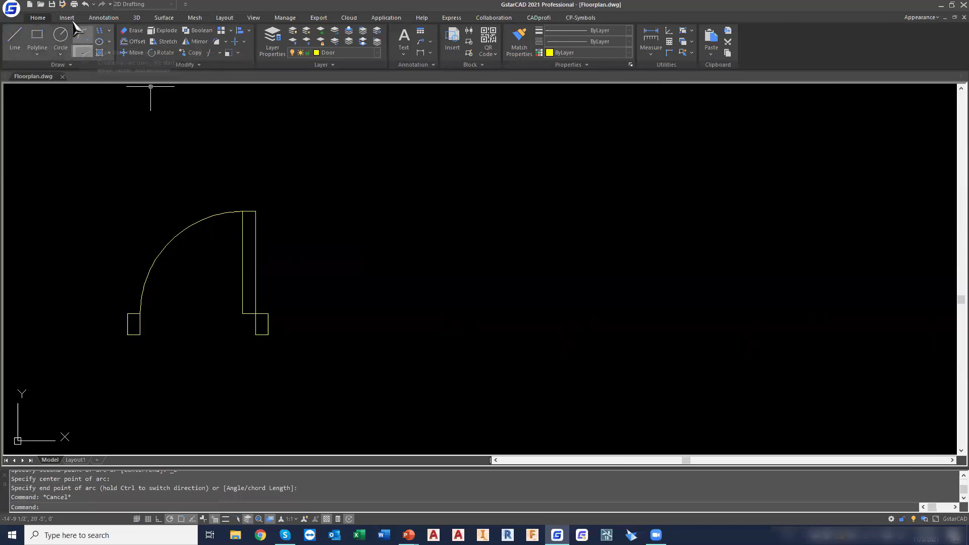
# Create a block named Big Door from the four door objects, with its base point at the right jamb's upper-right corner
pyautogui.click(67, 18)
pyautogui.click(157, 54)
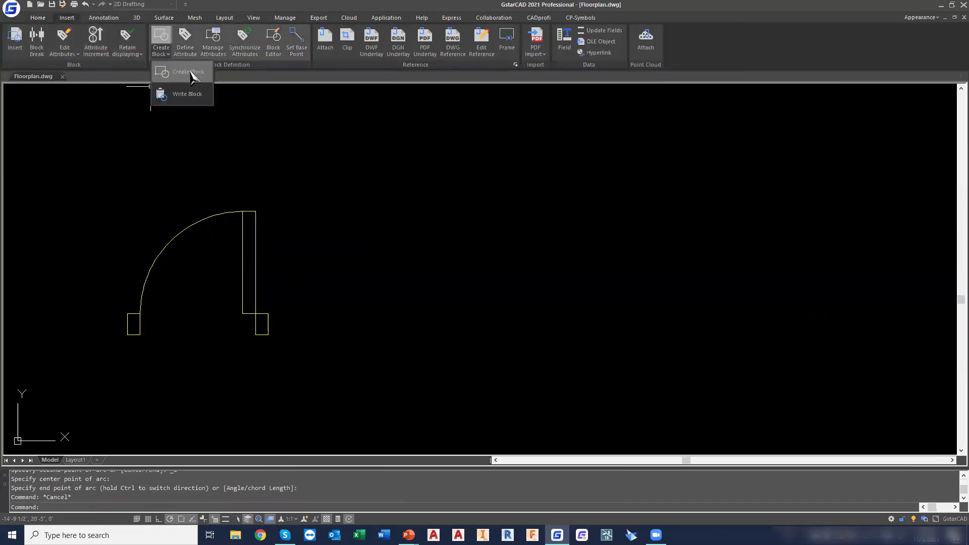
pyautogui.click(192, 76)
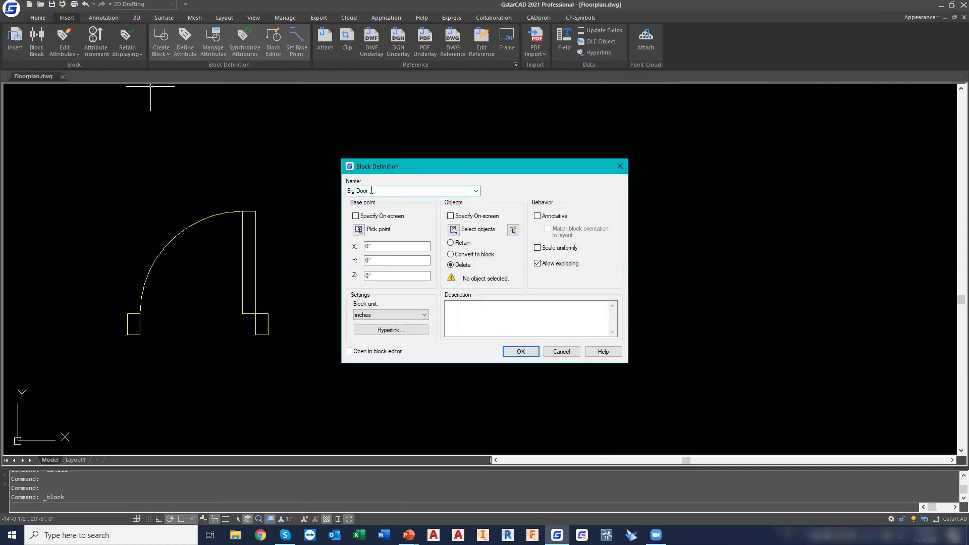
pyautogui.click(360, 231)
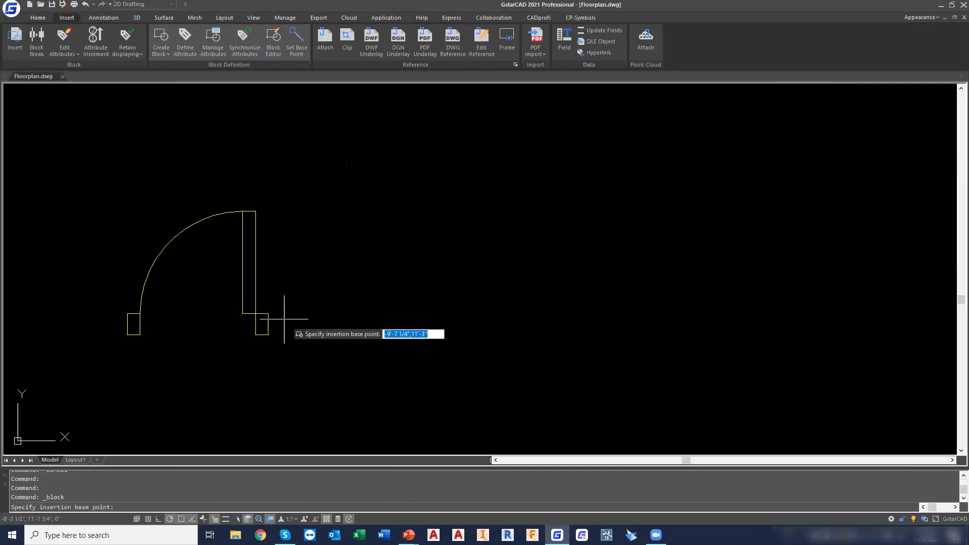
pyautogui.click(268, 314)
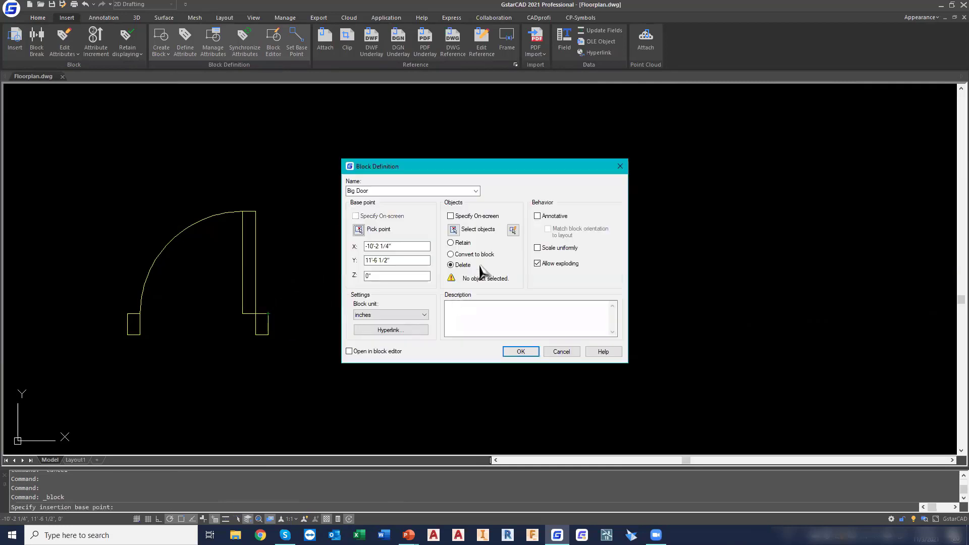
pyautogui.click(452, 230)
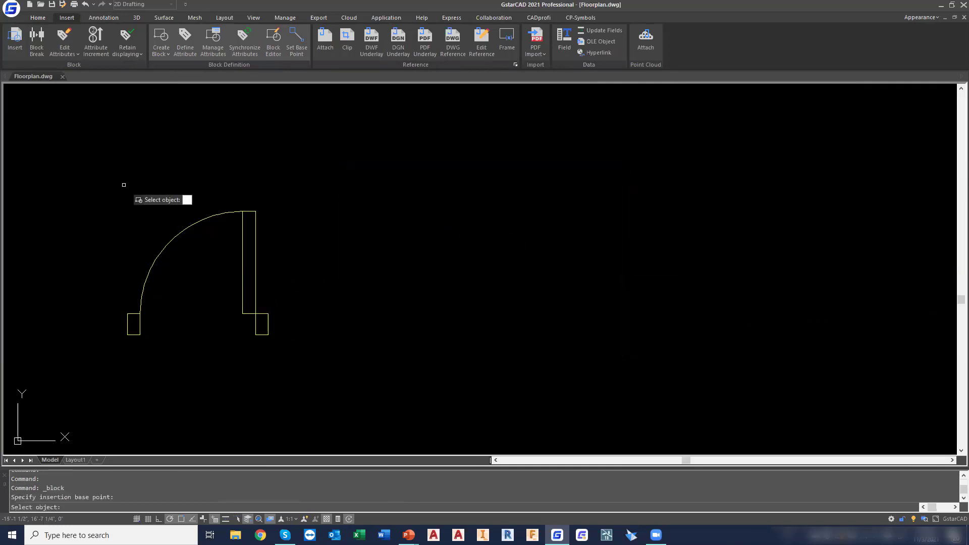
pyautogui.click(62, 173)
pyautogui.click(355, 394)
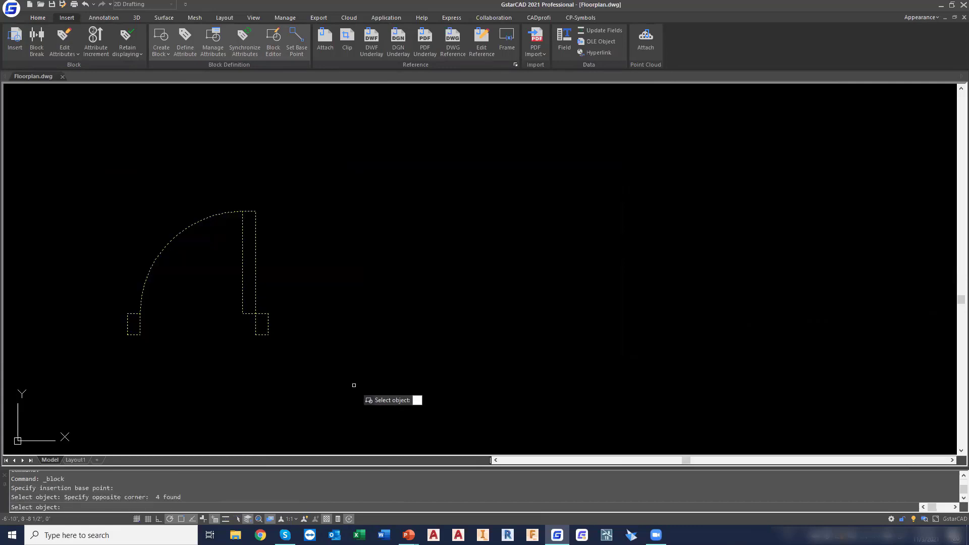
pyautogui.press('Return')
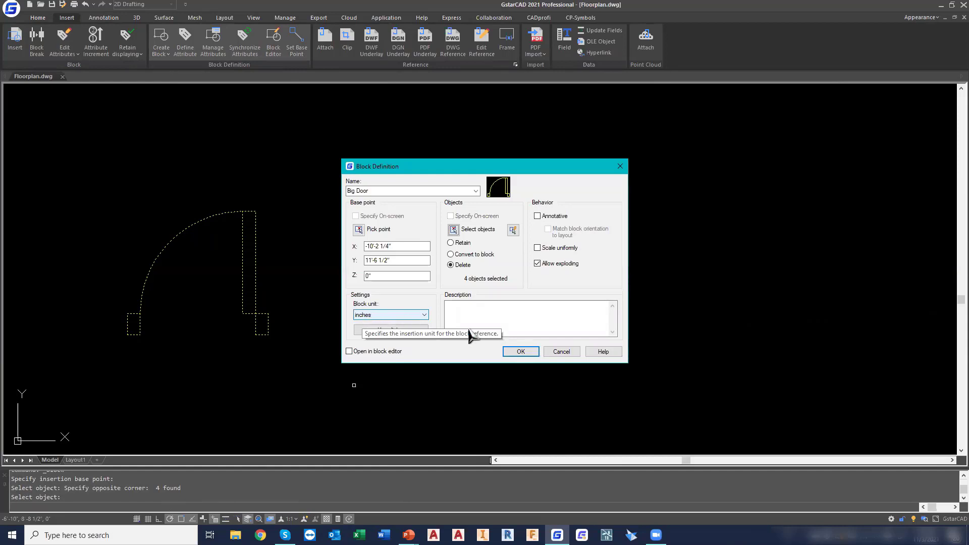
pyautogui.click(521, 352)
# Insert the Big Door block at scale 1 in the empty space below the area table
pyautogui.scroll(-2, 624, 267)
pyautogui.moveTo(732, 252); pyautogui.dragTo(266, 340, button='middle')
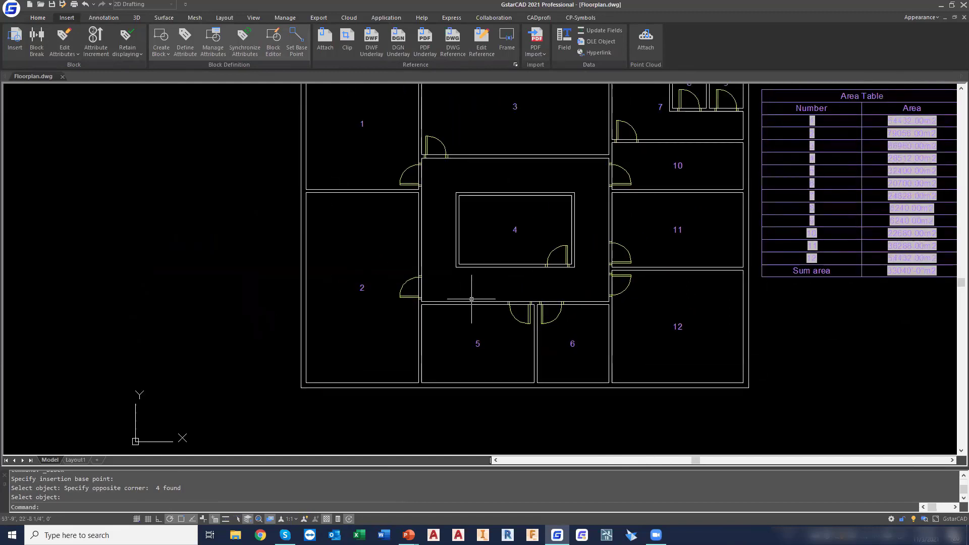
pyautogui.scroll(-2, 549, 287)
pyautogui.moveTo(549, 287); pyautogui.dragTo(405, 302, button='middle')
pyautogui.scroll(2, 406, 297)
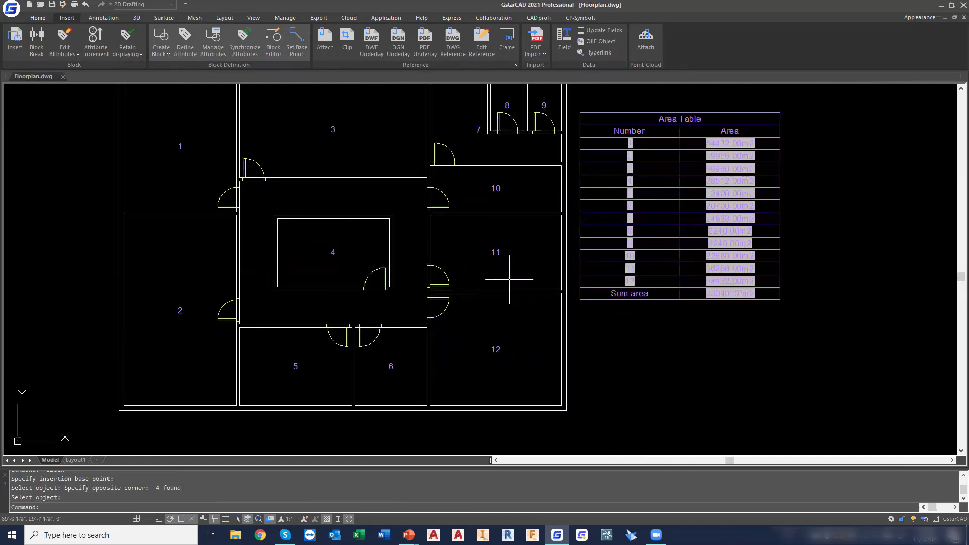
pyautogui.click(15, 40)
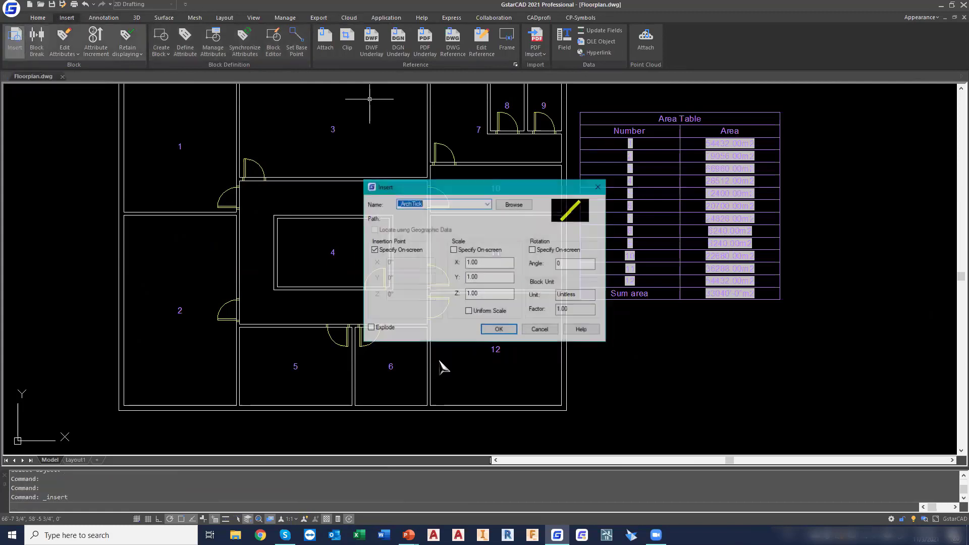
pyautogui.click(488, 204)
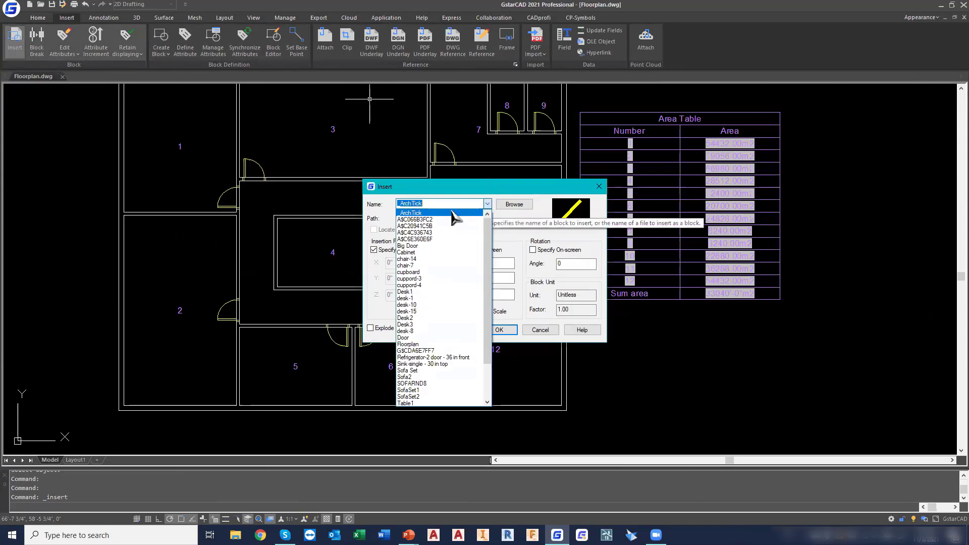
pyautogui.click(433, 246)
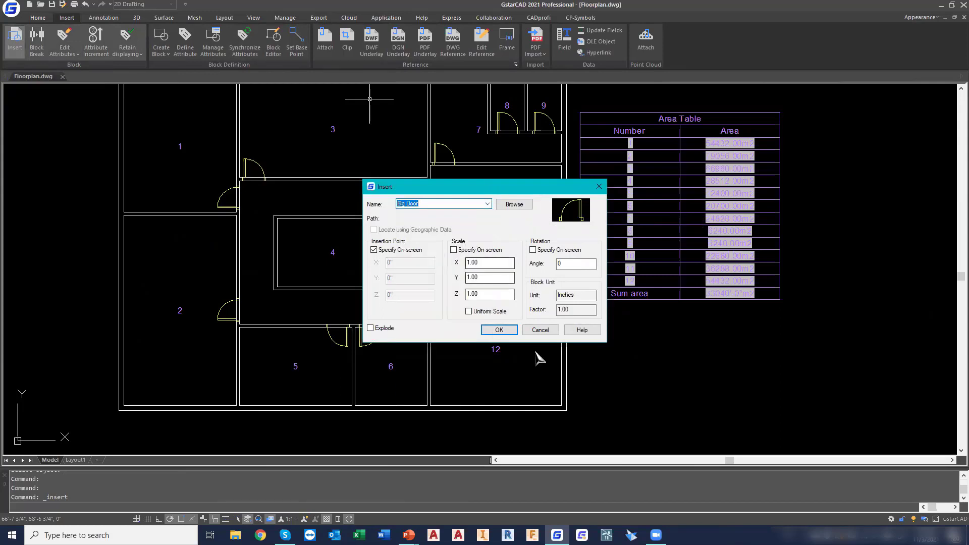
pyautogui.click(499, 330)
pyautogui.click(650, 364)
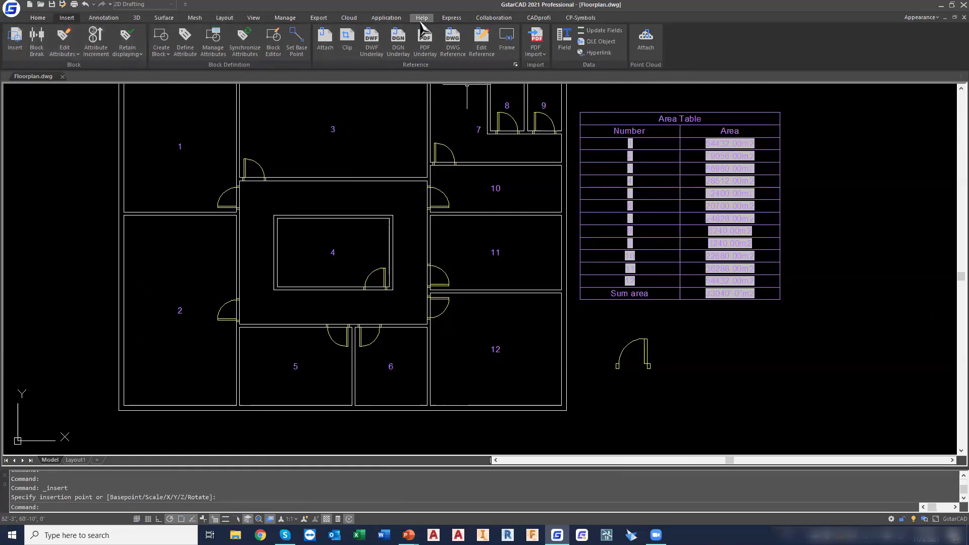
# Show the Tool Palettes and create a new palette
pyautogui.click(252, 18)
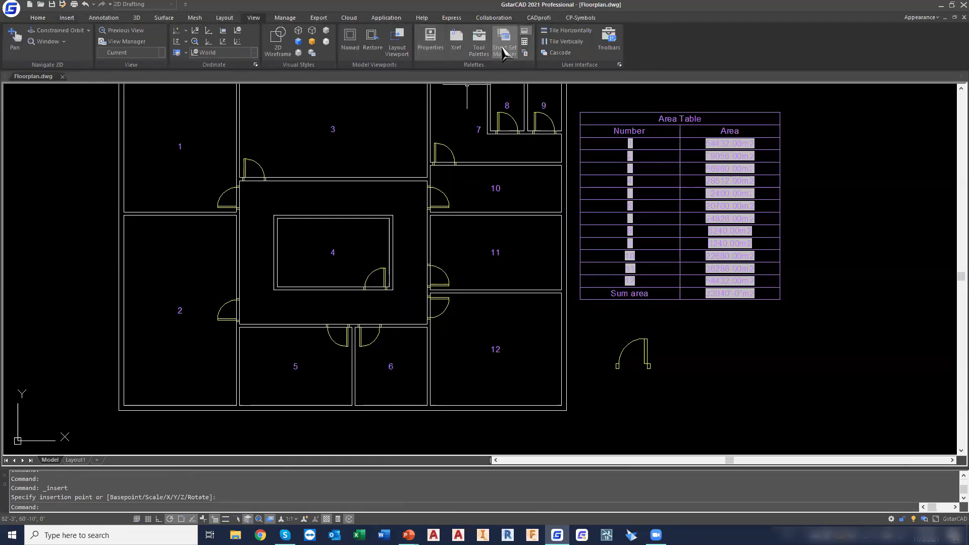
pyautogui.click(480, 51)
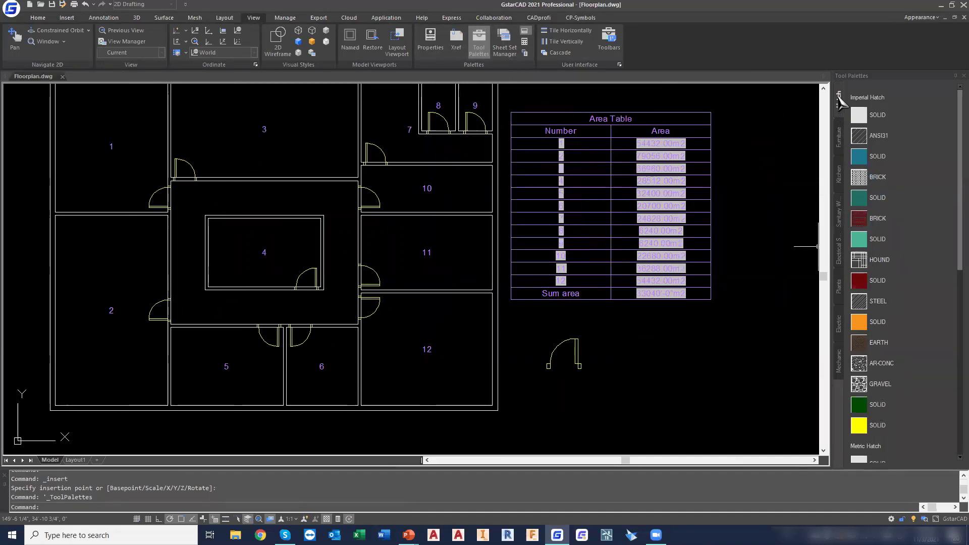
pyautogui.rightClick(838, 101)
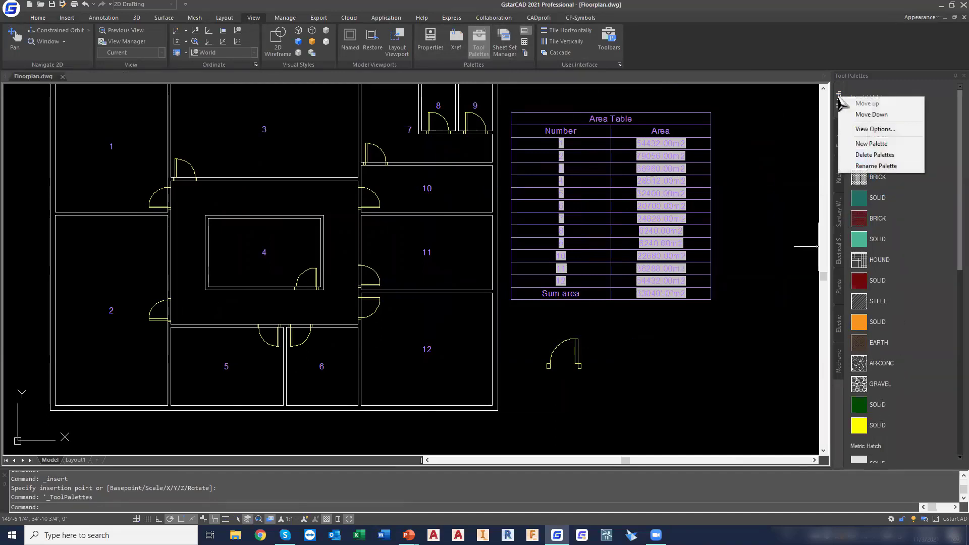
pyautogui.click(884, 143)
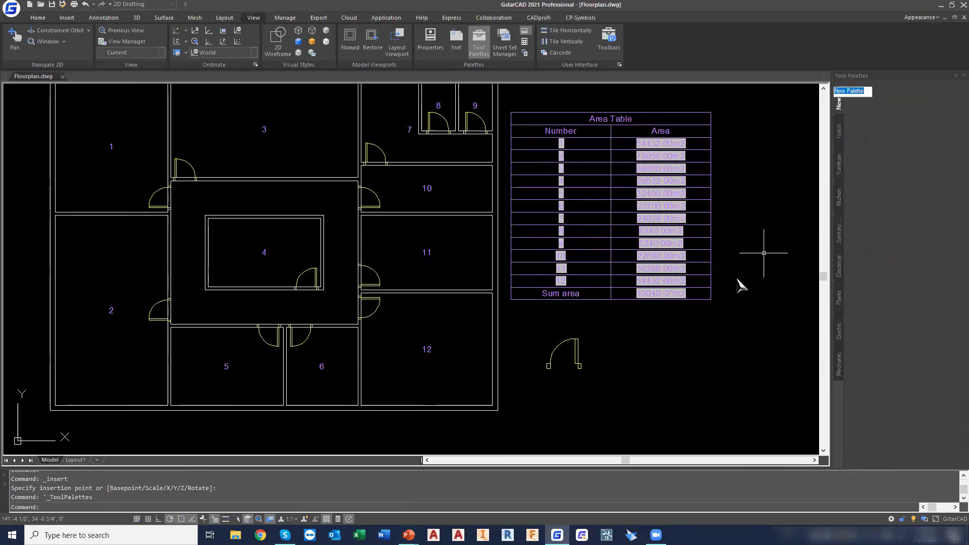
# Add the Big Door block below the area table to the new tool palette
pyautogui.click(578, 349)
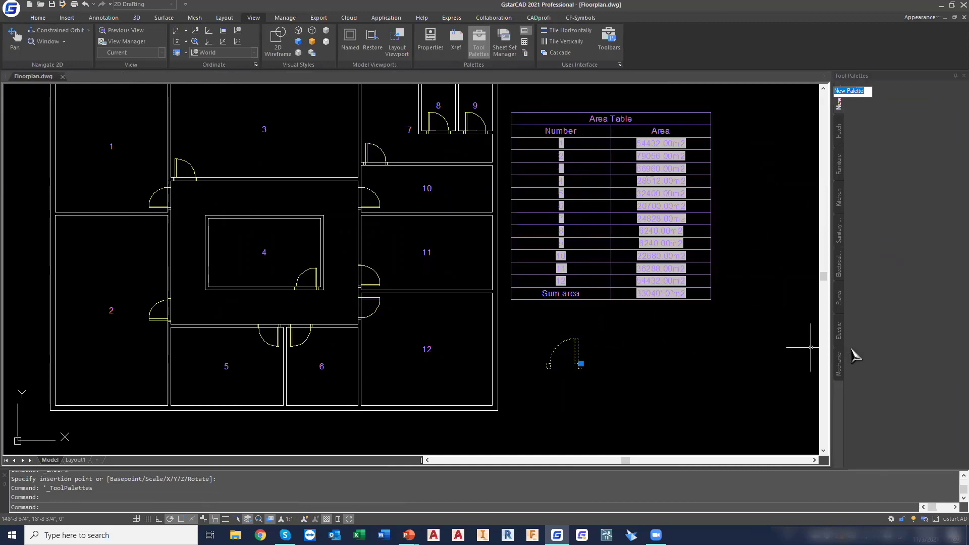
pyautogui.click(576, 347)
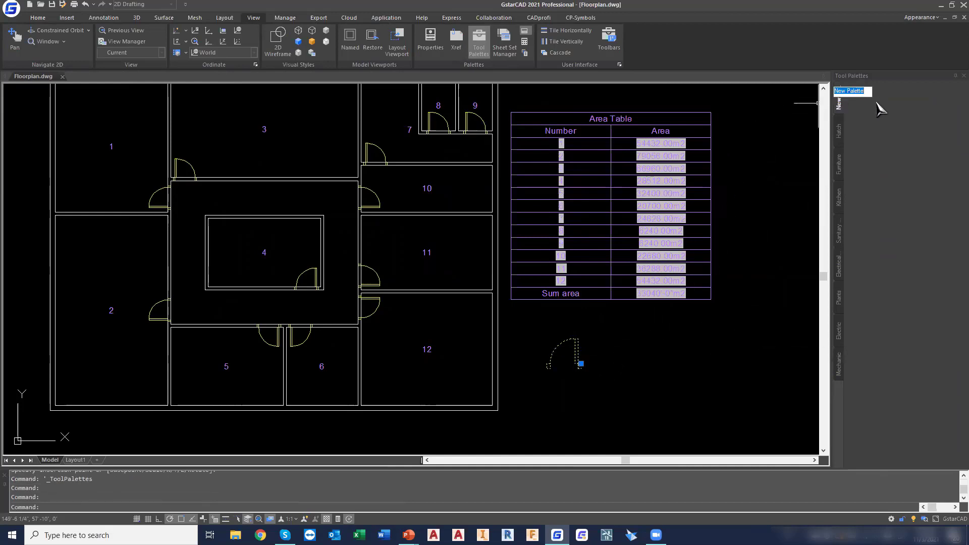
pyautogui.click(806, 133)
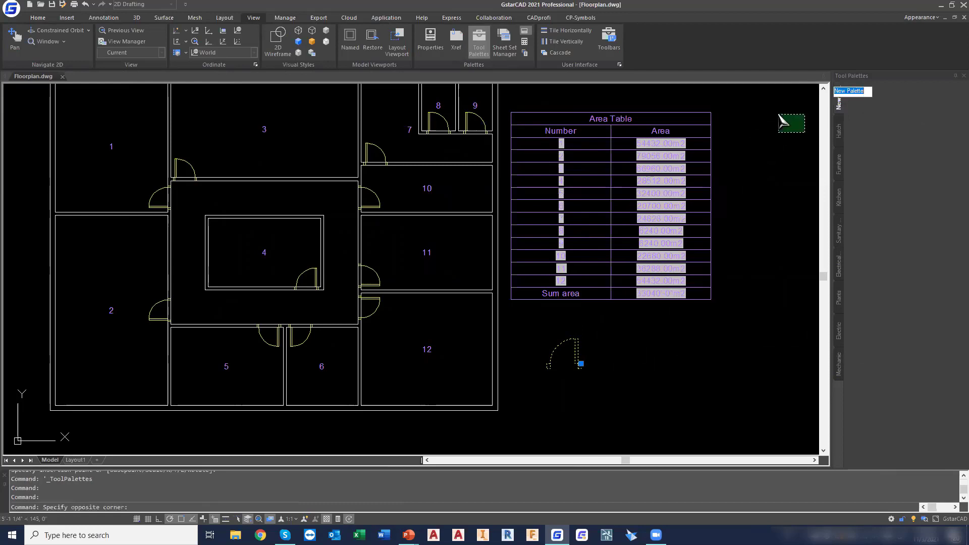
pyautogui.press('Escape')
pyautogui.press('Escape')
pyautogui.doubleClick(578, 355)
pyautogui.click(515, 332)
pyautogui.click(576, 351)
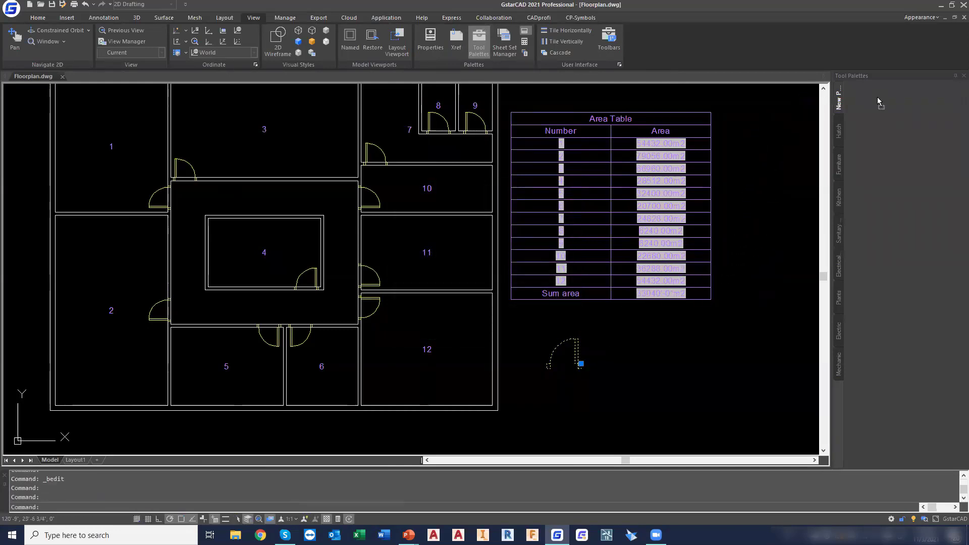
pyautogui.moveTo(891, 103); pyautogui.dragTo(892, 104)
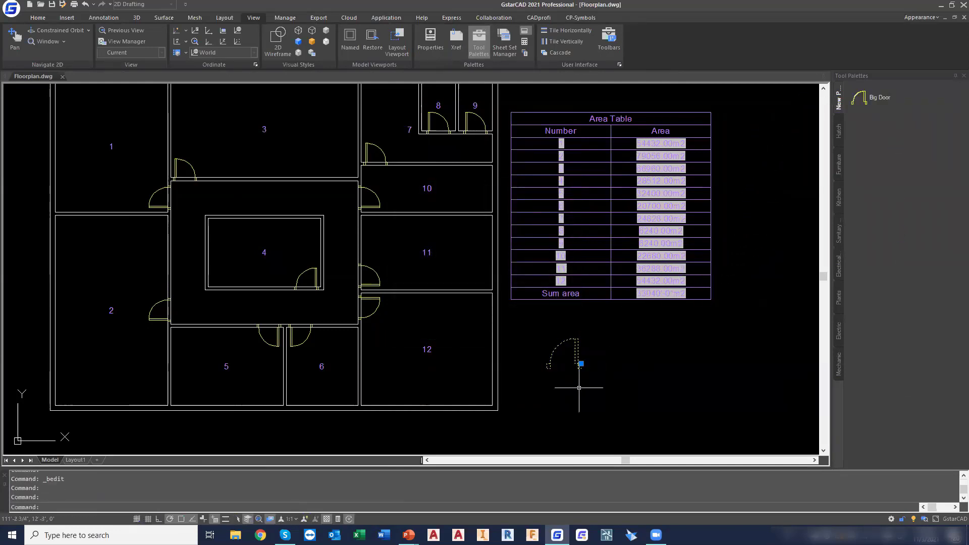
# Delete the Big Door block below the area table
pyautogui.press('Escape')
pyautogui.click(626, 367)
pyautogui.click(553, 346)
pyautogui.press('Delete')
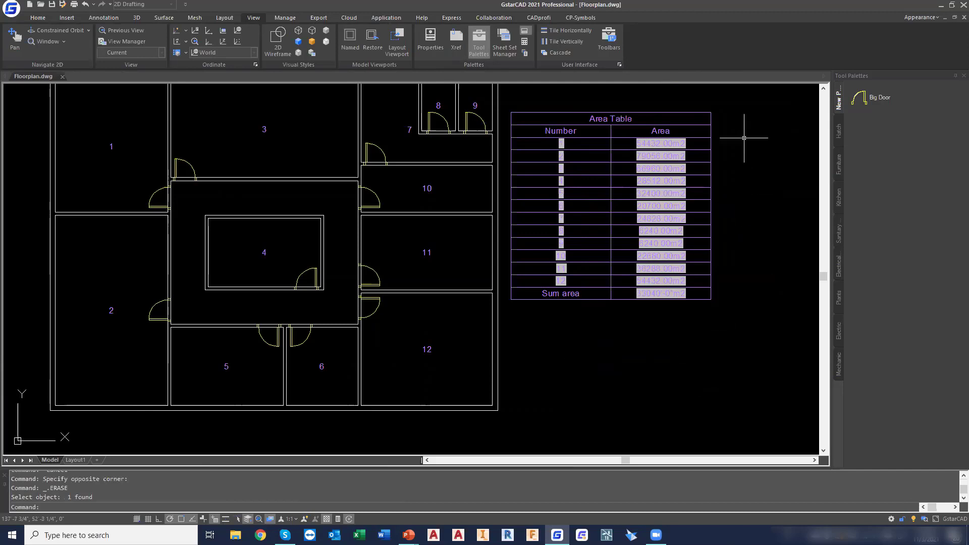
# Insert Big Door from the new tool palette into room 2's lower wall, 5" left of the room's lower-right inner corner
pyautogui.click(861, 98)
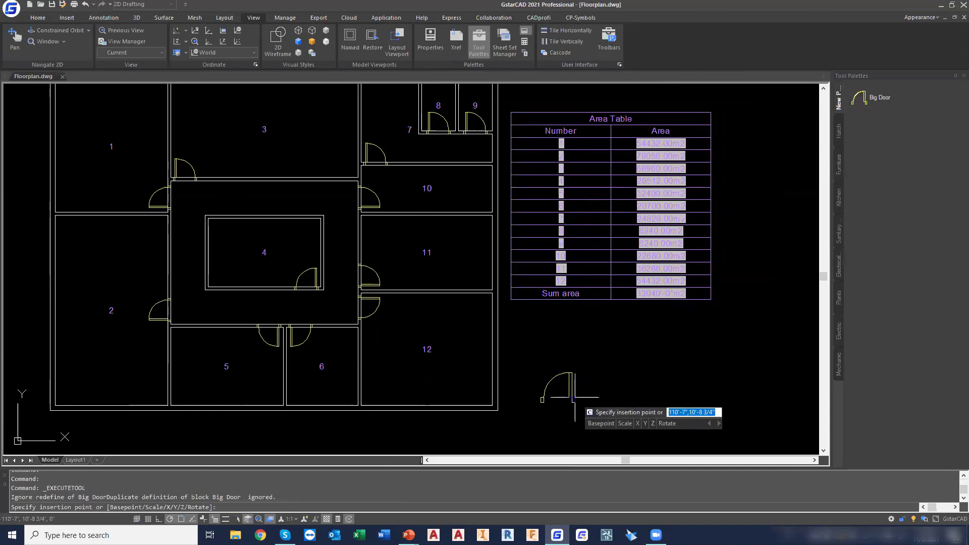
pyautogui.moveTo(186, 370); pyautogui.dragTo(334, 320, button='middle')
pyautogui.scroll(5, 295, 359)
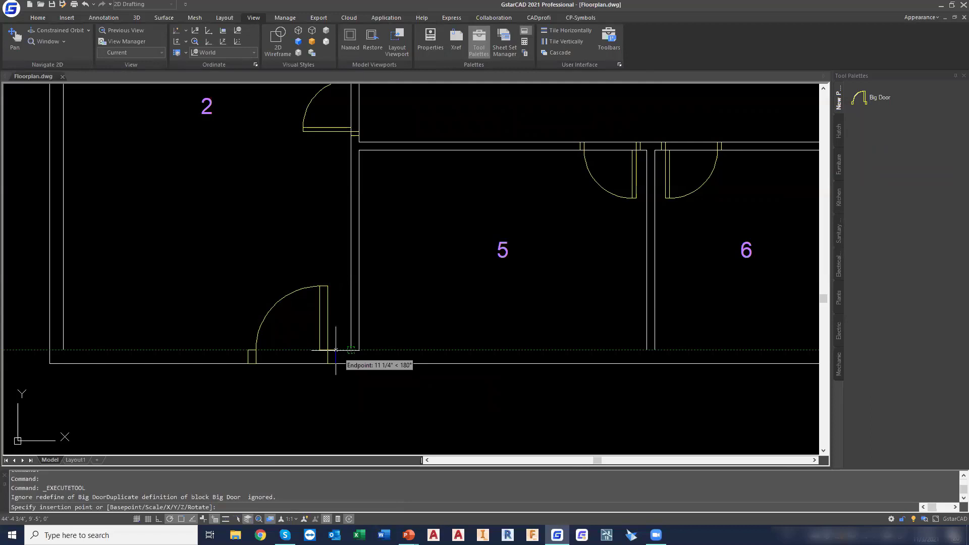
pyautogui.write('5')
pyautogui.press('Return')
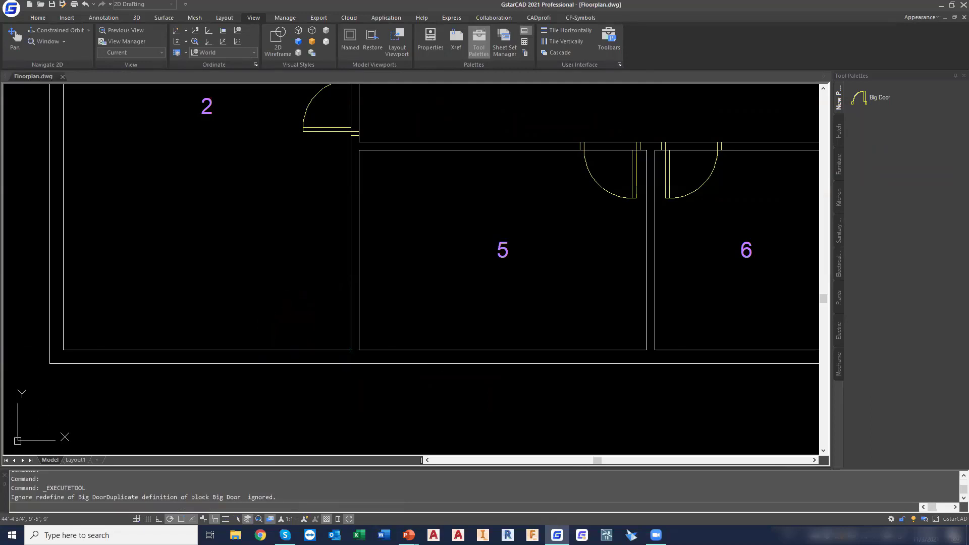
pyautogui.press('Escape')
pyautogui.press('Escape')
# Close the Tool Palettes
pyautogui.scroll(-5, 613, 336)
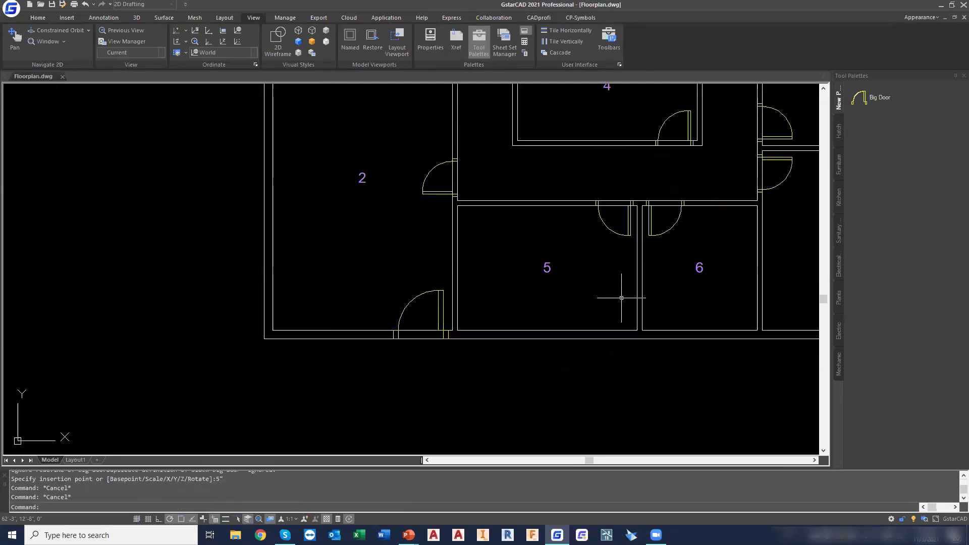
pyautogui.moveTo(623, 277); pyautogui.dragTo(391, 423, button='middle')
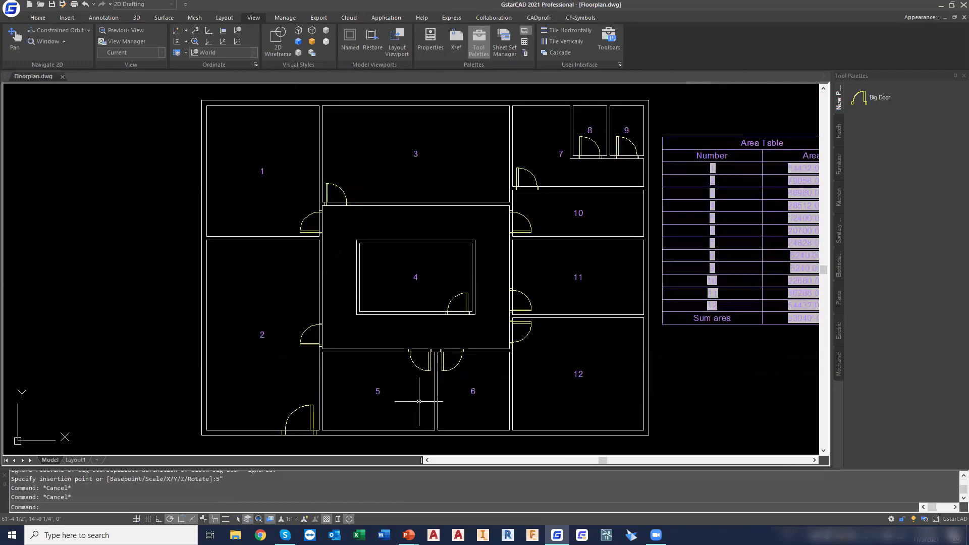
pyautogui.click(963, 75)
pyautogui.scroll(2, 699, 166)
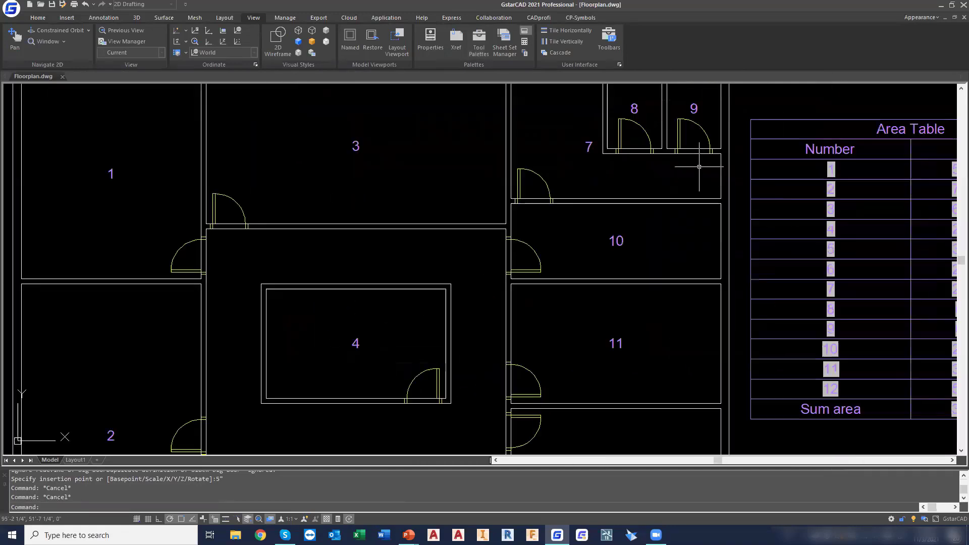
# Trim the wall lines across the door openings of rooms 9 and 8, using all objects as cutting edges
pyautogui.moveTo(699, 166); pyautogui.dragTo(626, 210, button='middle')
pyautogui.scroll(2, 625, 210)
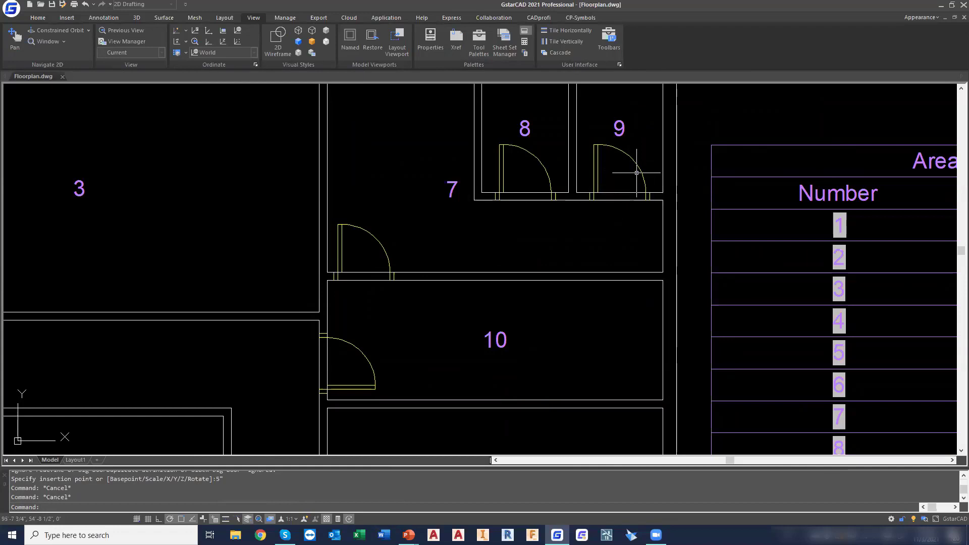
pyautogui.click(38, 17)
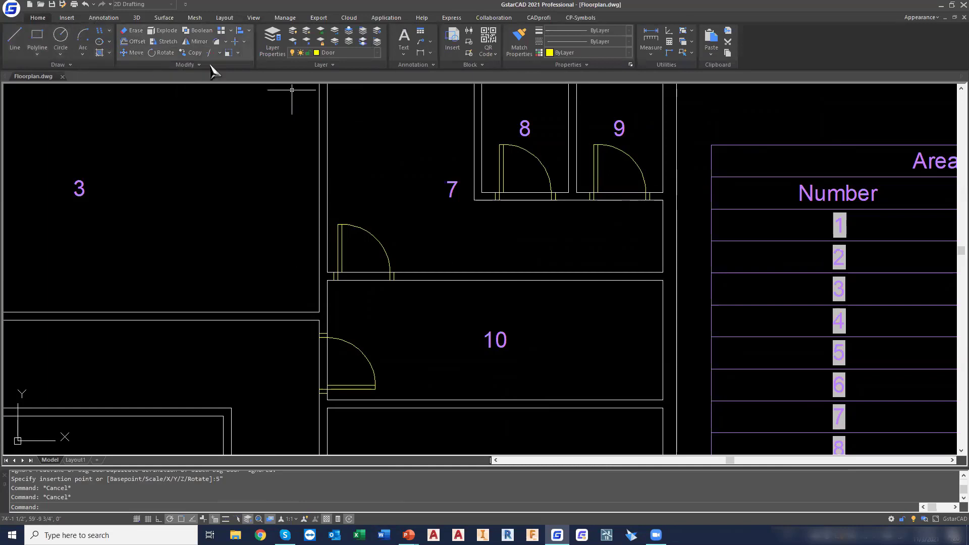
pyautogui.click(220, 52)
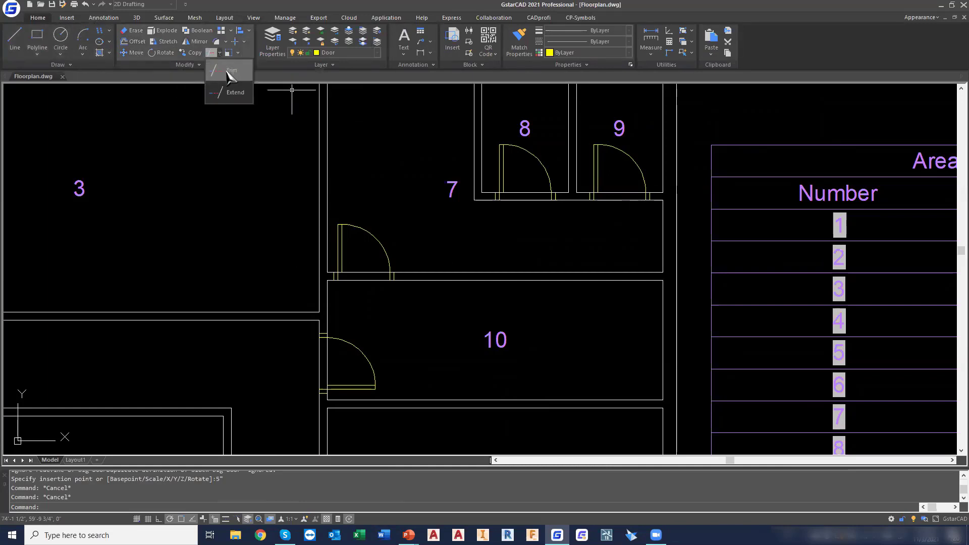
pyautogui.click(226, 72)
pyautogui.press('Return')
pyautogui.click(632, 209)
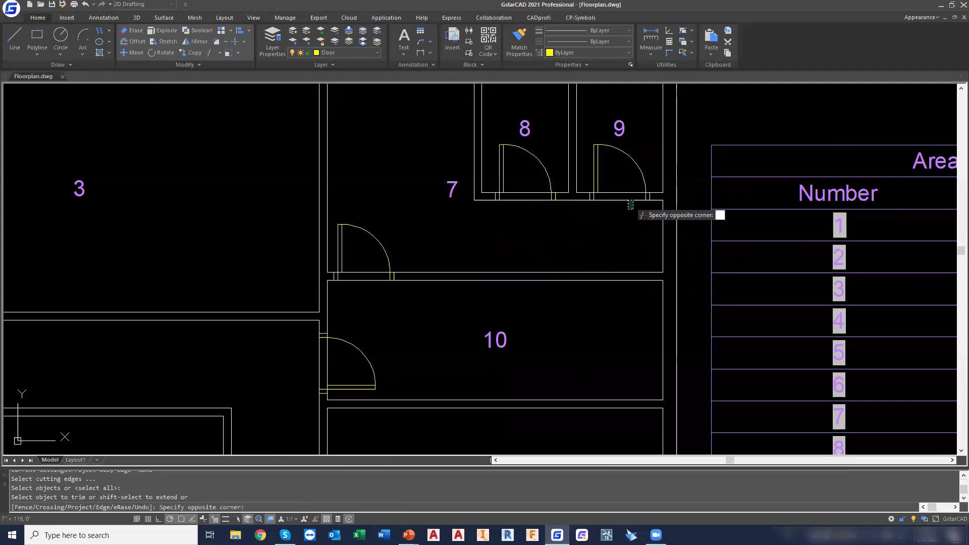
pyautogui.click(622, 180)
pyautogui.click(532, 208)
pyautogui.click(522, 181)
# Trim the wall lines across the door openings of rooms 7, 10, 11 and 4
pyautogui.click(366, 283)
pyautogui.click(353, 247)
pyautogui.click(338, 366)
pyautogui.click(308, 359)
pyautogui.moveTo(334, 328); pyautogui.dragTo(469, 205, button='middle')
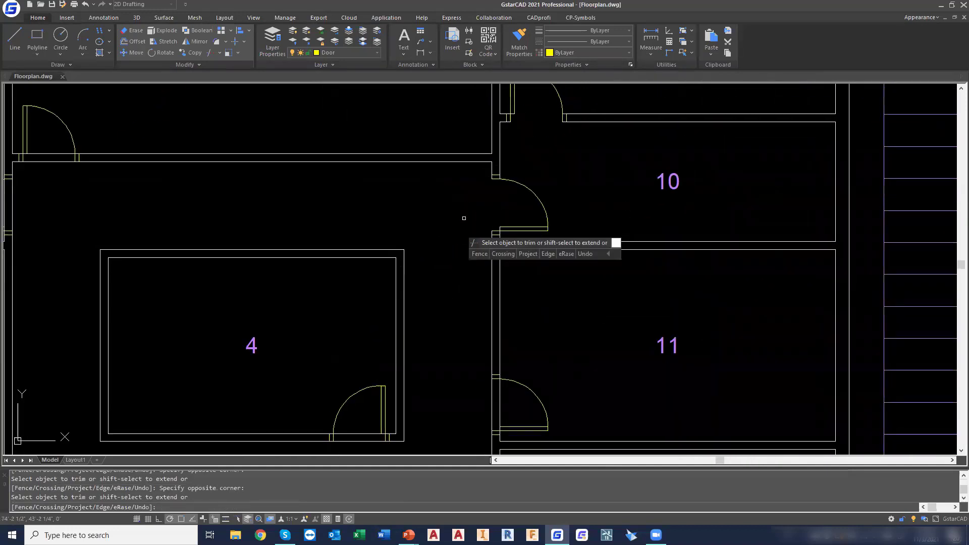
pyautogui.click(365, 419)
pyautogui.click(363, 441)
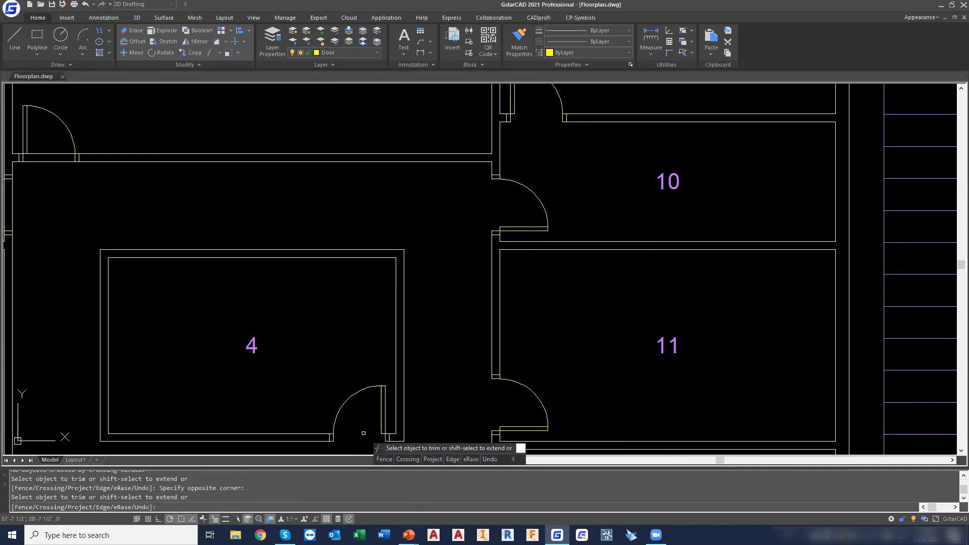
# Trim the wall lines across the corridor door openings of rooms 3, 1 and 2
pyautogui.scroll(-3, 362, 439)
pyautogui.moveTo(295, 328); pyautogui.dragTo(411, 211, button='middle')
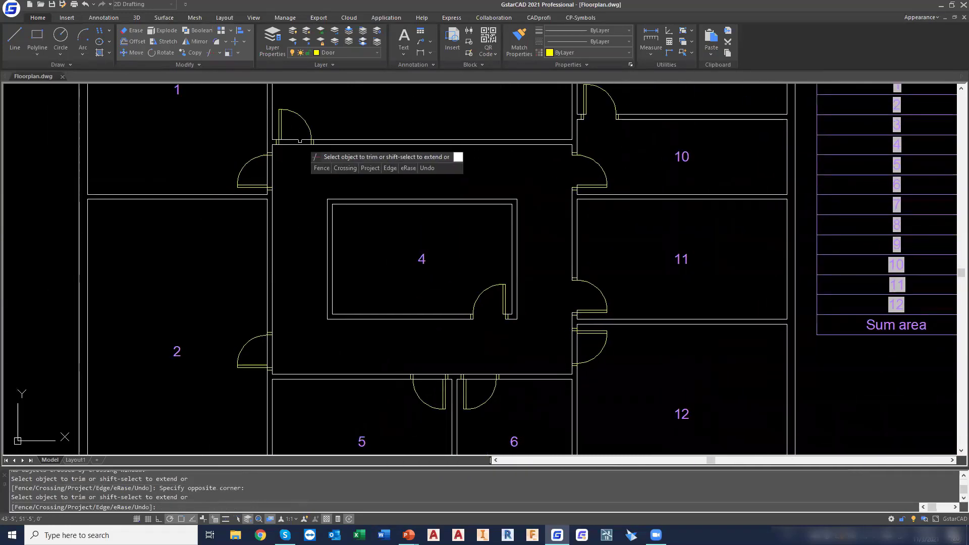
pyautogui.click(290, 167)
pyautogui.click(273, 172)
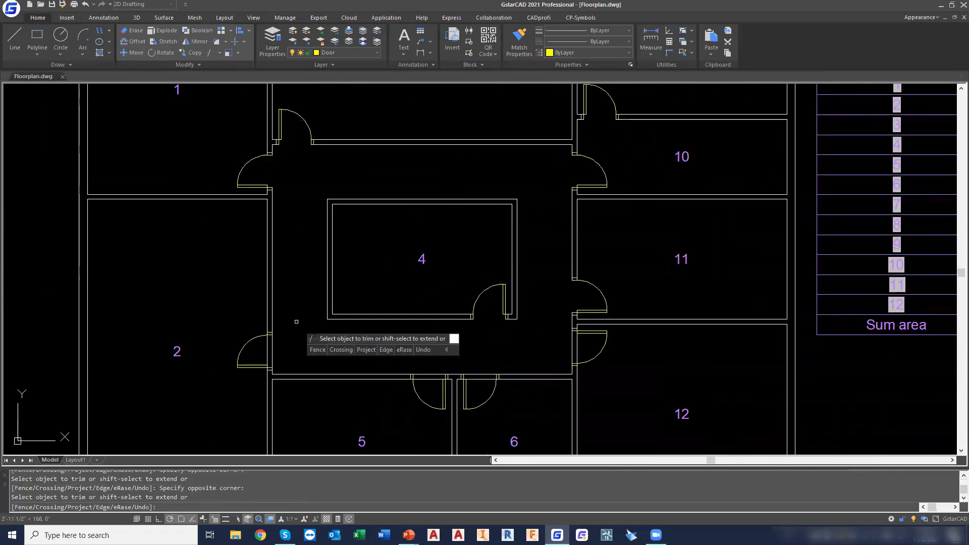
pyautogui.click(292, 349)
pyautogui.click(263, 354)
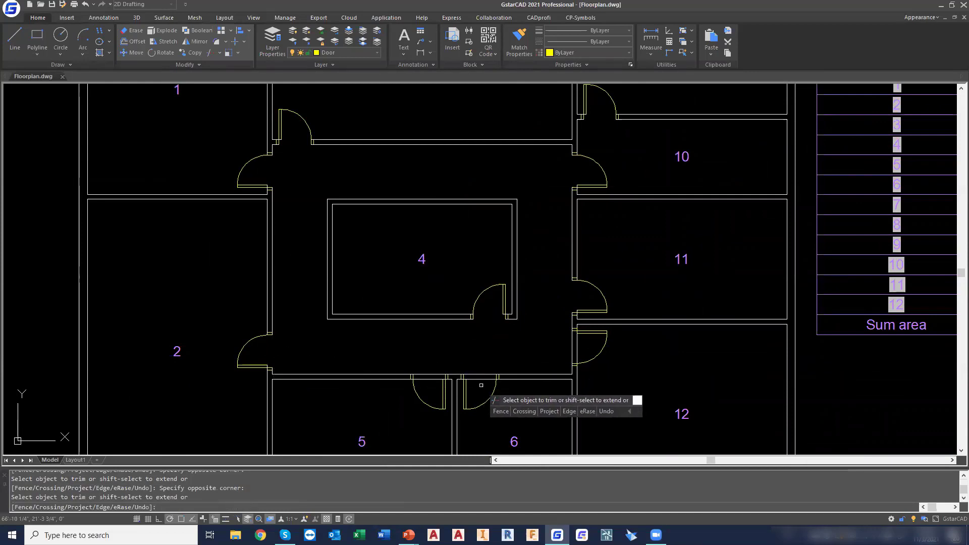
# Trim the wall lines across the door openings of rooms 5, 6 and 12
pyautogui.click(436, 390)
pyautogui.click(429, 367)
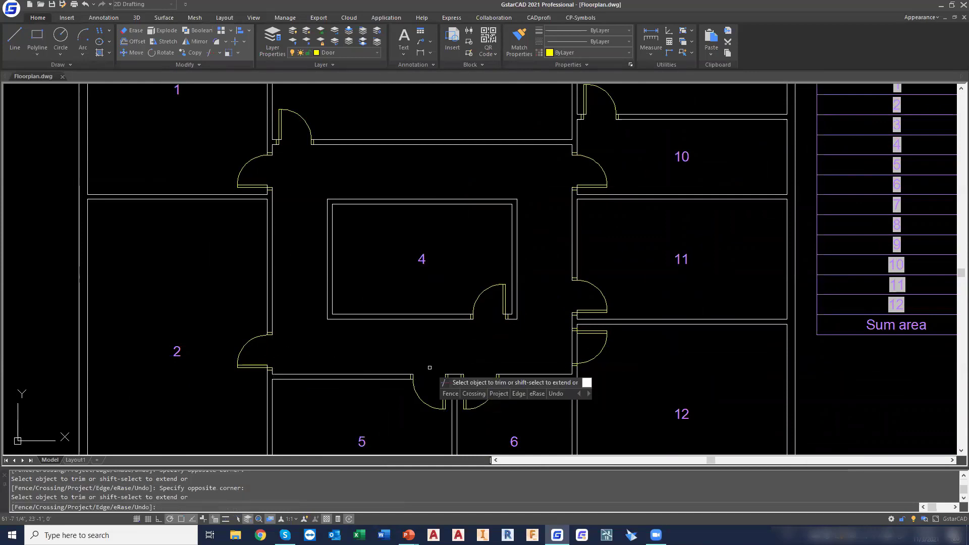
pyautogui.click(582, 351)
pyautogui.click(567, 347)
# Trim the outer wall lines across the Big Door opening in room 2's lower wall and end the Trim command
pyautogui.moveTo(549, 375); pyautogui.dragTo(554, 220, button='middle')
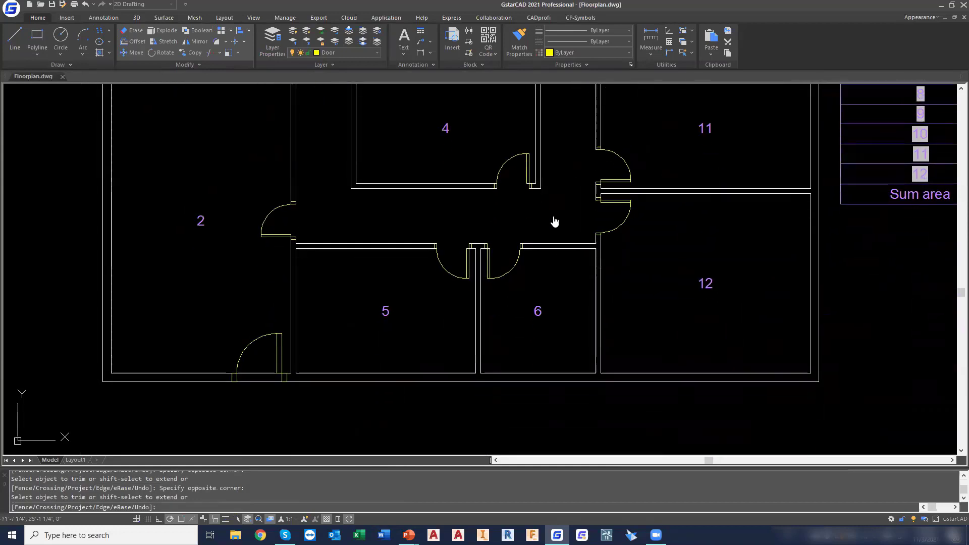
pyautogui.click(268, 388)
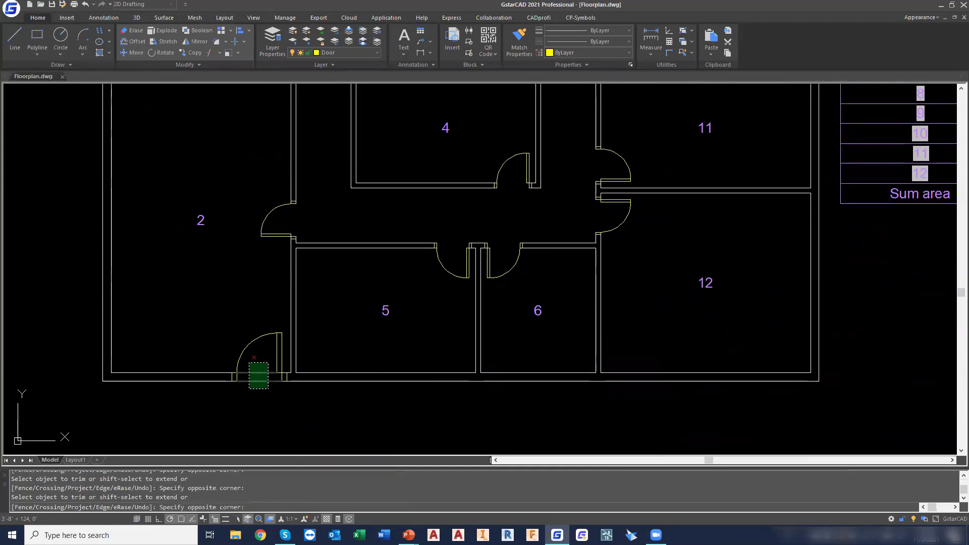
pyautogui.click(252, 368)
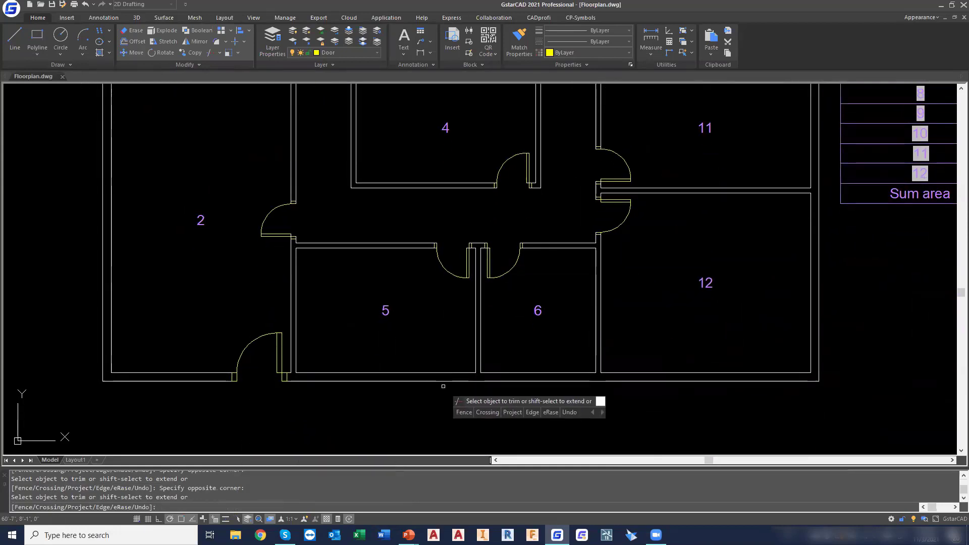
pyautogui.press('Escape')
pyautogui.scroll(-2, 443, 267)
pyautogui.moveTo(454, 260); pyautogui.dragTo(372, 354, button='middle')
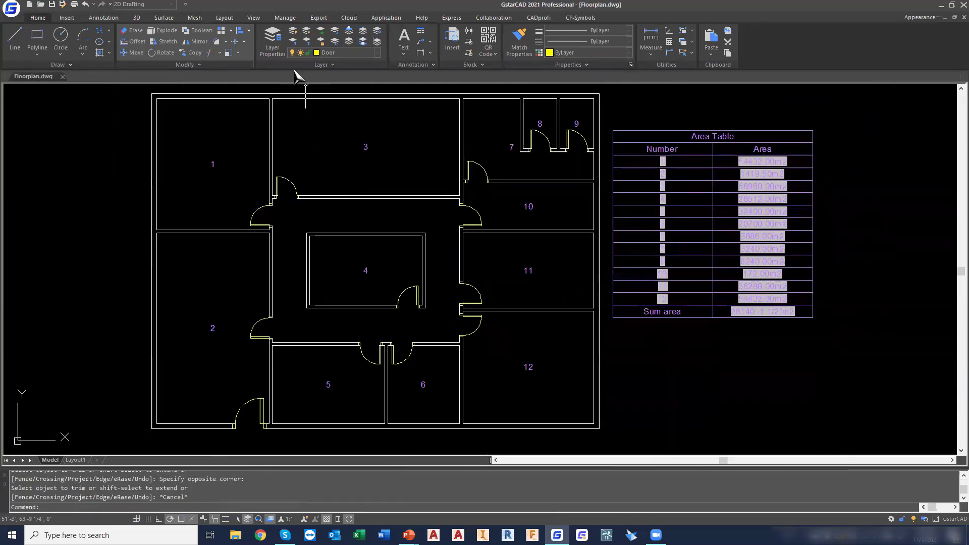
# Turn on the Furniture, Text and Window layers in the Layer Properties Manager and close it
pyautogui.click(273, 51)
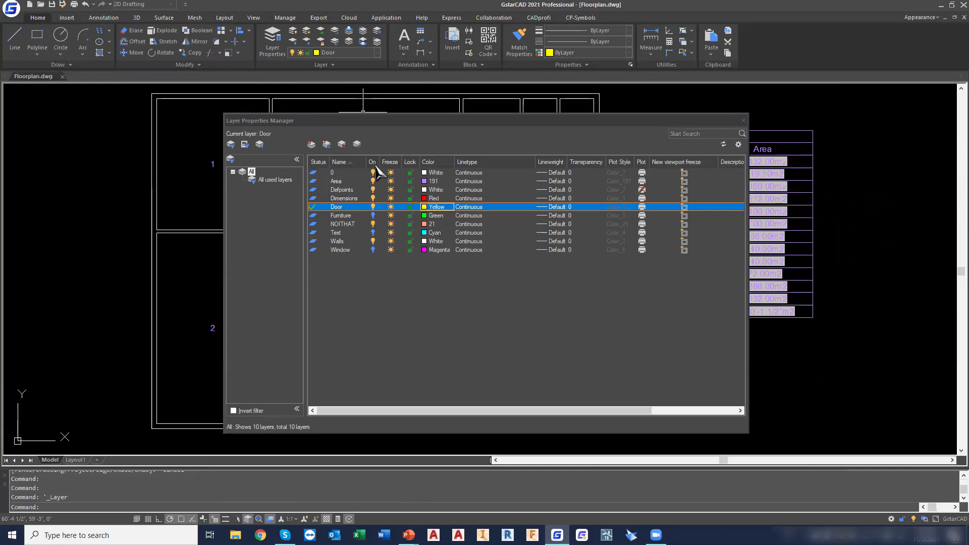
pyautogui.click(373, 216)
pyautogui.click(373, 232)
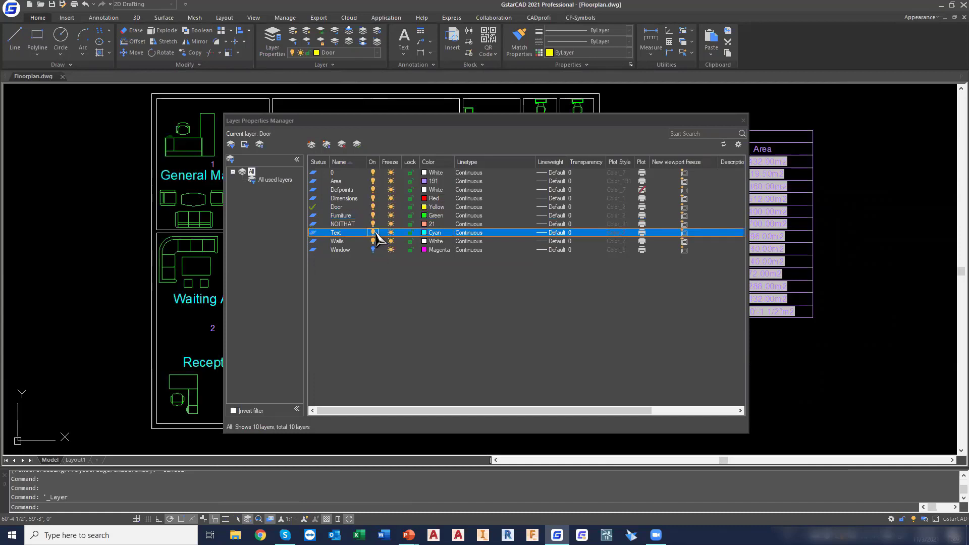
pyautogui.click(373, 250)
pyautogui.click(743, 120)
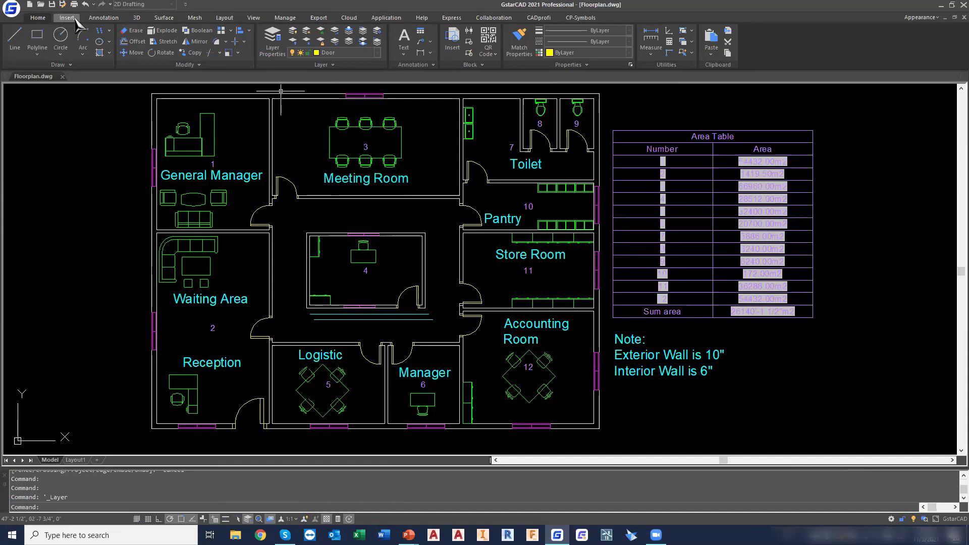
# Create a new text style named My Text Style
pyautogui.click(97, 19)
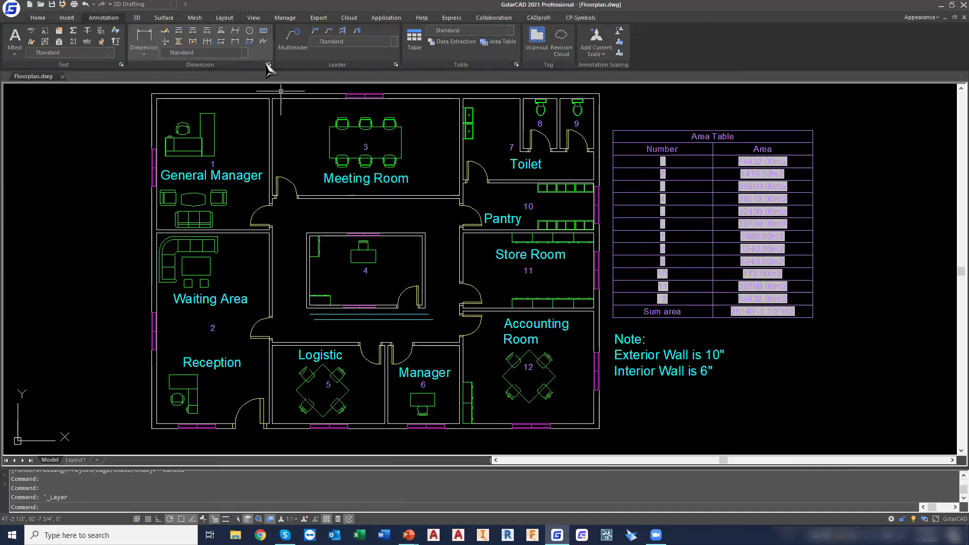
pyautogui.click(121, 64)
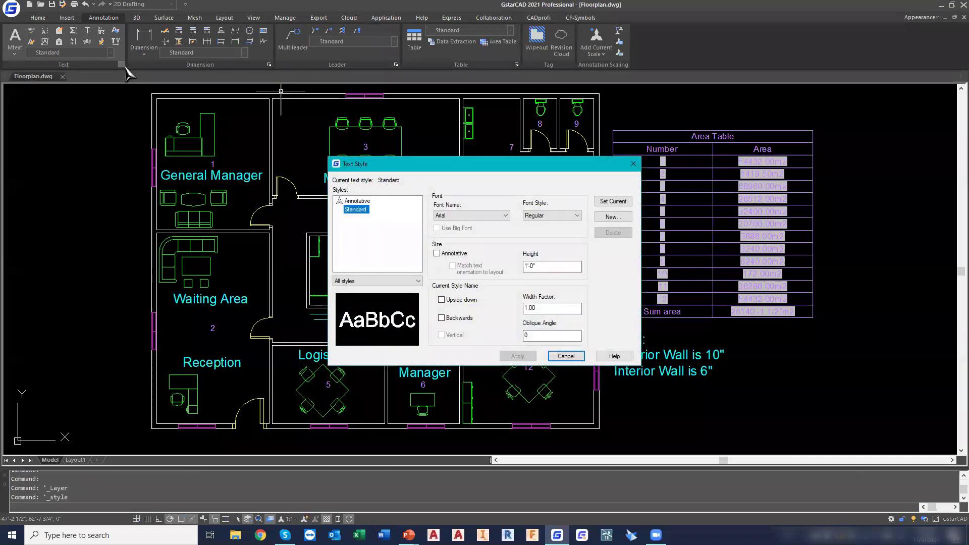
pyautogui.click(610, 218)
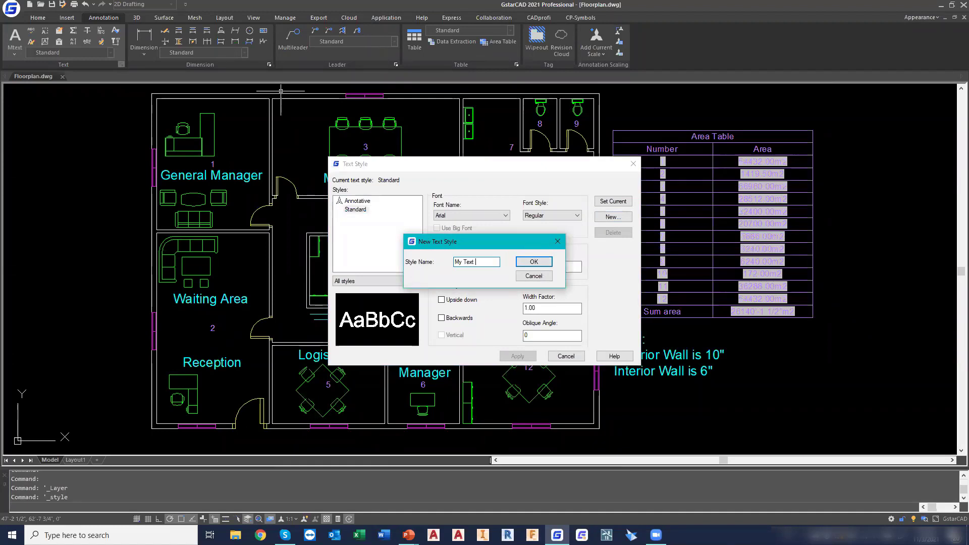
pyautogui.write('My Text Style')
pyautogui.press('Return')
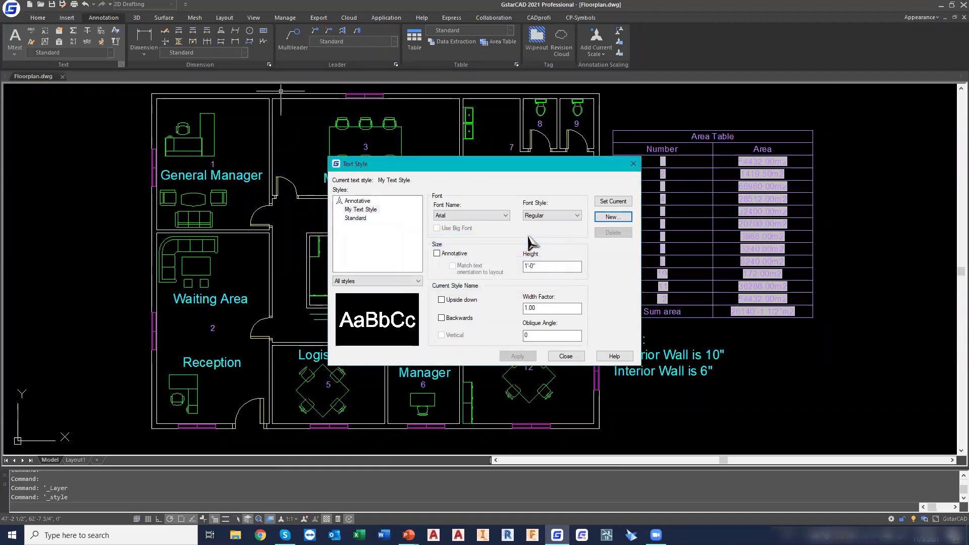
# Set My Text Style's height to 1'-6", make it the current style and save the changes
pyautogui.click(579, 266)
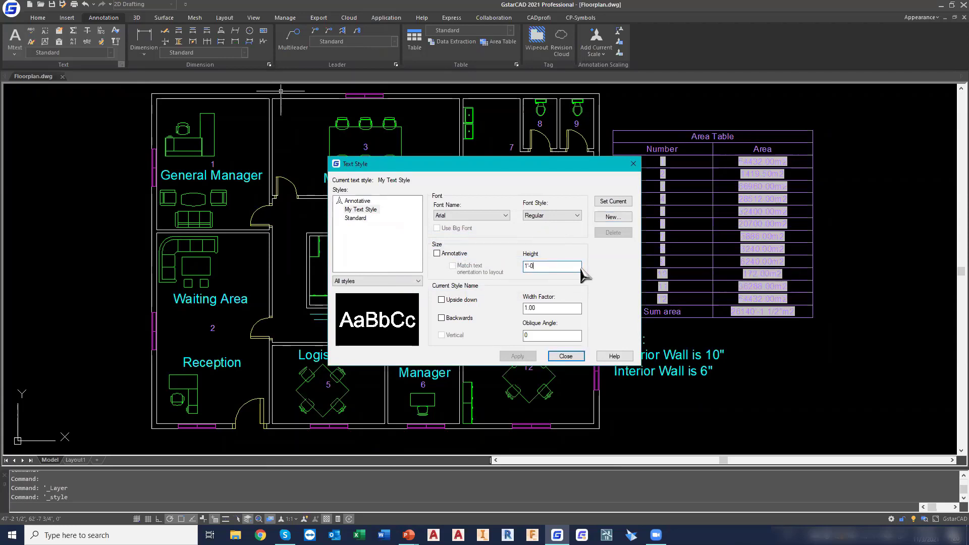
pyautogui.write('6')
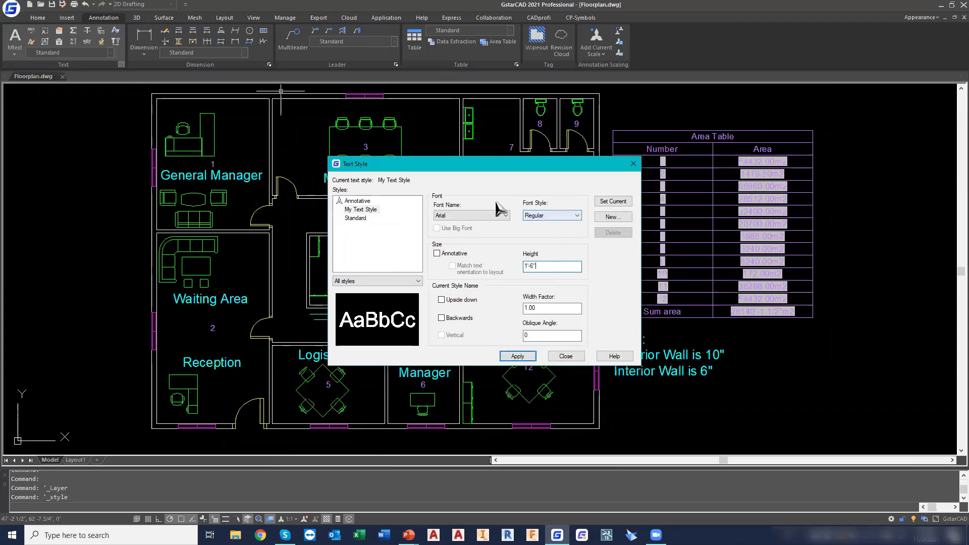
pyautogui.click(622, 201)
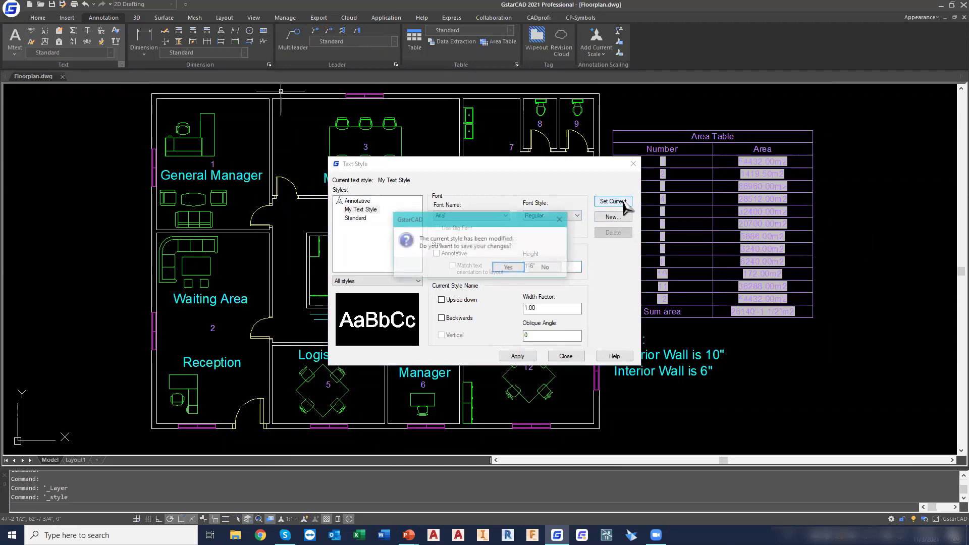
pyautogui.click(509, 268)
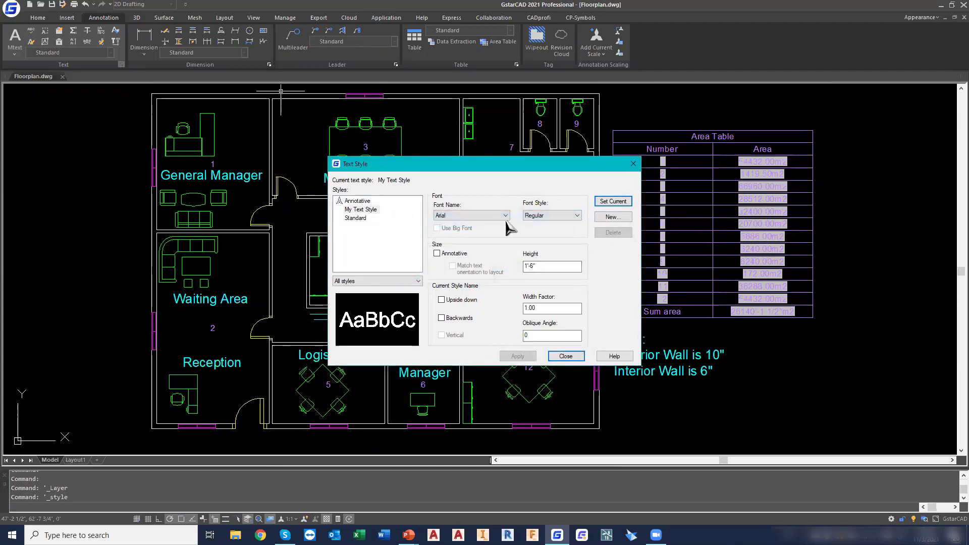
pyautogui.click(566, 356)
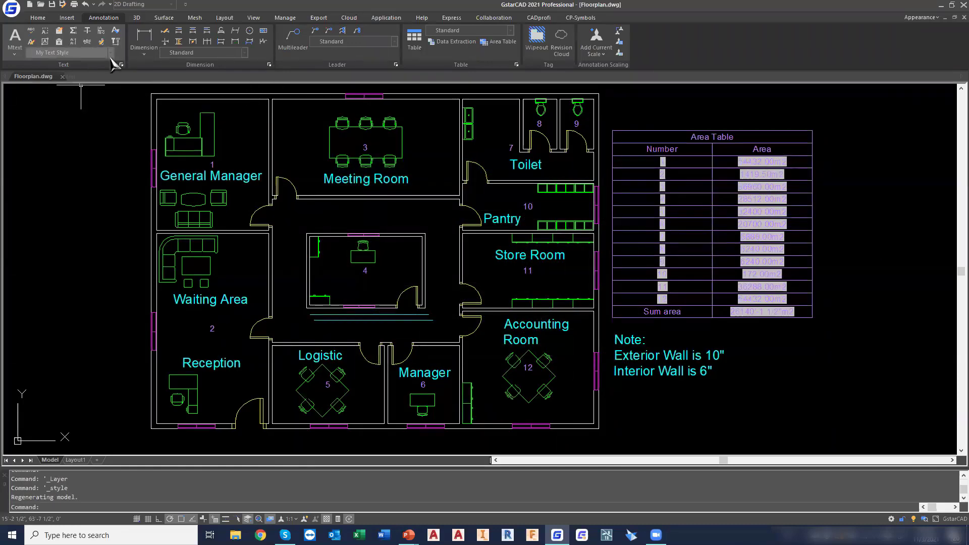
# Choose My Text Style from the available text styles for new annotation text
pyautogui.click(111, 54)
pyautogui.click(111, 54)
pyautogui.click(111, 54)
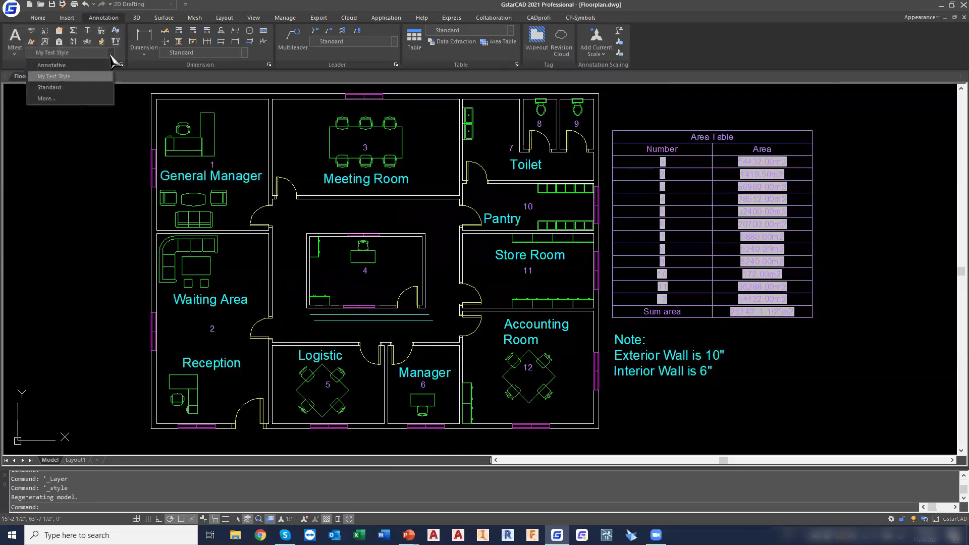
pyautogui.click(67, 79)
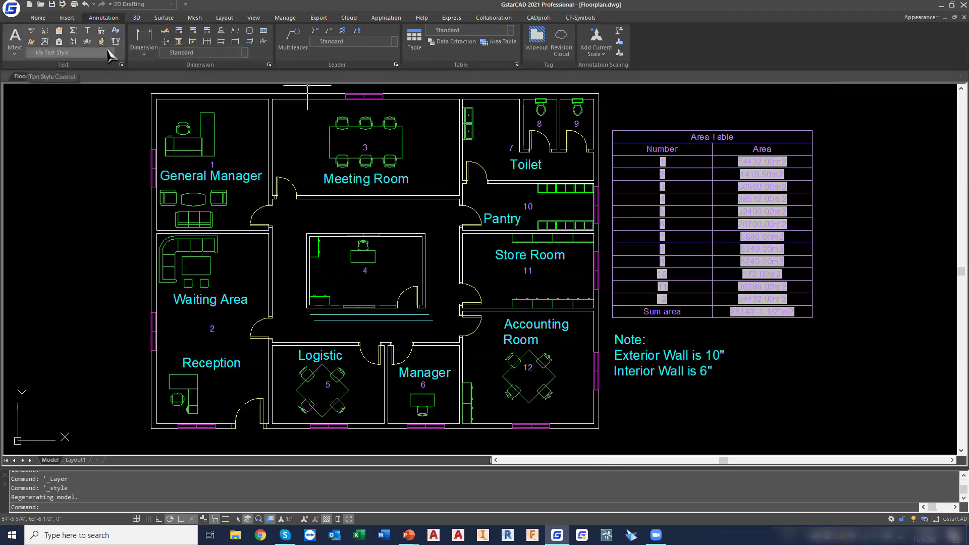
# Add the multiline text "Secretary Room" inside room 4, below its number
pyautogui.click(15, 54)
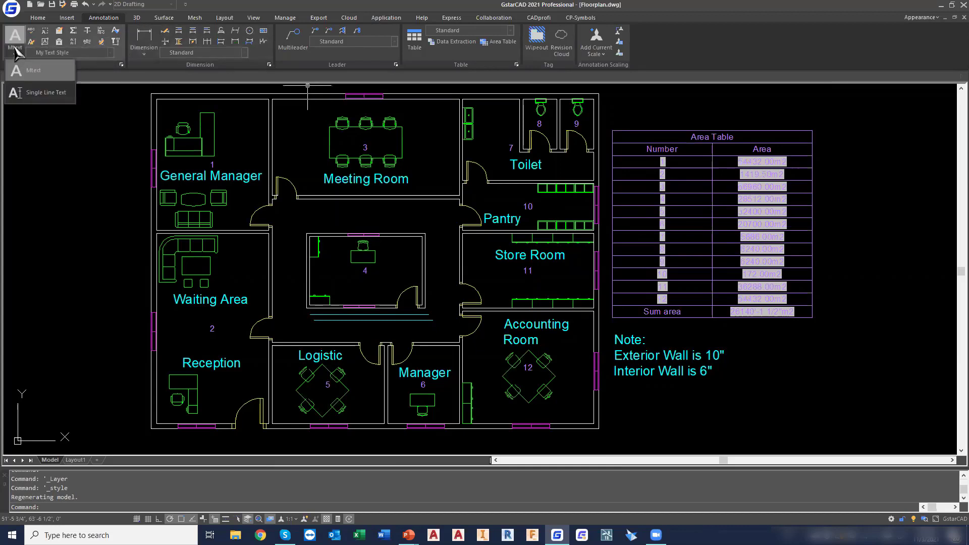
pyautogui.click(50, 75)
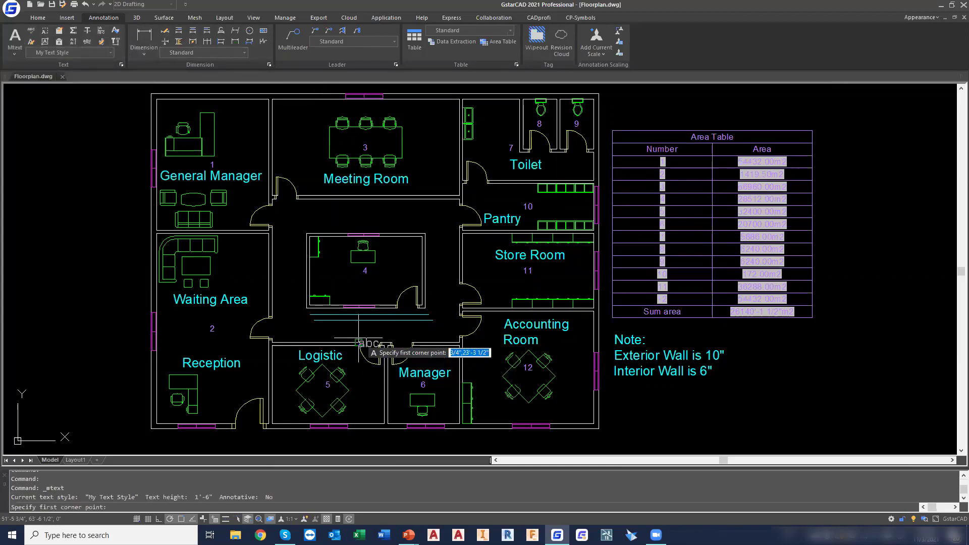
pyautogui.click(319, 273)
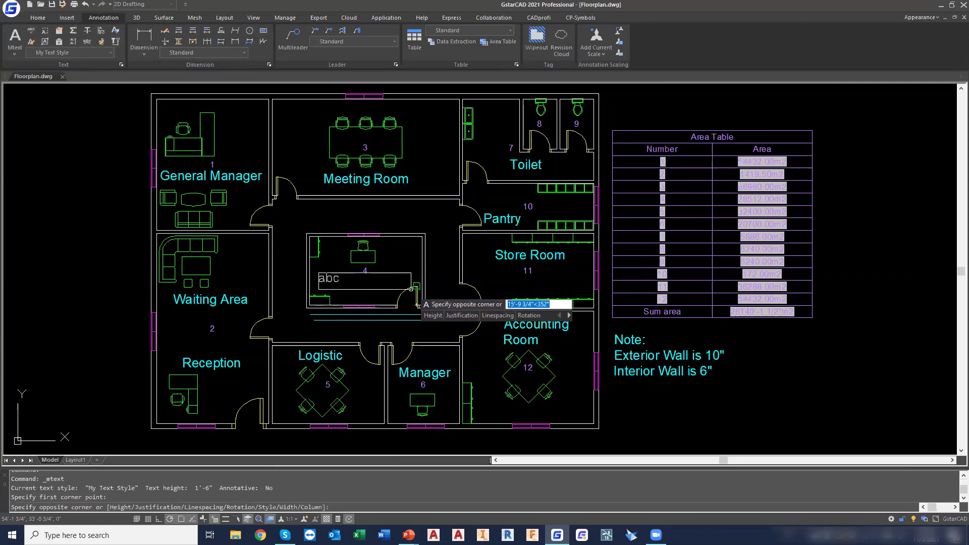
pyautogui.click(417, 296)
pyautogui.scroll(-1, 399, 288)
pyautogui.scroll(4, 390, 282)
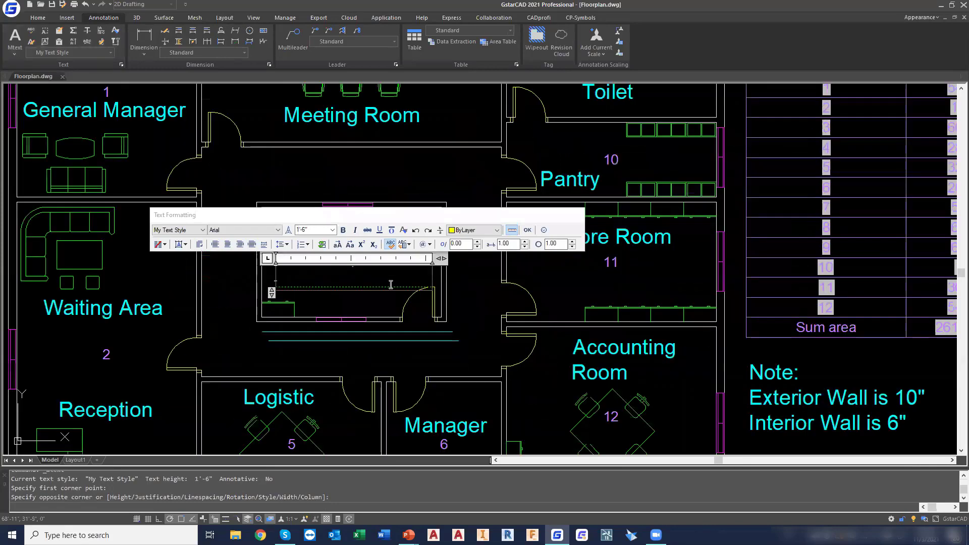
pyautogui.moveTo(410, 216); pyautogui.dragTo(402, 168)
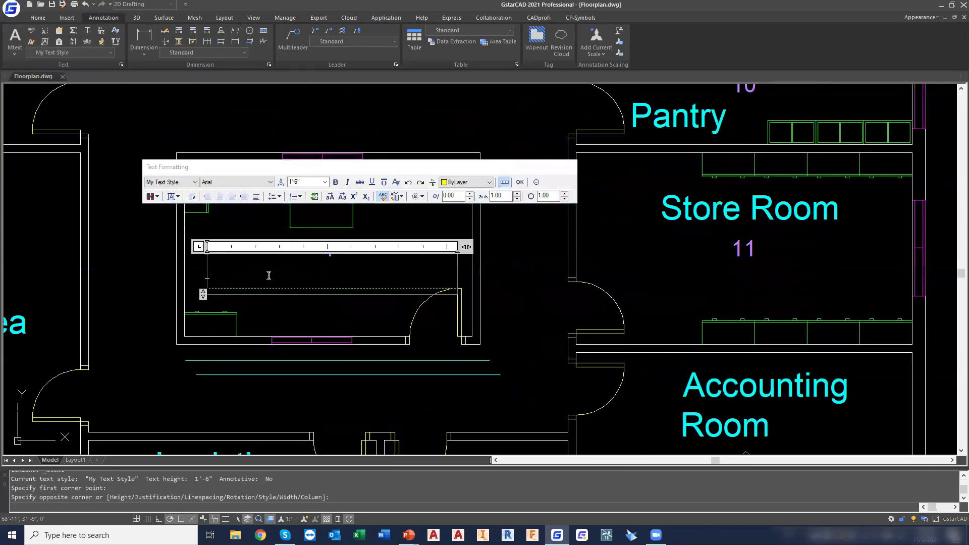
pyautogui.write('Secretary Room')
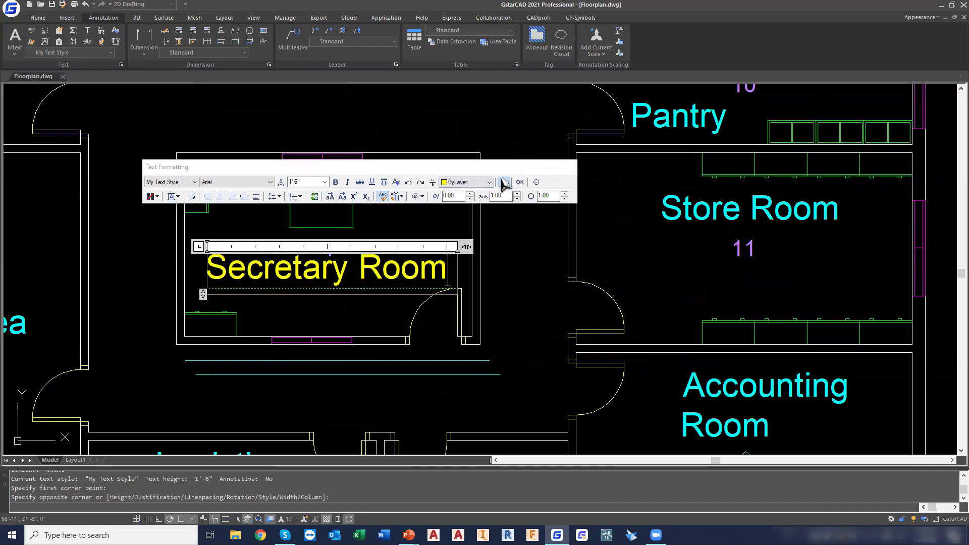
pyautogui.click(519, 183)
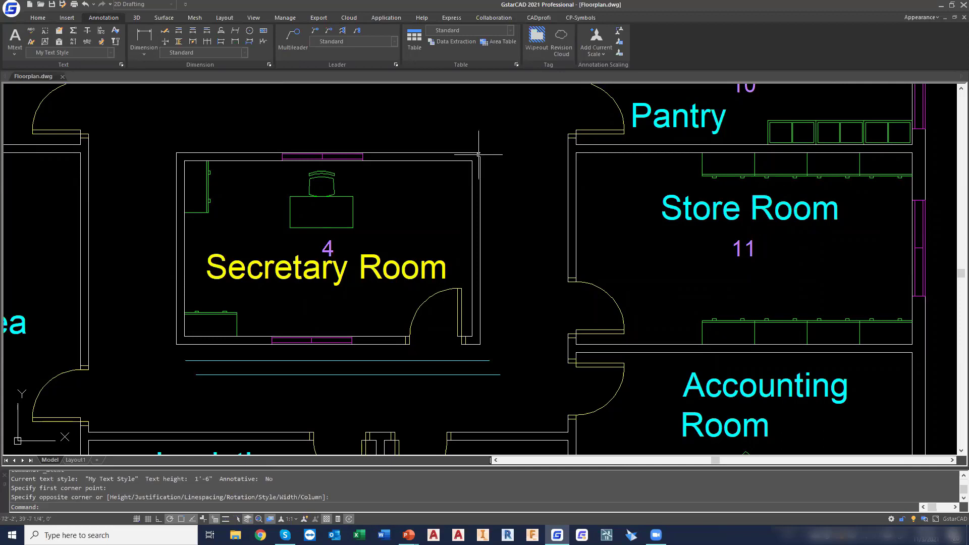
# Move the "Secretary Room" label in room 4 onto the Text layer
pyautogui.click(373, 257)
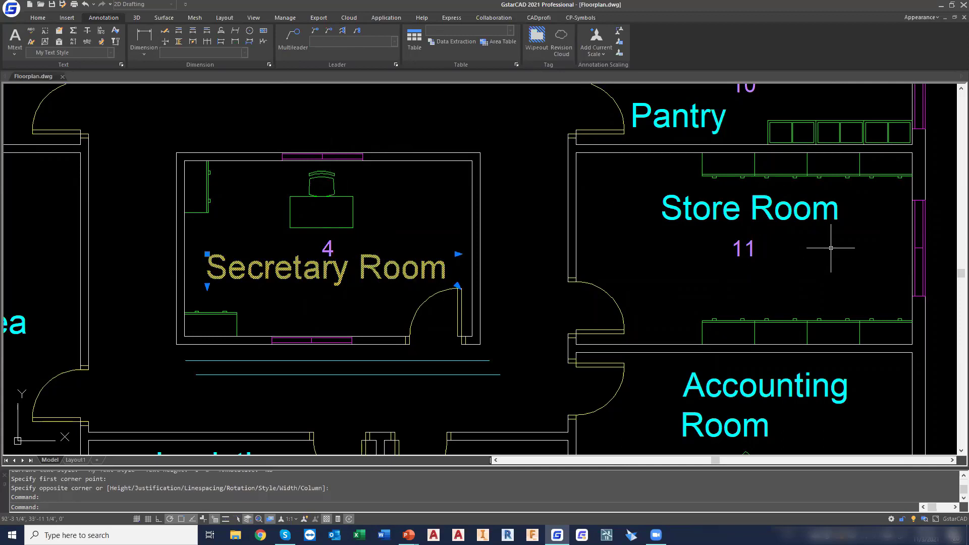
pyautogui.click(38, 18)
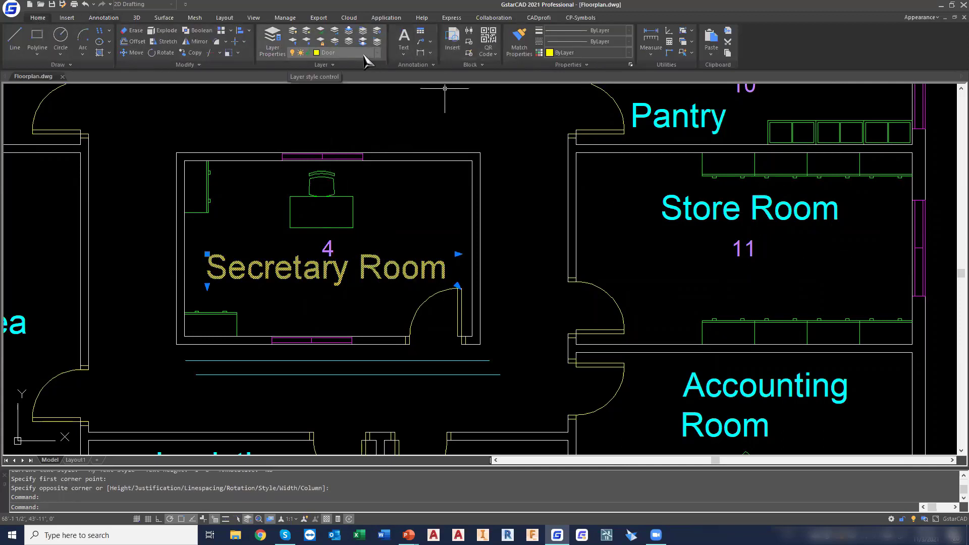
pyautogui.click(371, 53)
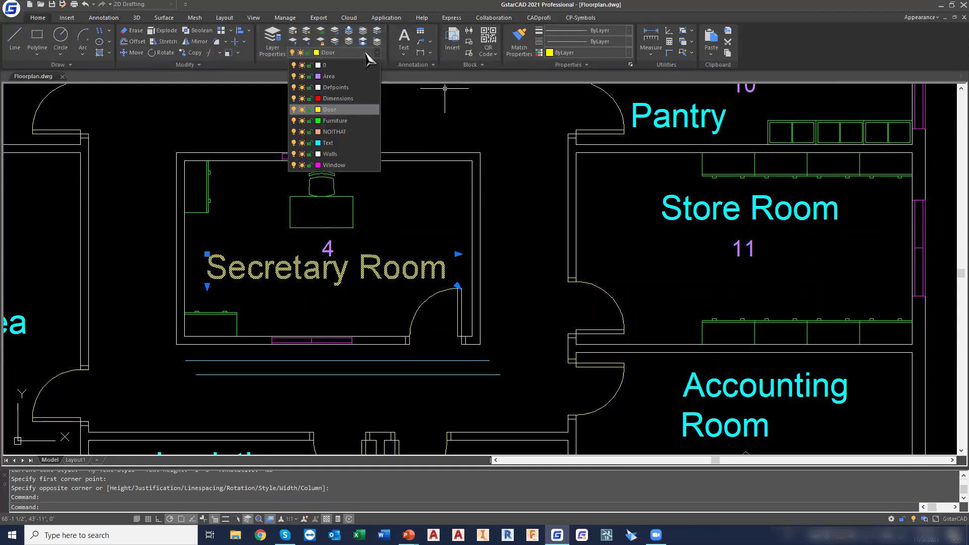
pyautogui.click(348, 142)
pyautogui.press('Escape')
pyautogui.press('Escape')
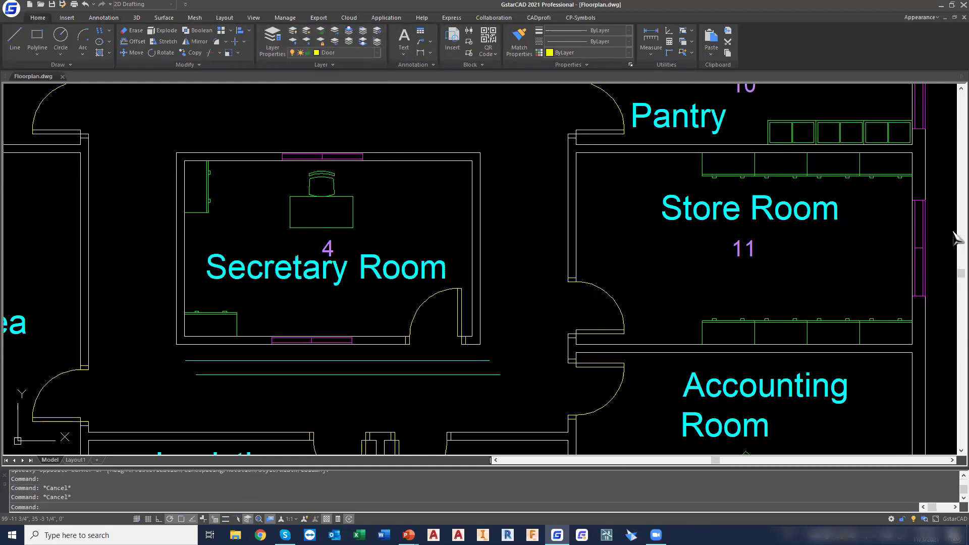
pyautogui.scroll(-5, 544, 126)
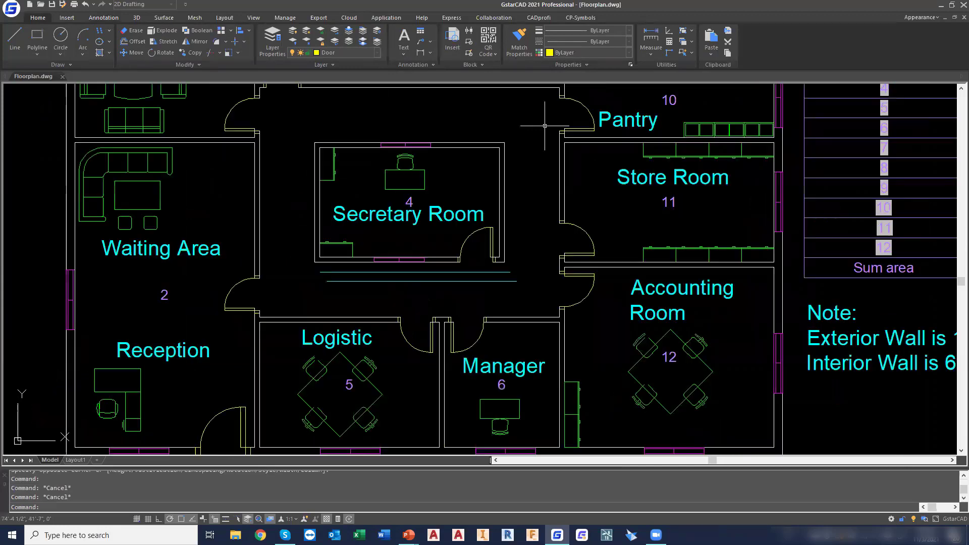
pyautogui.scroll(2, 498, 213)
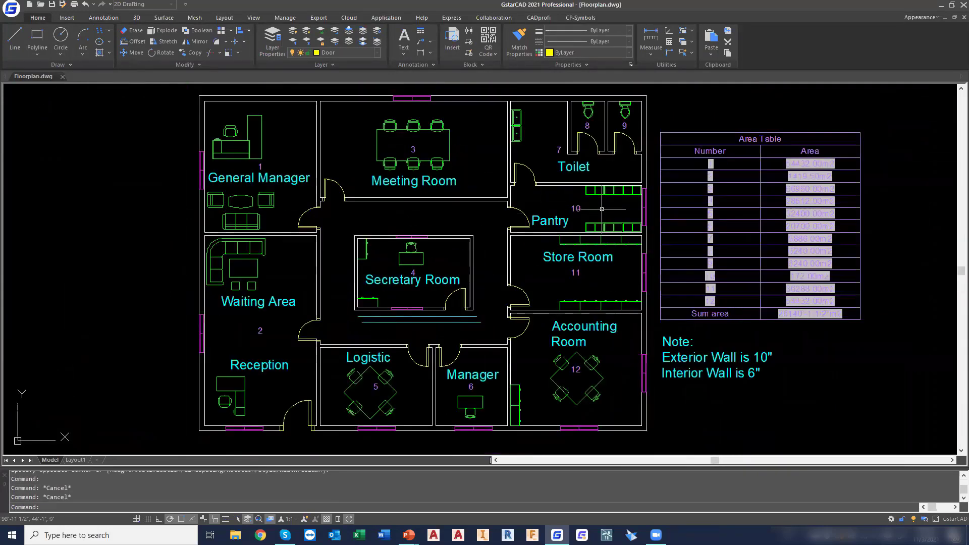
# Review the areatable and Hatch entries in the Autolayer settings and check the drawing's existing layers
pyautogui.click(240, 352)
pyautogui.press('Escape')
pyautogui.rightClick(249, 519)
pyautogui.click(275, 497)
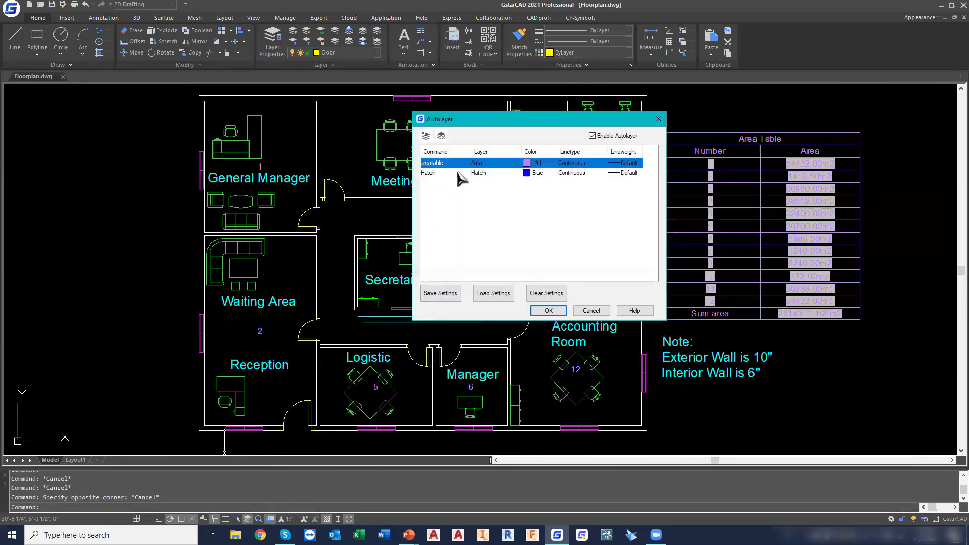
pyautogui.click(459, 173)
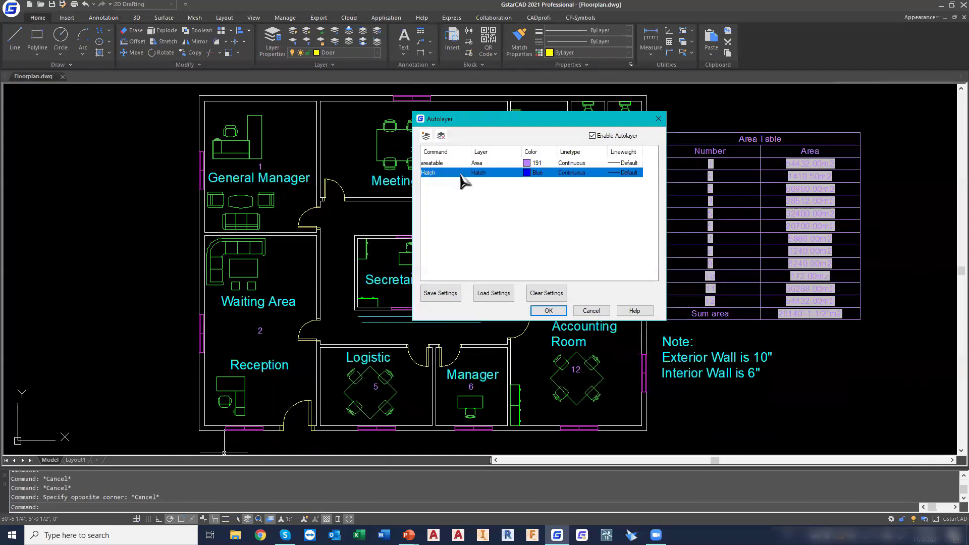
pyautogui.click(548, 310)
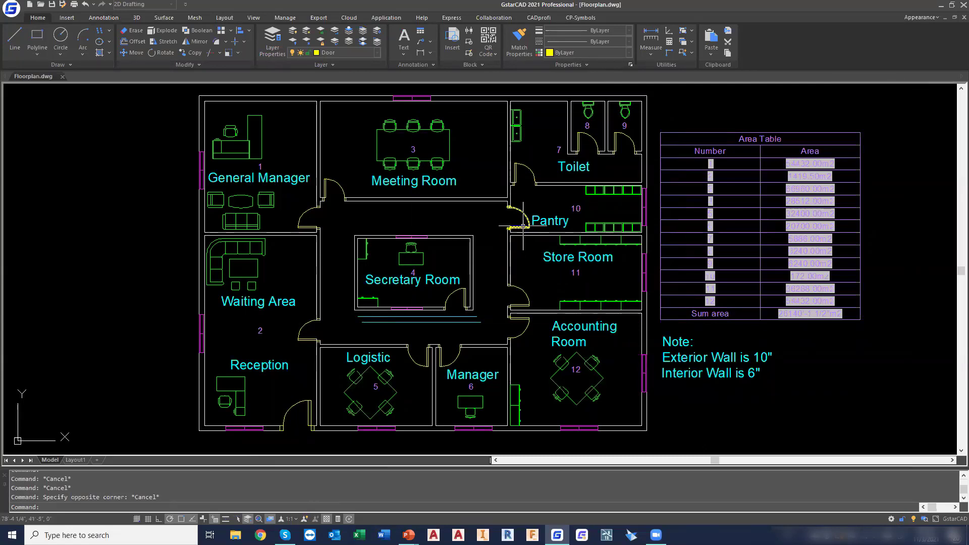
pyautogui.click(373, 53)
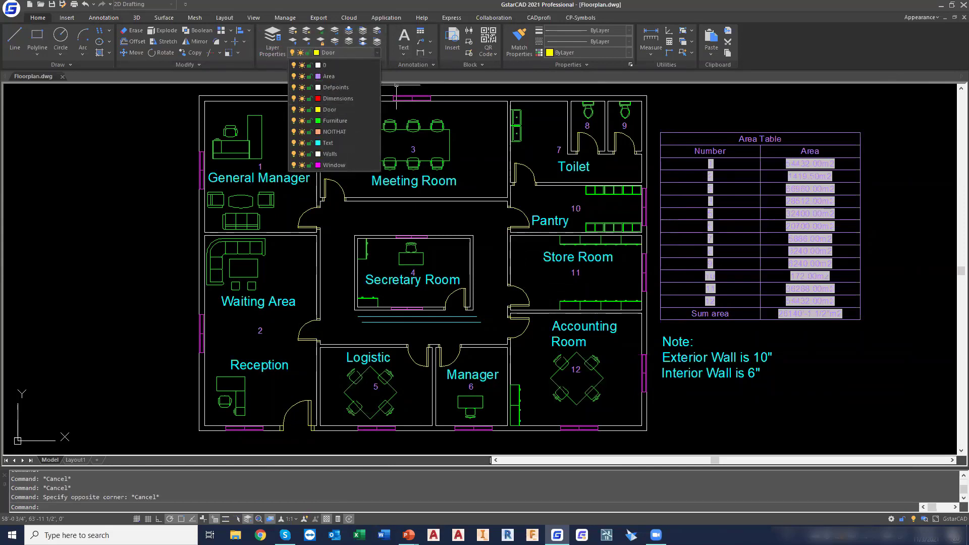
pyautogui.click(125, 107)
# Start a new hatch with the predefined ANSI32 pattern
pyautogui.click(108, 53)
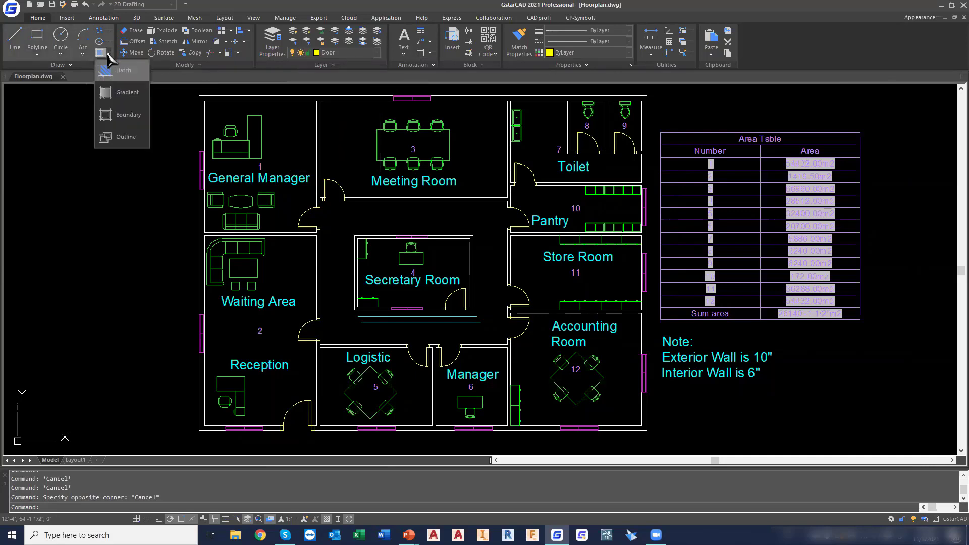
pyautogui.click(124, 71)
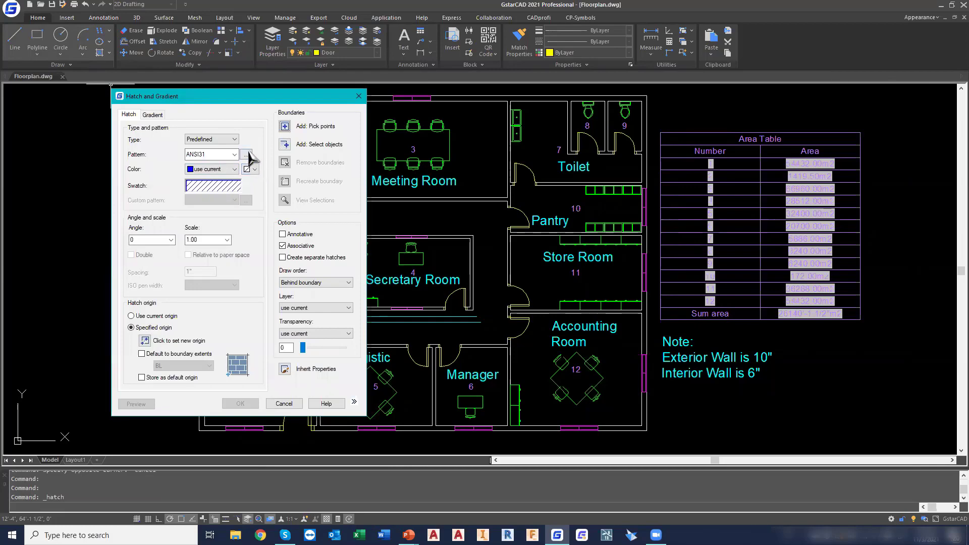
pyautogui.click(247, 154)
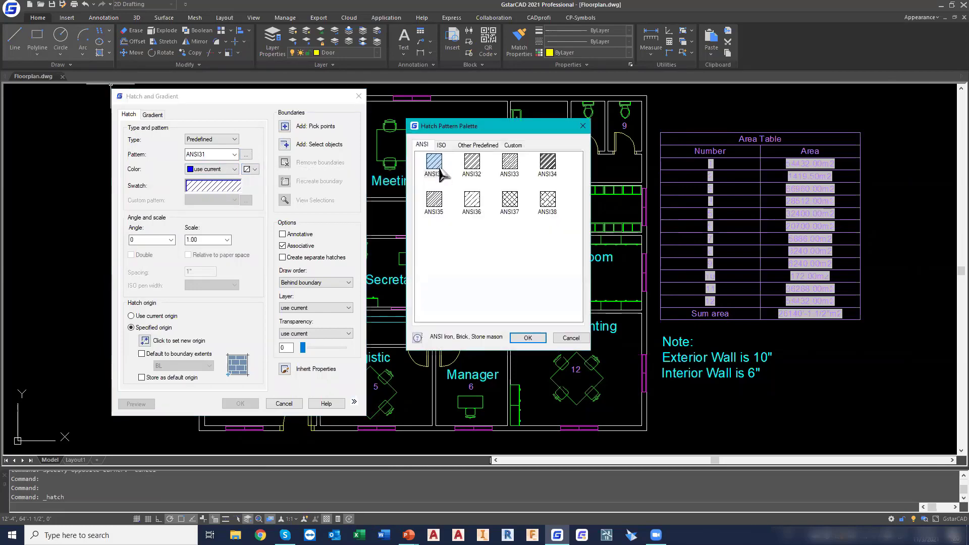
pyautogui.click(476, 169)
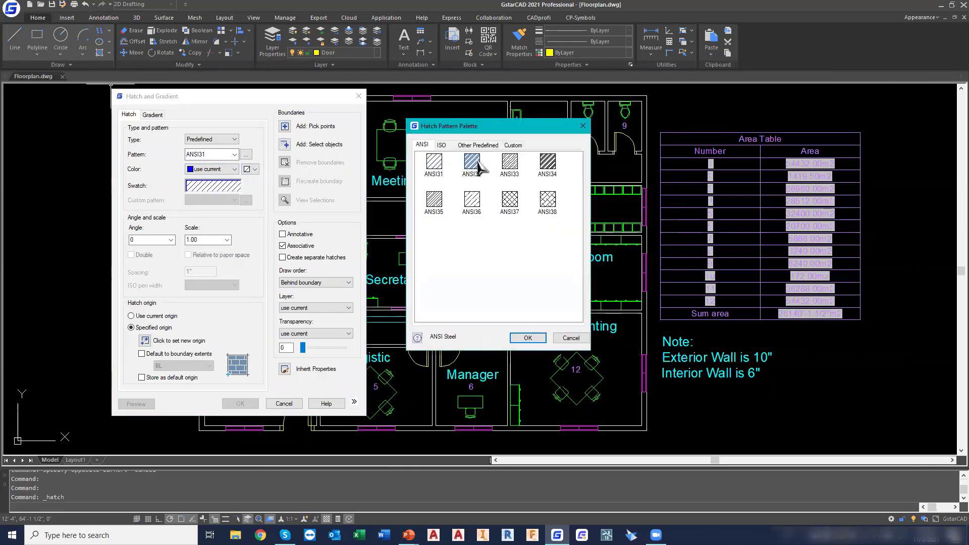
pyautogui.click(528, 338)
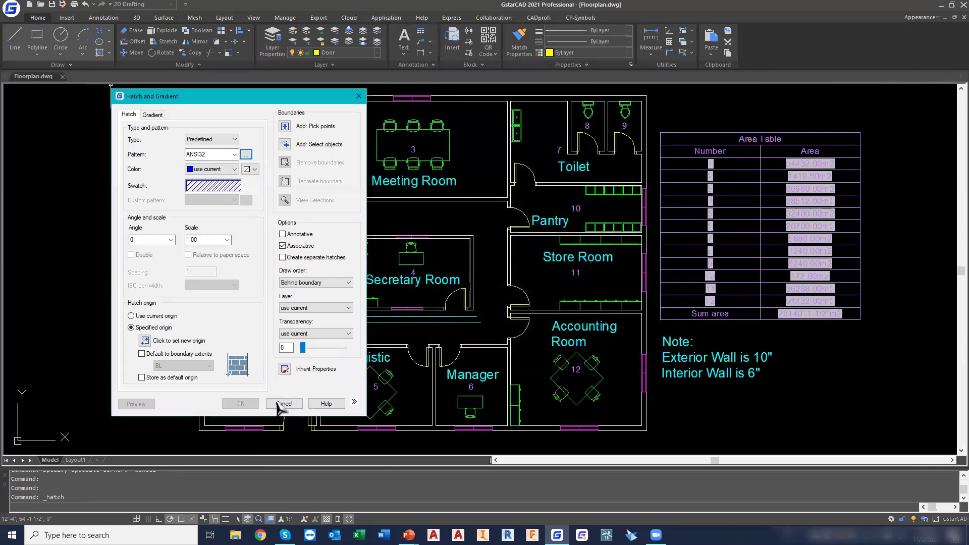
# Pick points inside the exterior walls and room partition walls around the floor plan as hatch boundaries
pyautogui.click(285, 126)
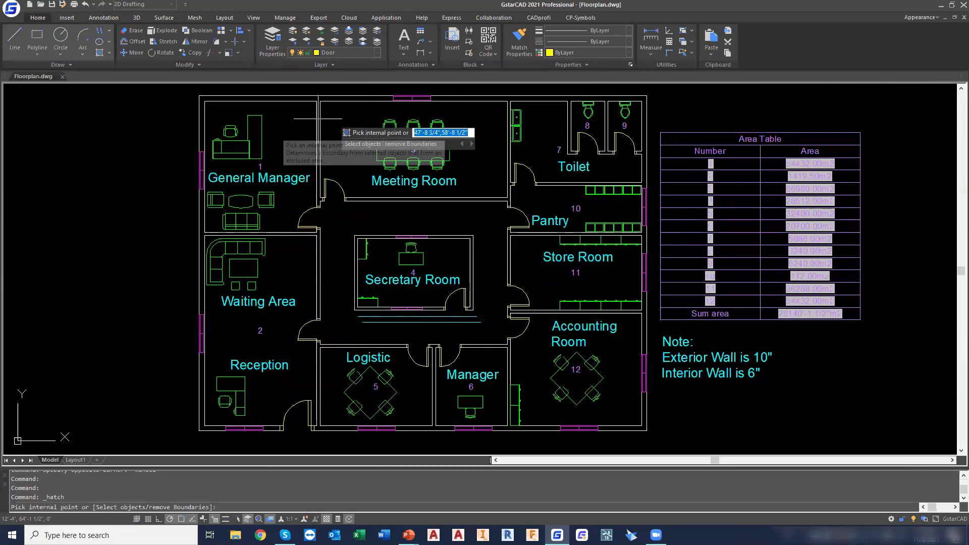
pyautogui.click(463, 98)
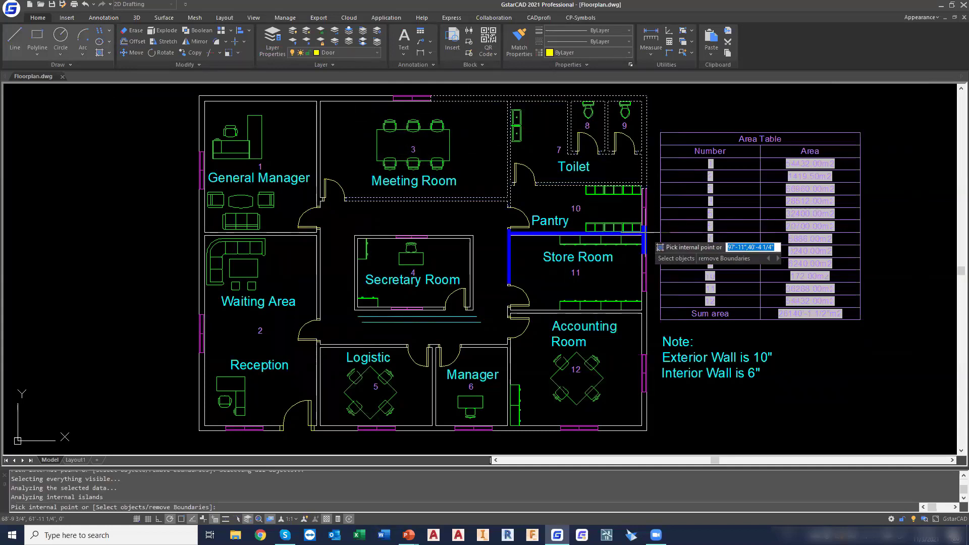
pyautogui.click(640, 252)
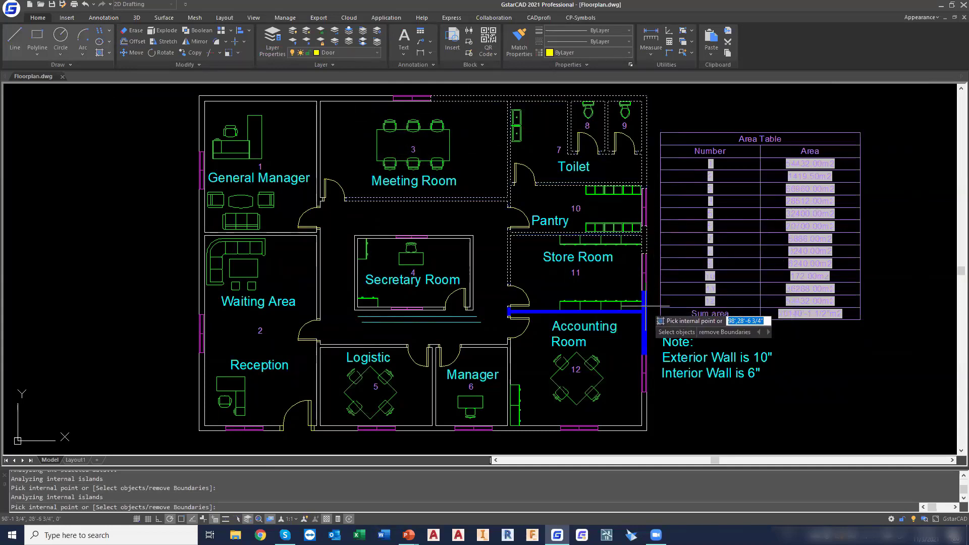
pyautogui.click(642, 398)
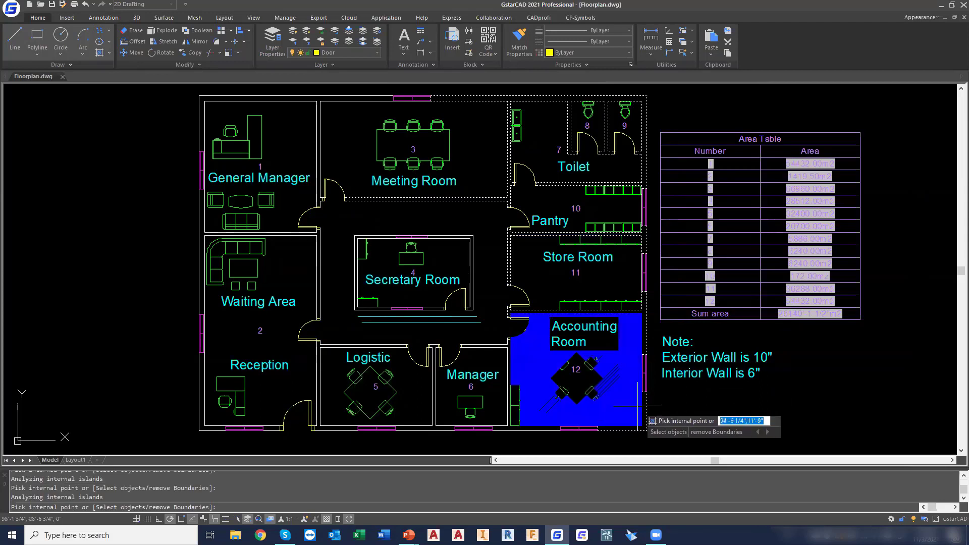
pyautogui.click(544, 429)
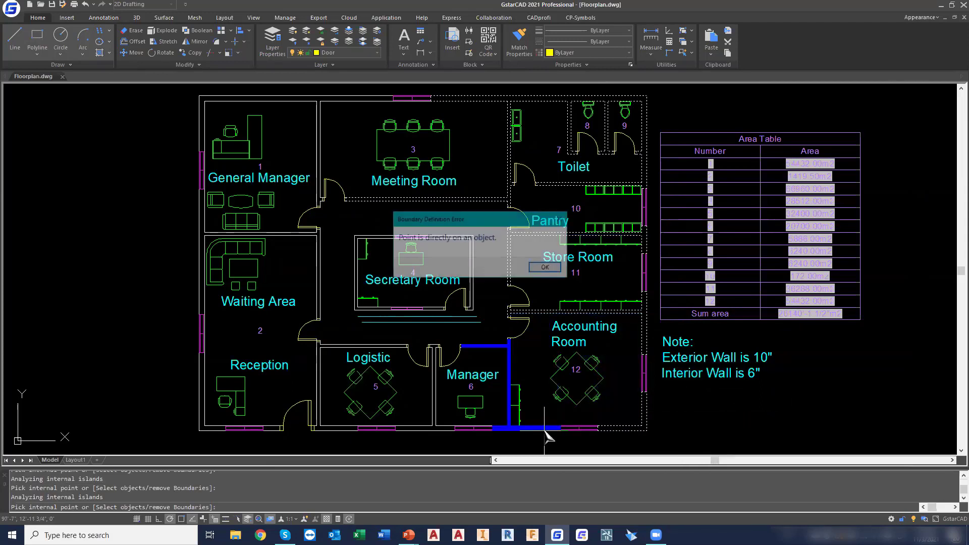
pyautogui.click(546, 268)
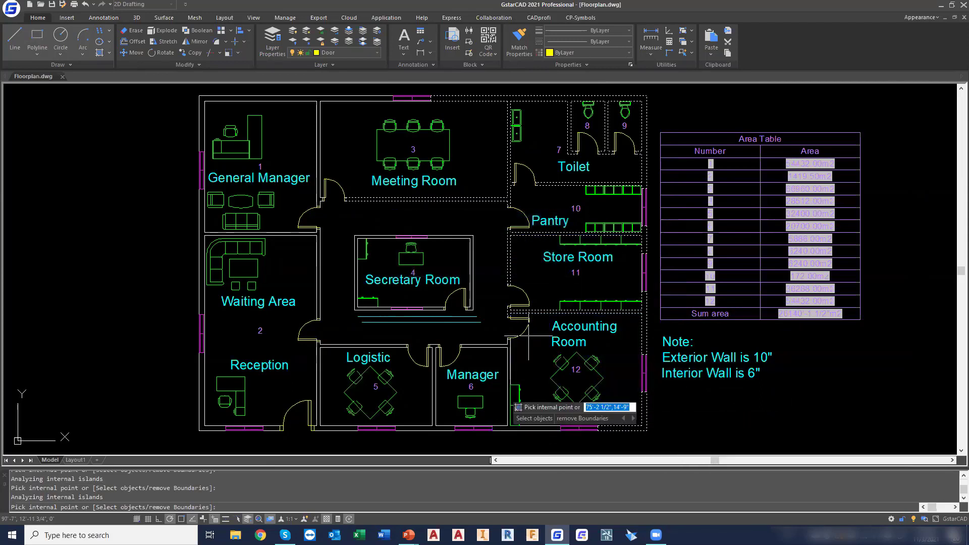
pyautogui.click(435, 410)
pyautogui.click(385, 367)
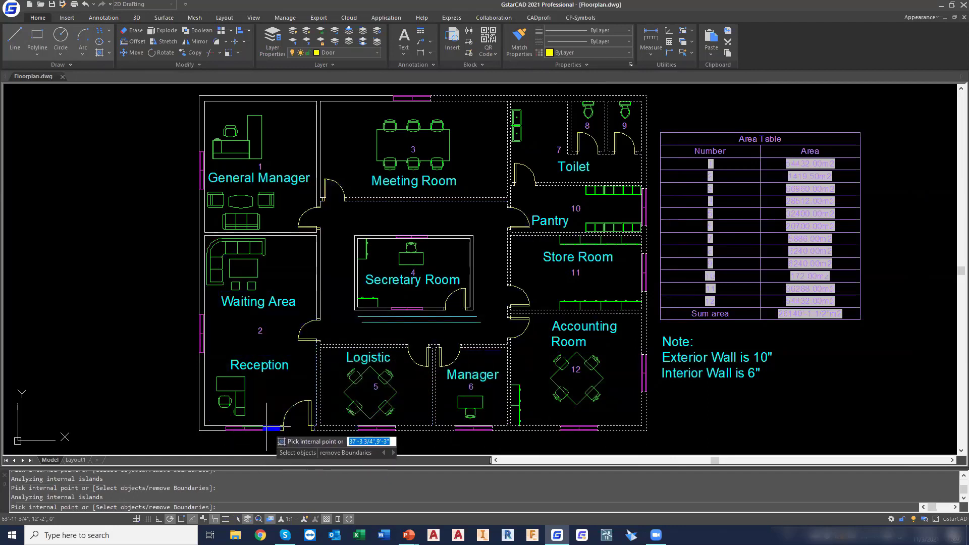
pyautogui.click(210, 304)
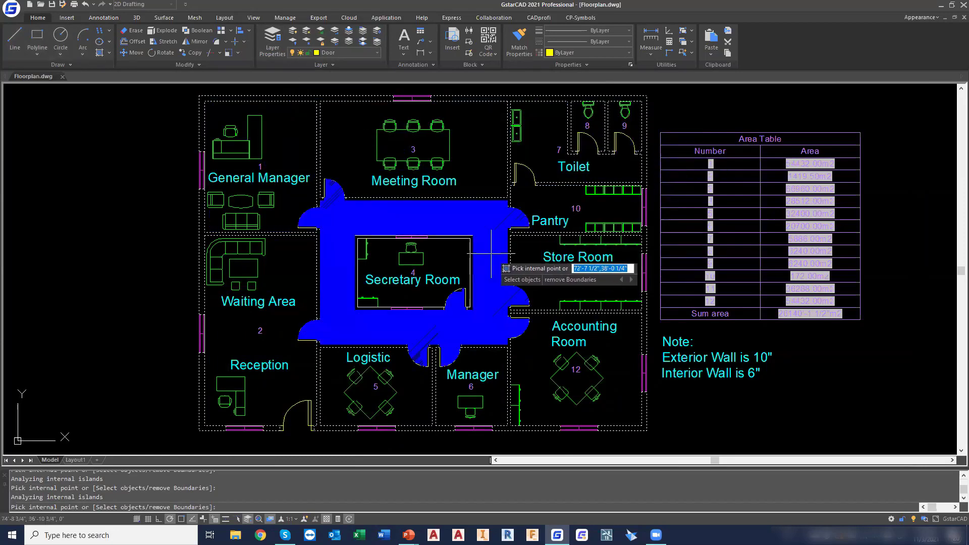
# Add the walls enclosing the Secretary Room to the boundaries and apply the hatch
pyautogui.click(470, 298)
pyautogui.click(546, 268)
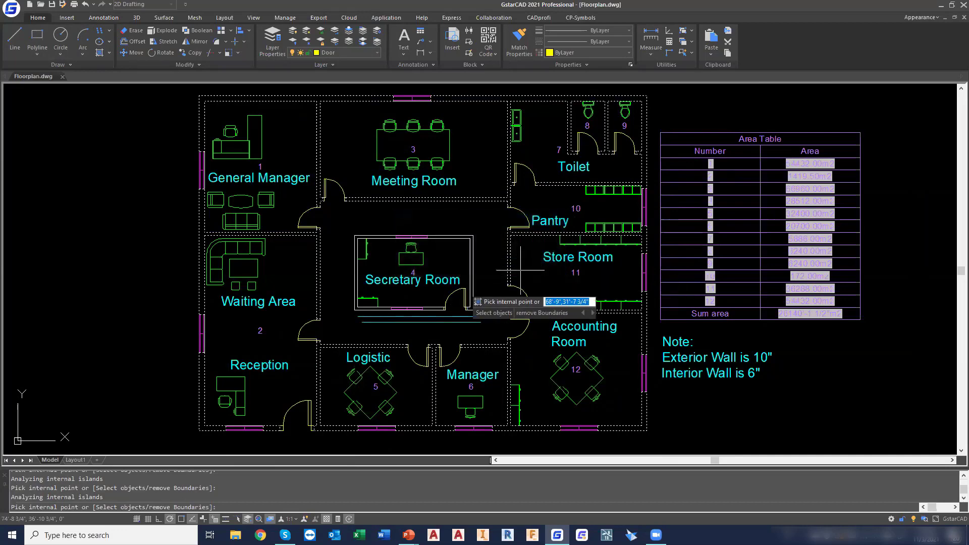
pyautogui.scroll(4, 406, 272)
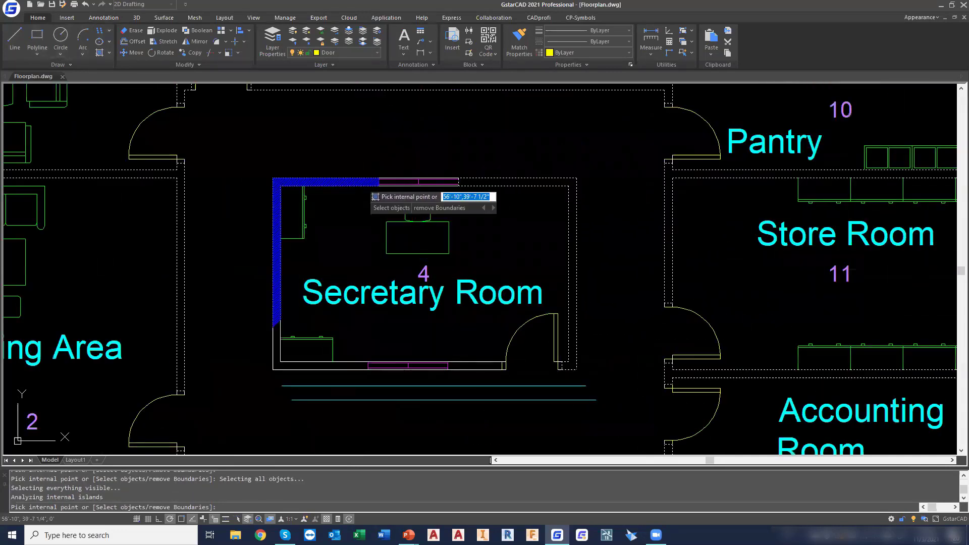
pyautogui.click(575, 255)
pyautogui.press('Return')
pyautogui.click(239, 404)
# Edit the wall hatch to use a larger pattern scale
pyautogui.scroll(-5, 476, 230)
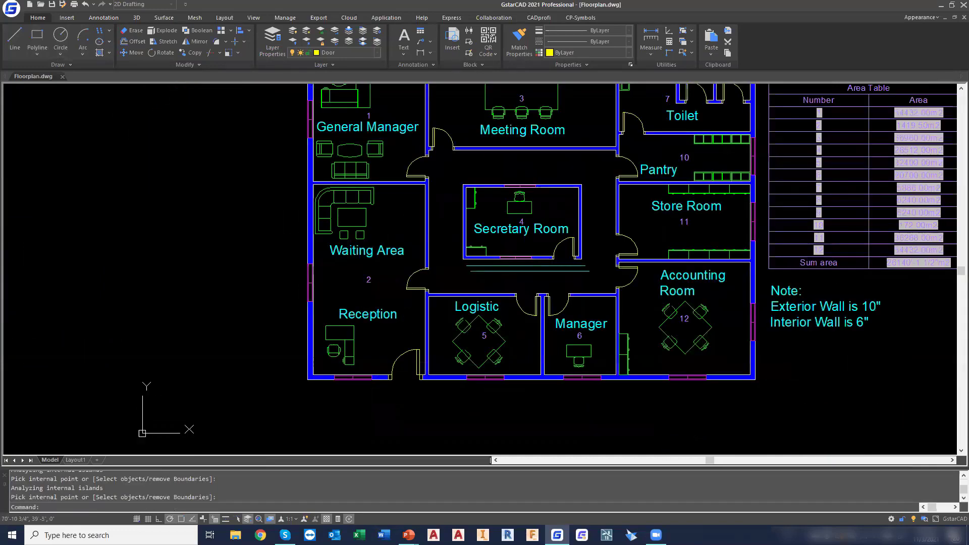
pyautogui.scroll(2, 476, 231)
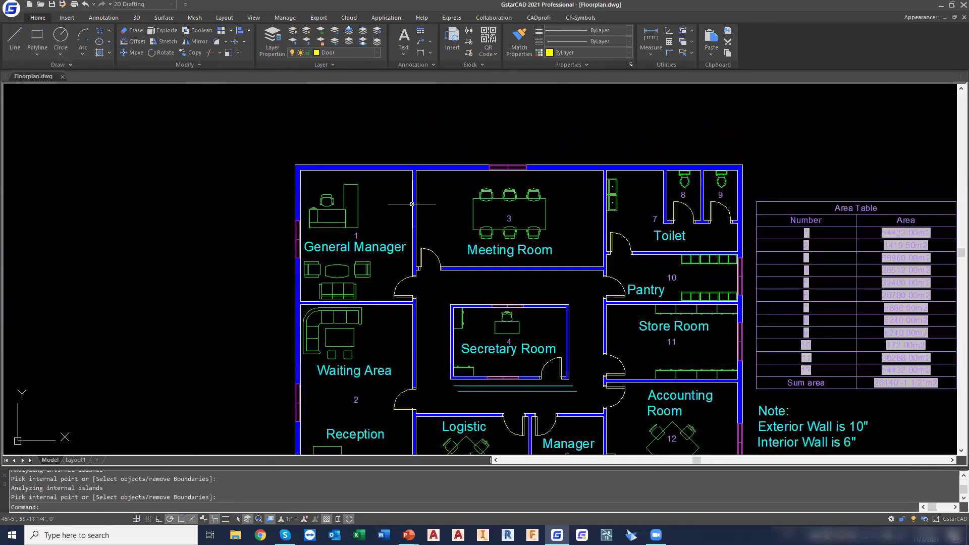
pyautogui.scroll(4, 417, 187)
pyautogui.scroll(-5, 417, 187)
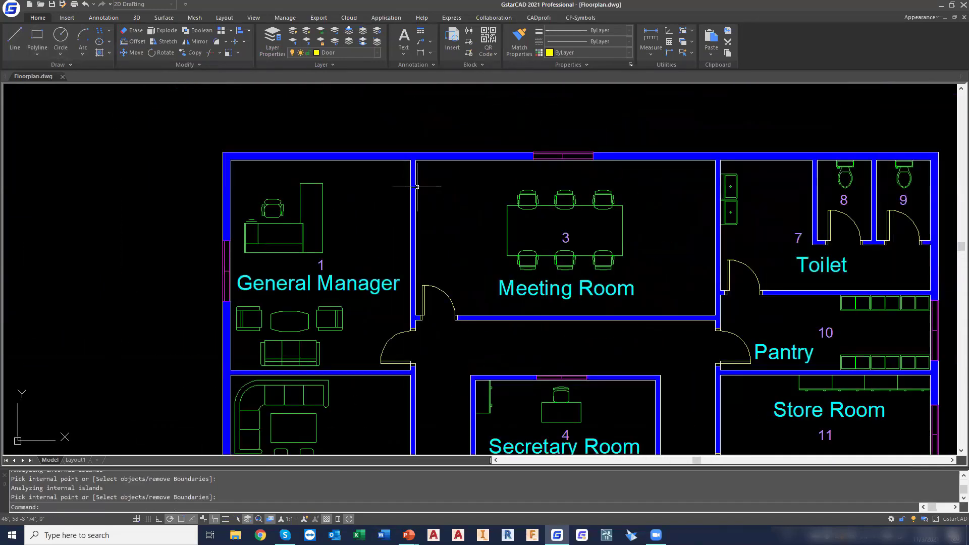
pyautogui.scroll(8, 415, 184)
pyautogui.moveTo(469, 162); pyautogui.dragTo(435, 274, button='middle')
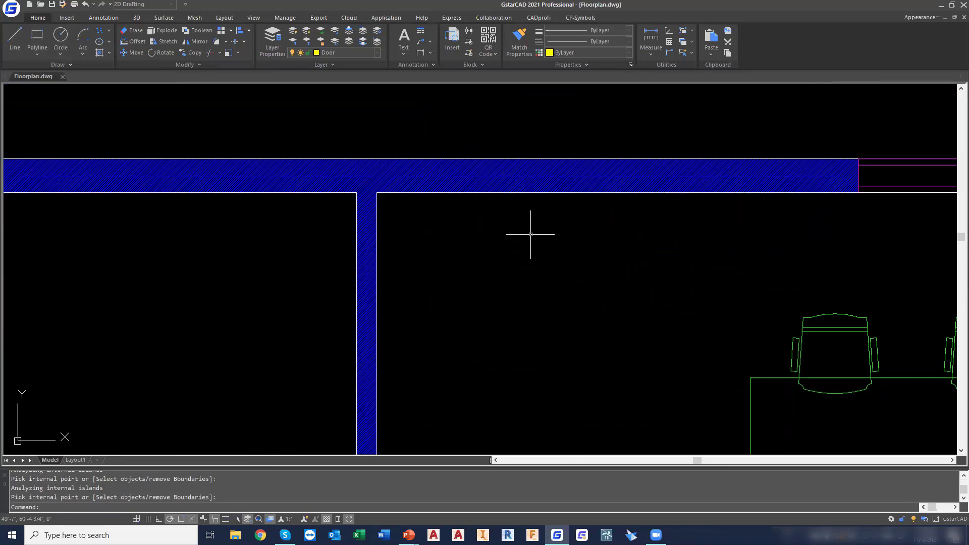
pyautogui.click(621, 174)
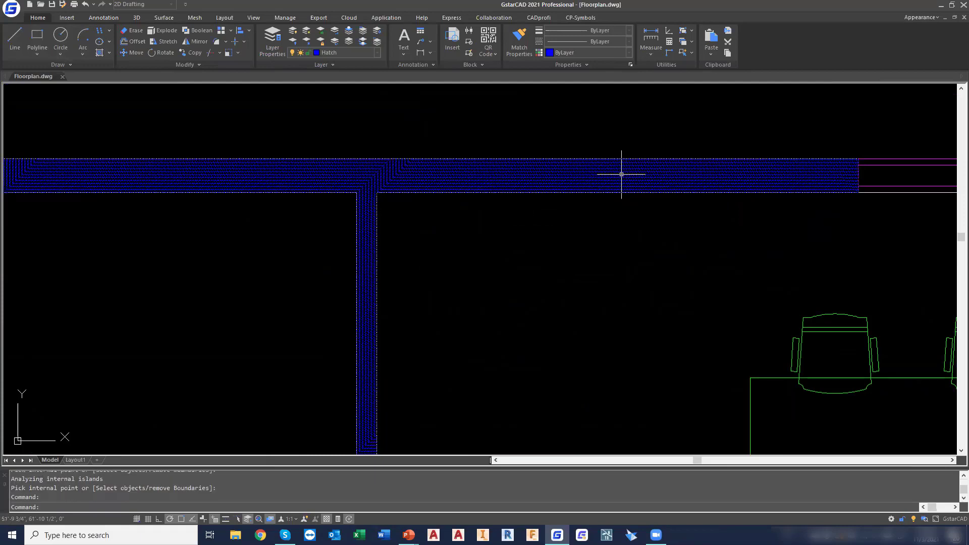
pyautogui.doubleClick(621, 174)
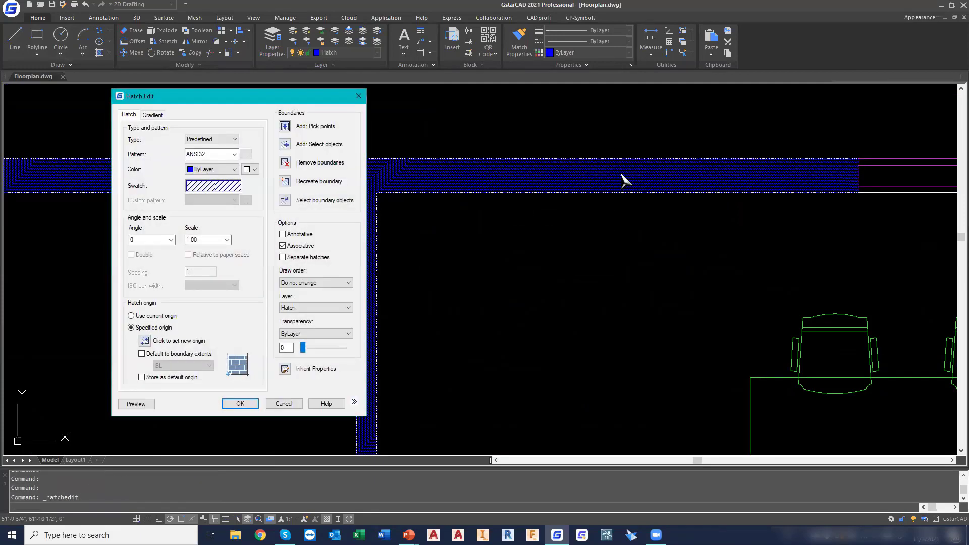
pyautogui.doubleClick(210, 240)
pyautogui.click(240, 403)
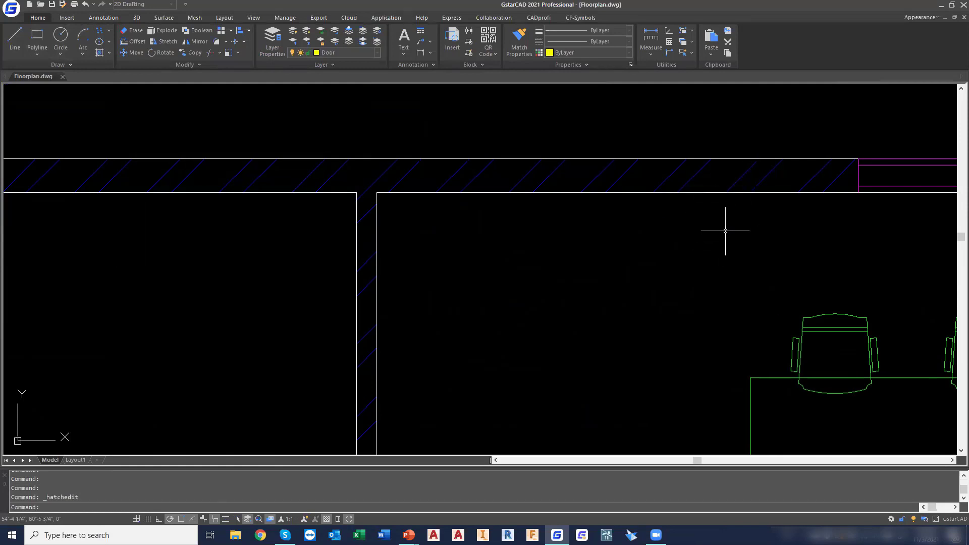
# Check the drawing's layers for the Hatch layer generated by Autolayer
pyautogui.scroll(-7, 725, 230)
pyautogui.moveTo(818, 288); pyautogui.dragTo(465, 181, button='middle')
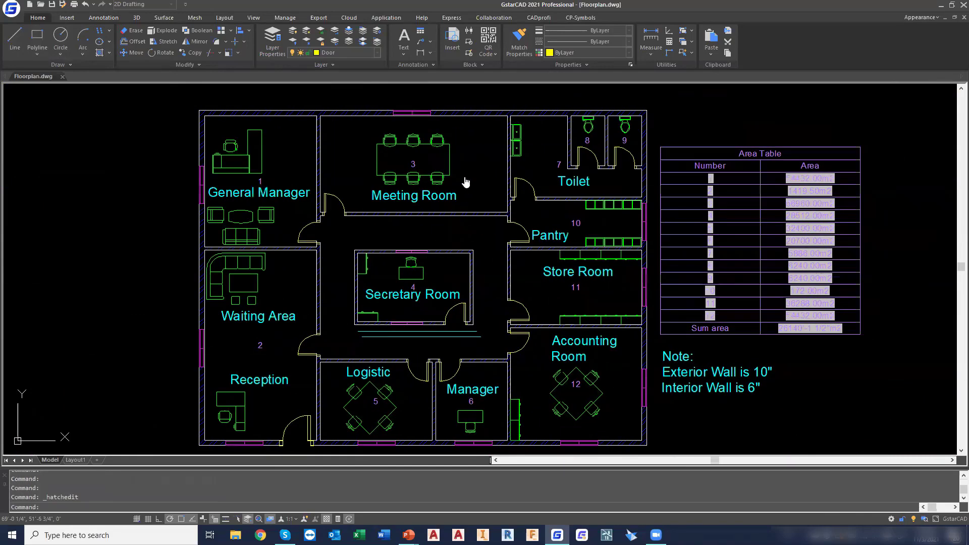
pyautogui.click(372, 54)
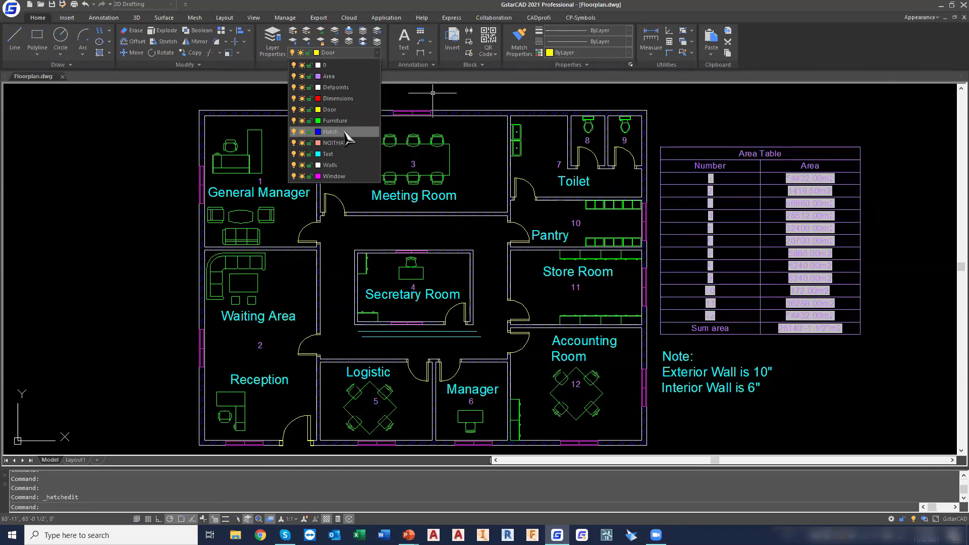
pyautogui.press('Escape')
pyautogui.press('Escape')
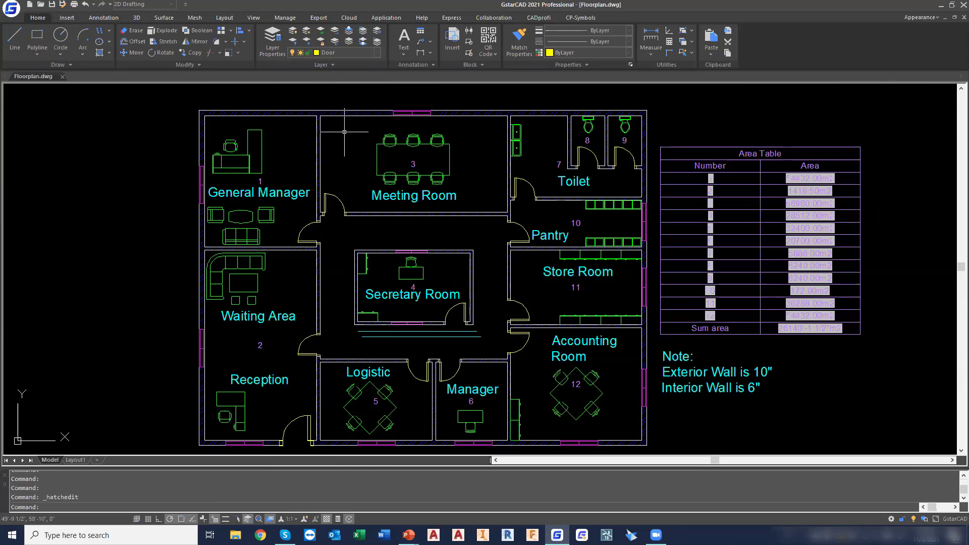
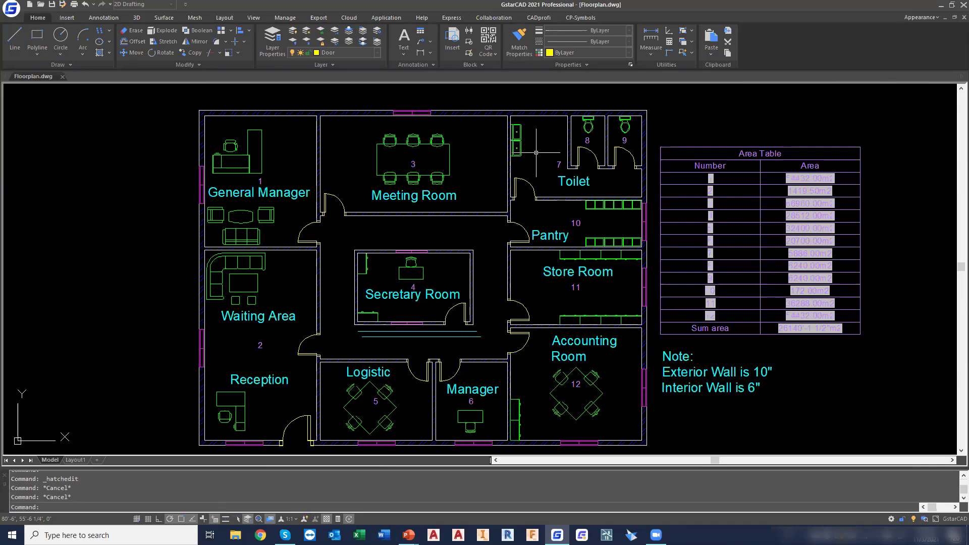
# Make the Dimensions layer current and create a new dimension style named Architectural Style based on Standard
pyautogui.click(369, 54)
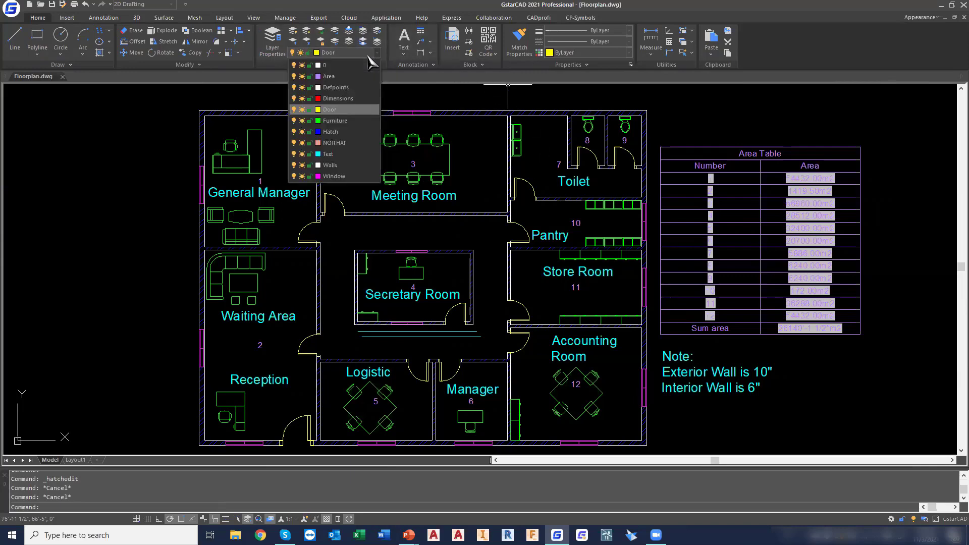
pyautogui.click(360, 99)
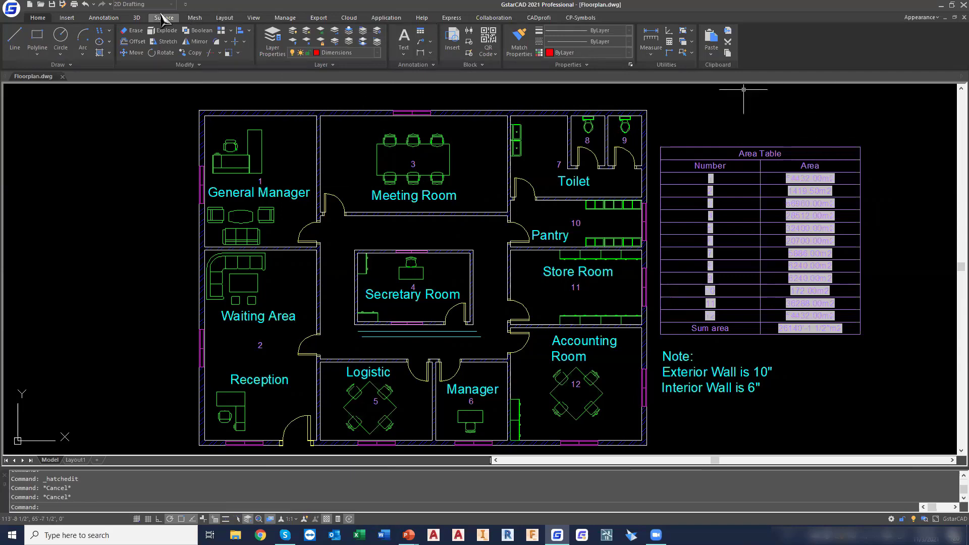
pyautogui.click(103, 18)
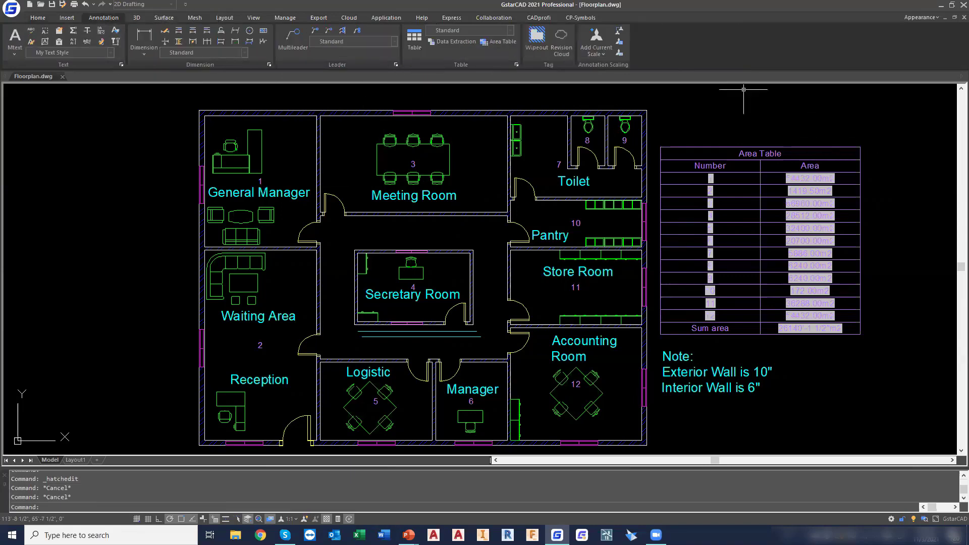
pyautogui.click(268, 65)
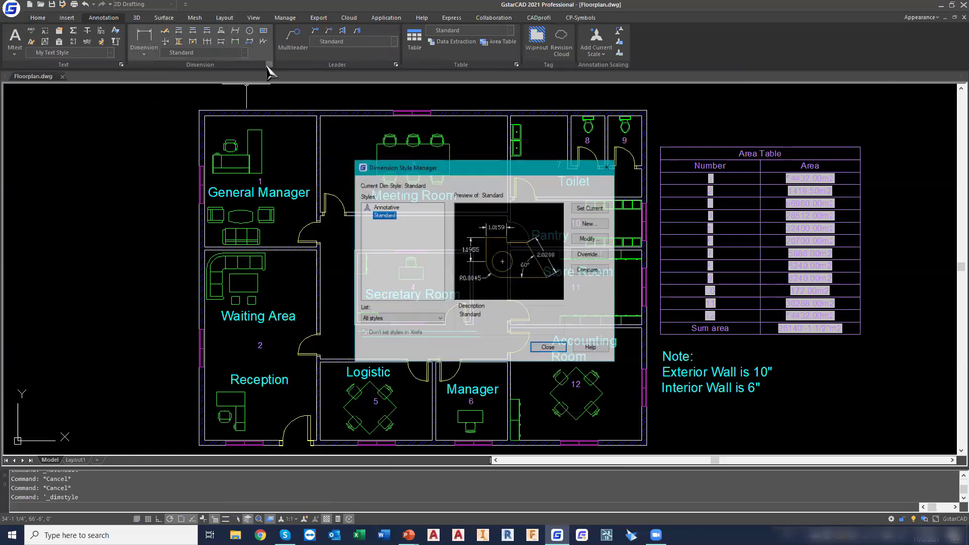
pyautogui.click(600, 223)
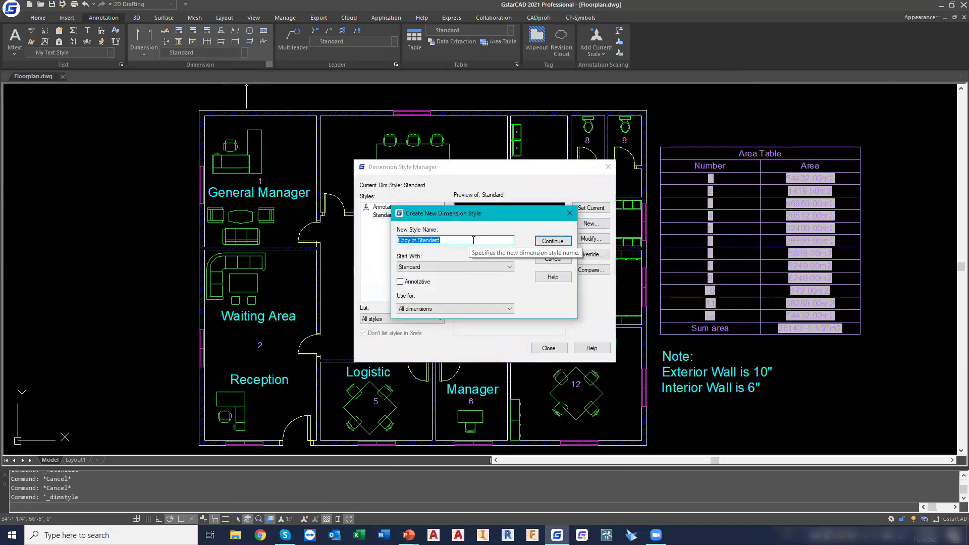
pyautogui.write('Architectural Style')
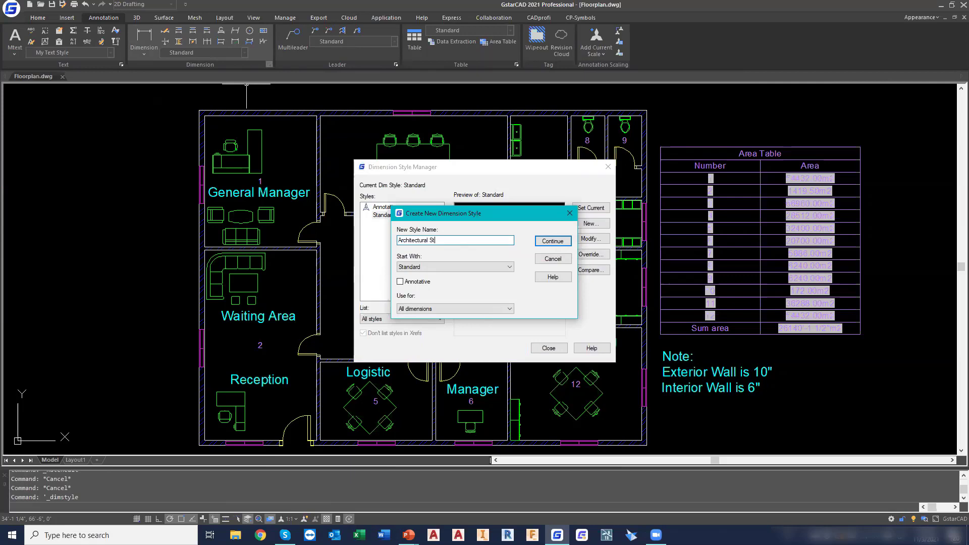
pyautogui.click(570, 241)
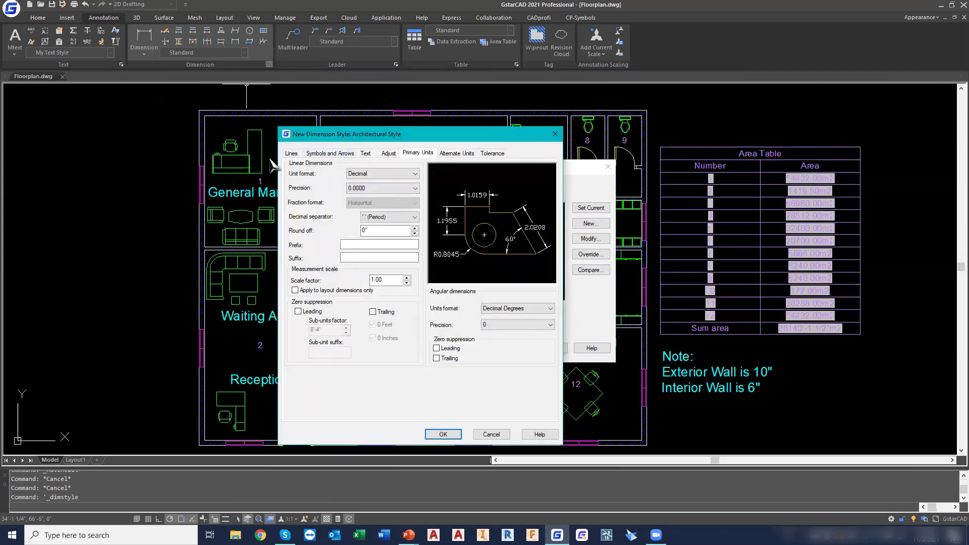
# Set the style's first and second arrowheads to Architectural tick with an arrow size of 1'
pyautogui.click(329, 154)
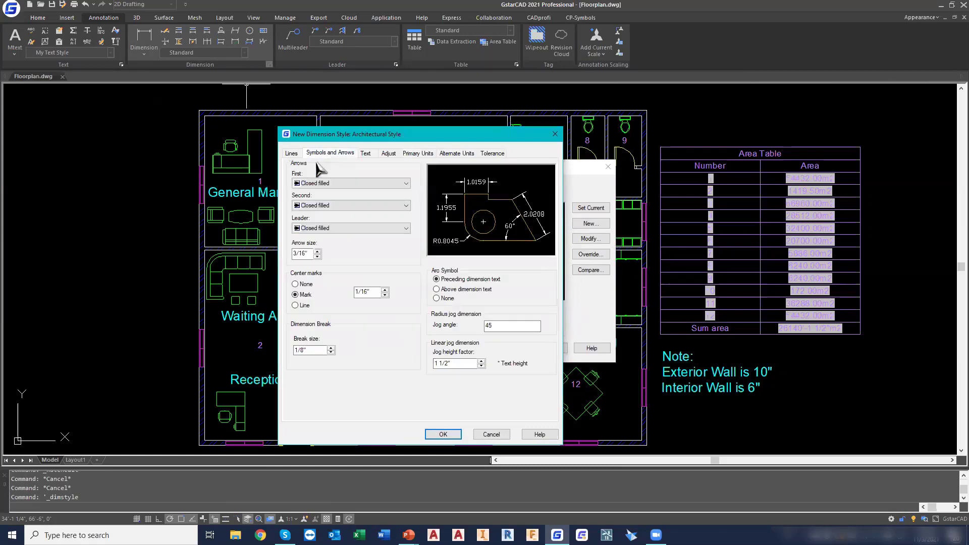
pyautogui.click(353, 183)
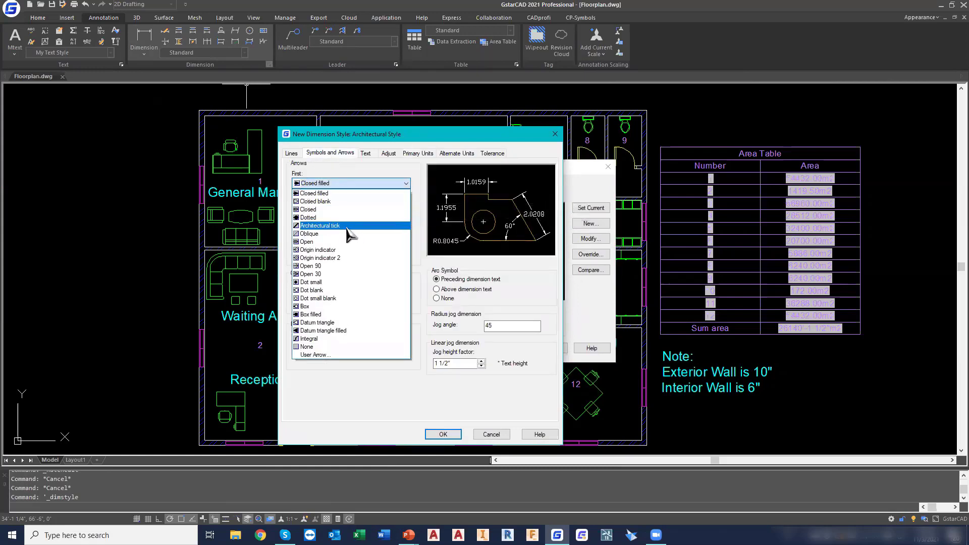
pyautogui.click(345, 226)
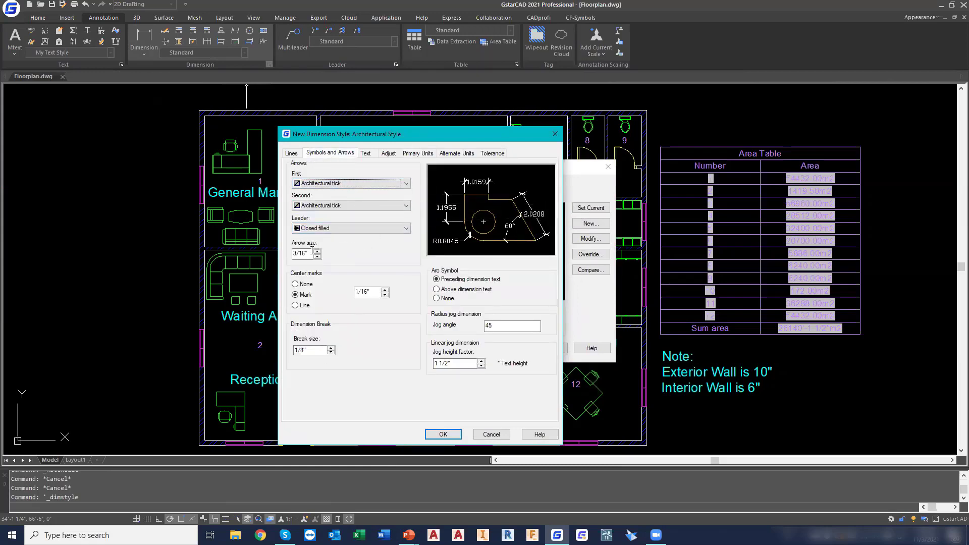
pyautogui.moveTo(311, 253); pyautogui.dragTo(241, 257)
pyautogui.write('1')
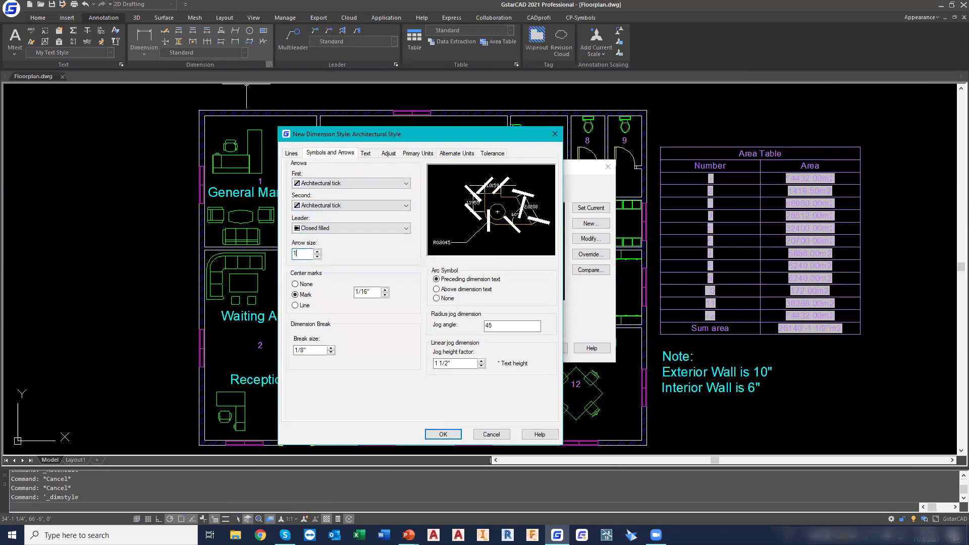
# Assign My Text Style as the text style of the new dimension style
pyautogui.click(365, 153)
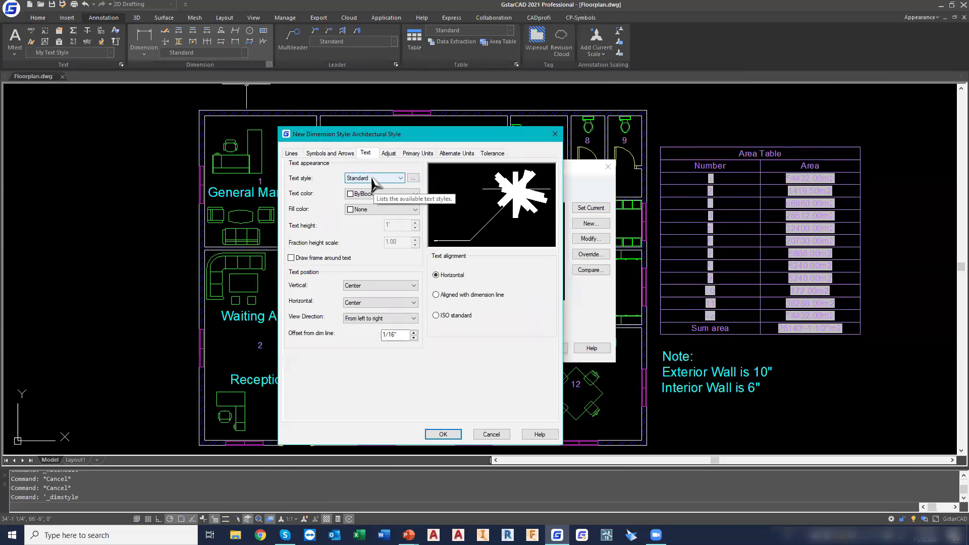
pyautogui.click(373, 178)
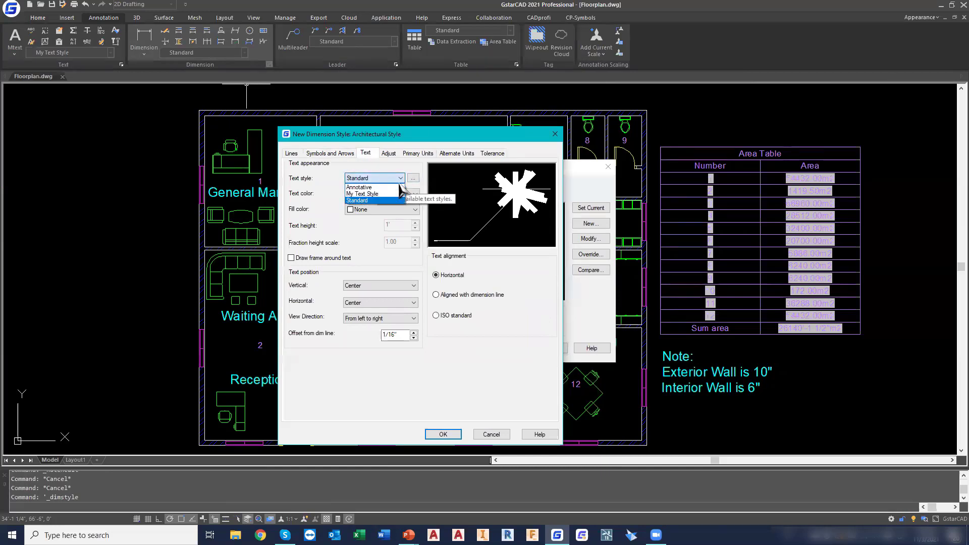
pyautogui.click(371, 194)
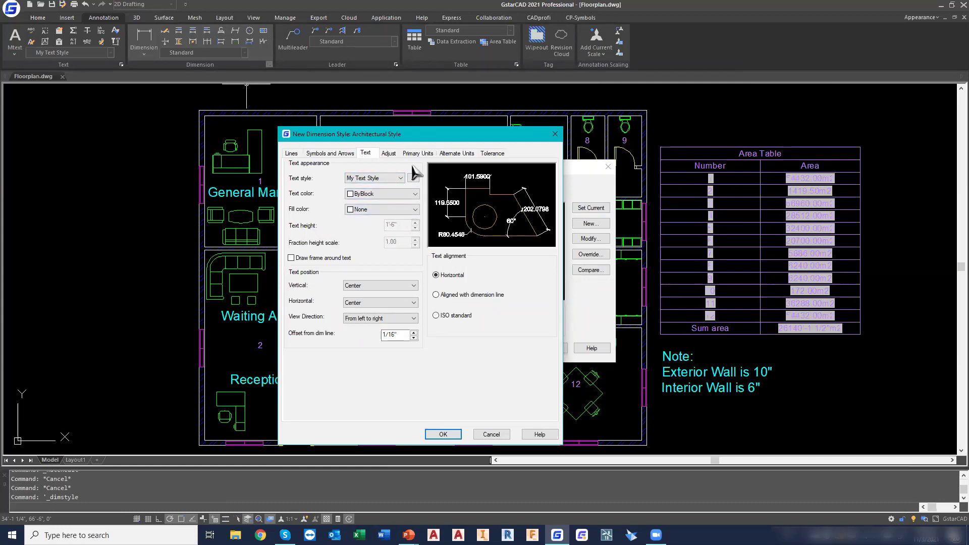
# Set the style's primary units to Architectural with 0'-0 1/4" precision and save the dimension style
pyautogui.click(421, 153)
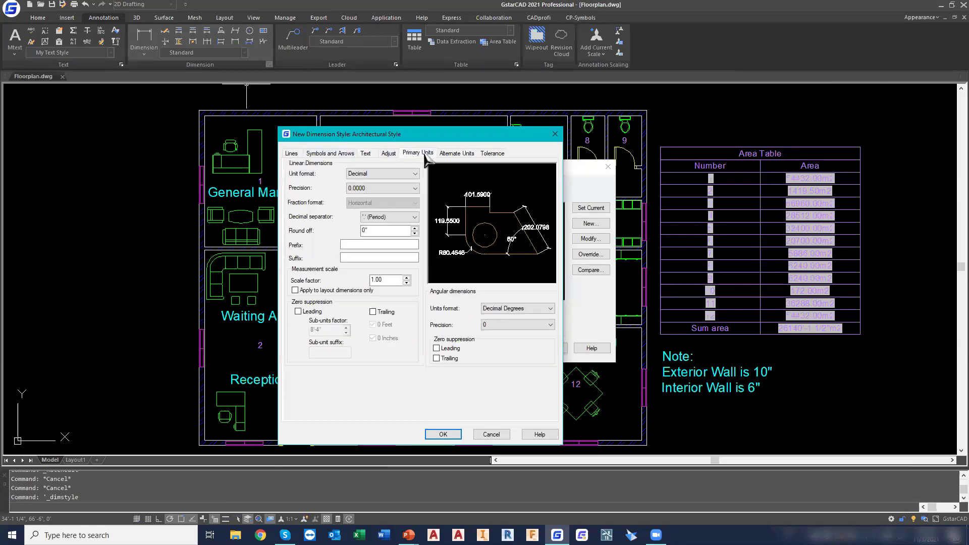
pyautogui.click(393, 175)
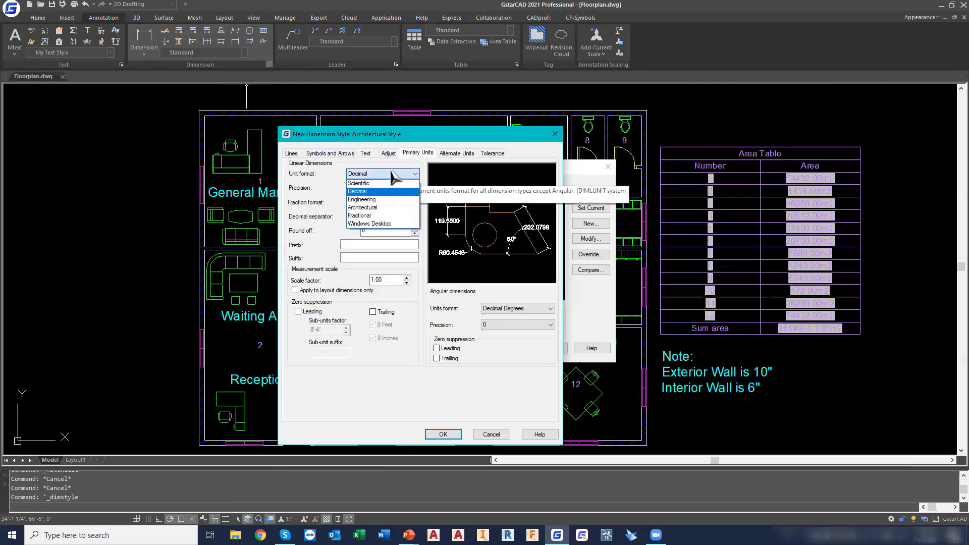
pyautogui.click(389, 208)
pyautogui.click(381, 189)
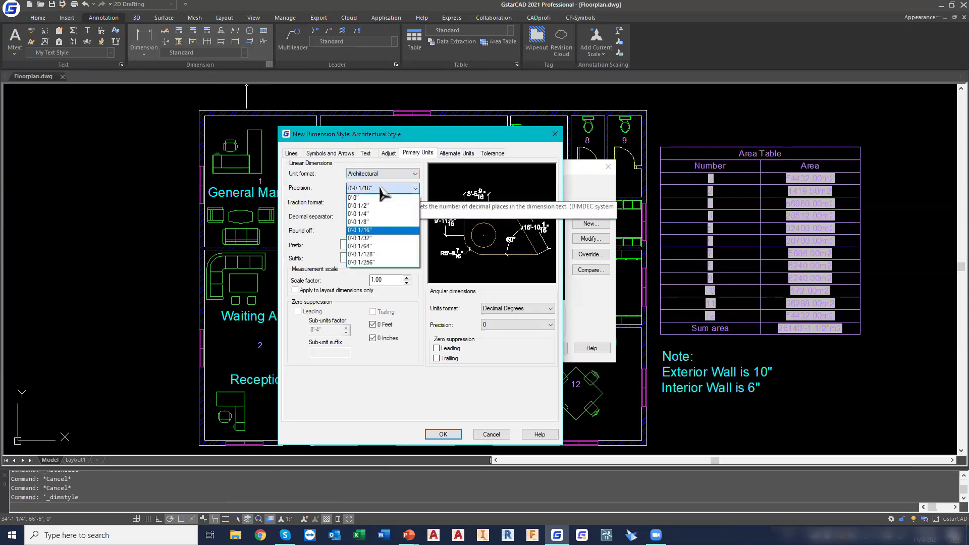
pyautogui.click(383, 214)
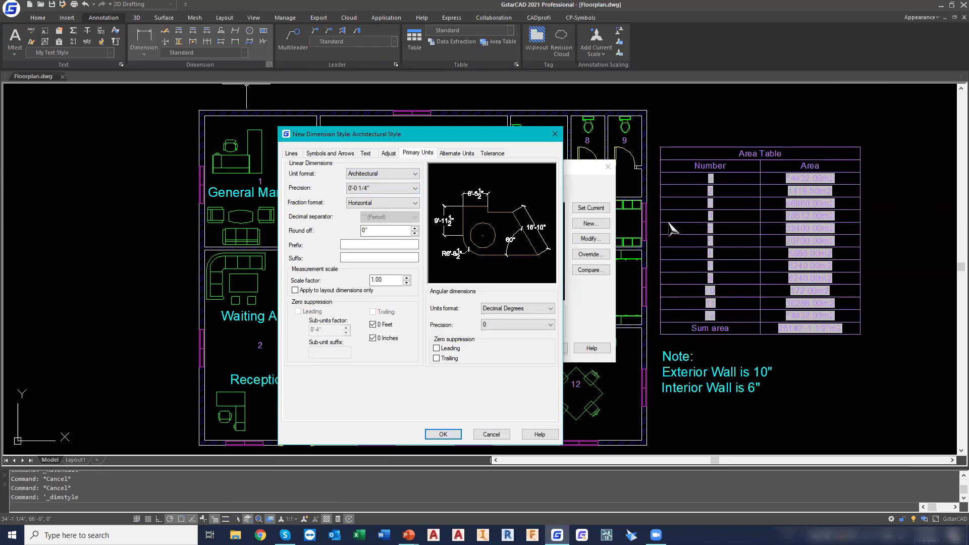
pyautogui.click(444, 434)
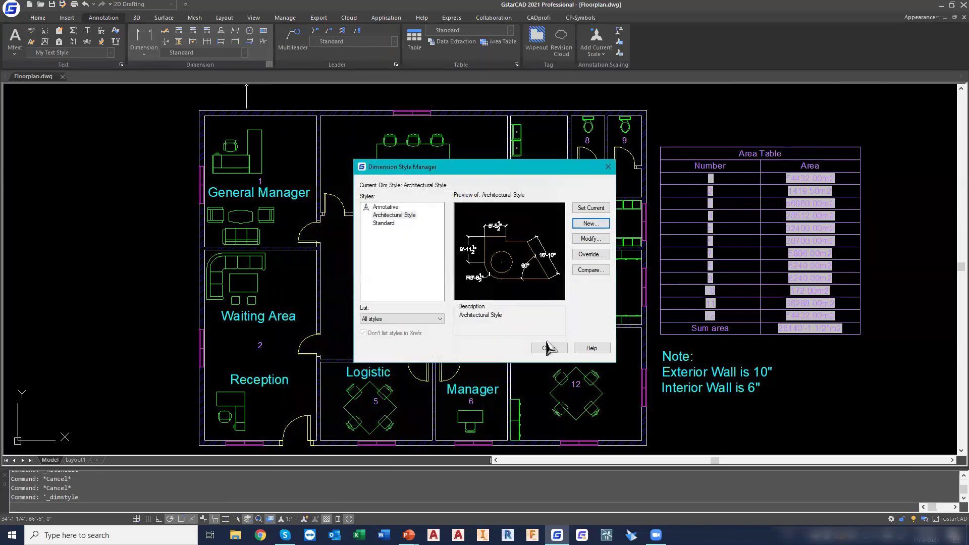
pyautogui.click(549, 348)
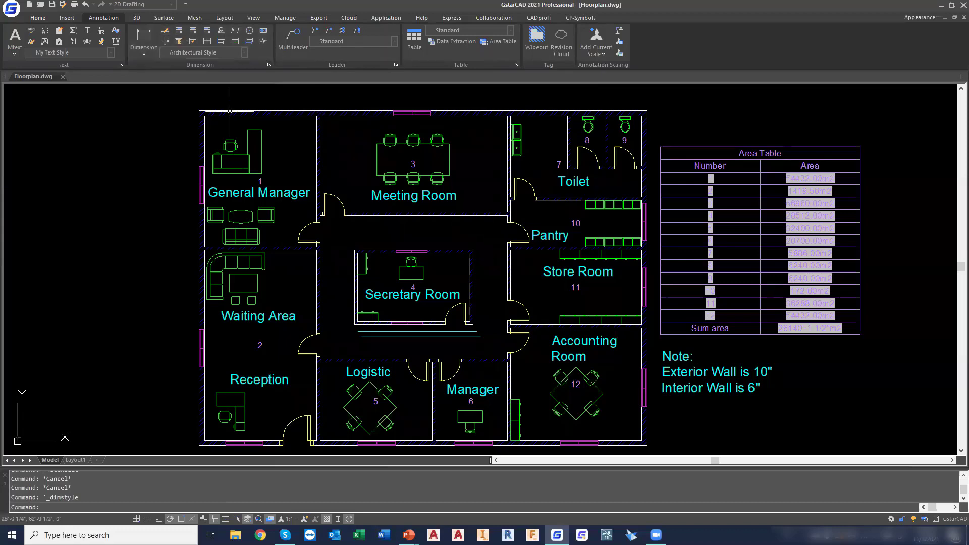
# Add a linear dimension for the overall width of the floor plan above the upper exterior wall
pyautogui.click(146, 53)
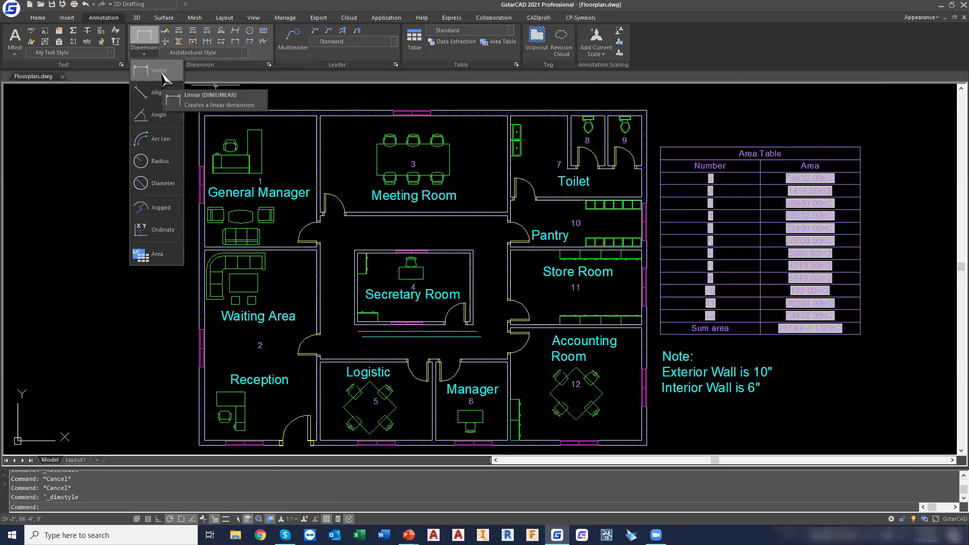
pyautogui.click(162, 73)
pyautogui.click(199, 110)
pyautogui.click(647, 110)
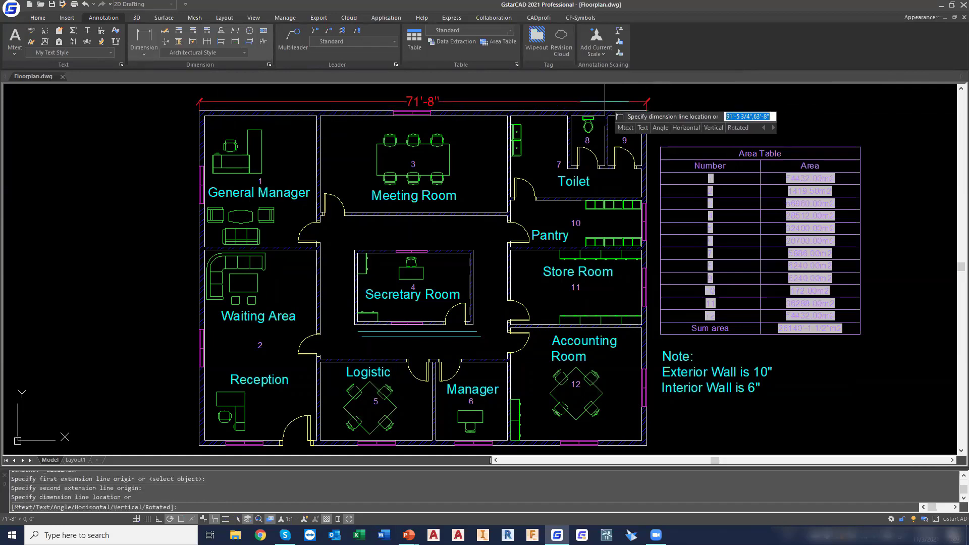
pyautogui.click(603, 96)
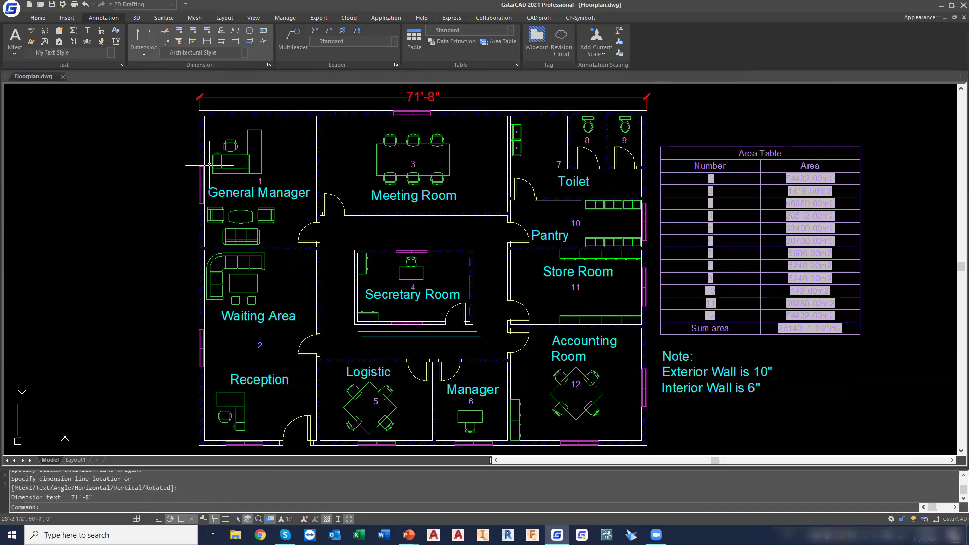
# Add a vertical linear dimension for the overall depth of the floor plan outside the left exterior wall
pyautogui.press('Return')
pyautogui.click(199, 110)
pyautogui.click(199, 445)
pyautogui.click(181, 443)
# Add a linear dimension for the width of the Secretary Room above its upper wall
pyautogui.press('Return')
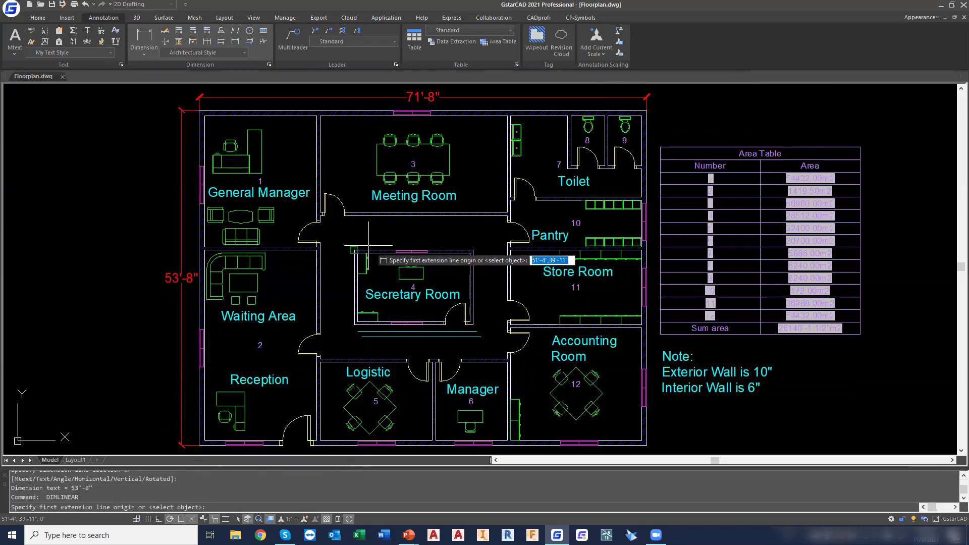
pyautogui.click(355, 251)
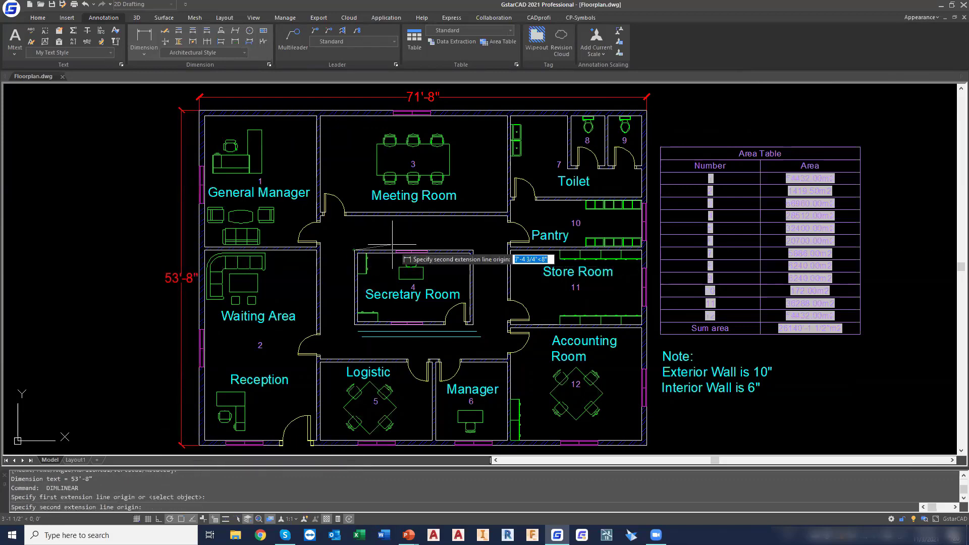
pyautogui.click(472, 250)
pyautogui.click(471, 237)
# Add a vertical linear dimension for the depth of the Secretary Room beside its left wall
pyautogui.press('Return')
pyautogui.click(356, 252)
pyautogui.click(354, 324)
pyautogui.click(341, 306)
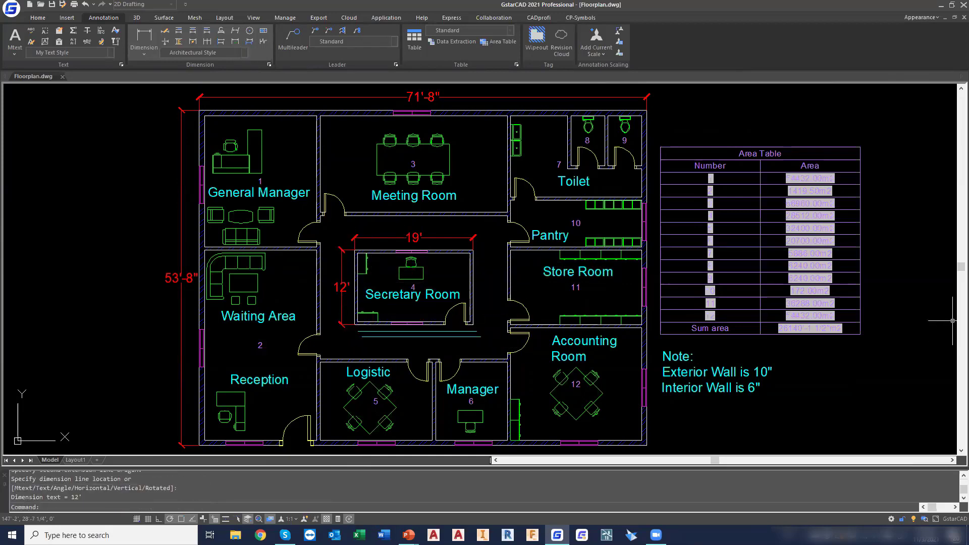
pyautogui.press('Escape')
pyautogui.press('Escape')
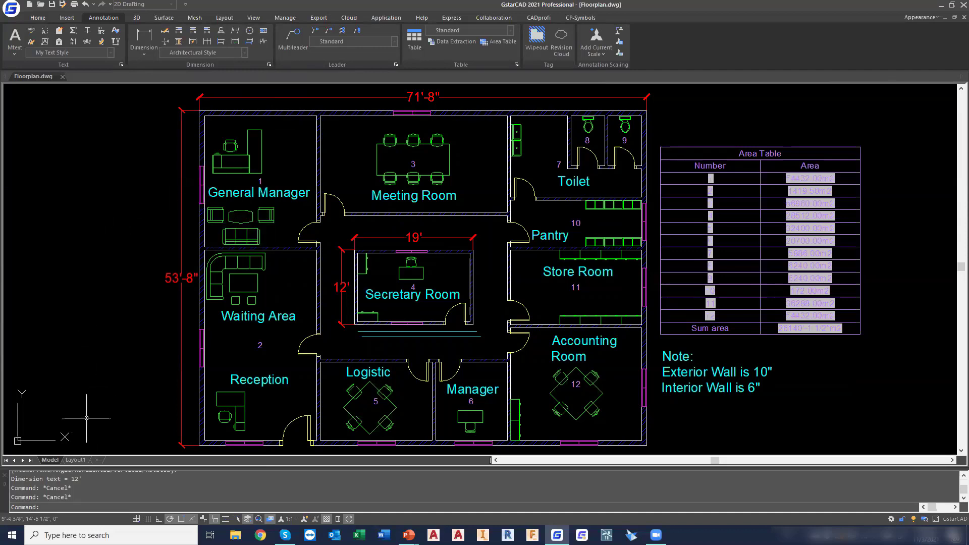
# Switch to Layout1 and rename the layout as A4 Sized
pyautogui.click(75, 460)
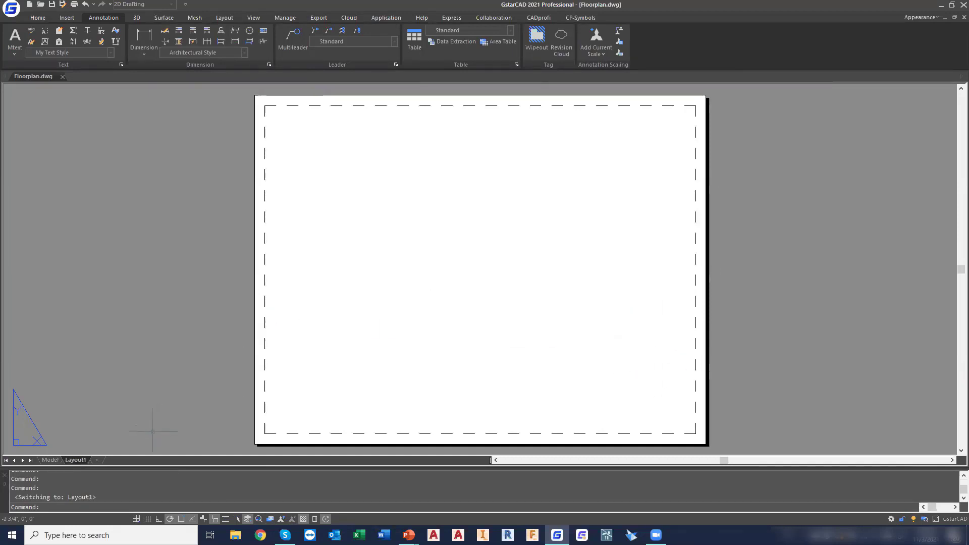
pyautogui.doubleClick(79, 461)
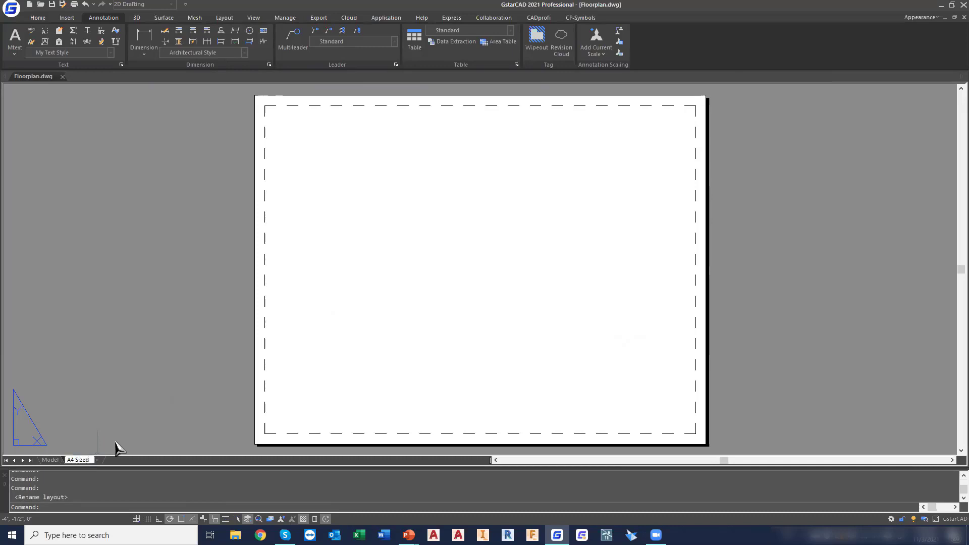
pyautogui.press('Return')
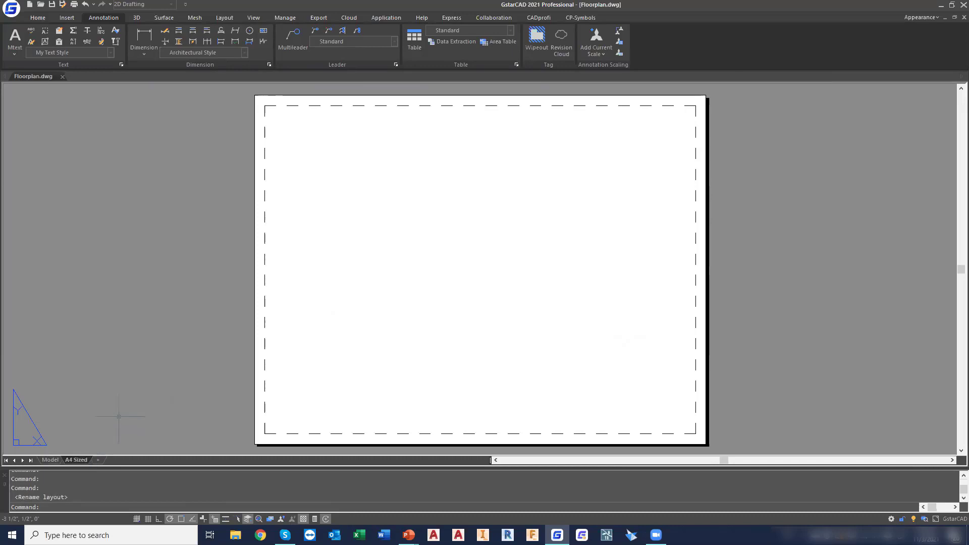
# Modify the page setup of the A4 Sized layout to use the DWG To PDF.pc3 plotter
pyautogui.rightClick(79, 460)
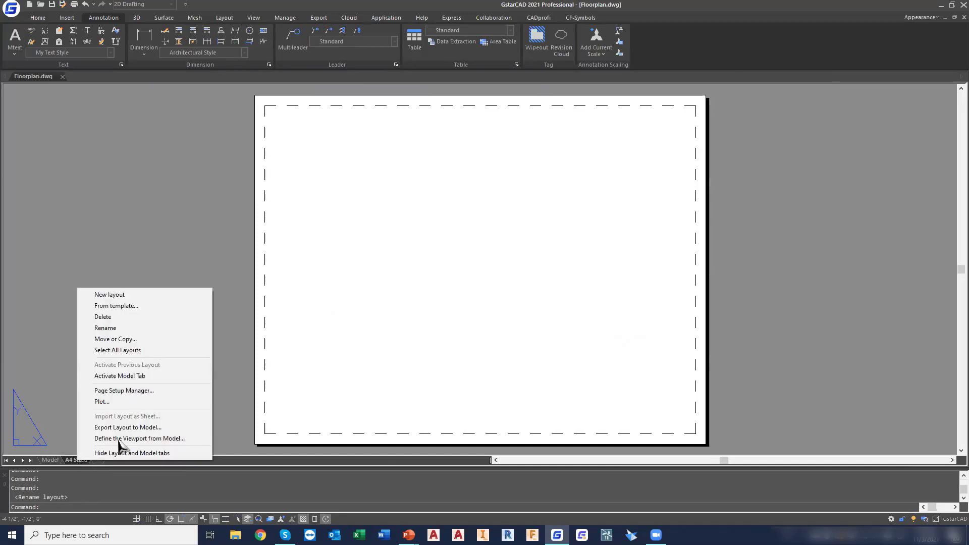
pyautogui.click(152, 391)
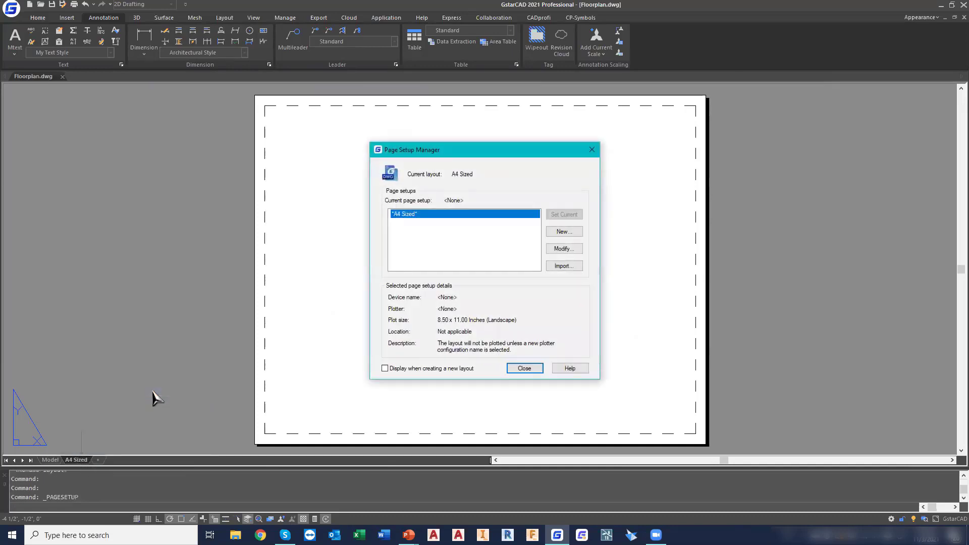
pyautogui.click(561, 249)
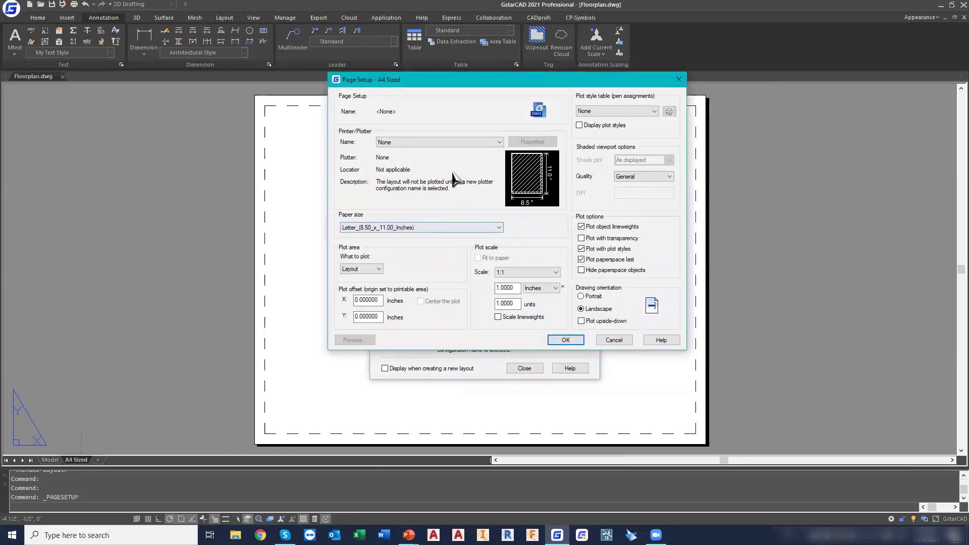
pyautogui.click(423, 143)
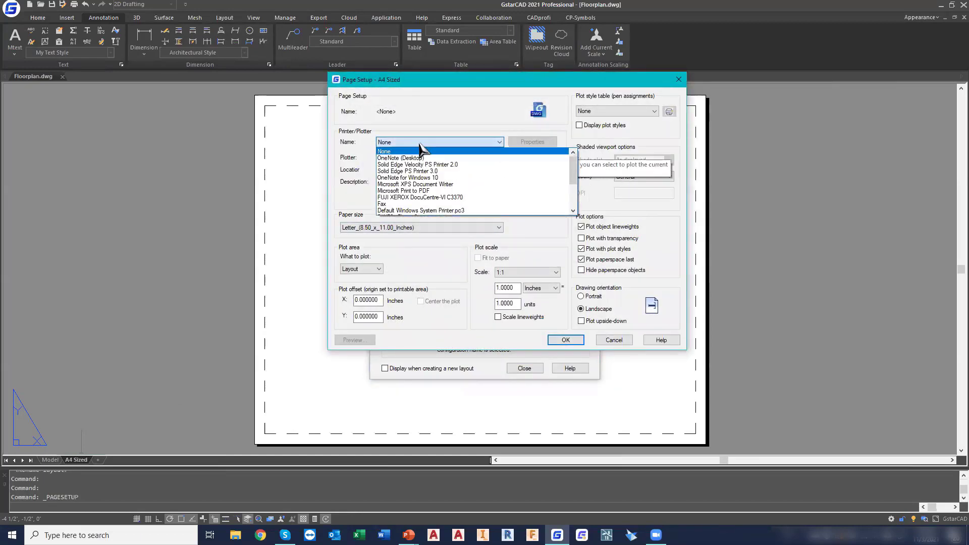
pyautogui.scroll(-5, 433, 168)
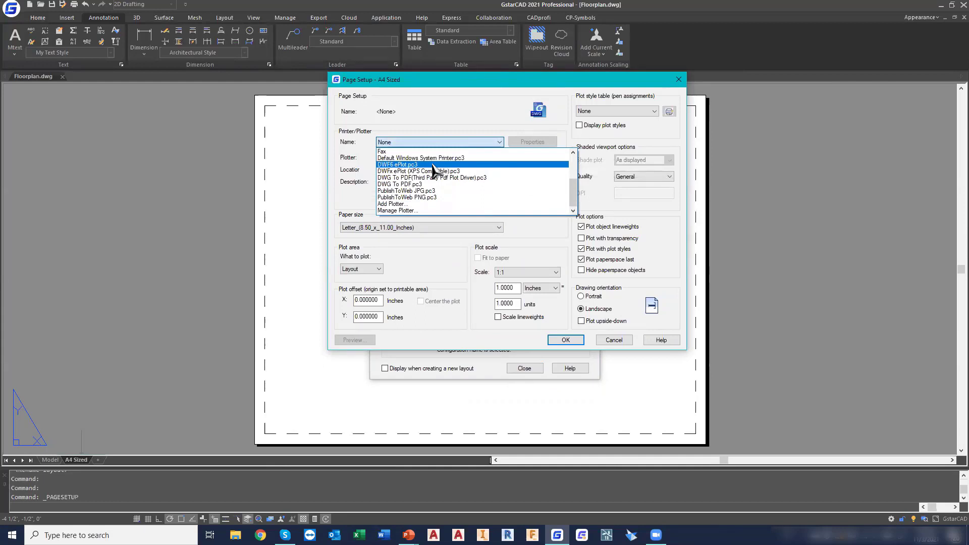
pyautogui.click(410, 184)
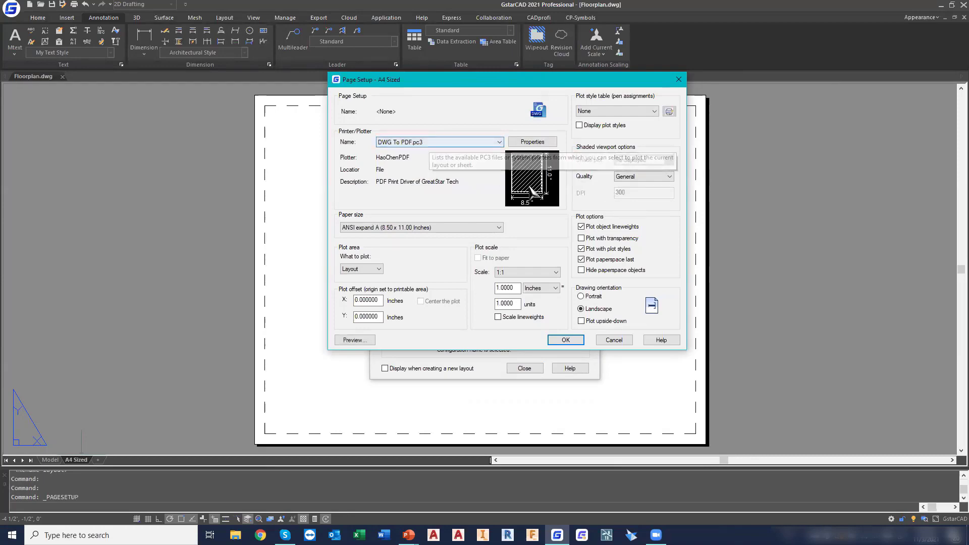
# Set the paper size to ISO full bleed A4 (297.00 x 210.00 MM)
pyautogui.click(414, 227)
pyautogui.scroll(8, 409, 297)
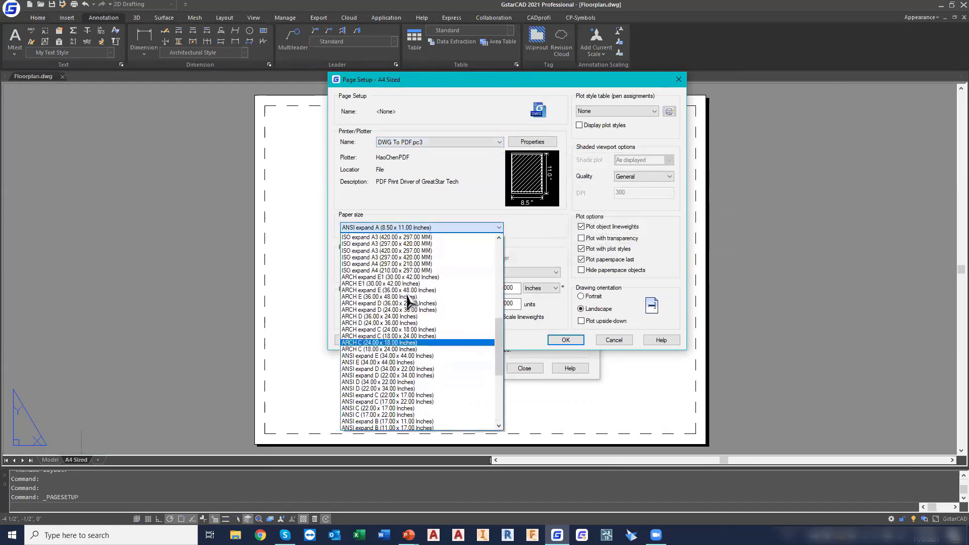
pyautogui.scroll(4, 409, 301)
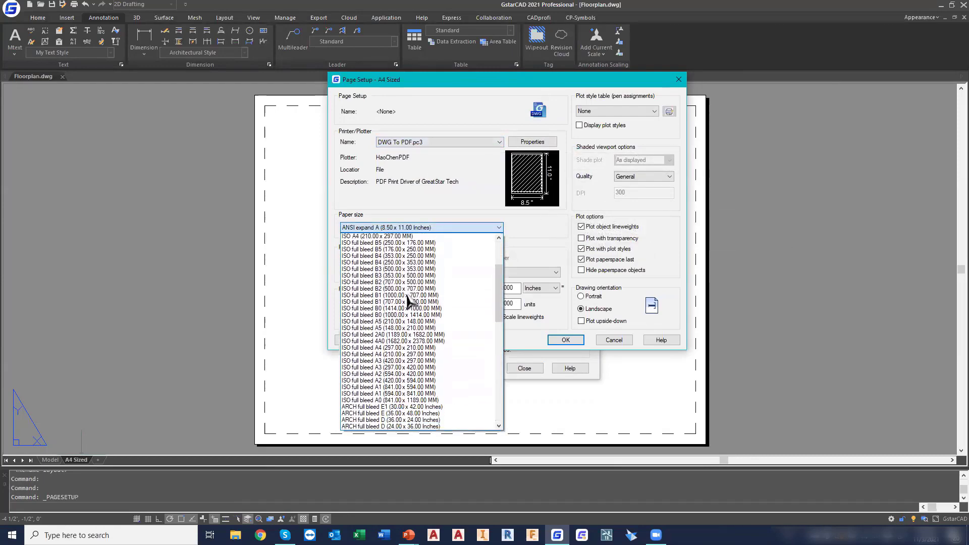
pyautogui.scroll(2, 408, 299)
pyautogui.scroll(-3, 407, 298)
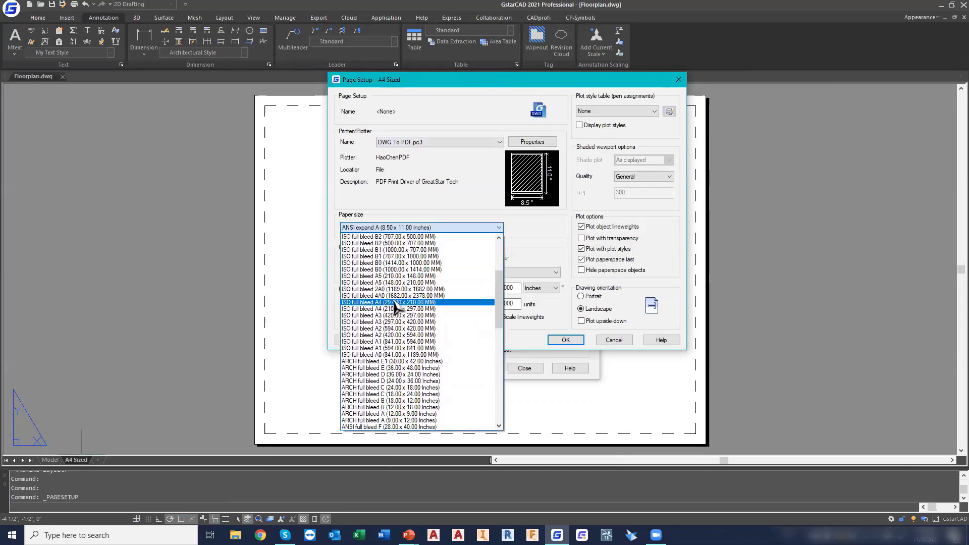
pyautogui.click(394, 303)
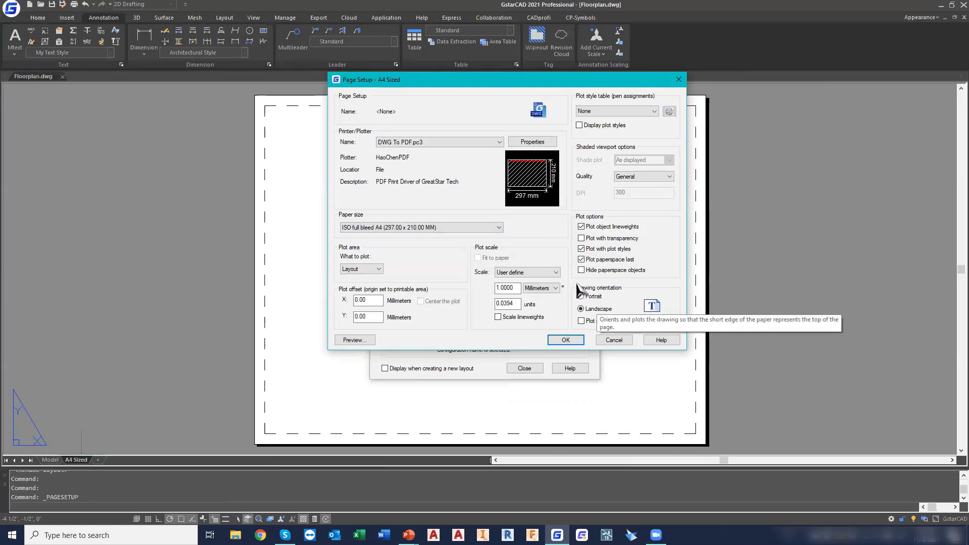
# Set the plot scale to 1:1 and the plot style table to monochrome.ctb, then apply the page setup
pyautogui.click(529, 273)
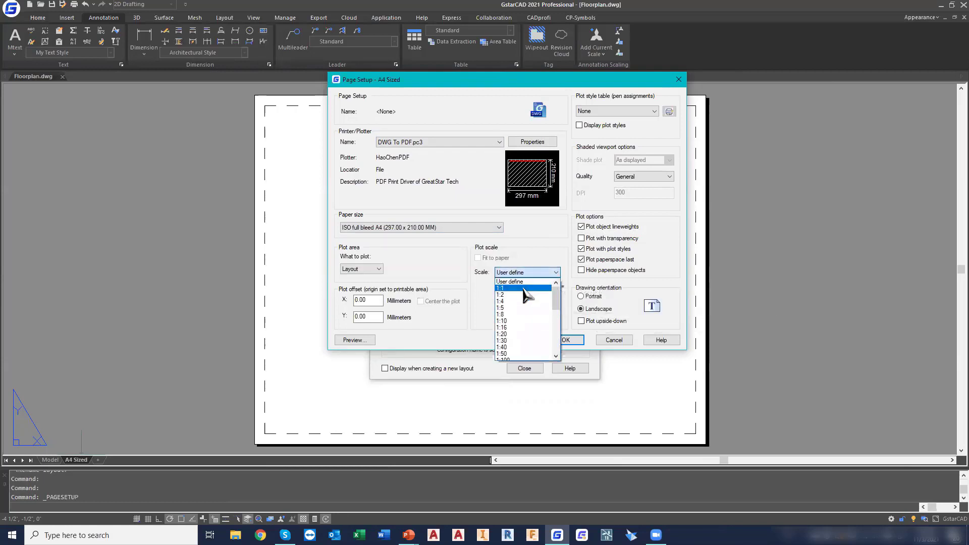
pyautogui.click(527, 287)
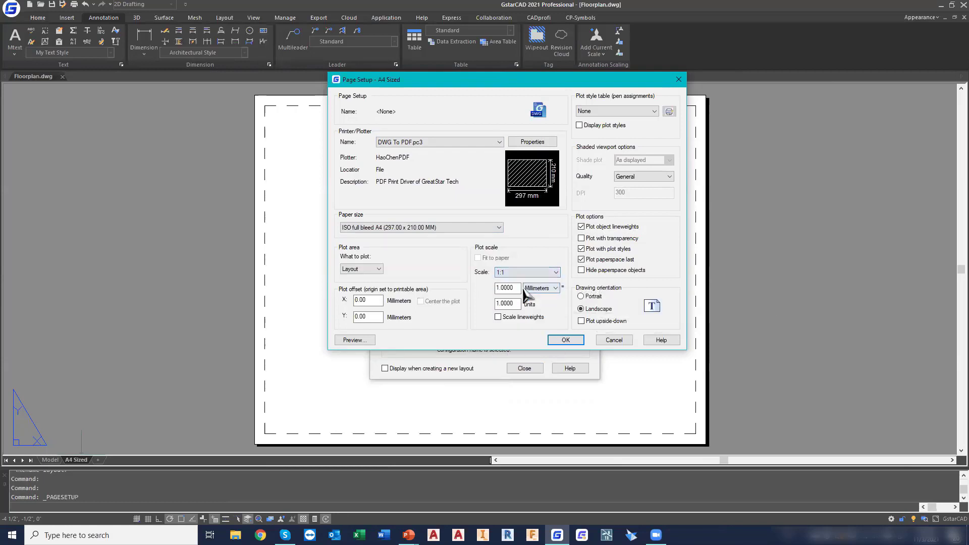
pyautogui.click(617, 111)
pyautogui.click(606, 186)
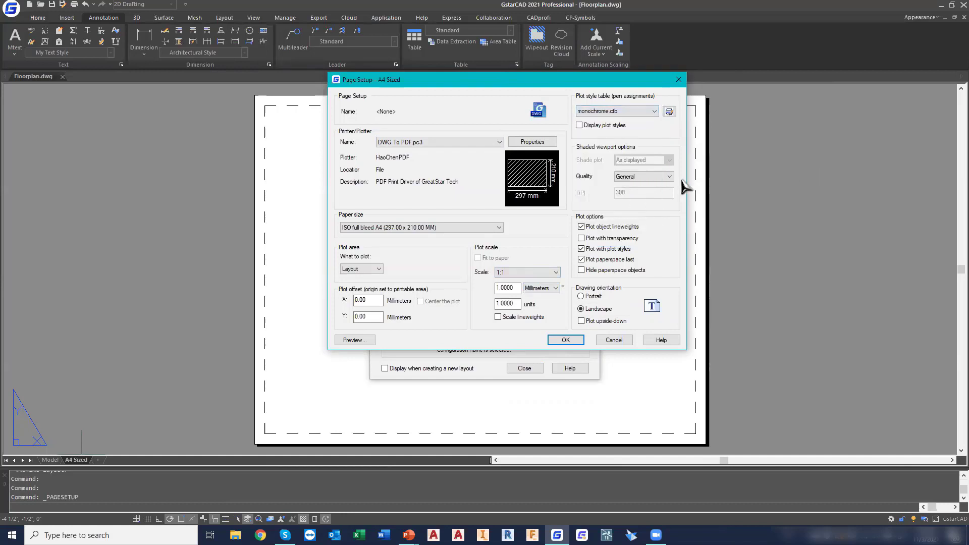
pyautogui.click(564, 340)
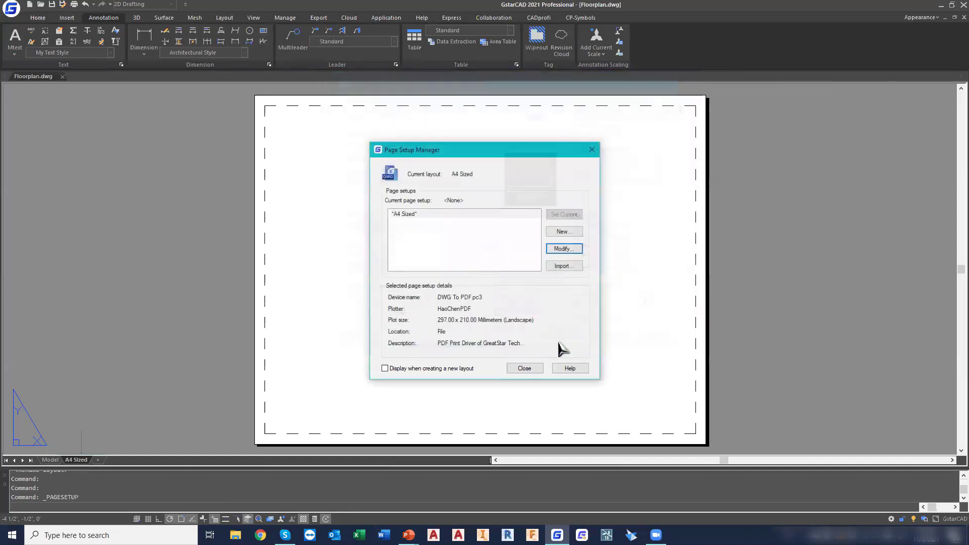
pyautogui.click(526, 368)
# Start inserting the drawing file Title Block_A4 Horizontal1.dwg as a block on the layout
pyautogui.middleClick(578, 327)
pyautogui.middleClick(579, 327)
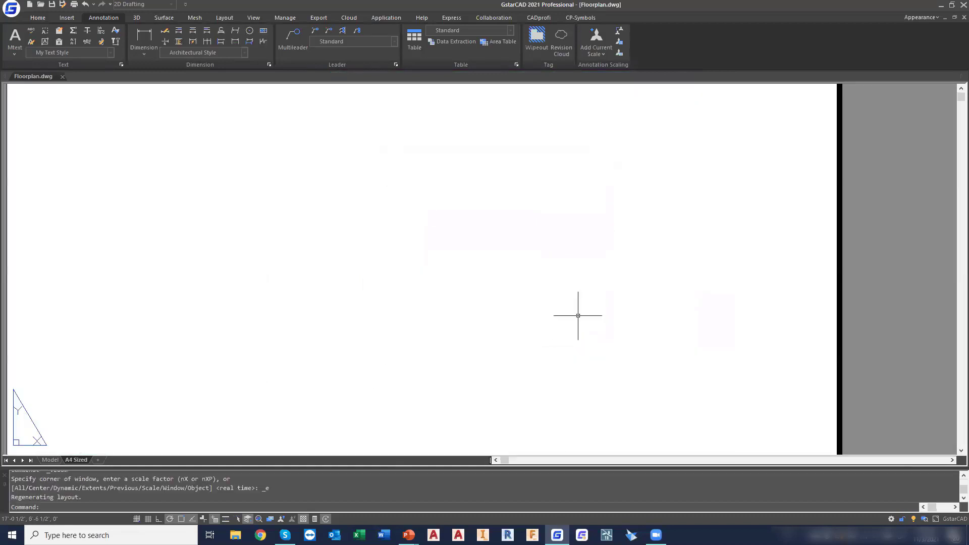
pyautogui.scroll(-1, 577, 313)
pyautogui.scroll(1, 578, 314)
pyautogui.scroll(-1, 577, 313)
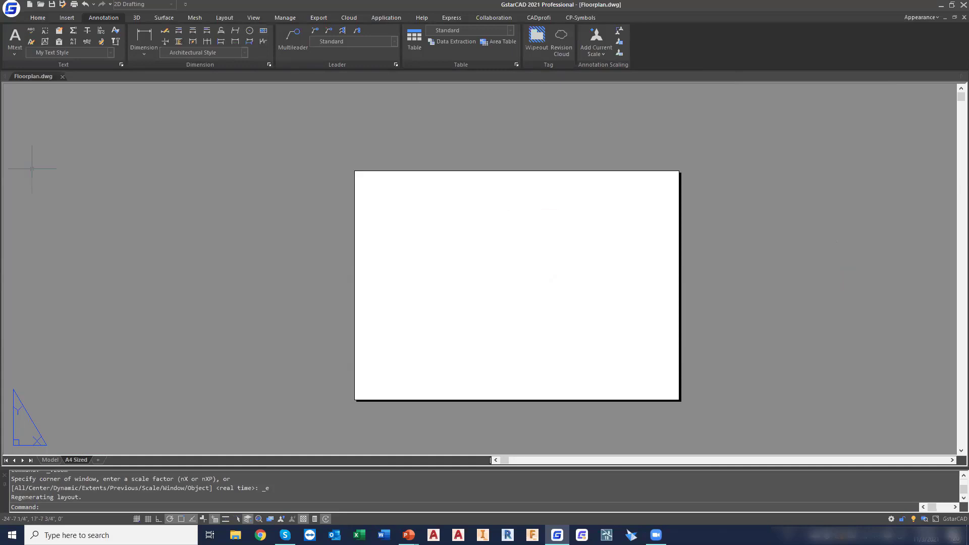
pyautogui.click(63, 20)
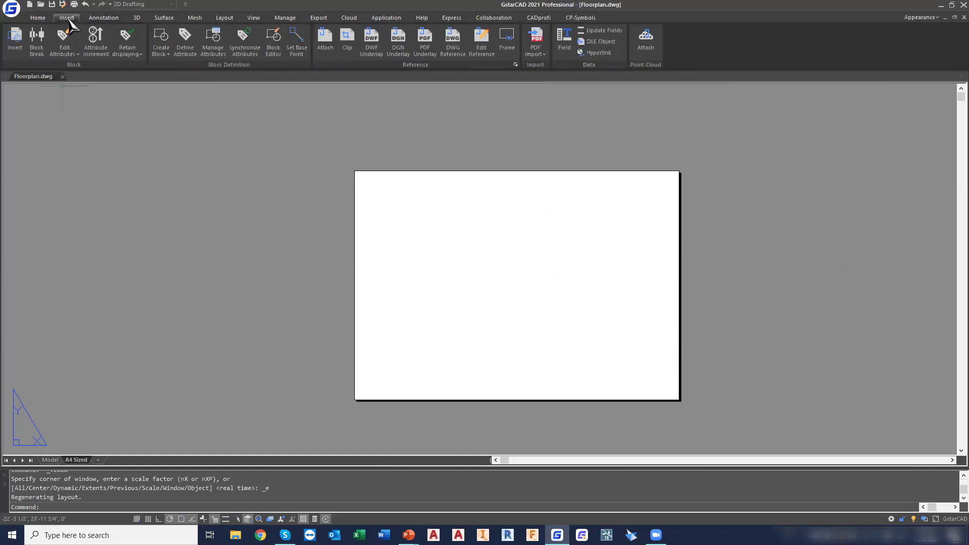
pyautogui.click(15, 38)
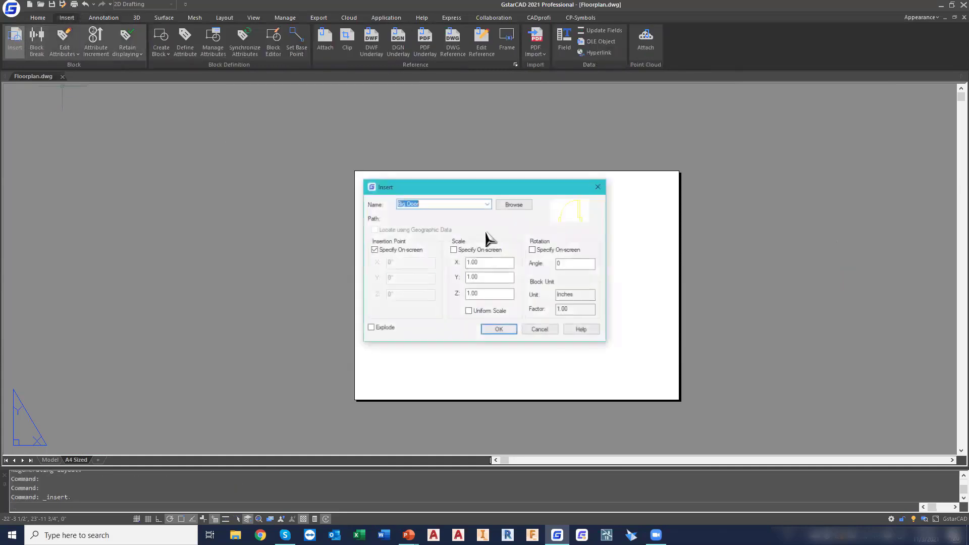
pyautogui.click(515, 204)
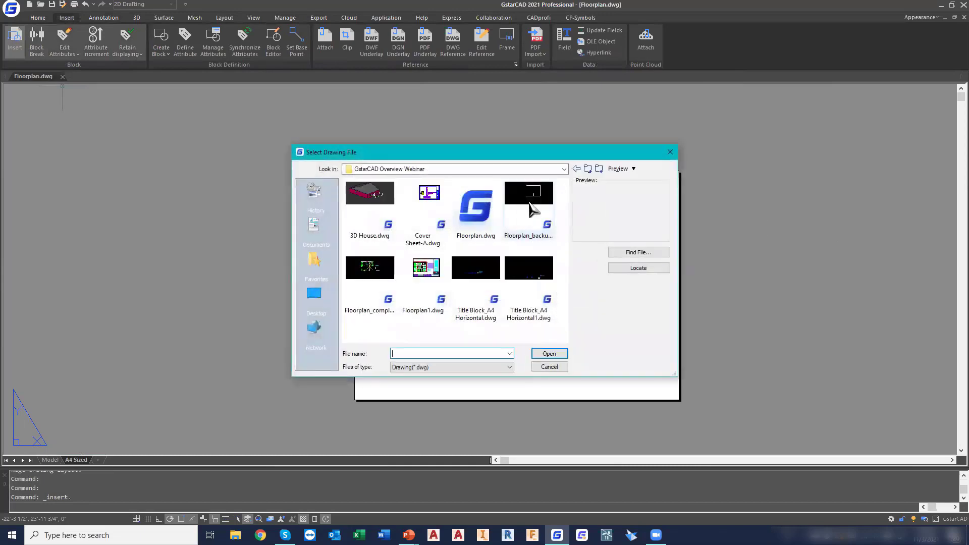
pyautogui.doubleClick(545, 281)
pyautogui.click(510, 329)
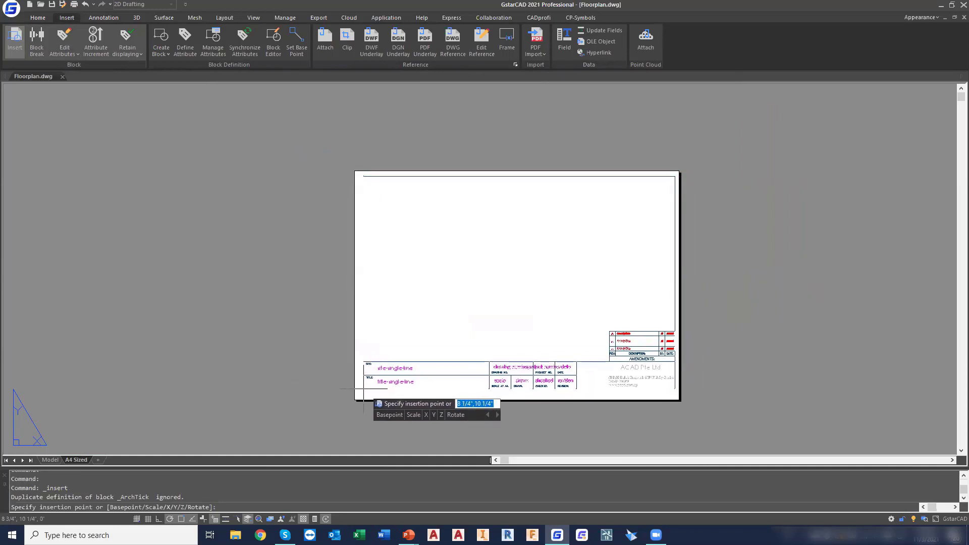
# Place the title block on the sheet at insertion point 6",6"
pyautogui.scroll(-2, 361, 389)
pyautogui.scroll(2, 362, 390)
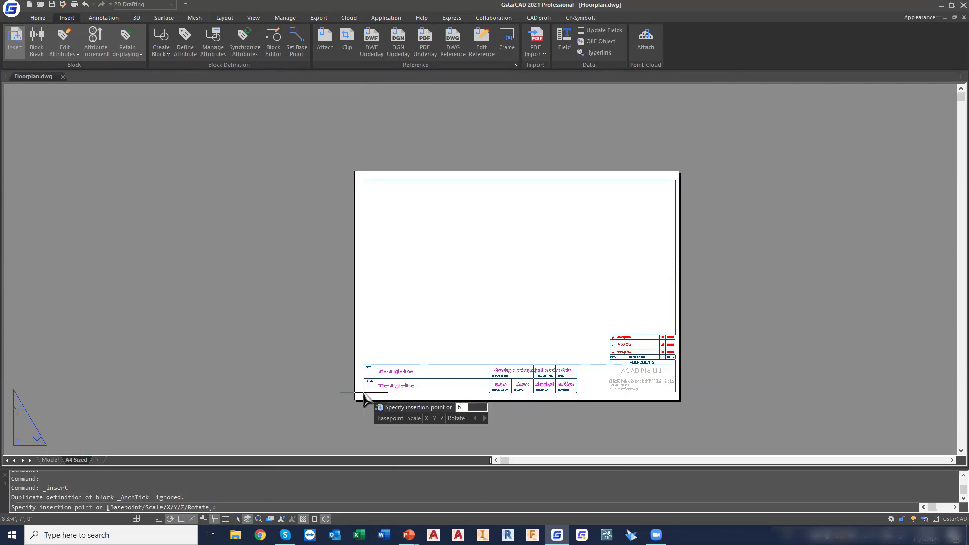
pyautogui.write('6')
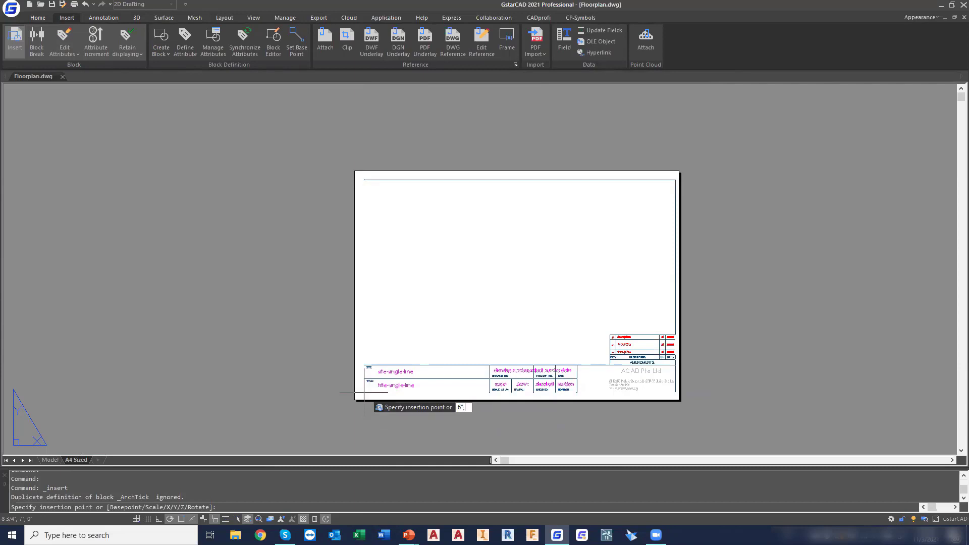
pyautogui.write('",6"')
pyautogui.press('Return')
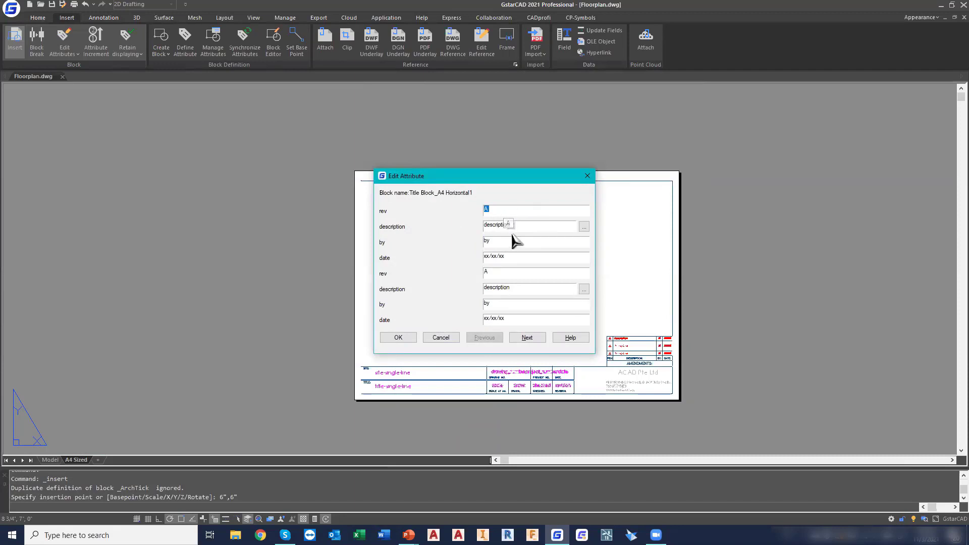
# Set the first amendment's description in the title block attributes to Exterior Walls 10"
pyautogui.click(583, 227)
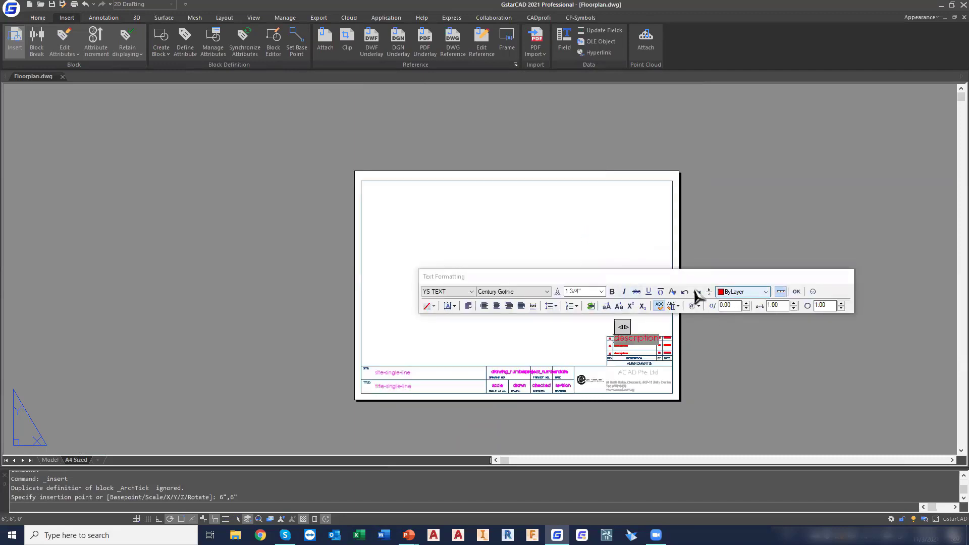
pyautogui.scroll(4, 610, 376)
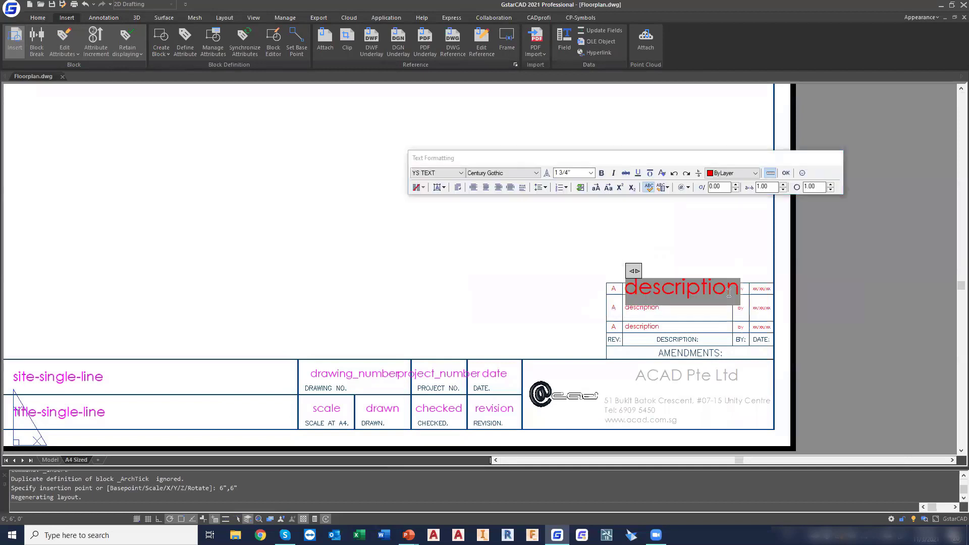
pyautogui.moveTo(737, 289); pyautogui.dragTo(628, 287)
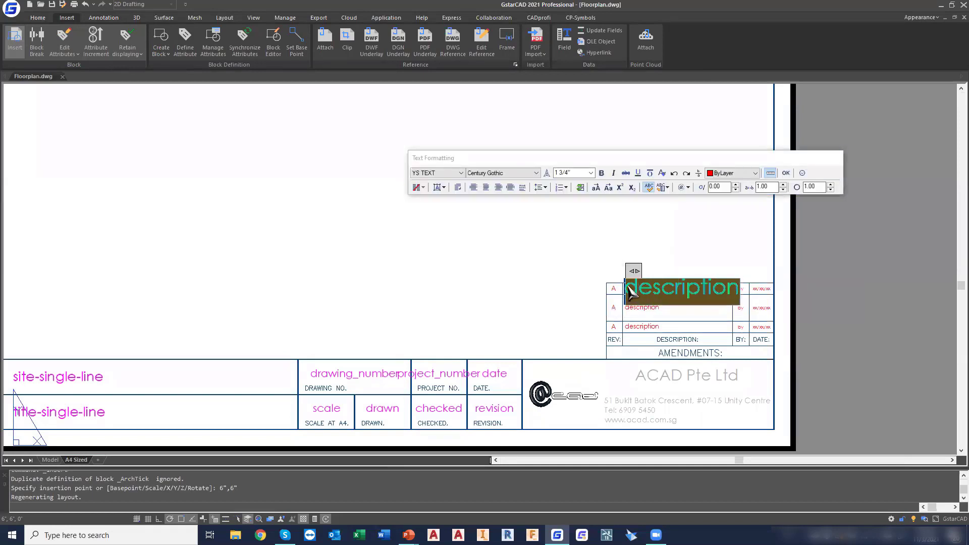
pyautogui.write('Extri')
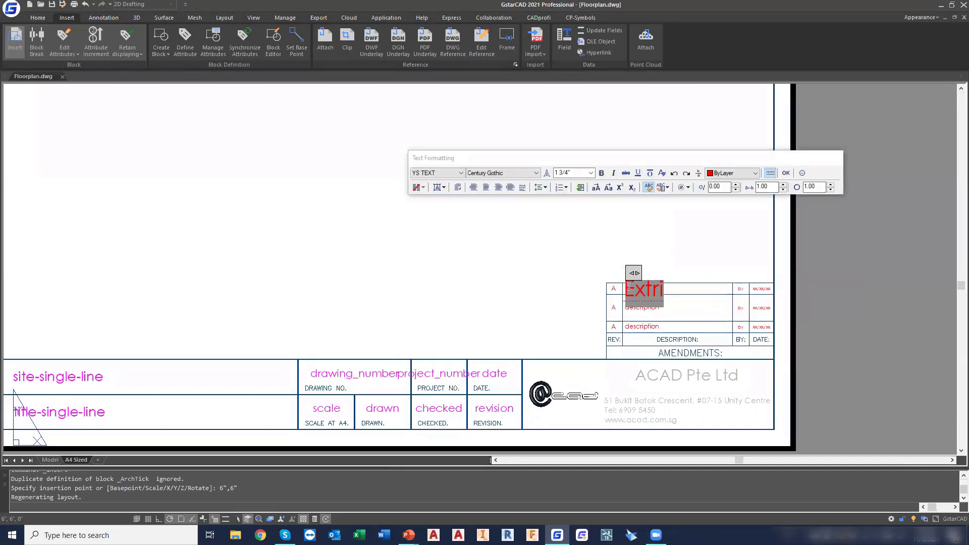
pyautogui.press('BackSpace')
pyautogui.press('BackSpace')
pyautogui.write('erior Wa')
pyautogui.press('BackSpace')
pyautogui.press('BackSpace')
pyautogui.write('Walls')
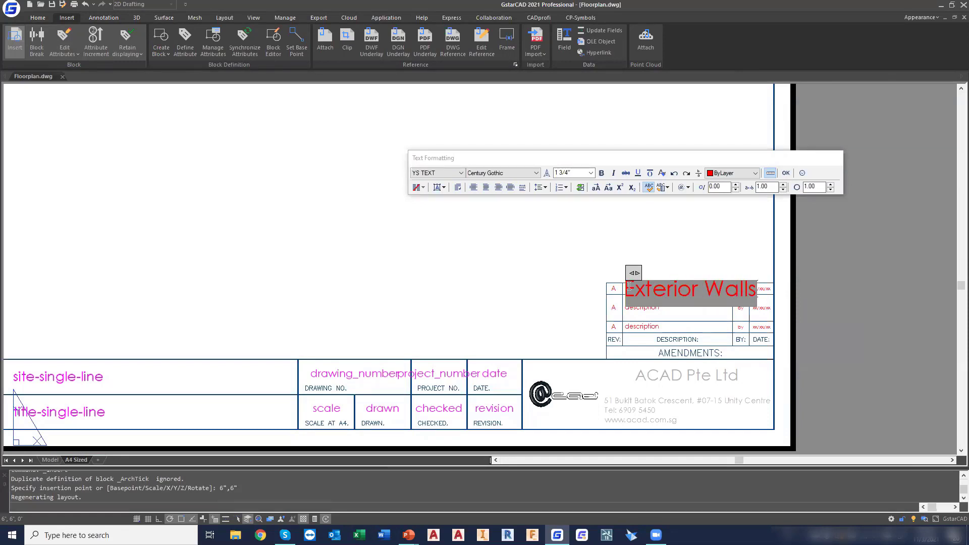
pyautogui.write(' 0"')
pyautogui.press('BackSpace')
pyautogui.press('BackSpace')
pyautogui.write('10"')
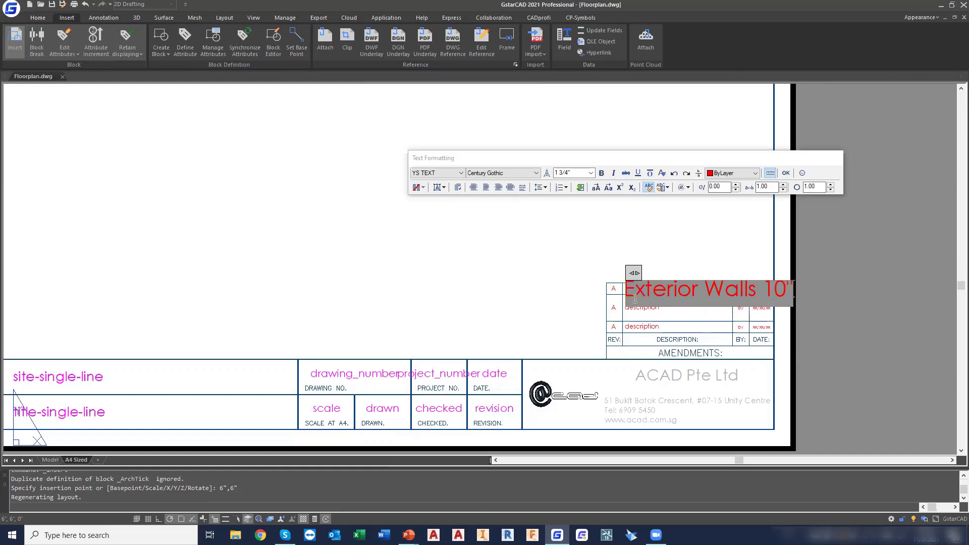
pyautogui.click(785, 173)
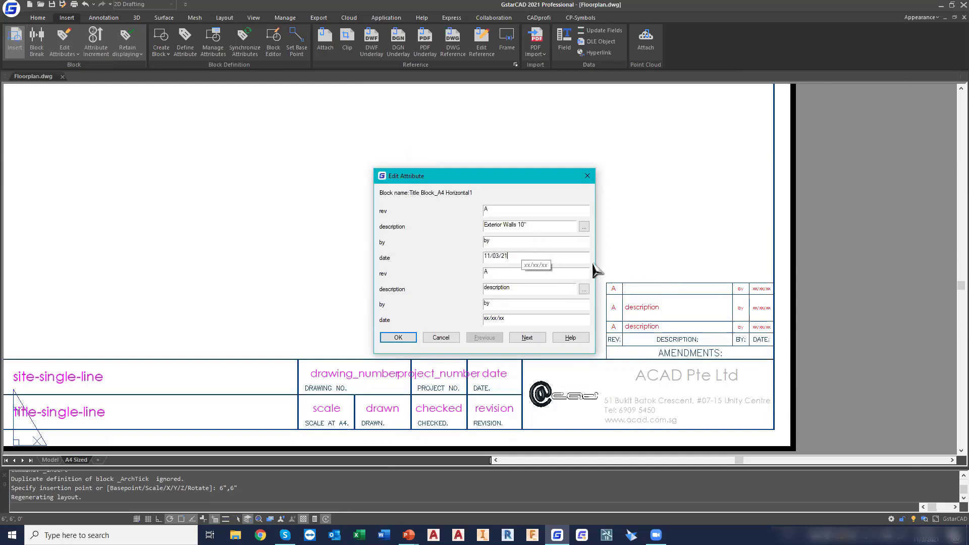
# Copy the date 11/03/21 from the first amendment to the second and set the second amendment's revision to b
pyautogui.moveTo(552, 258); pyautogui.dragTo(310, 247)
pyautogui.hotkey('ctrl', 'c')
pyautogui.moveTo(516, 321); pyautogui.dragTo(358, 323)
pyautogui.hotkey('ctrl', 'v')
pyautogui.write('b')
# Replace the second amendment's description in the title block attributes with Interior Walls 6"
pyautogui.click(584, 288)
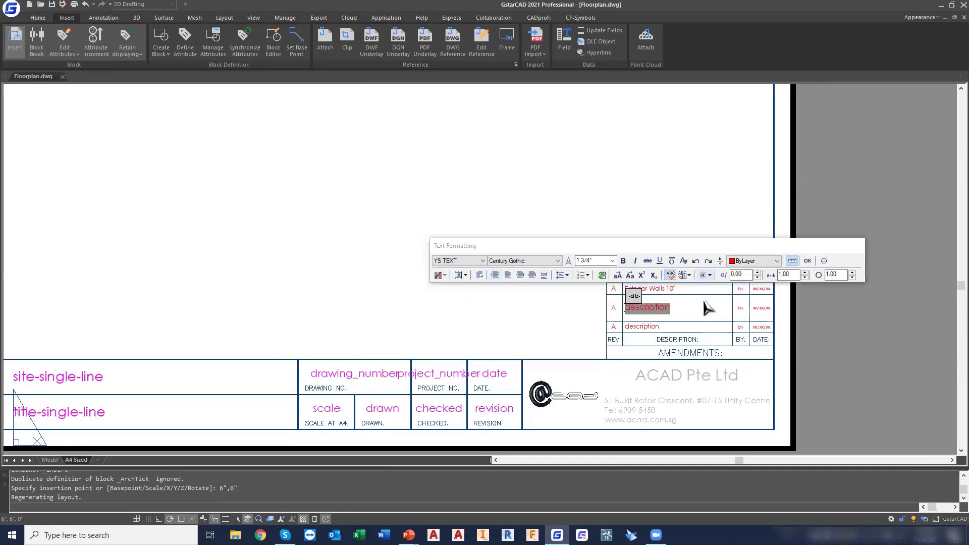
pyautogui.scroll(5, 656, 311)
pyautogui.moveTo(754, 336); pyautogui.dragTo(469, 328)
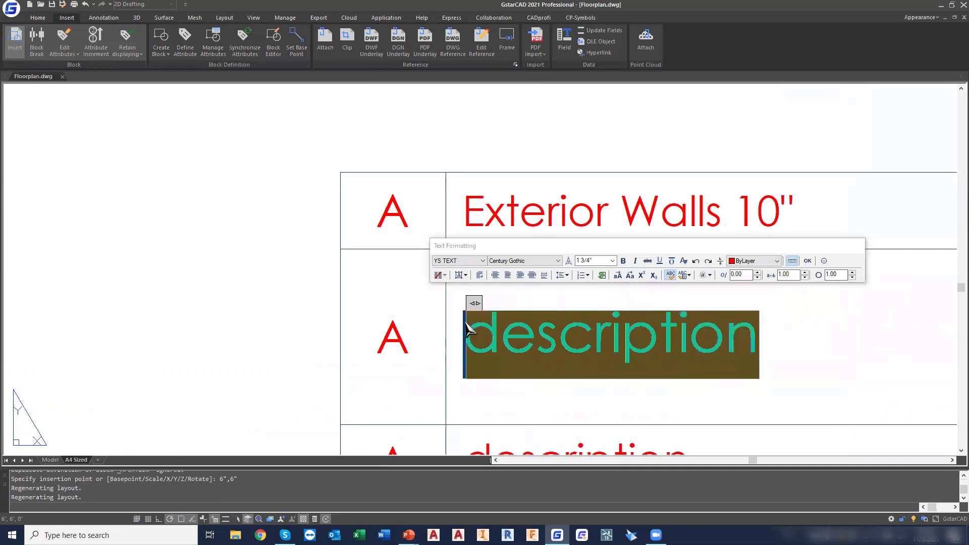
pyautogui.press('BackSpace')
pyautogui.write('inter')
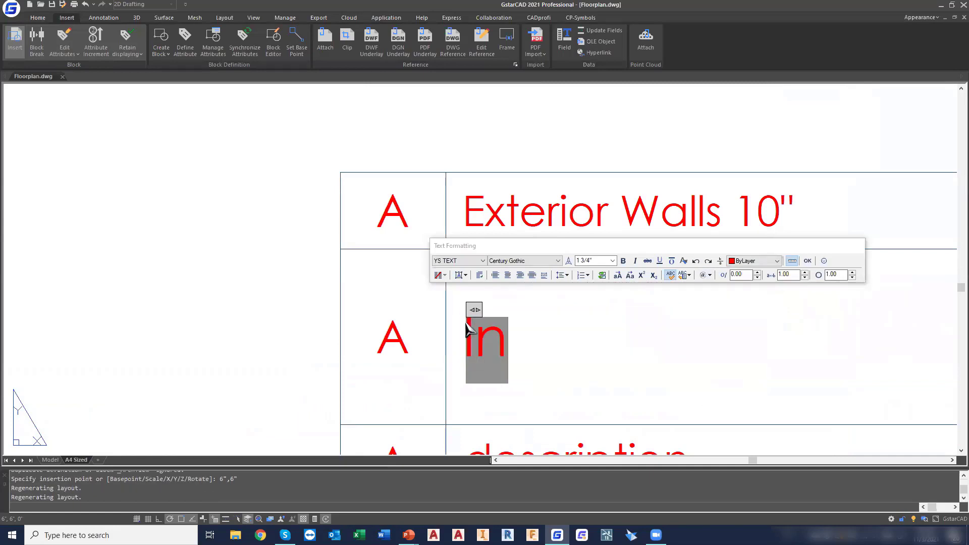
pyautogui.write('ior Wall')
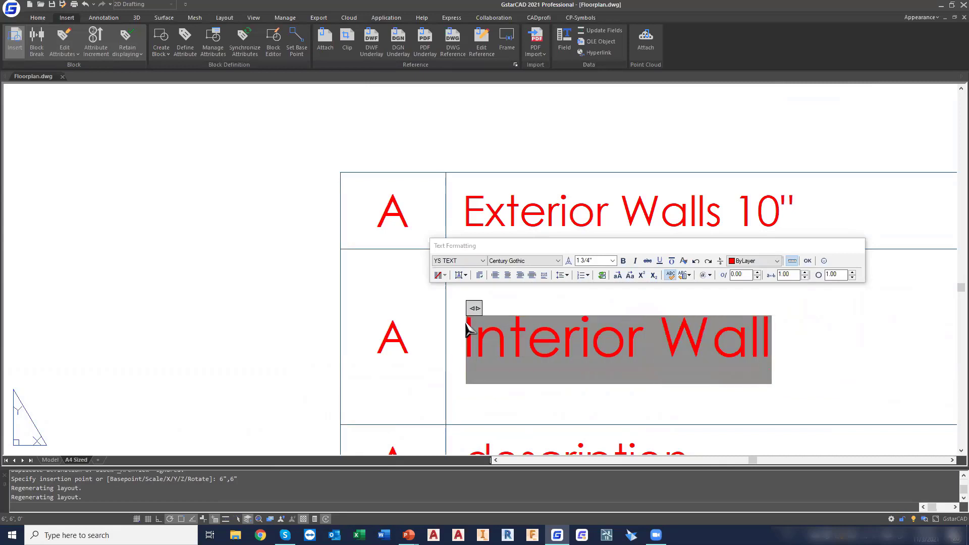
pyautogui.write('s 6"')
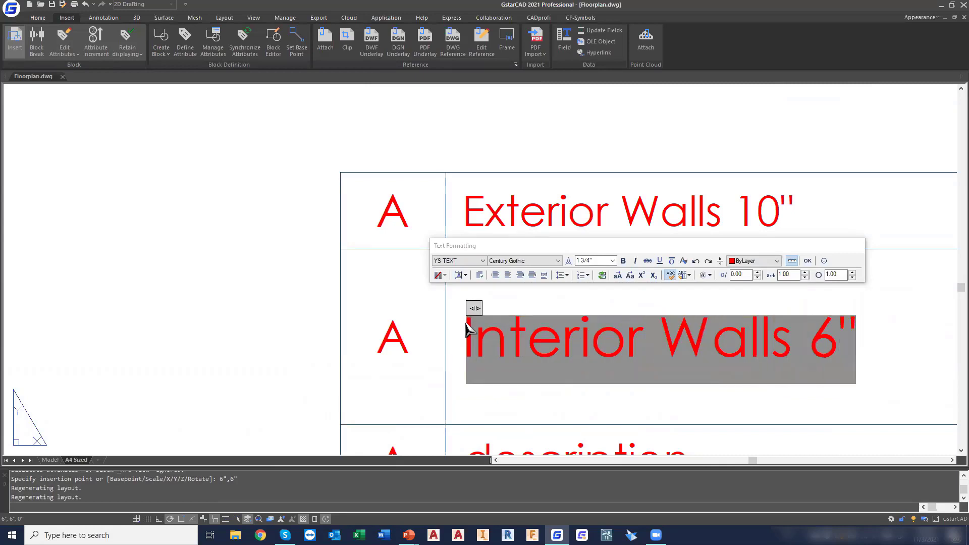
pyautogui.click(807, 260)
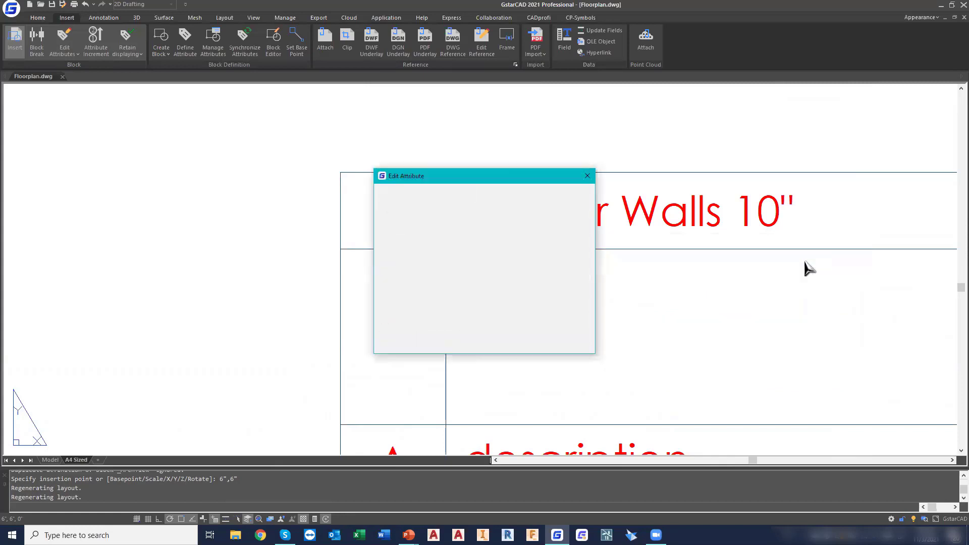
# Fill in the third amendment with revision C, description Secretary Room Added and date 11/03/21
pyautogui.click(525, 337)
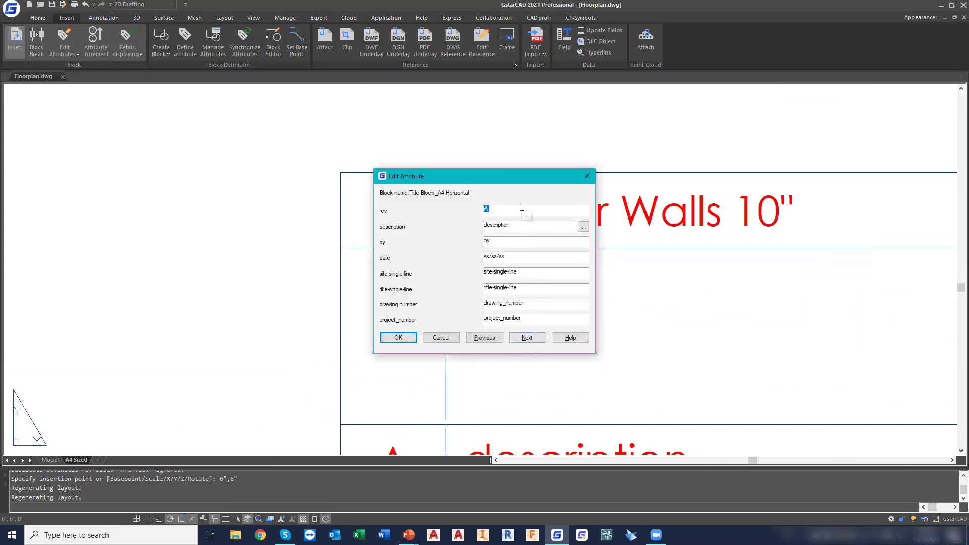
pyautogui.click(583, 226)
pyautogui.moveTo(687, 266); pyautogui.dragTo(469, 269)
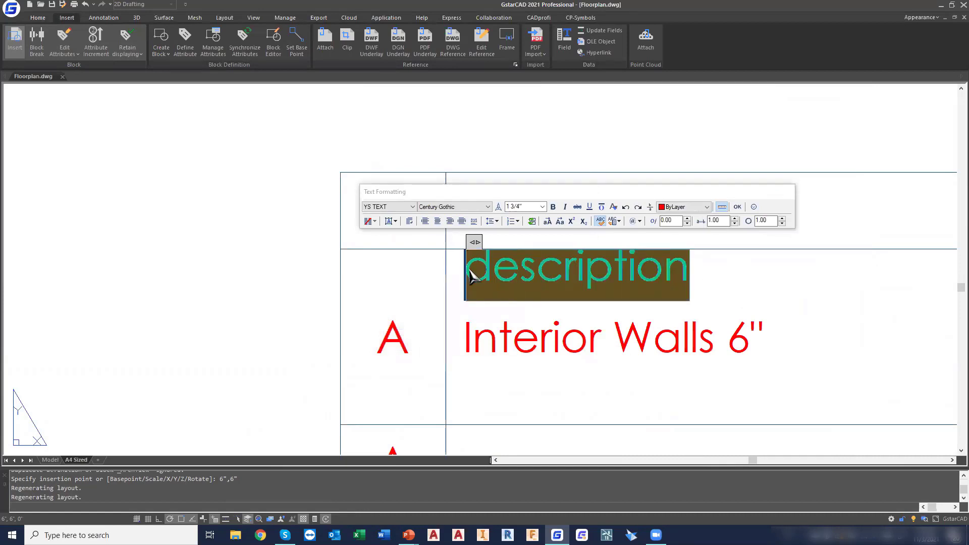
pyautogui.write('Secreat')
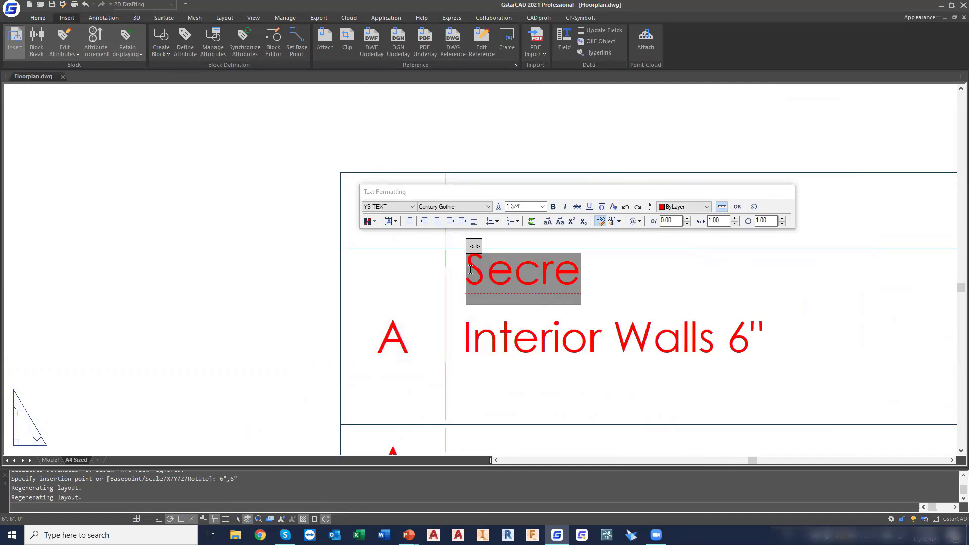
pyautogui.press('BackSpace')
pyautogui.press('BackSpace')
pyautogui.write('tary')
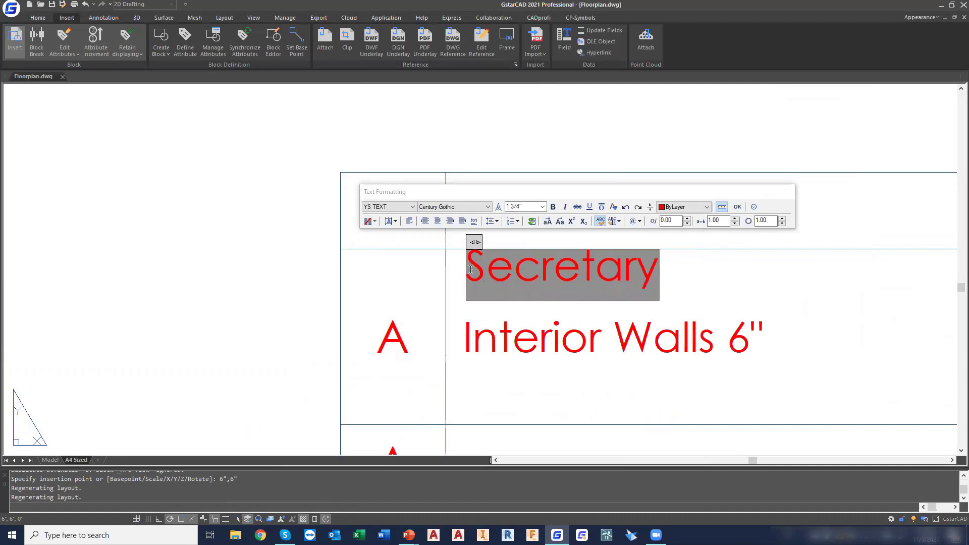
pyautogui.write(' Room Added')
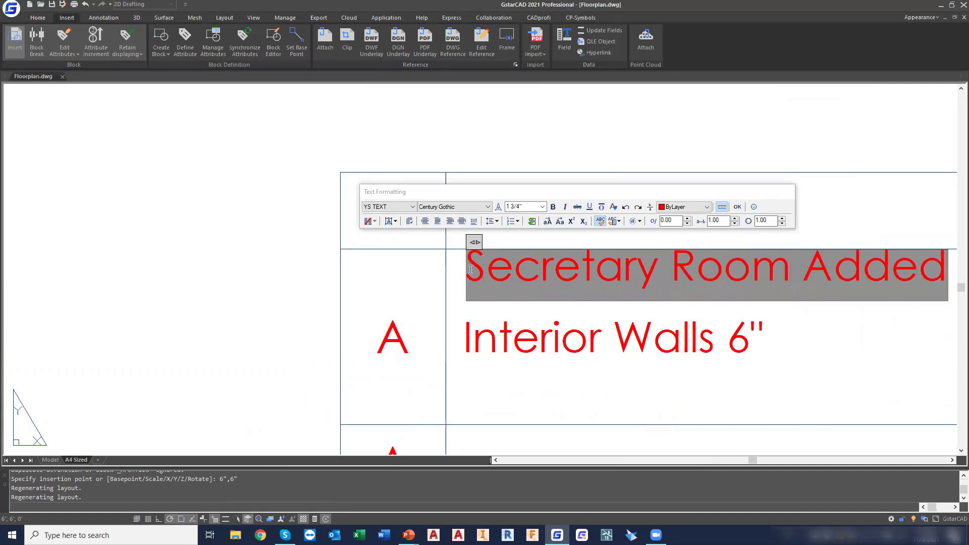
pyautogui.click(737, 207)
pyautogui.moveTo(510, 256); pyautogui.dragTo(313, 270)
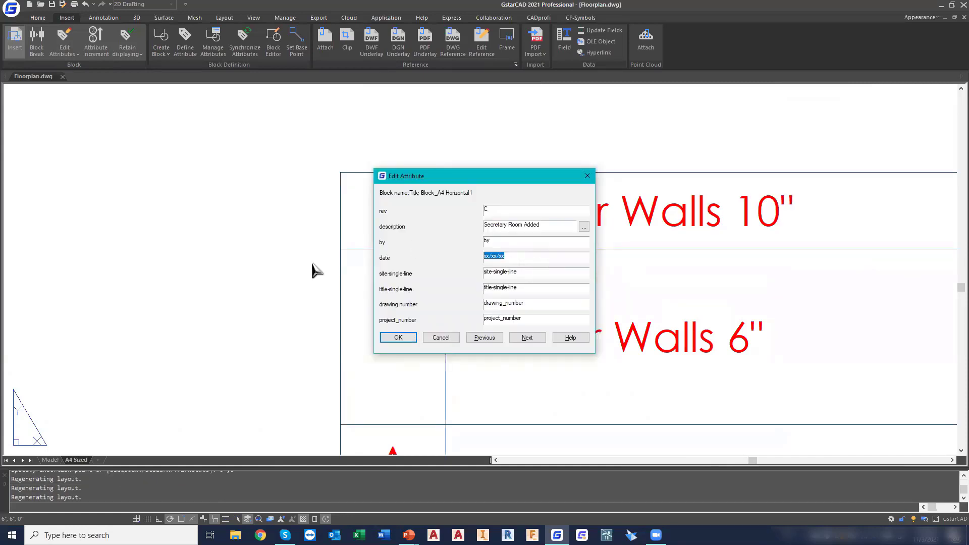
pyautogui.write('11/03/21')
# Set the site to ACAD, the title to Floorplan, the drawing number to A1001 and the project number to FP1001
pyautogui.moveTo(542, 271); pyautogui.dragTo(242, 275)
pyautogui.write('ACAD')
pyautogui.moveTo(553, 288); pyautogui.dragTo(191, 259)
pyautogui.write('Floorplan')
pyautogui.moveTo(554, 303); pyautogui.dragTo(4, 236)
pyautogui.write('A1001')
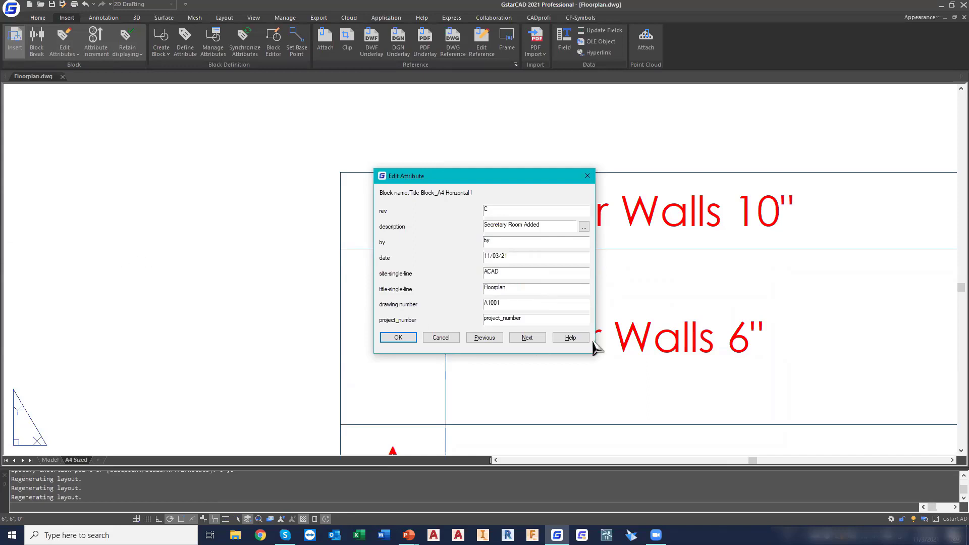
pyautogui.moveTo(540, 317); pyautogui.dragTo(87, 266)
pyautogui.write('FP1001')
# Set the title block's date to 11/03/21 and its scale to 2" = 1' 0"
pyautogui.click(528, 337)
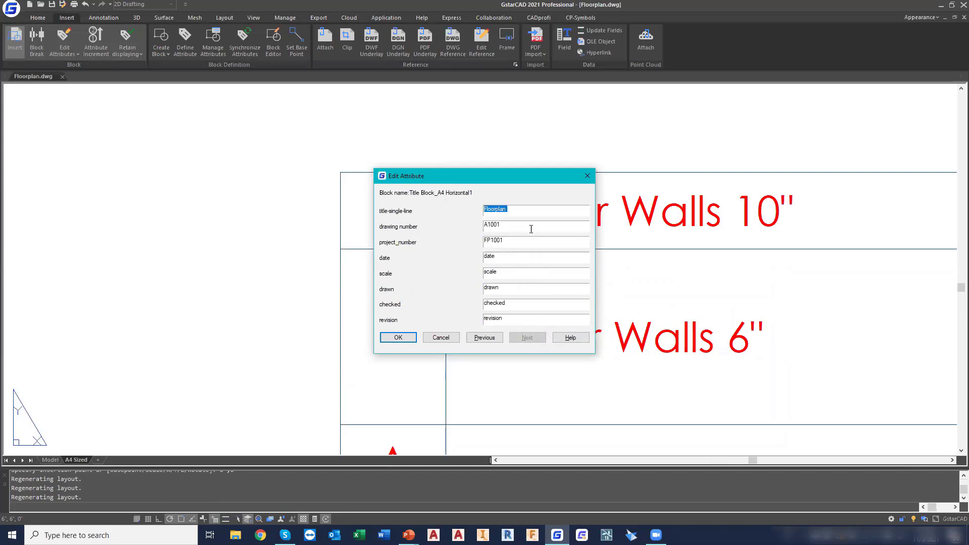
pyautogui.doubleClick(520, 254)
pyautogui.write('11/03/21')
pyautogui.moveTo(504, 269); pyautogui.dragTo(256, 274)
# Enter the drafter's and checker's names, set the revision to B3.2 and apply the title block attributes
pyautogui.doubleClick(509, 289)
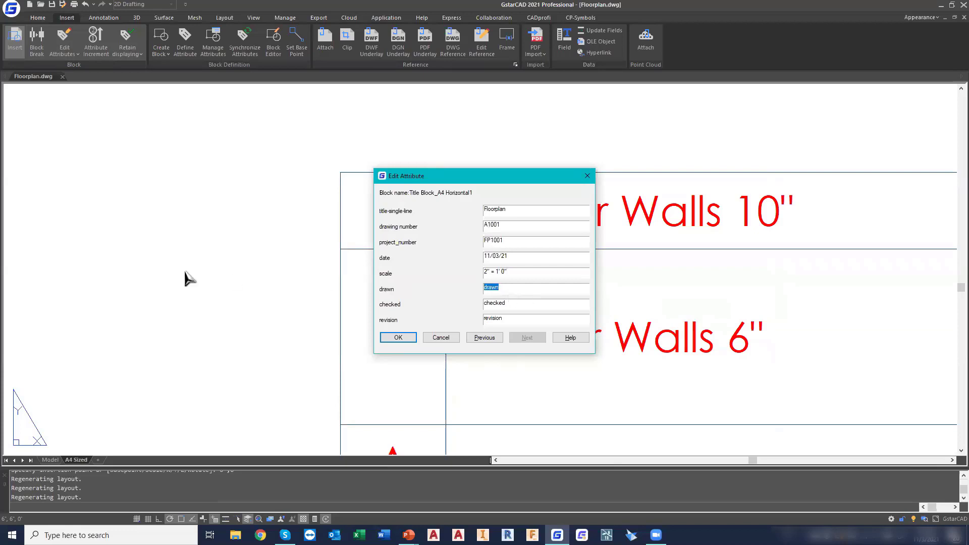
pyautogui.write('Wei')
pyautogui.doubleClick(520, 304)
pyautogui.write('Fr')
pyautogui.doubleClick(513, 319)
pyautogui.write('b')
pyautogui.click(404, 339)
# Examine the filled-in title block and amendments table on the A4 sheet
pyautogui.scroll(-4, 401, 339)
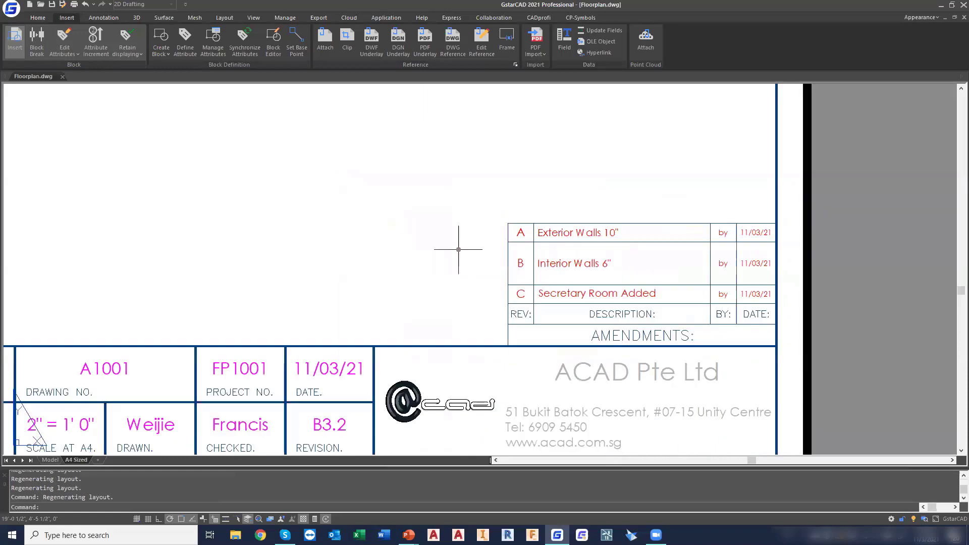
pyautogui.moveTo(434, 218); pyautogui.dragTo(451, 217, button='middle')
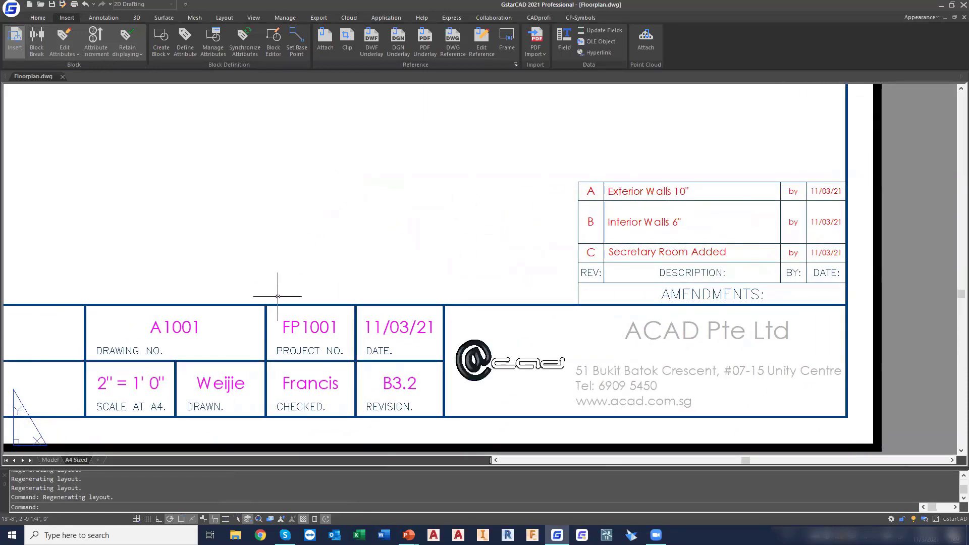
pyautogui.moveTo(255, 259); pyautogui.dragTo(332, 252, button='middle')
pyautogui.scroll(-2, 332, 252)
pyautogui.moveTo(197, 256); pyautogui.dragTo(414, 260, button='middle')
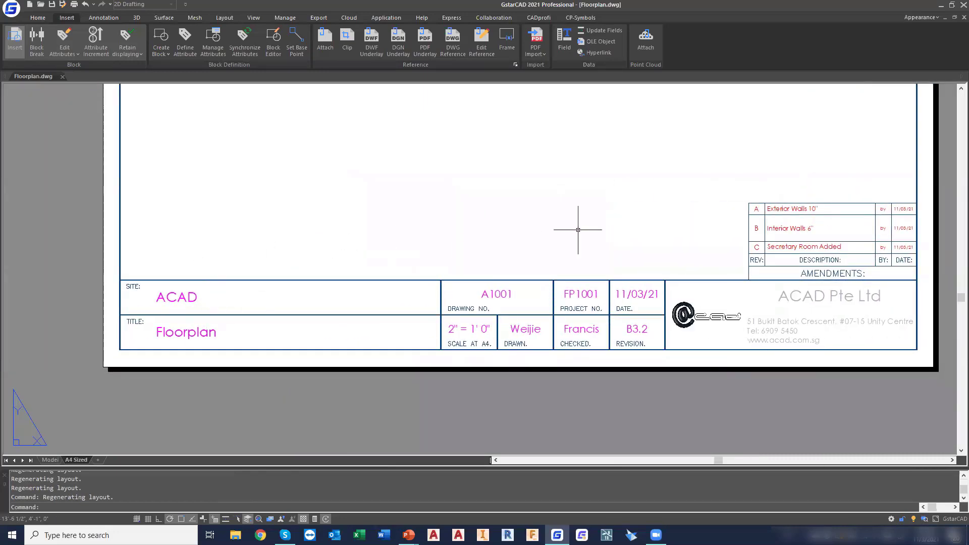
pyautogui.scroll(2, 691, 313)
pyautogui.scroll(-2, 701, 312)
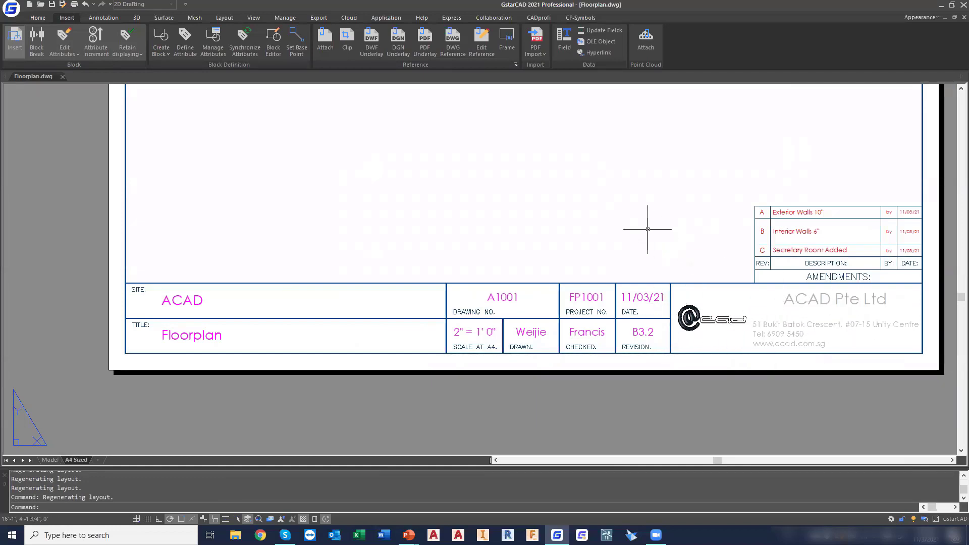
pyautogui.moveTo(651, 227); pyautogui.dragTo(613, 324, button='middle')
pyautogui.scroll(-4, 624, 322)
pyautogui.moveTo(623, 264); pyautogui.dragTo(567, 291, button='middle')
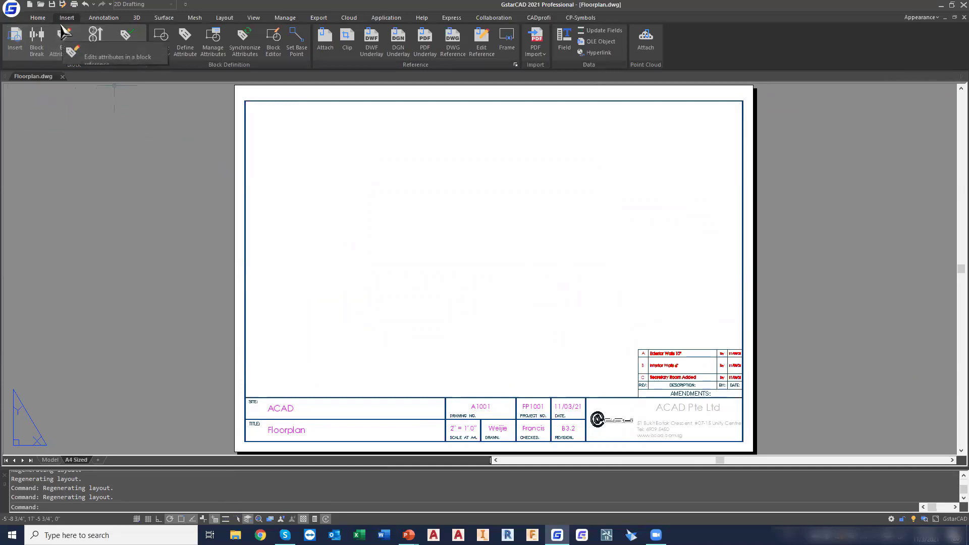
# Create a layer named Viewport with colour 8 and turn off plotting for it
pyautogui.click(38, 19)
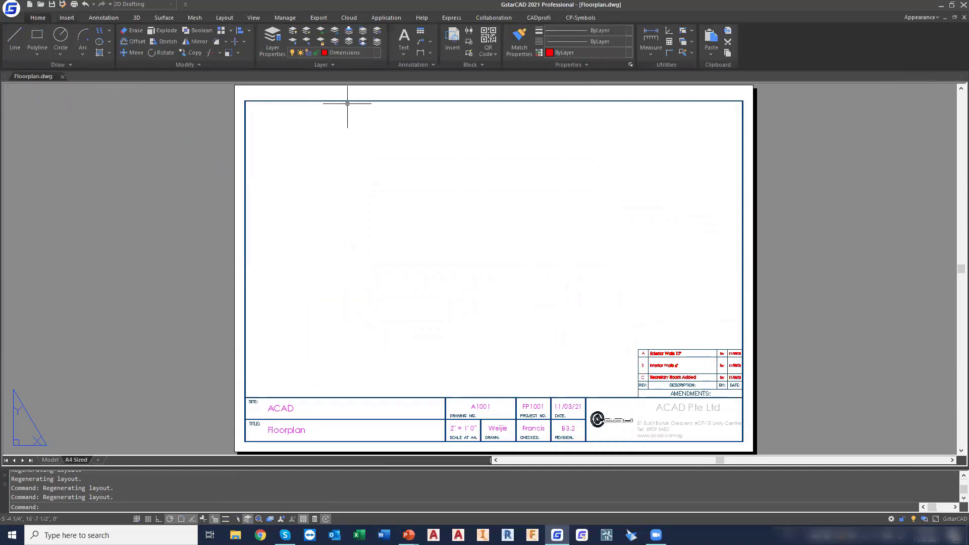
pyautogui.click(273, 40)
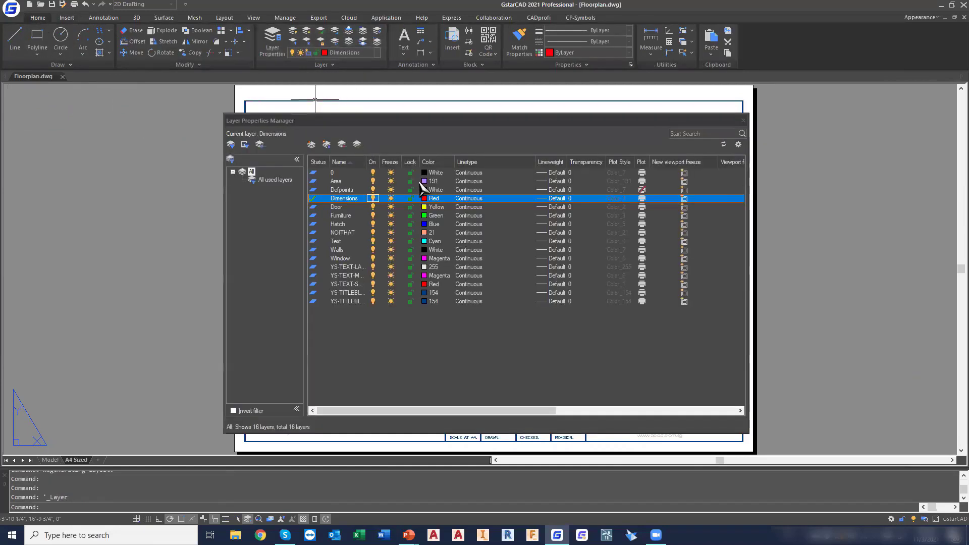
pyautogui.click(311, 145)
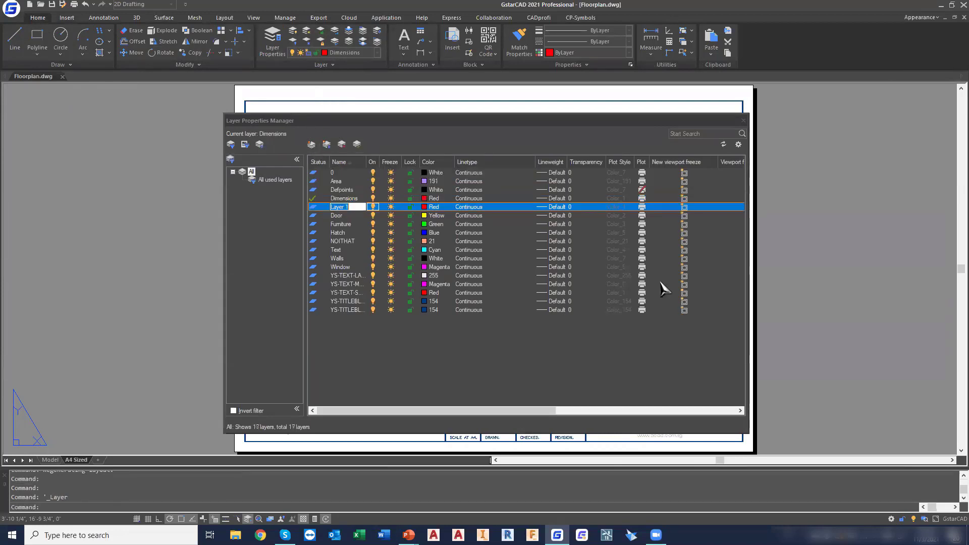
pyautogui.write('Viewport')
pyautogui.click(437, 207)
pyautogui.click(582, 312)
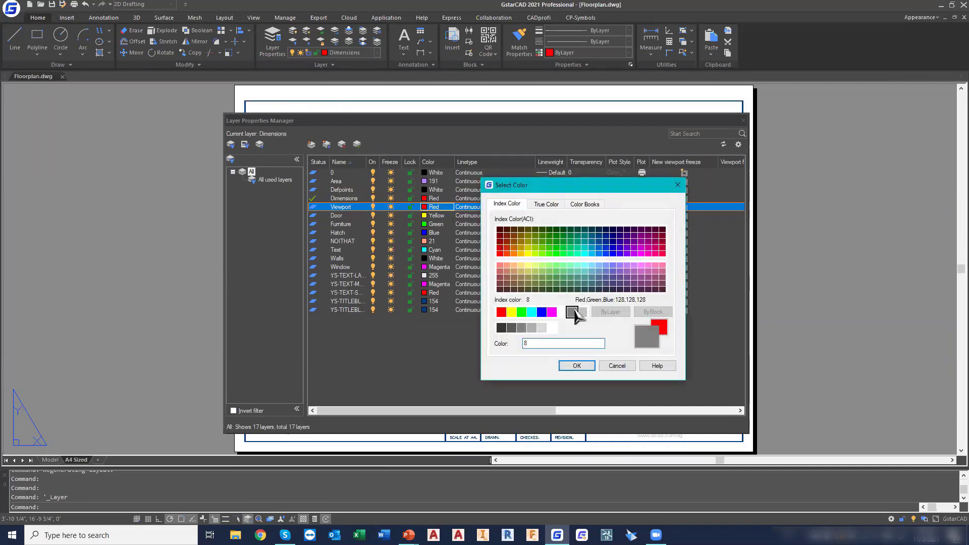
pyautogui.click(577, 365)
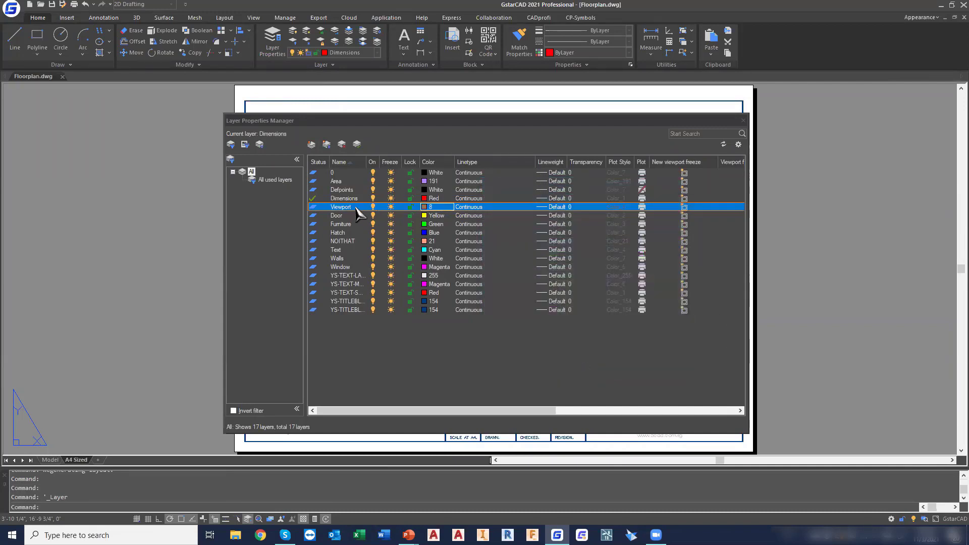
pyautogui.click(642, 208)
pyautogui.click(743, 121)
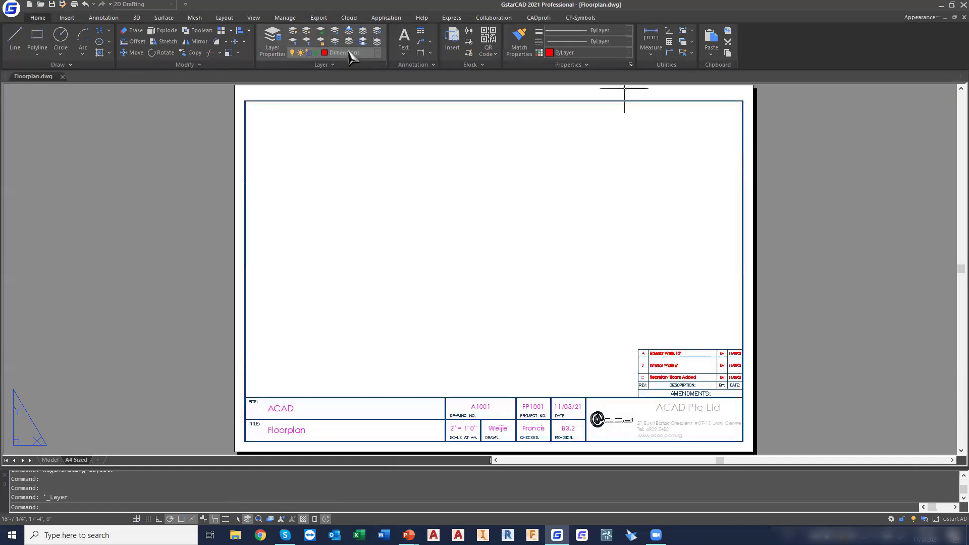
# Create a rectangular viewport from the frame's upper-left corner to the lower-left corner of the amendments table
pyautogui.click(224, 19)
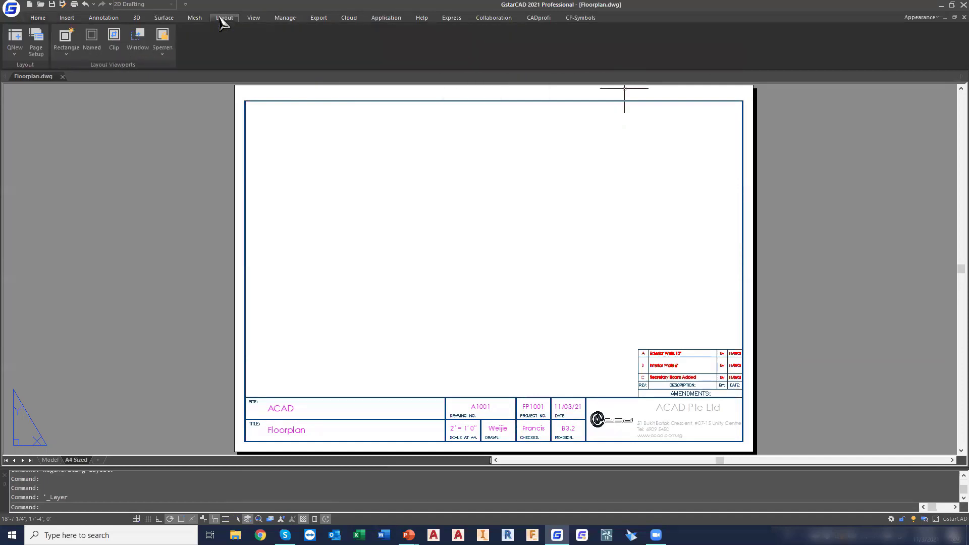
pyautogui.click(66, 53)
pyautogui.click(79, 71)
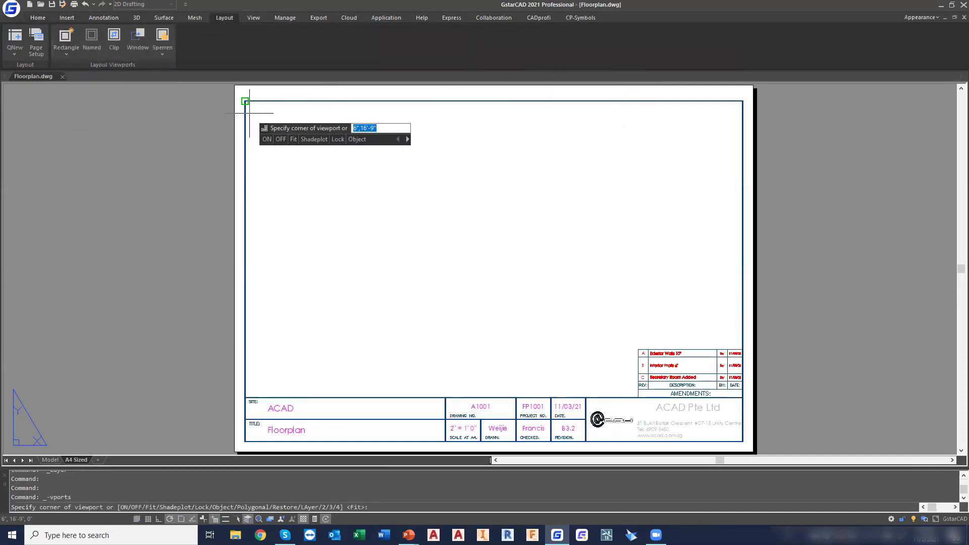
pyautogui.click(244, 101)
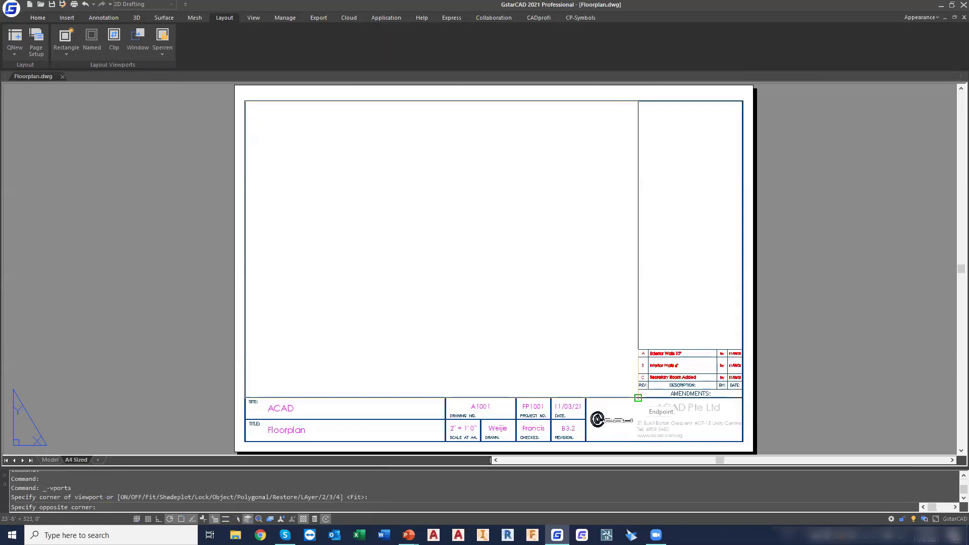
pyautogui.click(638, 398)
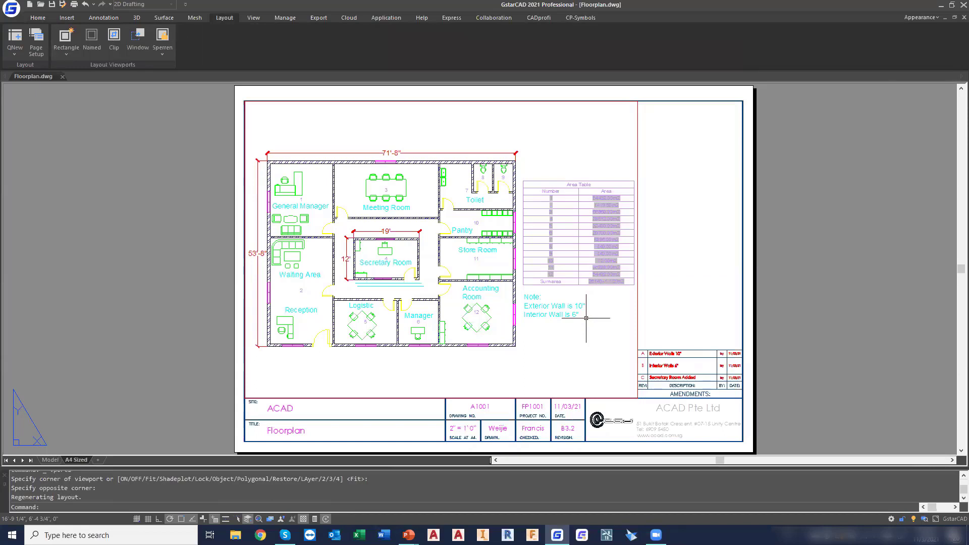
# Add a custom scale named 2" = 1' - 0" with 2 paper units equal to 12 drawing units
pyautogui.click(636, 296)
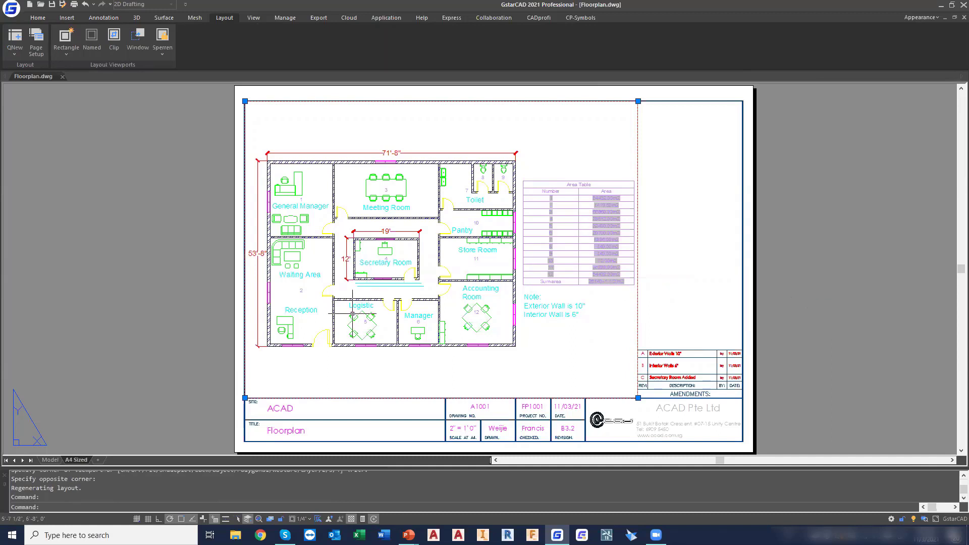
pyautogui.click(311, 519)
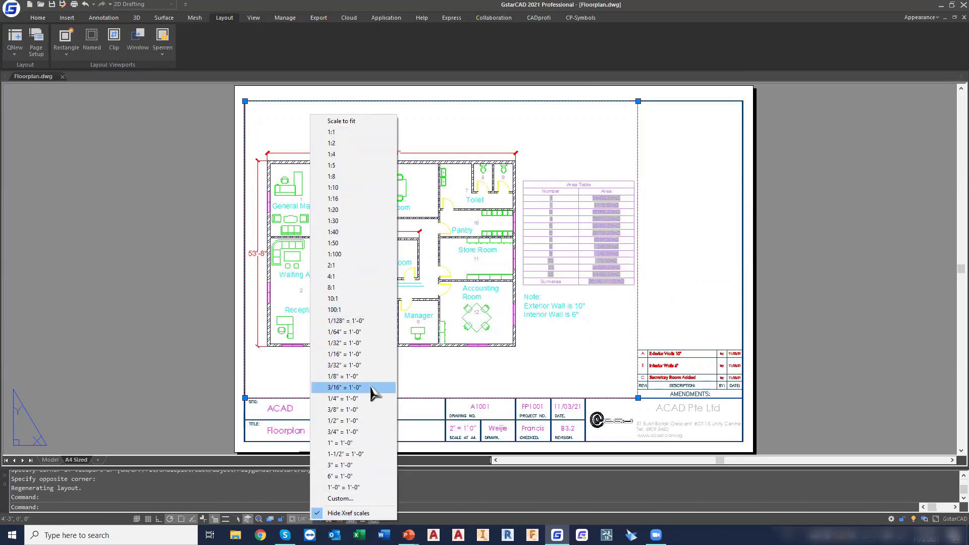
pyautogui.click(353, 499)
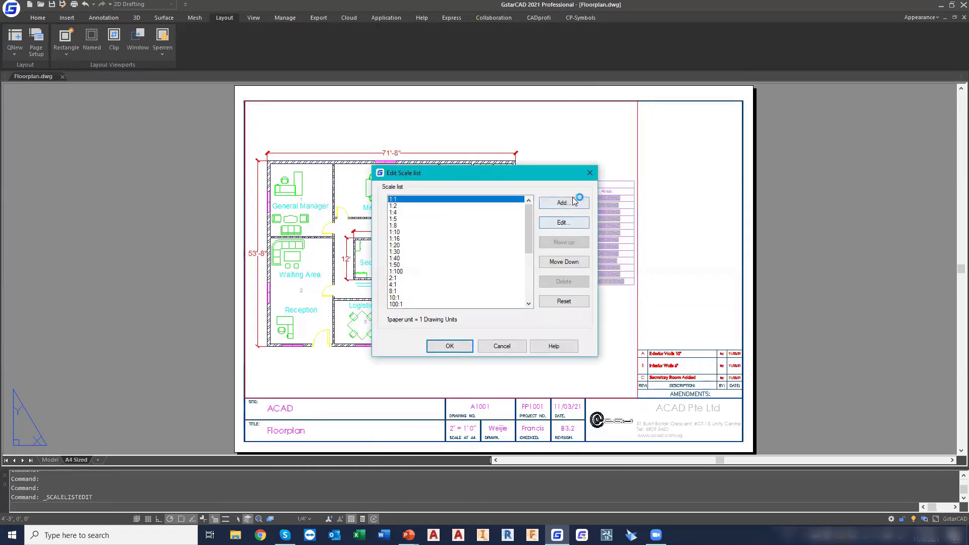
pyautogui.click(564, 203)
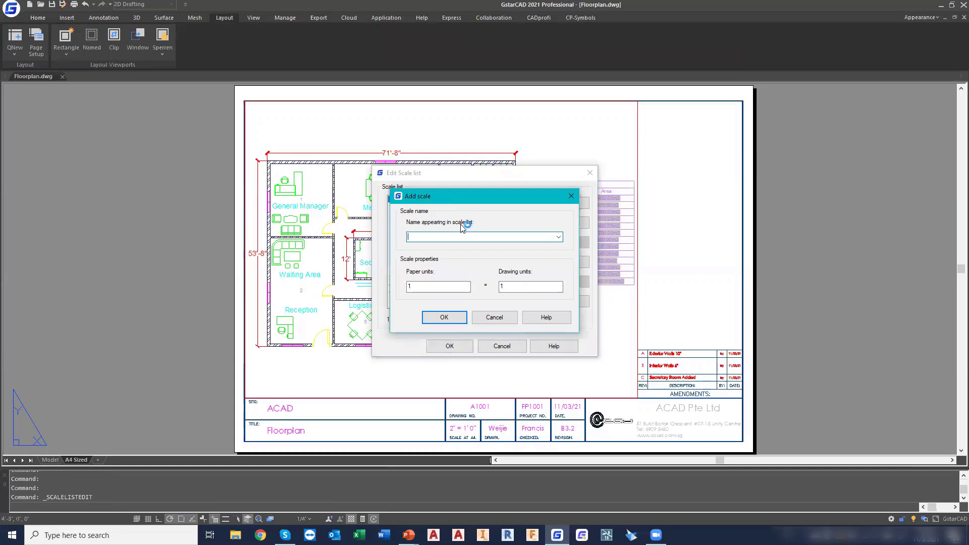
pyautogui.write('2" = 1\' - 0')
pyautogui.doubleClick(447, 287)
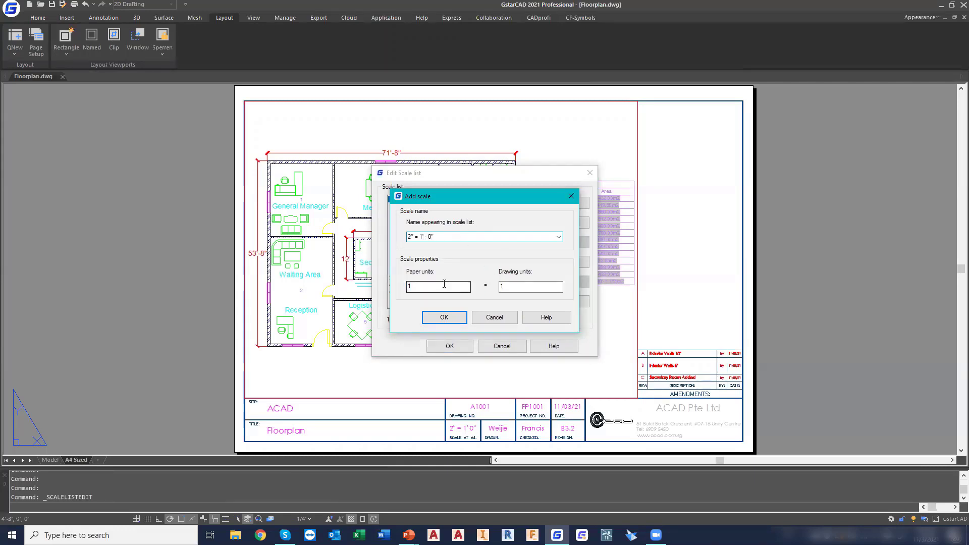
pyautogui.write('2')
pyautogui.press('Tab')
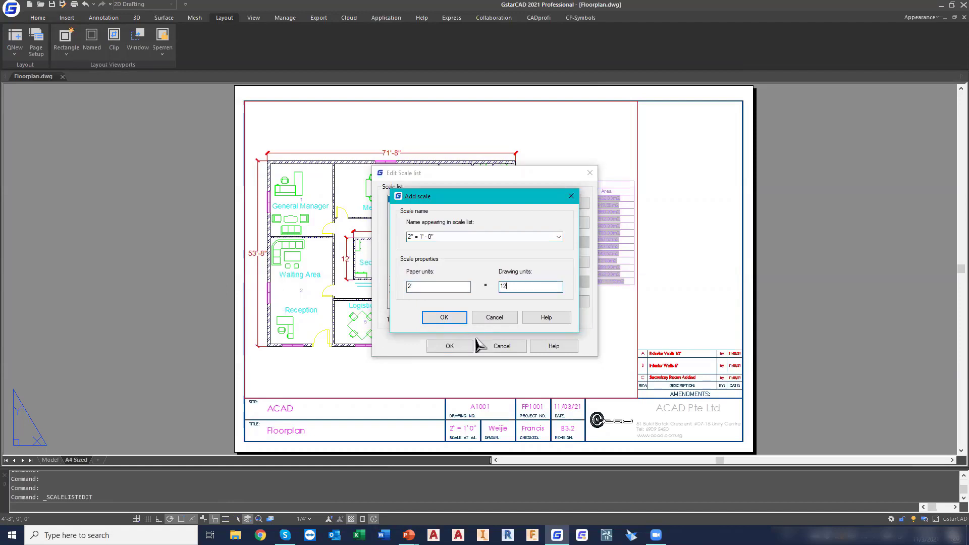
pyautogui.click(446, 318)
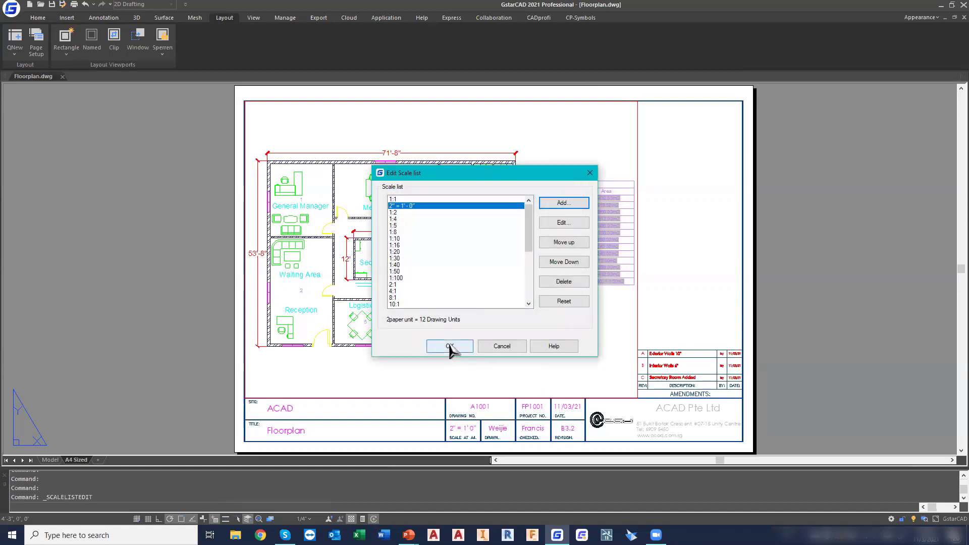
pyautogui.click(450, 347)
# Apply the custom 2" = 1' - 0" scale to the floor plan viewport on the A4 sheet
pyautogui.click(637, 239)
pyautogui.click(301, 519)
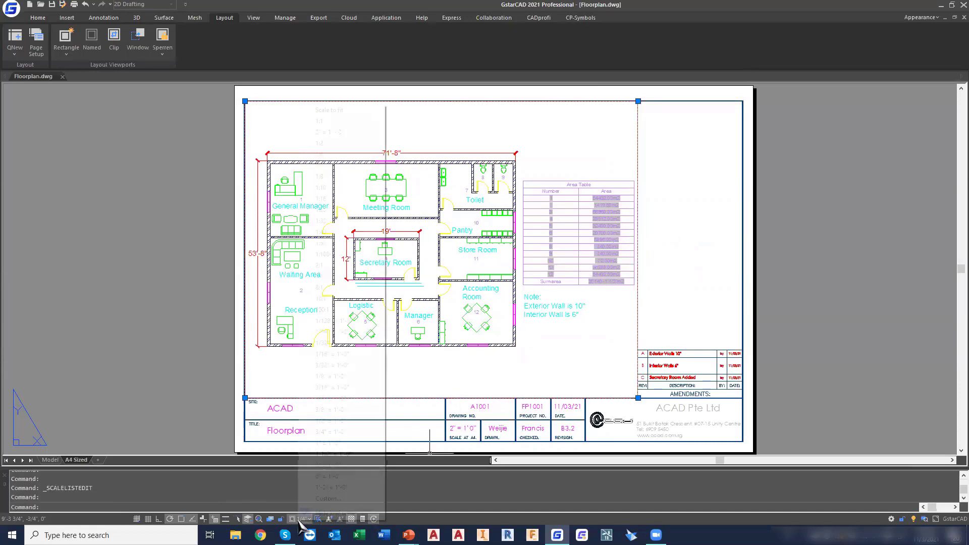
pyautogui.click(341, 133)
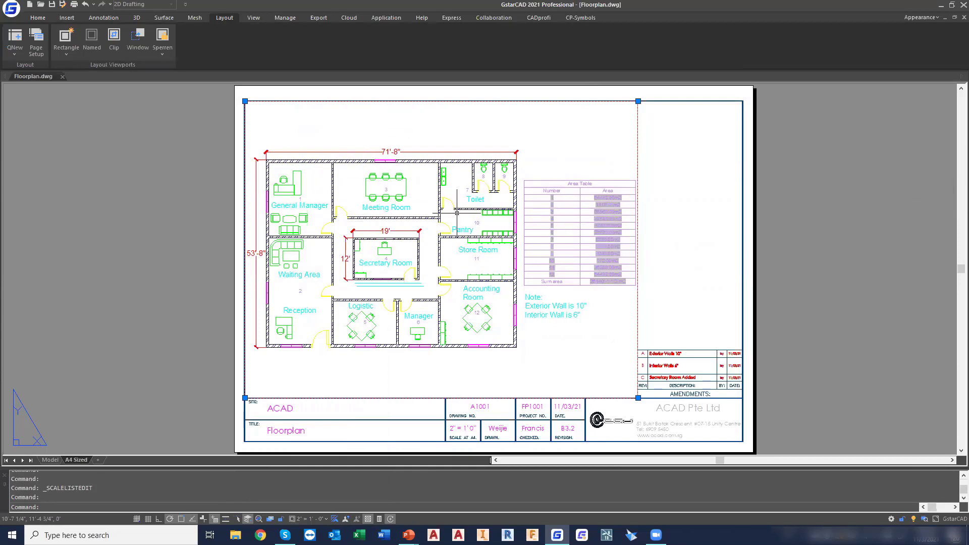
pyautogui.press('Escape')
pyautogui.press('Escape')
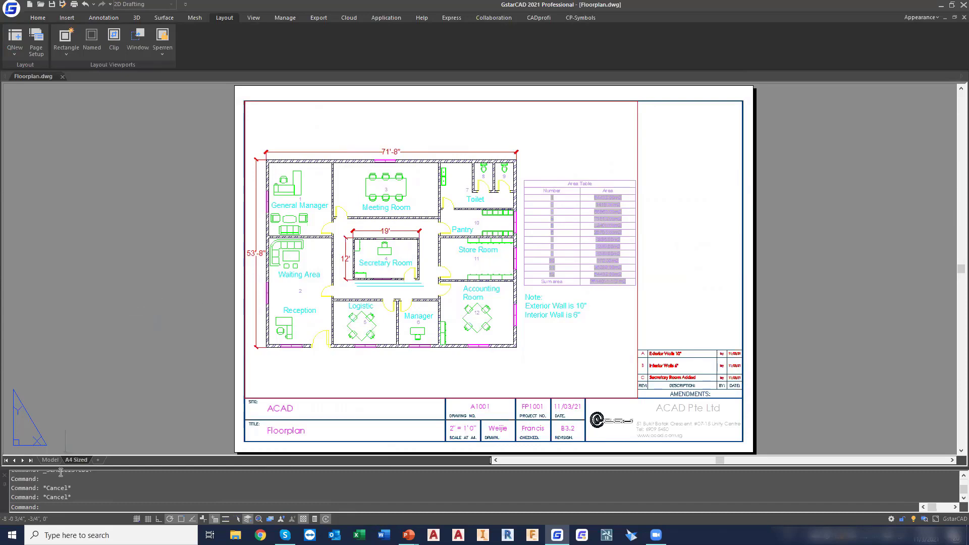
# Import Product PDF.pdf into model space and place it in the empty area beside the area table
pyautogui.click(50, 460)
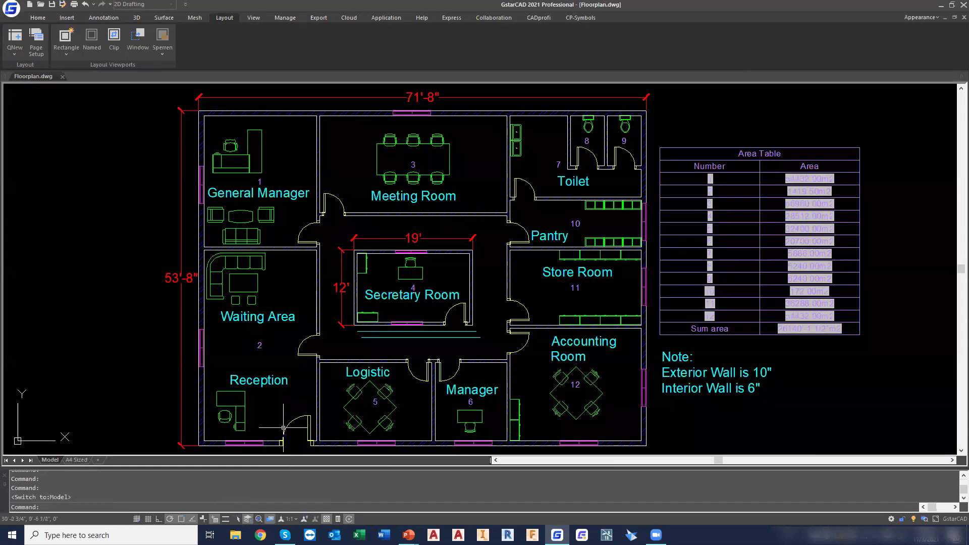
pyautogui.scroll(3, 484, 302)
pyautogui.moveTo(483, 302); pyautogui.dragTo(398, 291, button='middle')
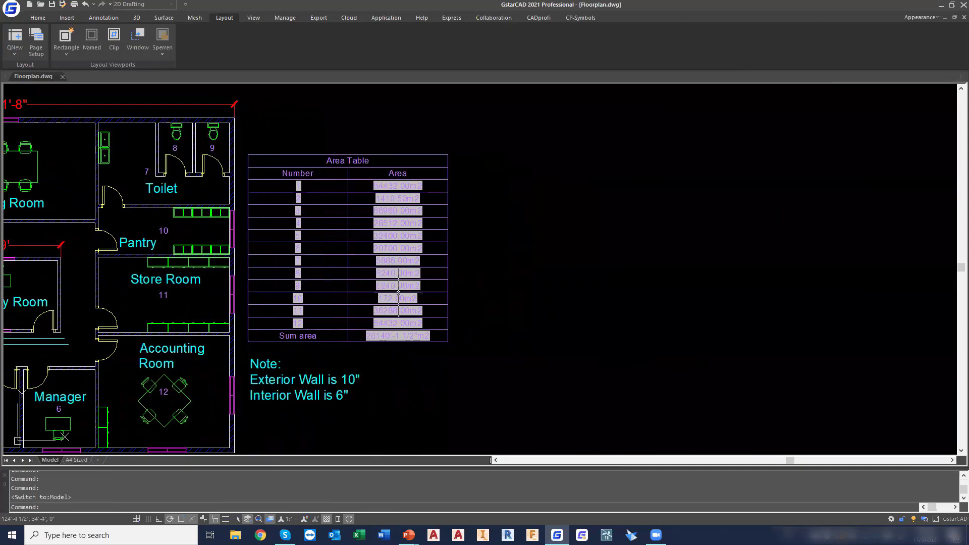
pyautogui.click(13, 9)
pyautogui.moveTo(49, 123)
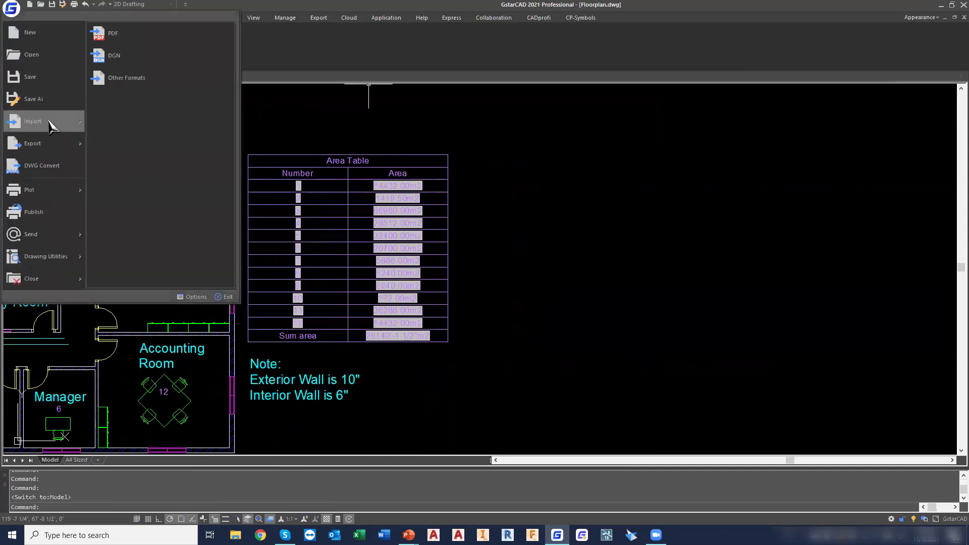
pyautogui.click(166, 34)
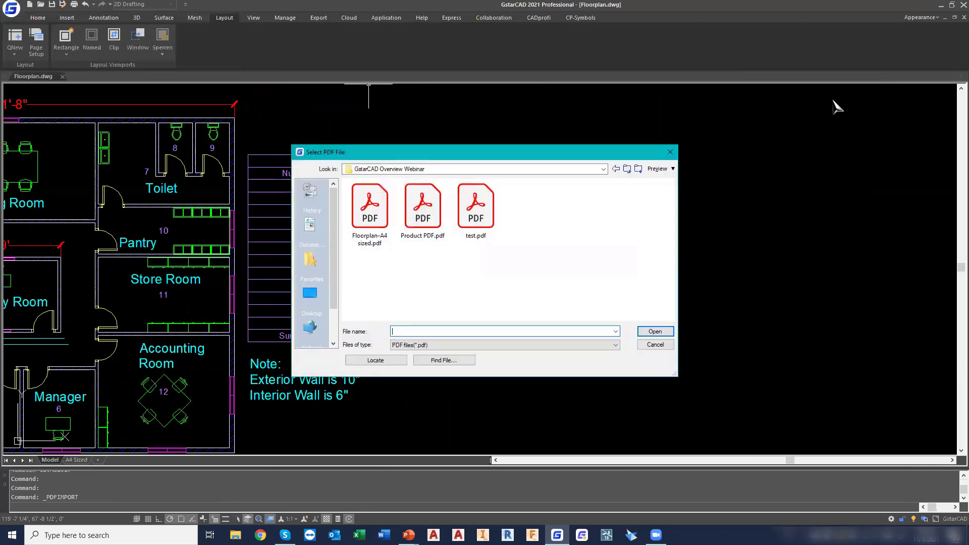
pyautogui.click(423, 203)
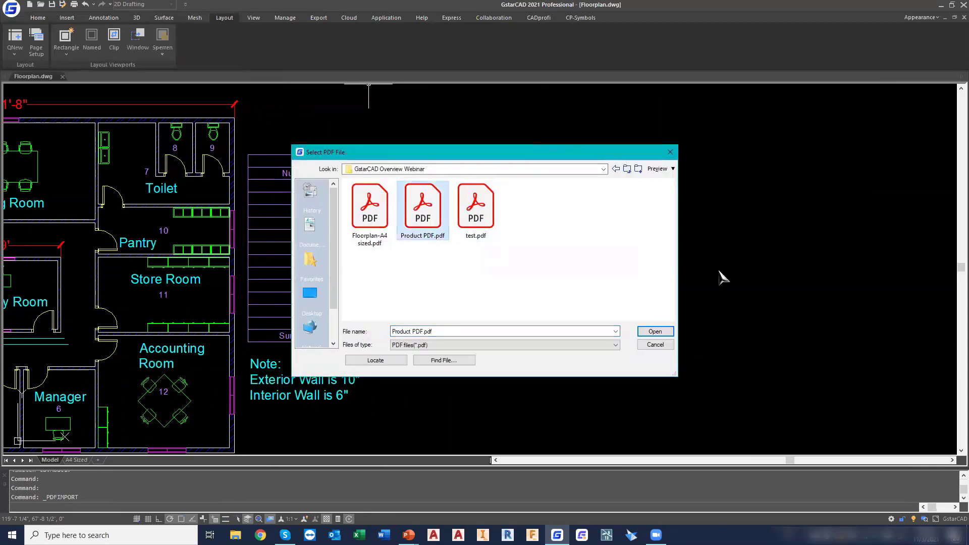
pyautogui.click(656, 332)
pyautogui.click(643, 392)
pyautogui.click(587, 332)
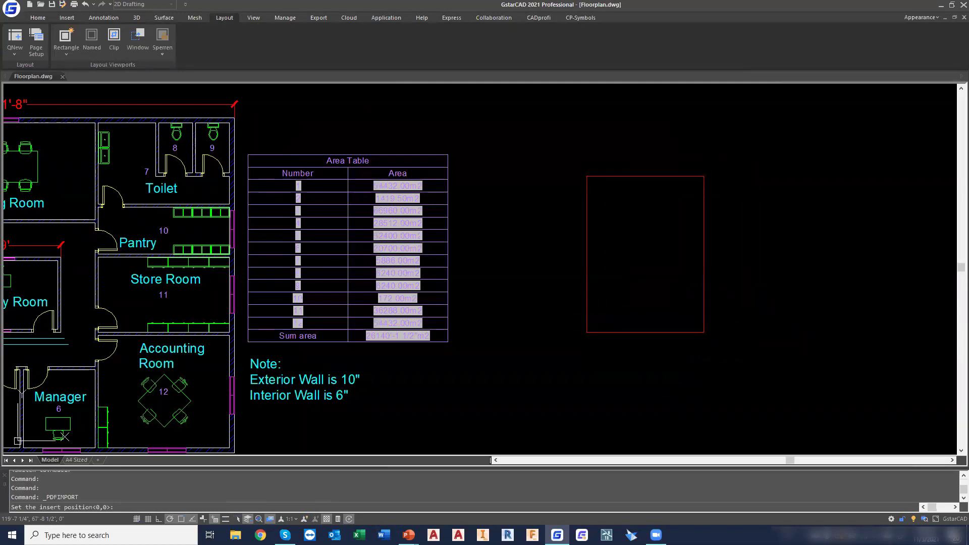
pyautogui.press('Escape')
pyautogui.press('Escape')
# Delete the imported PDF's section details and sheet borders, keeping only the general notes block
pyautogui.scroll(5, 703, 302)
pyautogui.moveTo(703, 293); pyautogui.dragTo(618, 317, button='middle')
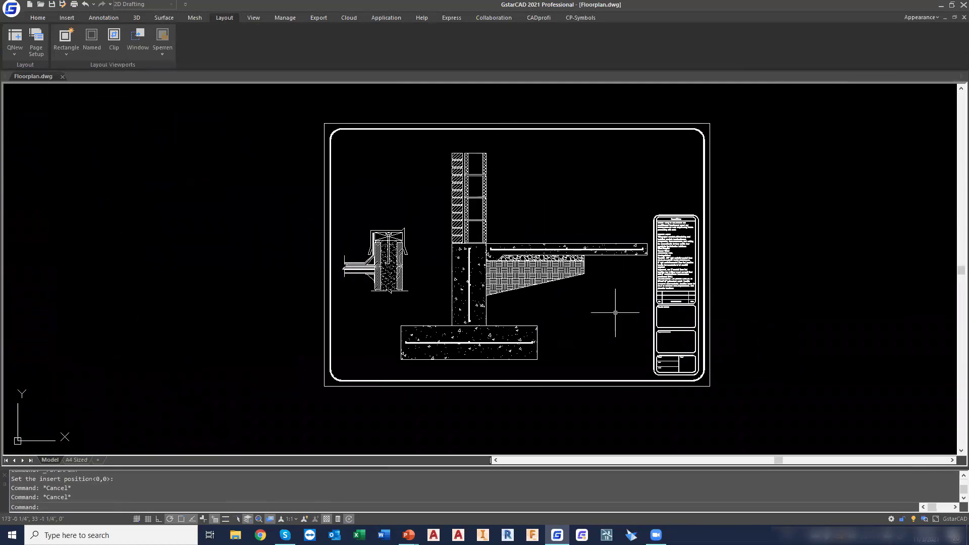
pyautogui.click(650, 397)
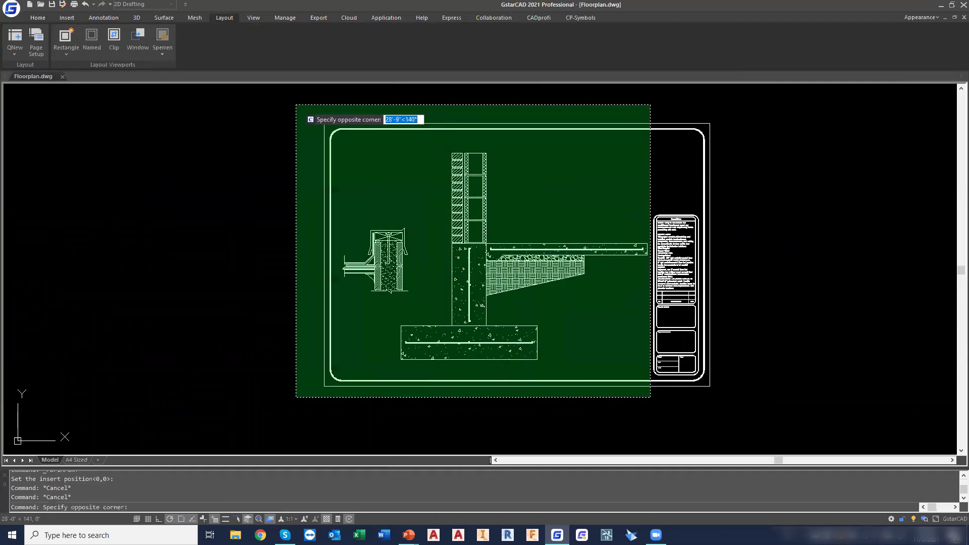
pyautogui.click(296, 106)
pyautogui.press('Delete')
pyautogui.click(722, 392)
pyautogui.click(692, 376)
pyautogui.press('Delete')
pyautogui.click(710, 376)
pyautogui.click(704, 363)
pyautogui.press('Delete')
pyautogui.click(721, 161)
pyautogui.click(698, 135)
pyautogui.press('Delete')
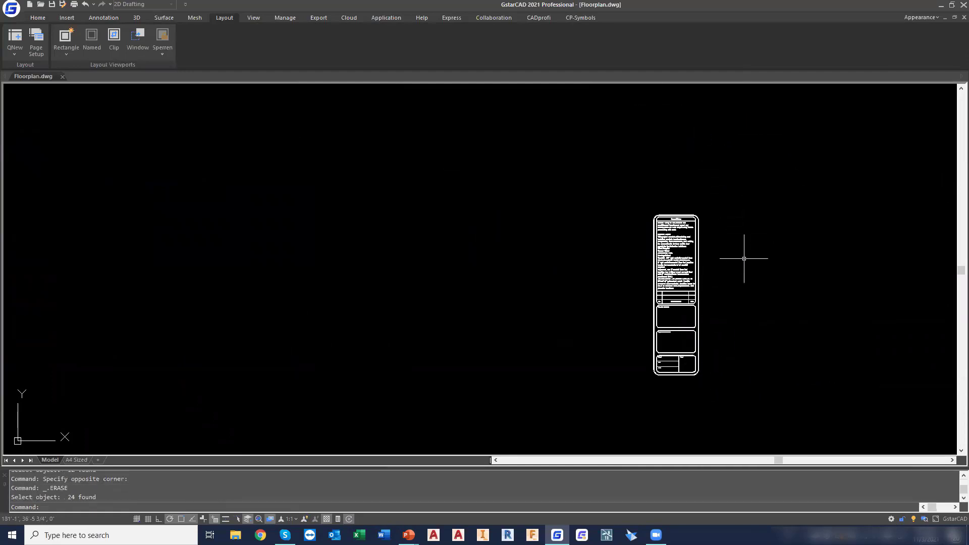
# Move the whole imported general notes block to the Text layer
pyautogui.scroll(2, 744, 258)
pyautogui.moveTo(722, 266); pyautogui.dragTo(722, 212, button='middle')
pyautogui.scroll(-1, 722, 211)
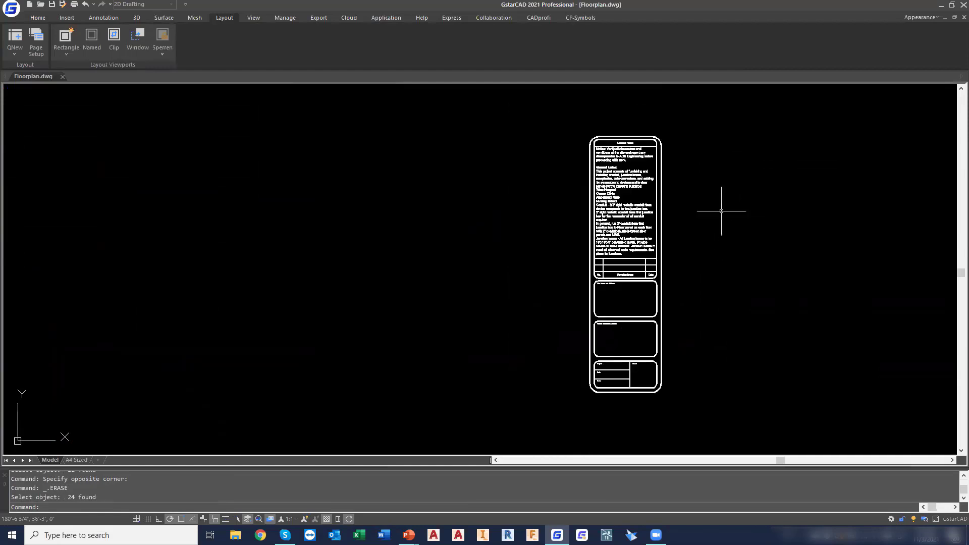
pyautogui.click(558, 107)
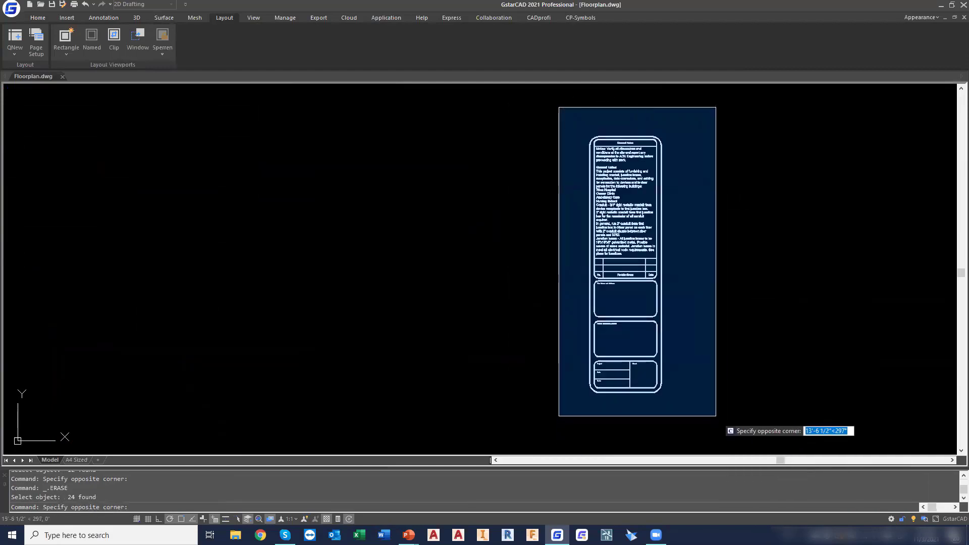
pyautogui.click(716, 416)
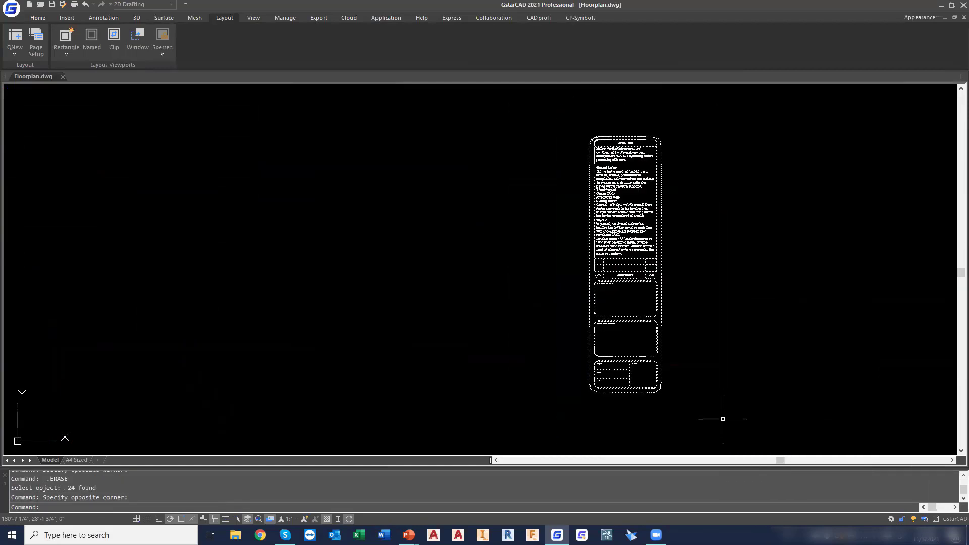
pyautogui.click(38, 18)
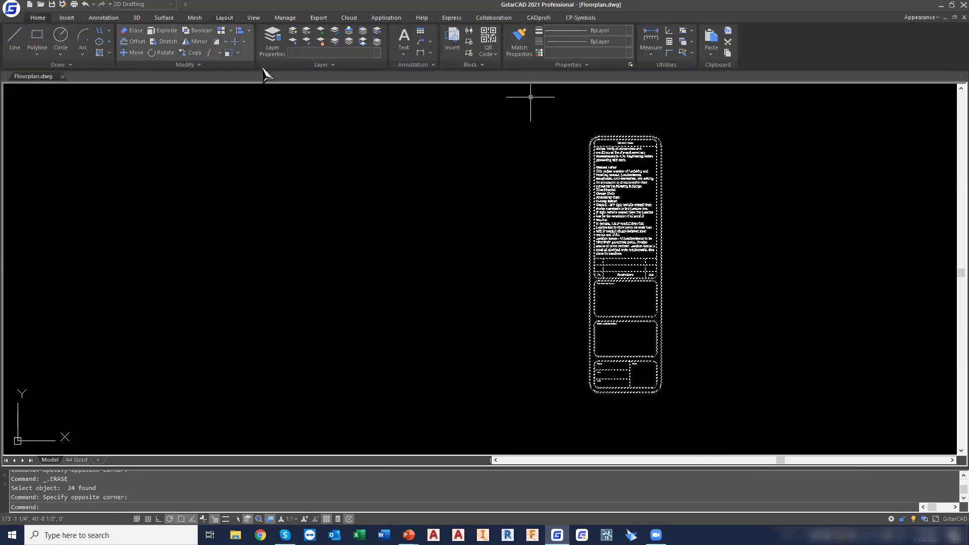
pyautogui.click(346, 53)
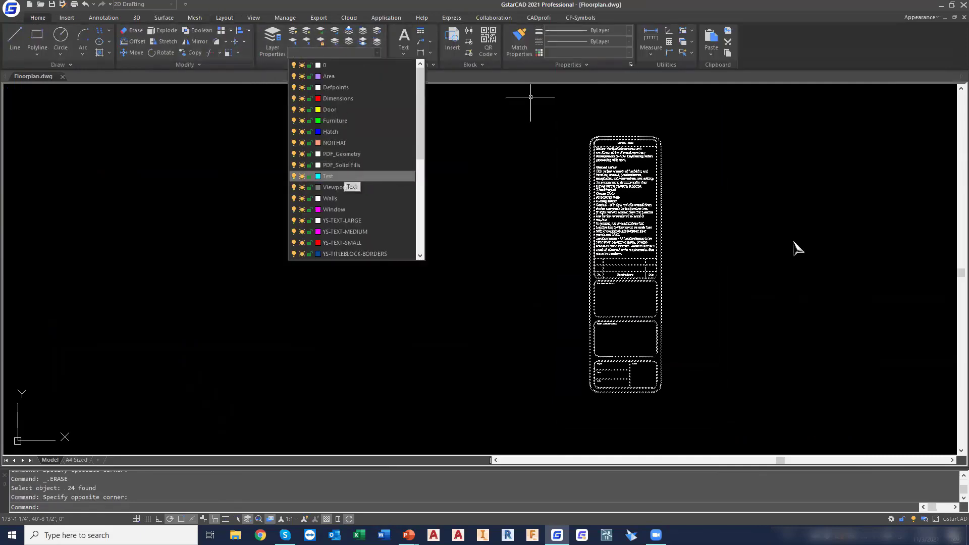
pyautogui.click(373, 177)
# Set the colour of the selected general notes block to ByLayer
pyautogui.scroll(4, 694, 211)
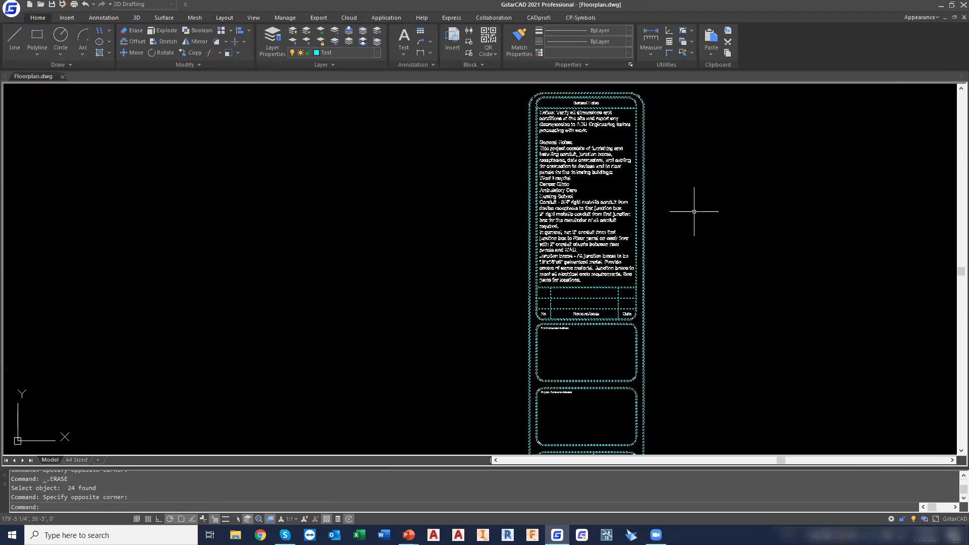
pyautogui.scroll(-3, 694, 211)
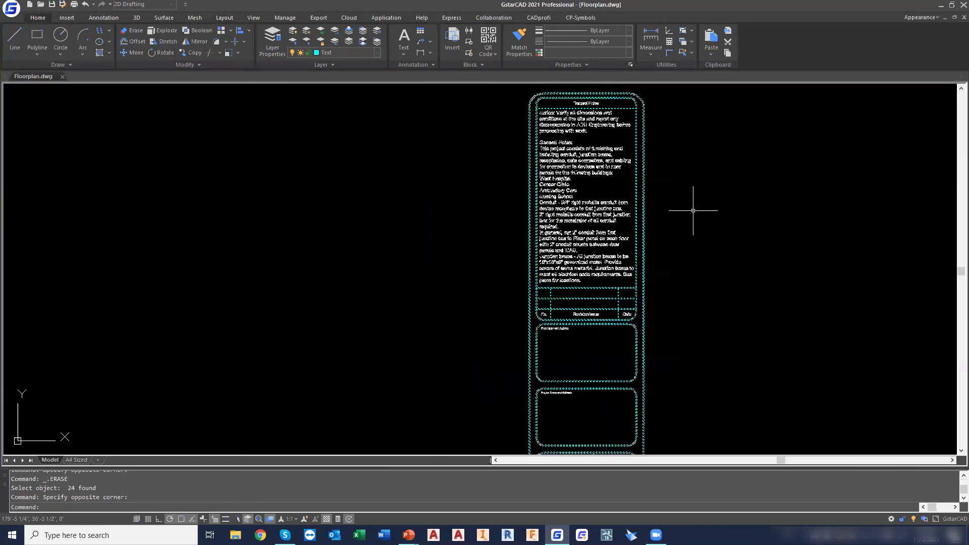
pyautogui.scroll(4, 651, 181)
pyautogui.scroll(-2, 545, 161)
pyautogui.scroll(-2, 545, 162)
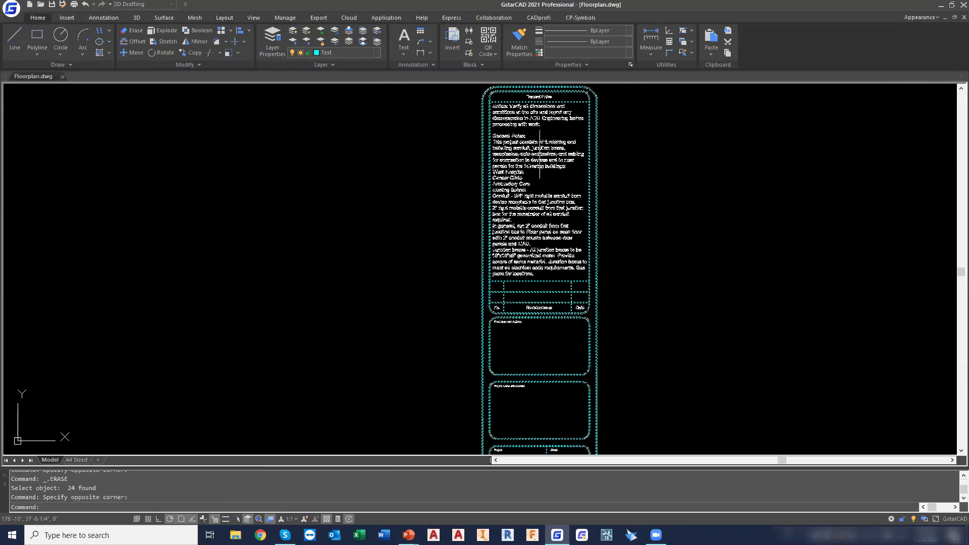
pyautogui.click(621, 54)
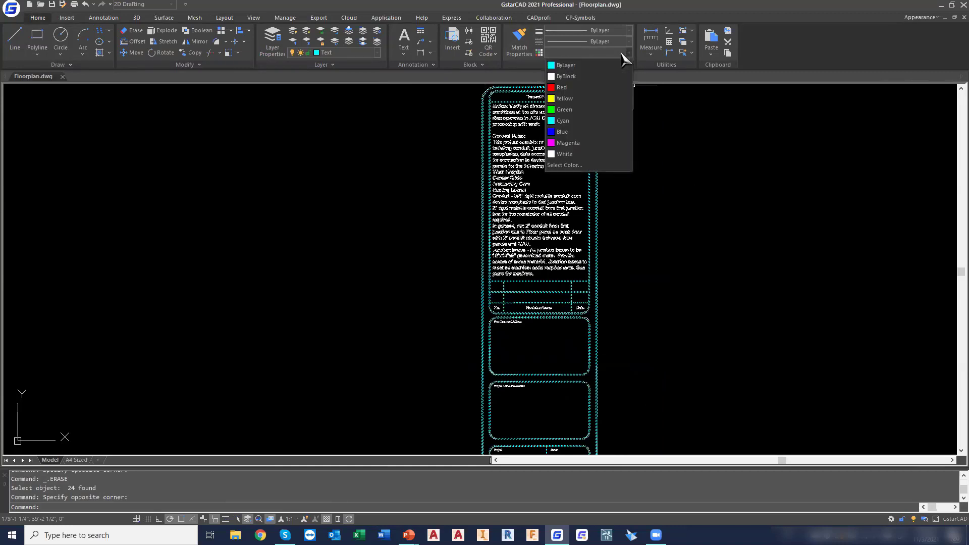
pyautogui.click(565, 65)
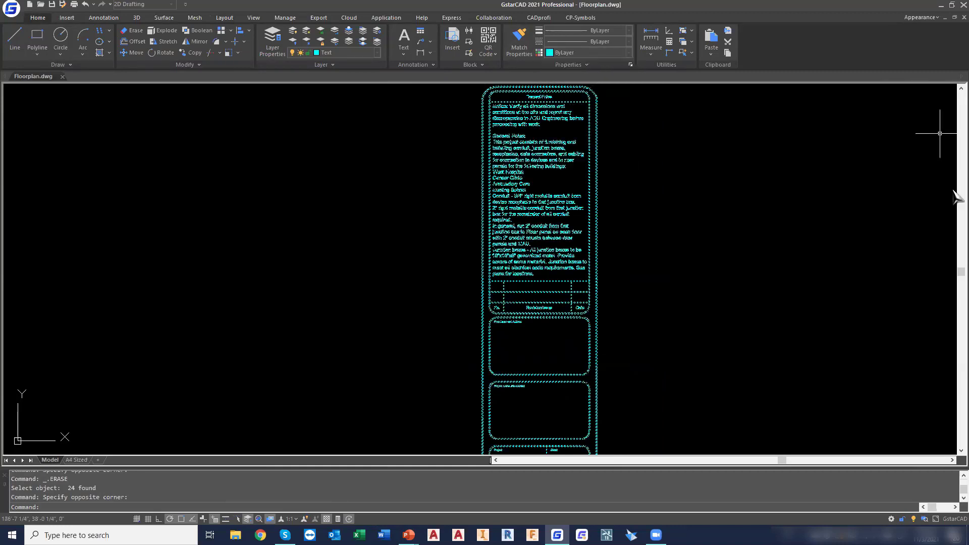
pyautogui.press('Escape')
pyautogui.press('Escape')
# Cut the general notes block from model space and paste it onto the A4 Sized layout above the amendments table
pyautogui.scroll(-2, 740, 169)
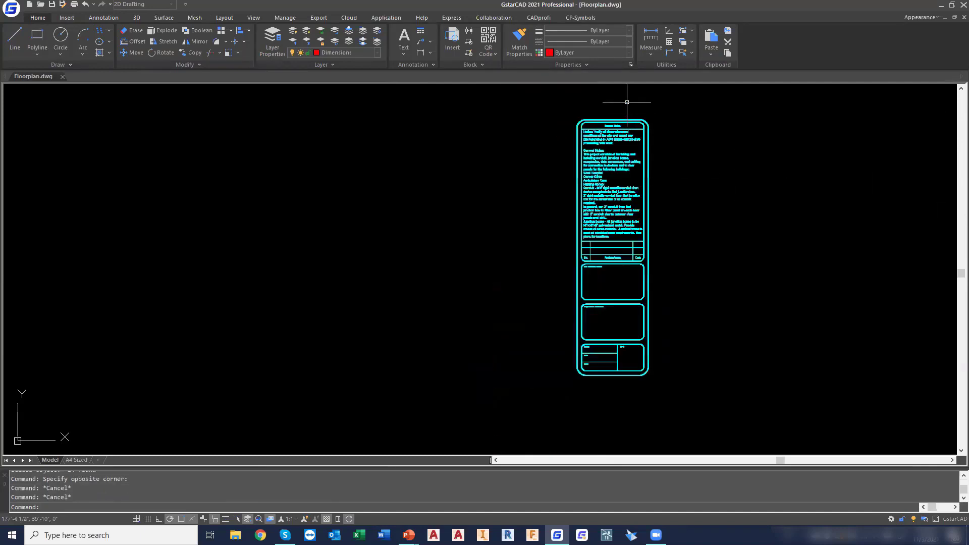
pyautogui.click(547, 97)
pyautogui.click(698, 403)
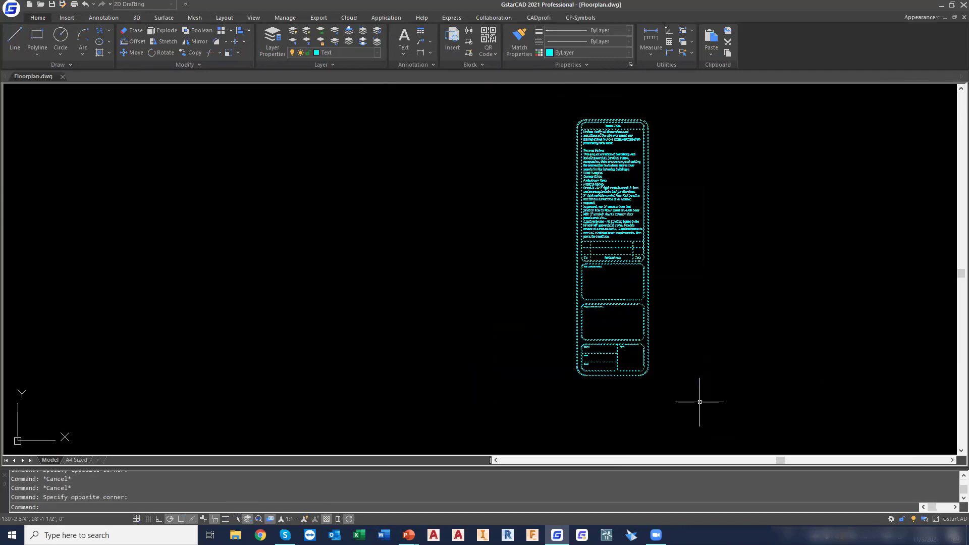
pyautogui.hotkey('ctrl', 'x')
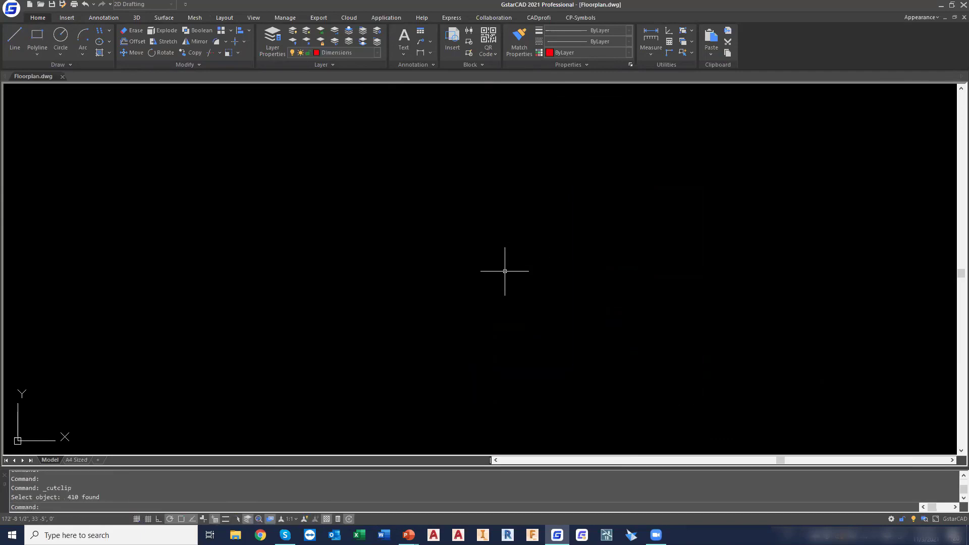
pyautogui.click(76, 459)
pyautogui.hotkey('ctrl', 'v')
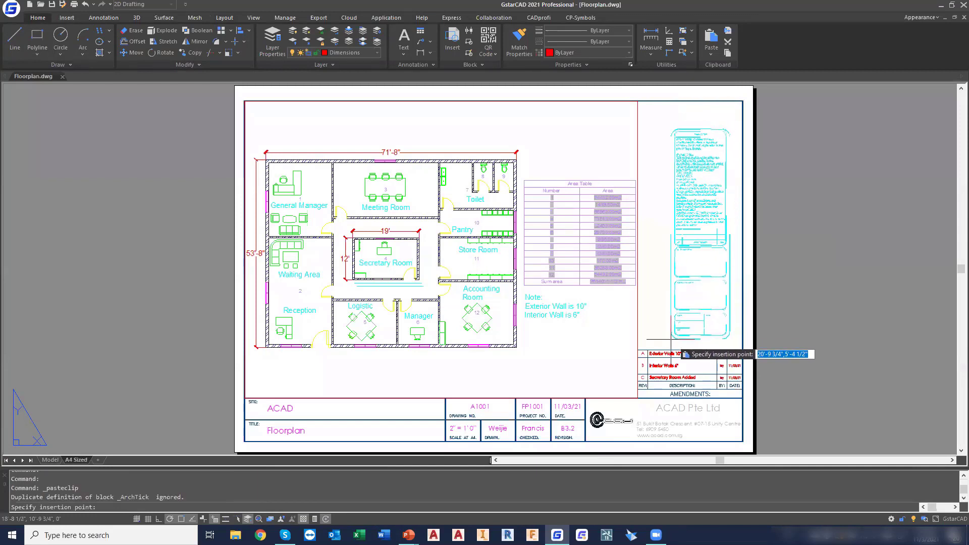
pyautogui.click(672, 341)
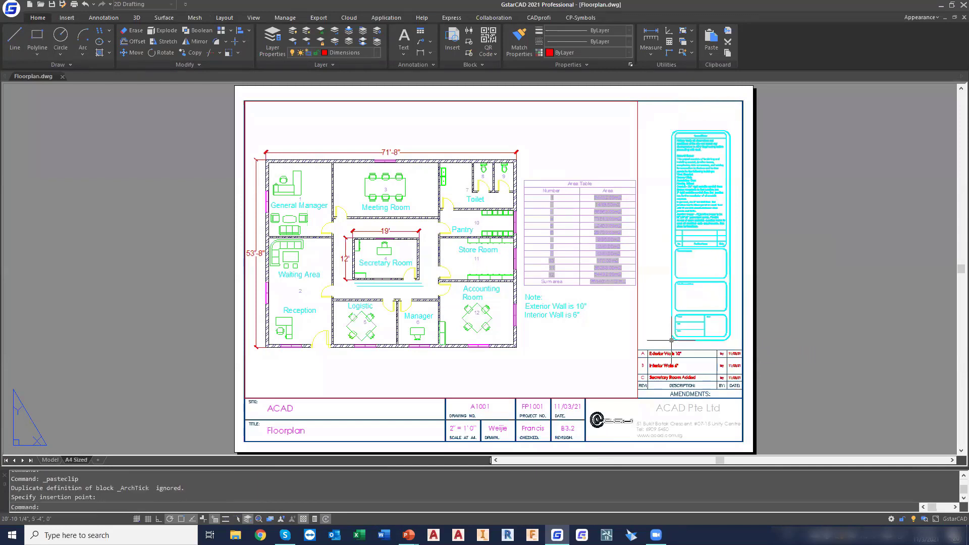
pyautogui.press('Escape')
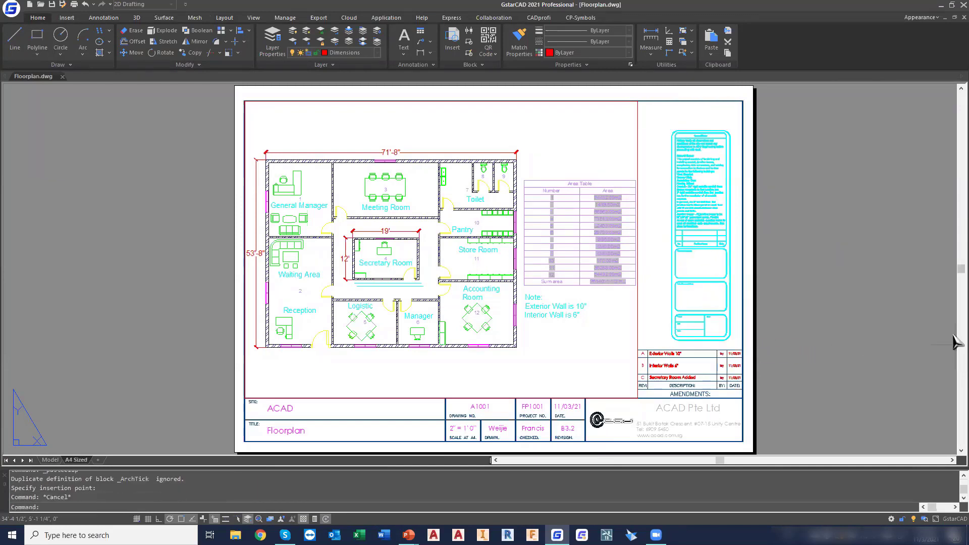
# Open the plot settings for the A4 Sized layout, preview the sheet, and close the preview
pyautogui.rightClick(83, 466)
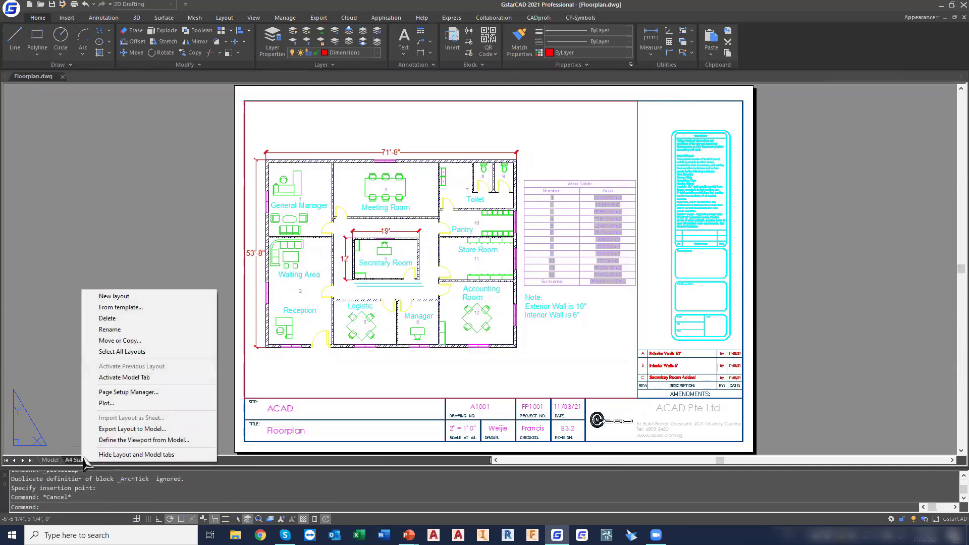
pyautogui.click(106, 403)
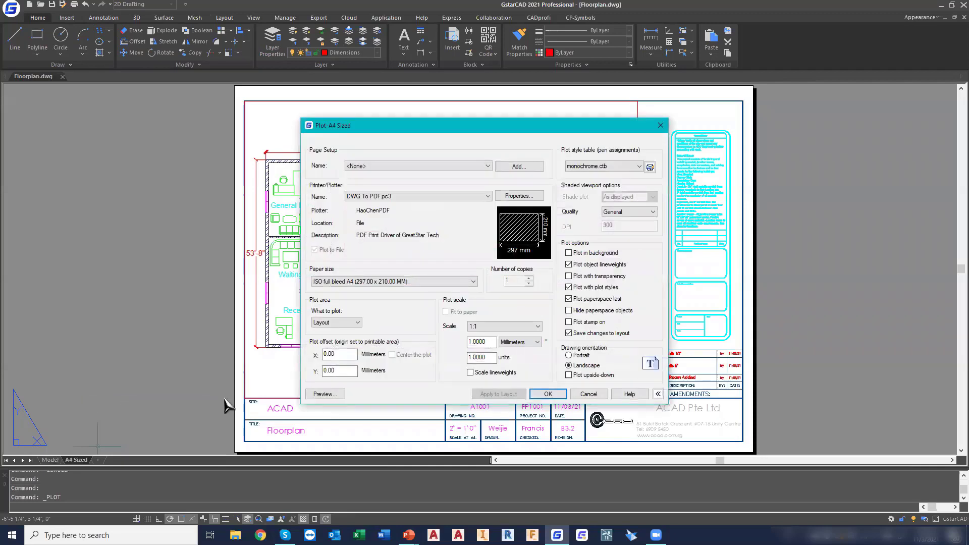
pyautogui.click(326, 394)
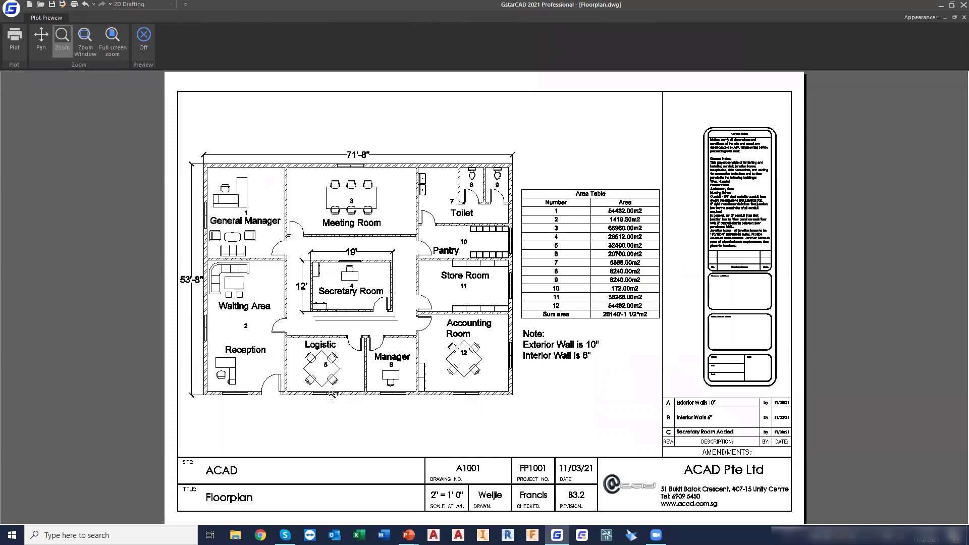
pyautogui.click(144, 36)
# Plot the A4 Sized layout to the Desktop as Floorplan-A4 Sized.pdf
pyautogui.click(548, 394)
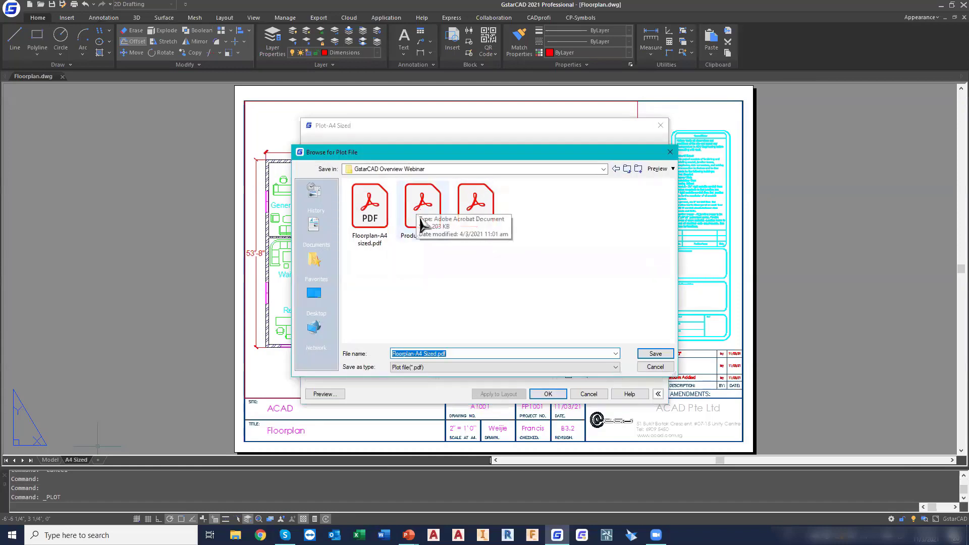
pyautogui.click(324, 307)
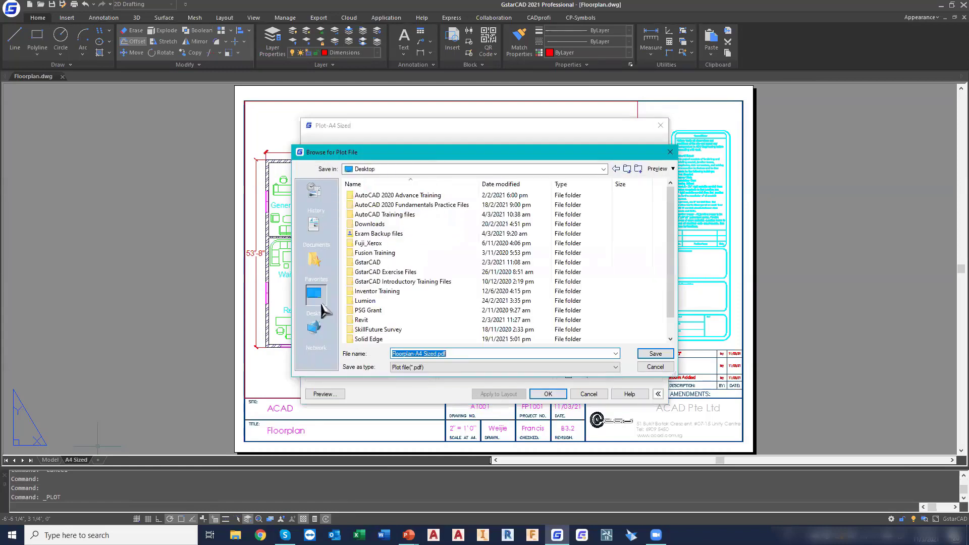
pyautogui.click(655, 354)
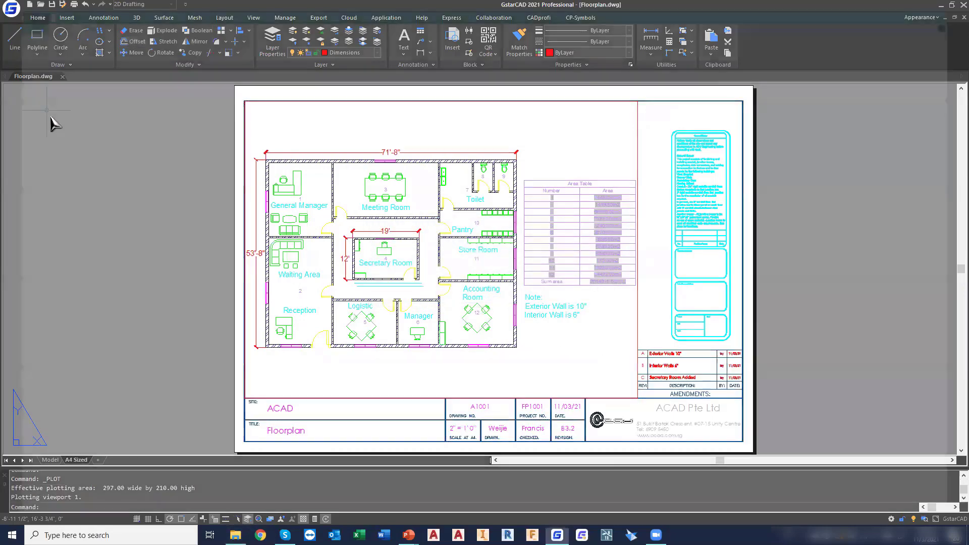
# Open Floorplan-A4 Sized.pdf from the Desktop in Acrobat Reader and collapse both side panes to examine the sheet
pyautogui.press('super+e')
pyautogui.click(37, 71)
pyautogui.doubleClick(130, 256)
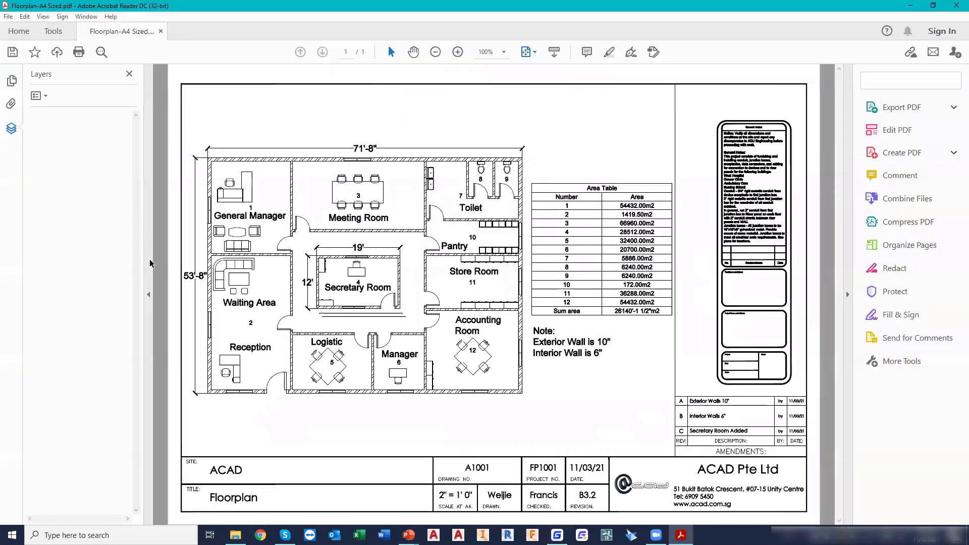
pyautogui.click(148, 291)
pyautogui.click(849, 295)
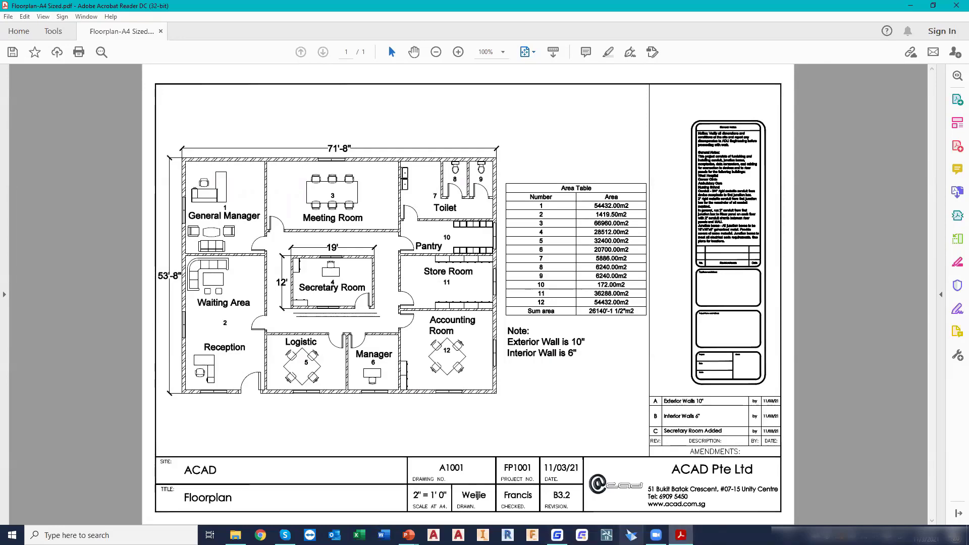
# Switch to PowerPoint and bring up the GstarCAD Overview presentation
pyautogui.hotkey('alt', 'Tab')
pyautogui.click(544, 343)
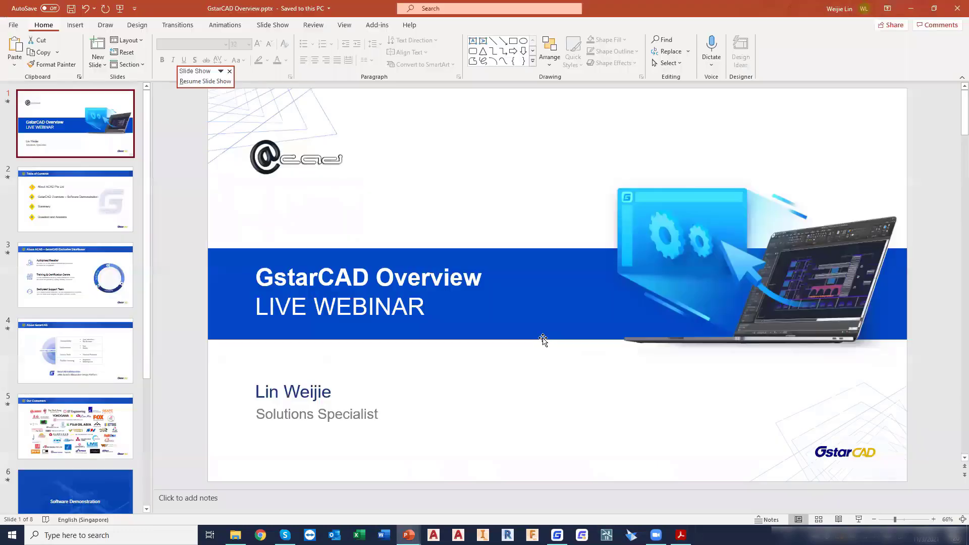
pyautogui.press('alt')
pyautogui.hotkey('alt', 'Tab')
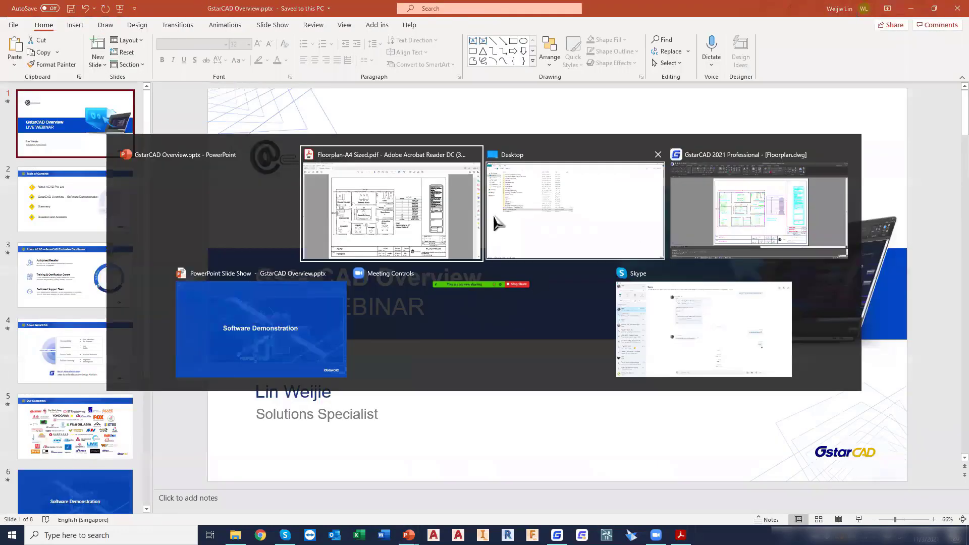
pyautogui.click(198, 205)
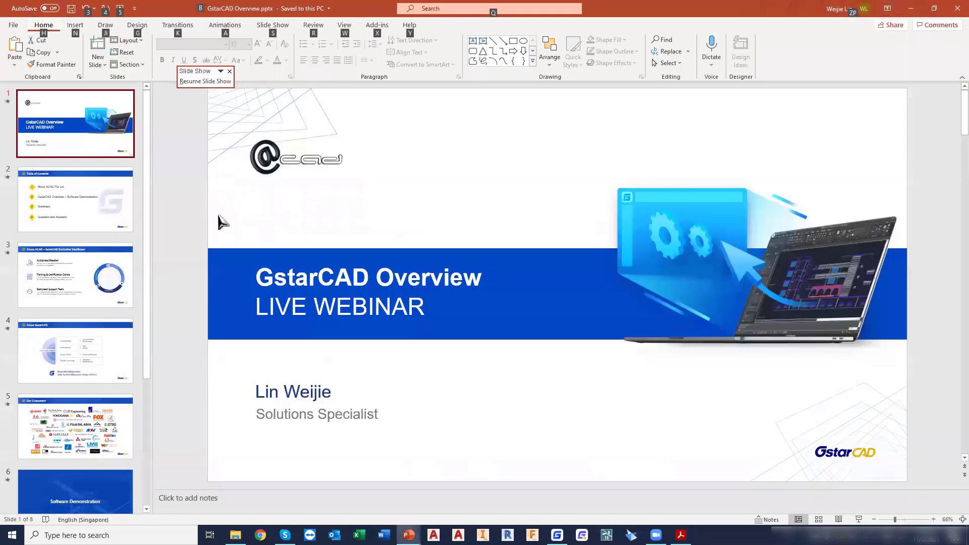
pyautogui.hotkey('alt', 'Tab')
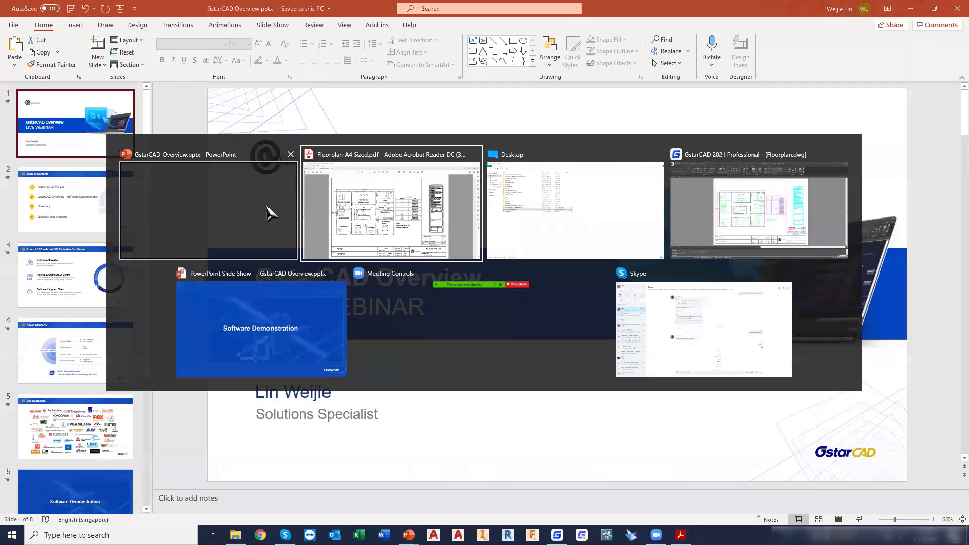